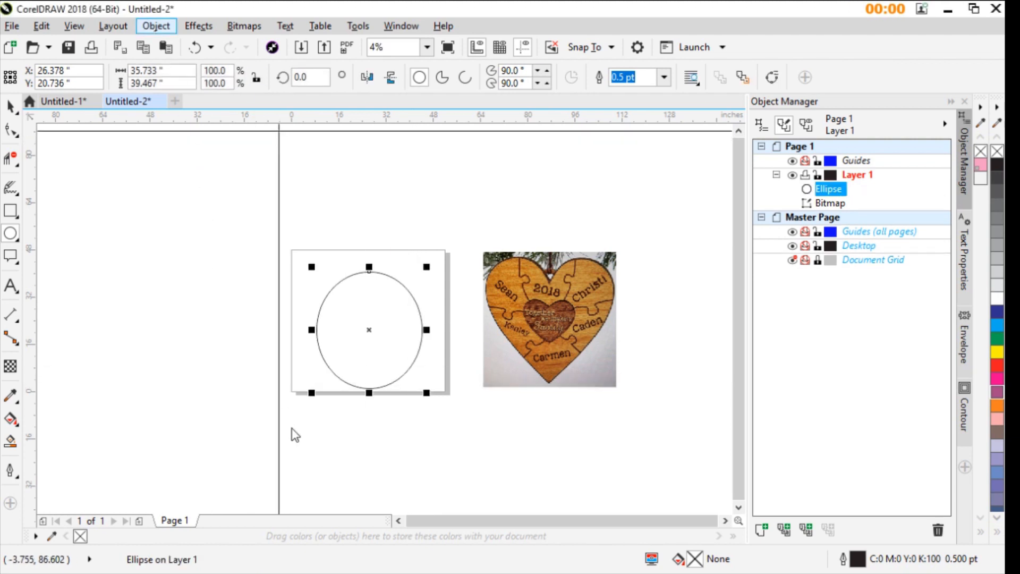
- Convert the ellipse to curves and pull both control handles of its top node steeply upward to form two lobes
key("ctrl+q")
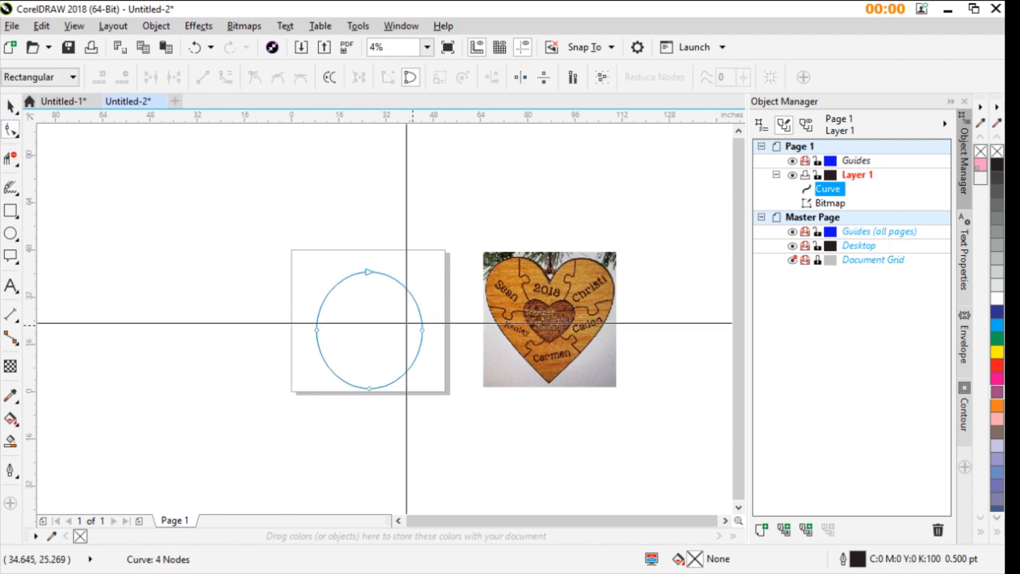
scroll(358, 298, "up", 1)
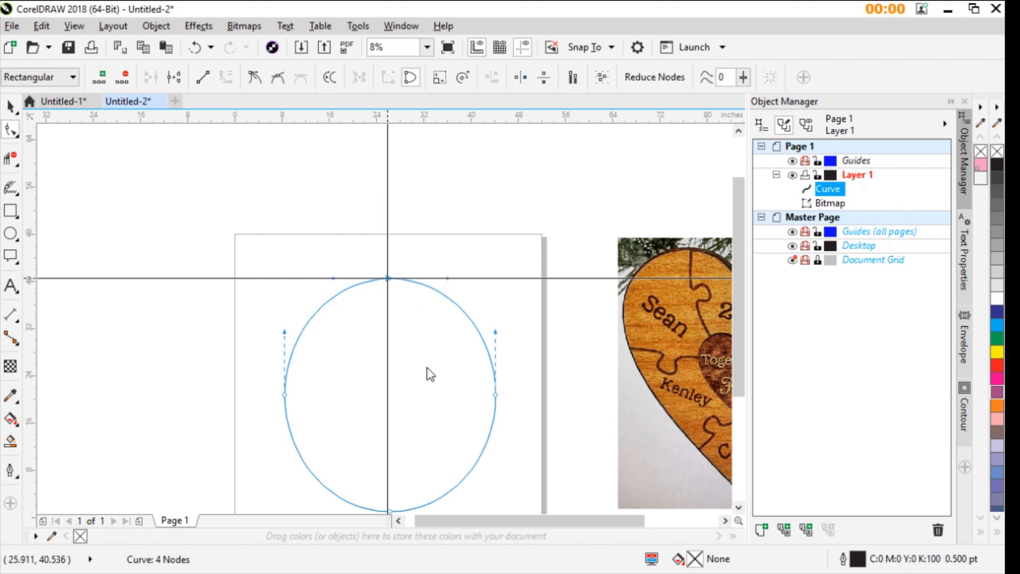
left_click(388, 278)
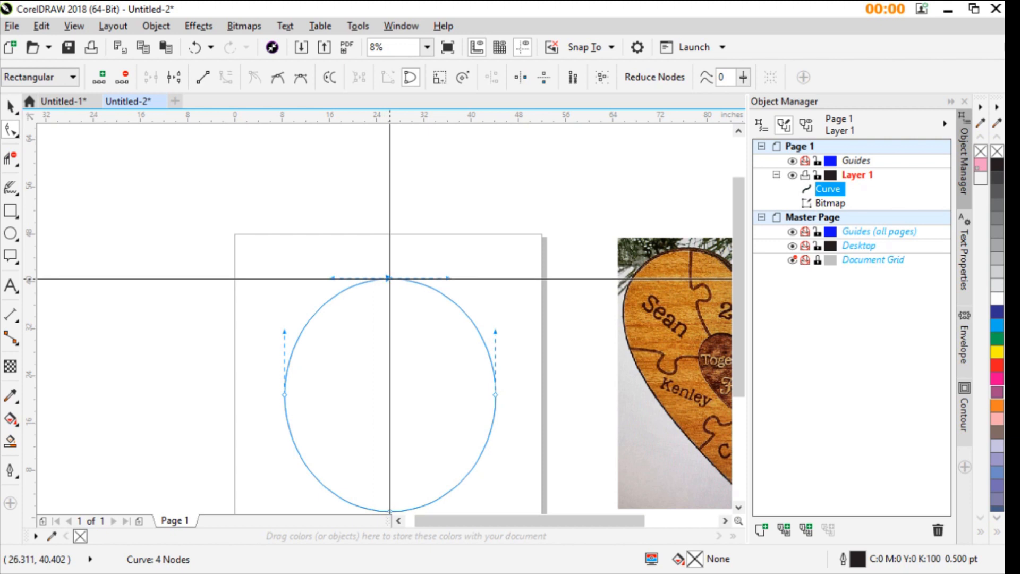
left_click_drag(449, 278, 435, 204)
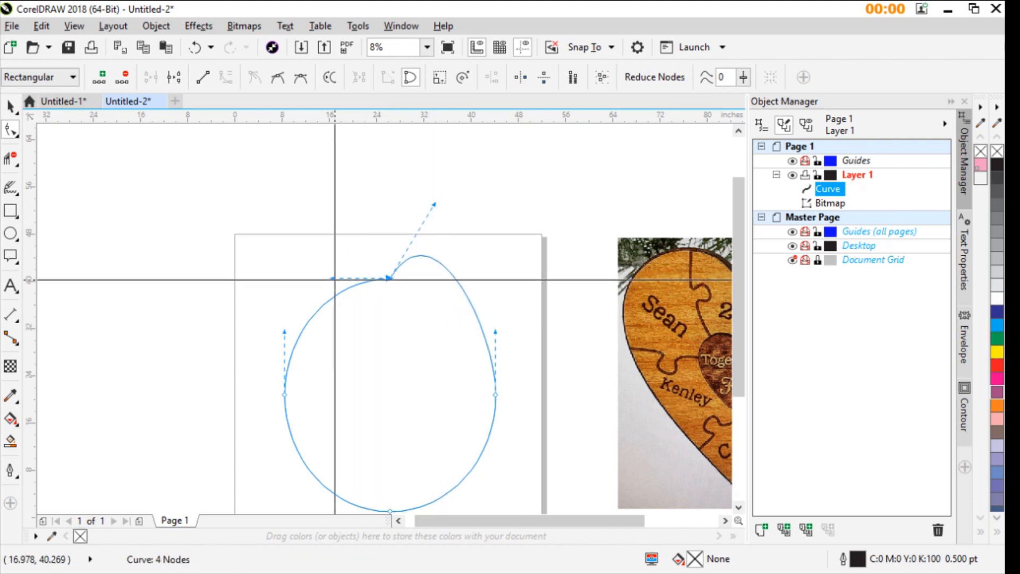
left_click_drag(332, 278, 350, 204)
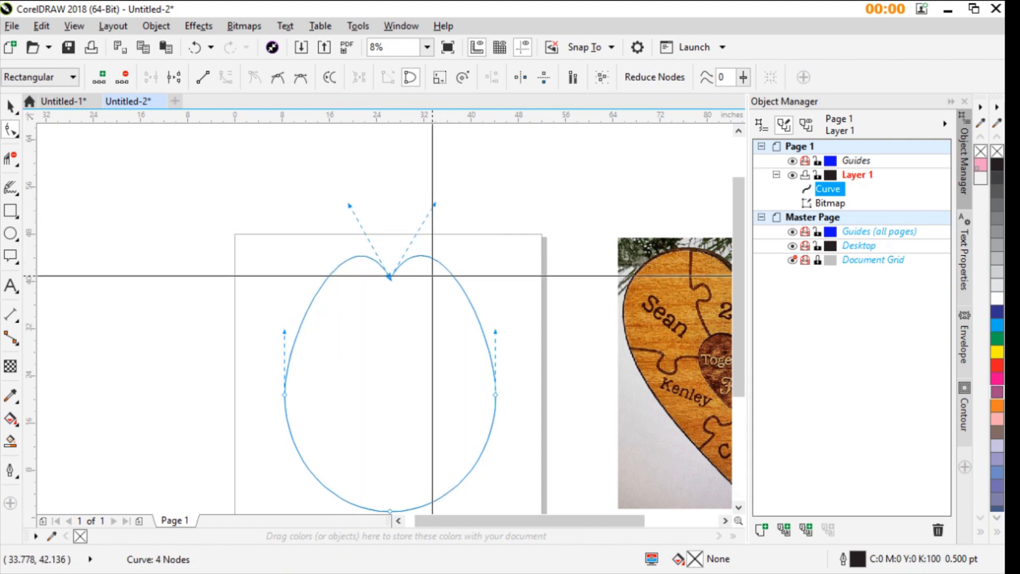
- Move the top node down to the shape's mid-height and steepen both of its control handles to form the heart's notch
left_click_drag(390, 283, 388, 394)
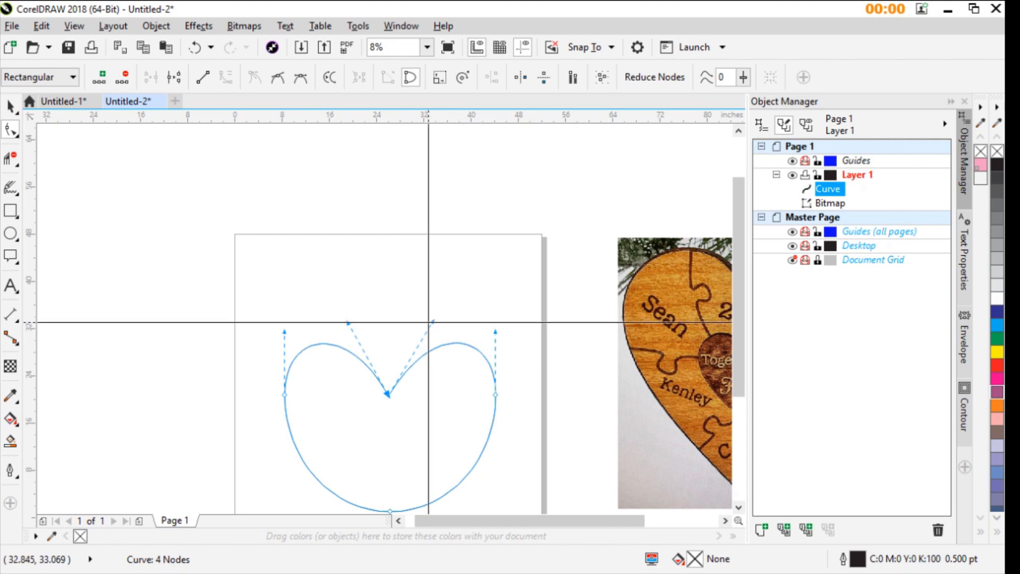
left_click_drag(427, 319, 419, 296)
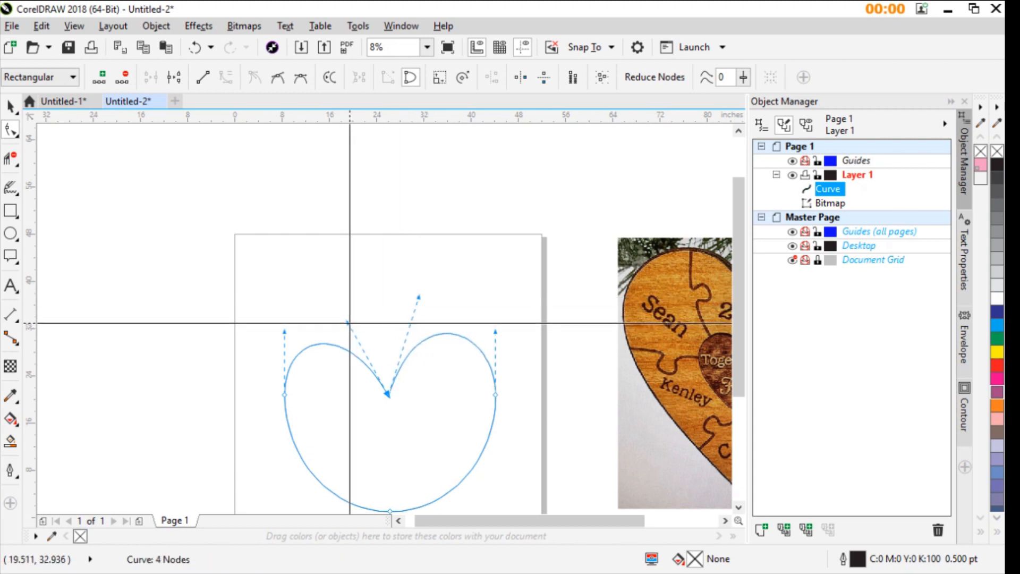
left_click_drag(348, 322, 363, 297)
scroll(393, 346, "down", 2)
scroll(383, 340, "up", 2)
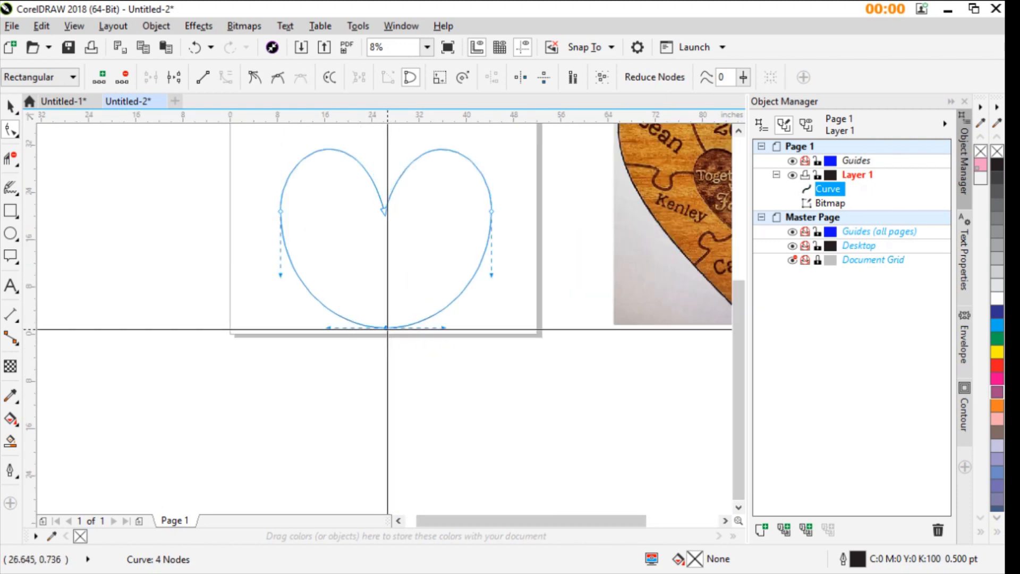
- Angle both control handles of the bottom node upward and move the node down to give the heart a pointed tip
left_click_drag(388, 327, 386, 328)
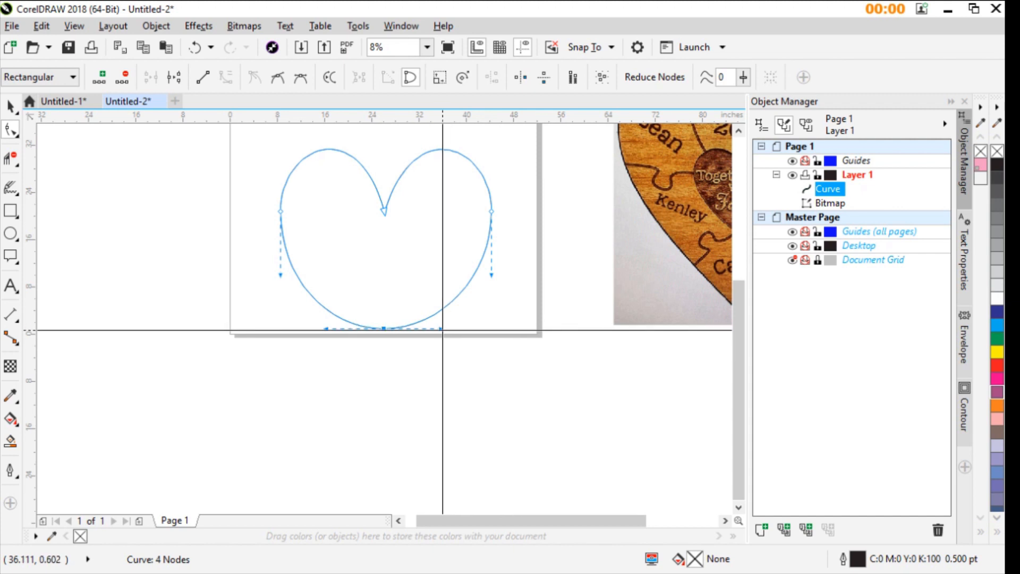
left_click_drag(443, 328, 456, 275)
left_click_drag(326, 329, 328, 277)
left_click_drag(384, 329, 382, 388)
scroll(382, 386, "down", 1)
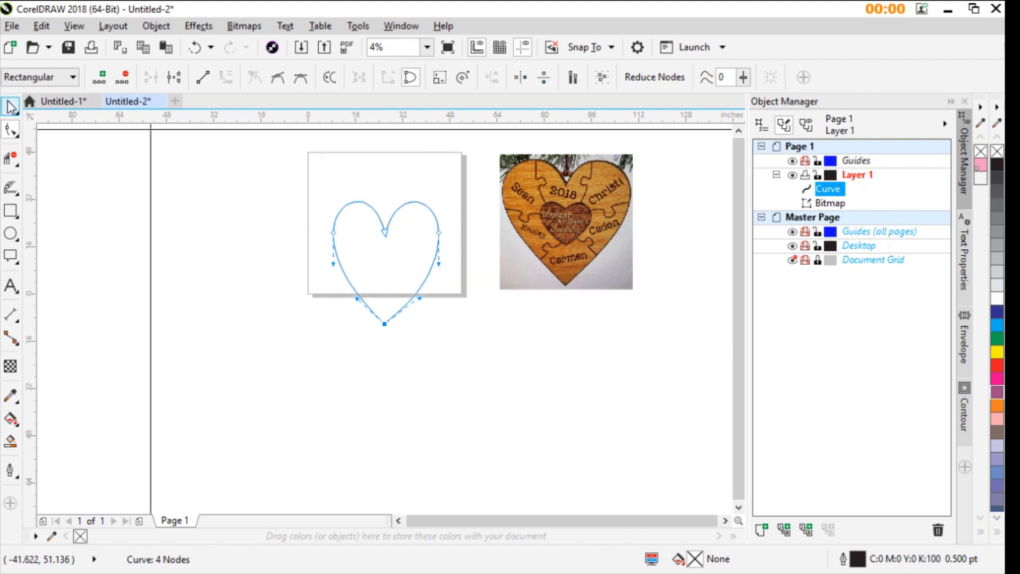
- Stretch the heart to a width of about 40.8 inches and move it up so it sits inside the page
left_click(10, 106)
left_click_drag(325, 261, 313, 262)
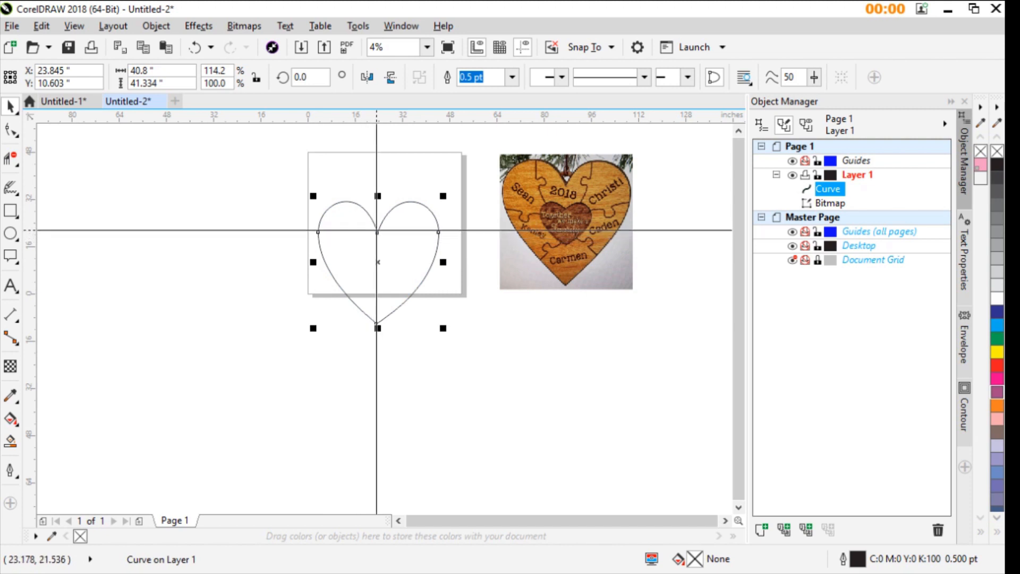
left_click_drag(375, 232, 380, 197)
scroll(387, 198, "up", 2)
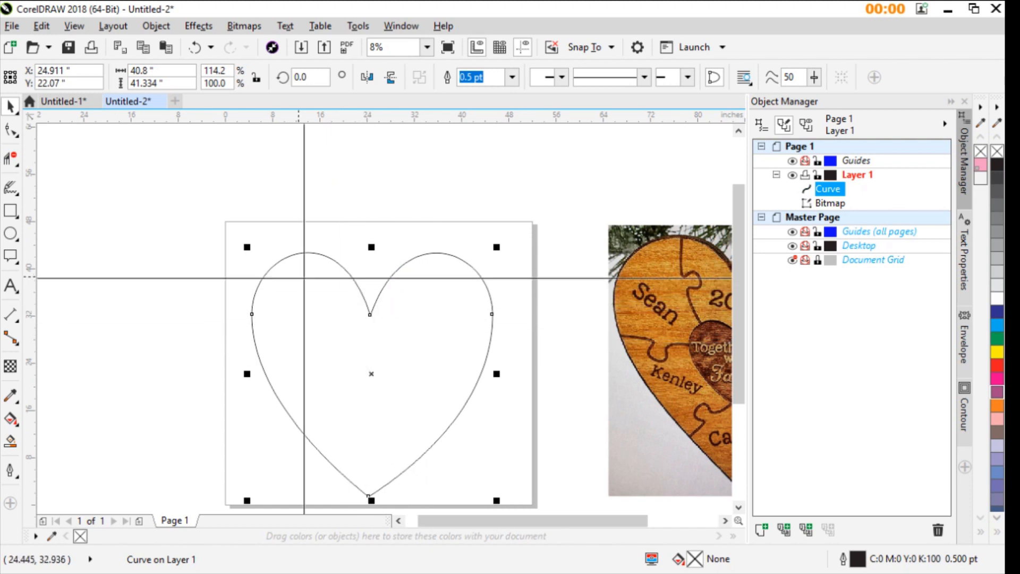
- Fine-tune the right-hand control handles of the heart's notch node and bottom tip to make both halves more symmetrical
left_click(10, 132)
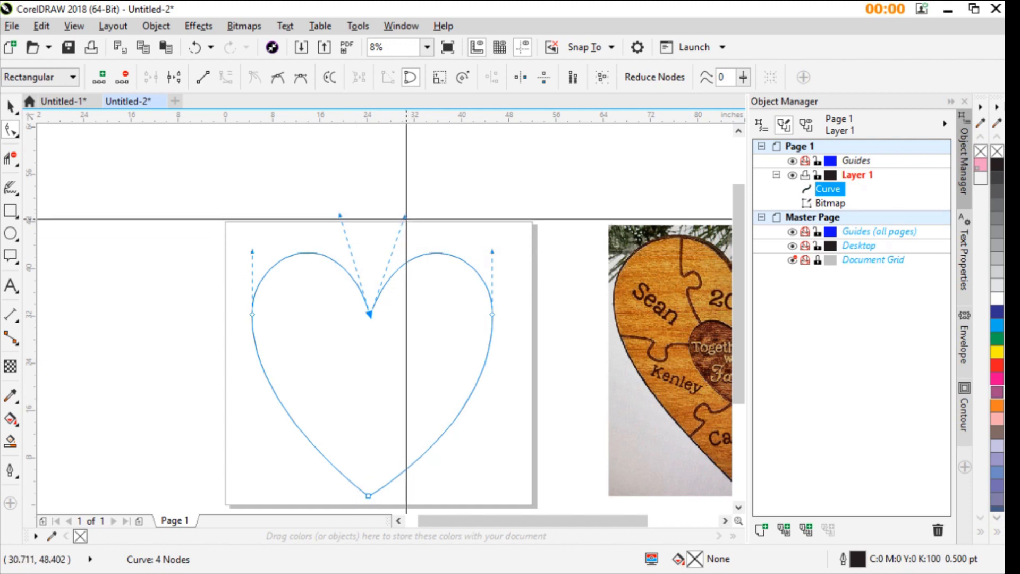
left_click_drag(405, 218, 402, 216)
scroll(366, 298, "down", 1)
scroll(392, 322, "up", 1)
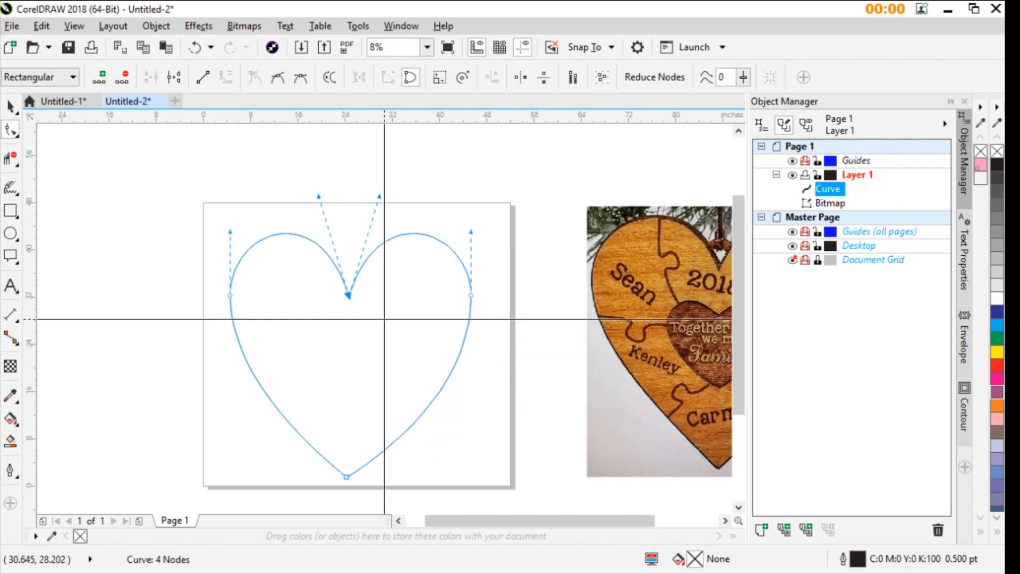
left_click(347, 477)
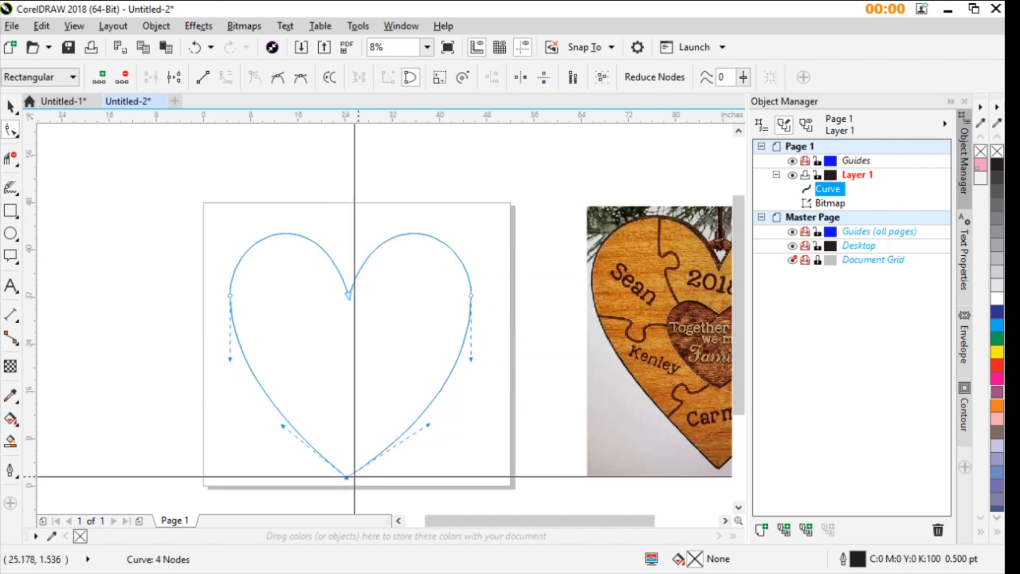
left_click_drag(428, 425, 416, 426)
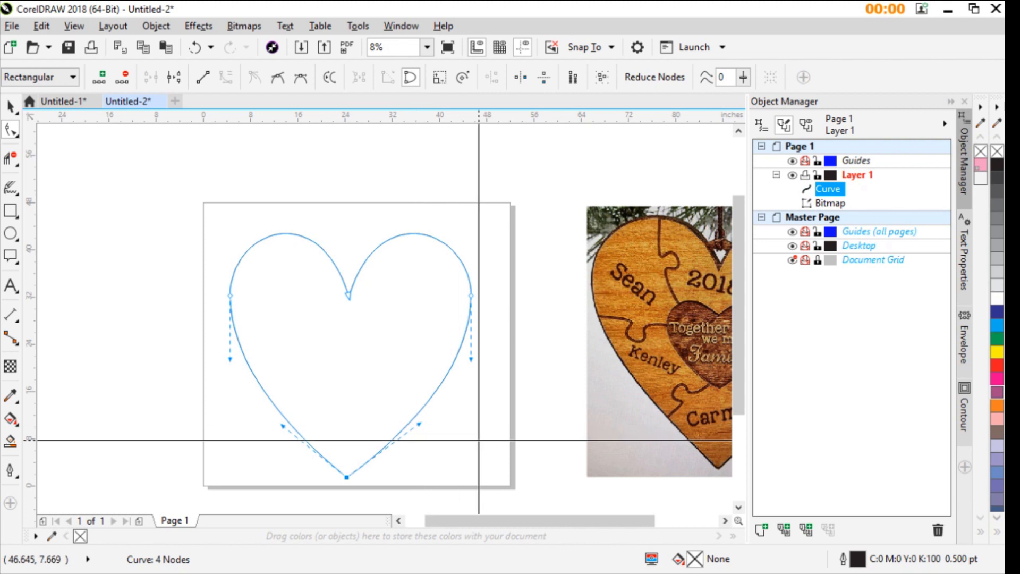
- Create a scaled-down copy of the heart, about 15.8 by 16 inches, and place it slightly lower inside the large one
left_click(11, 106)
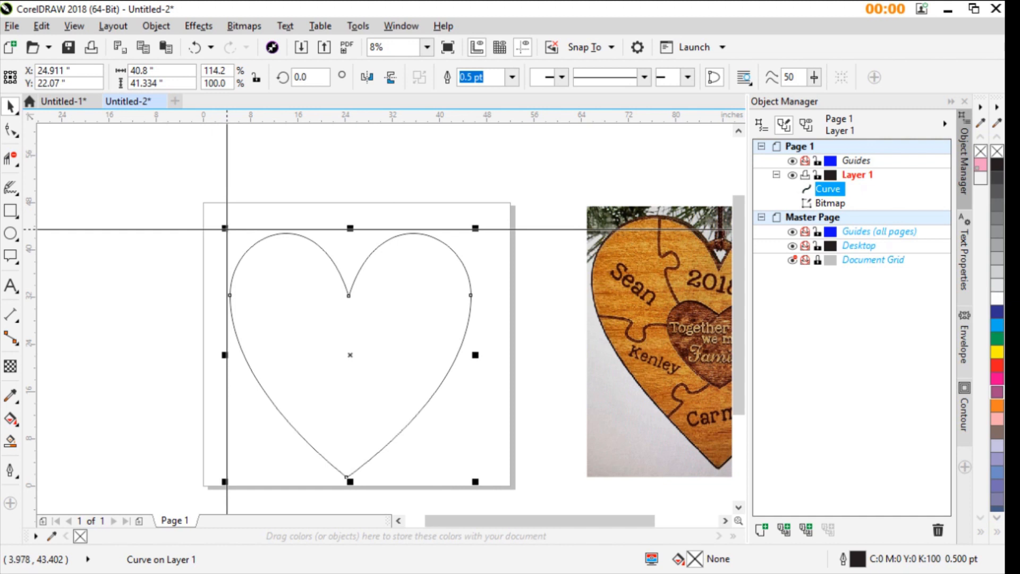
left_click_drag(227, 229, 288, 304)
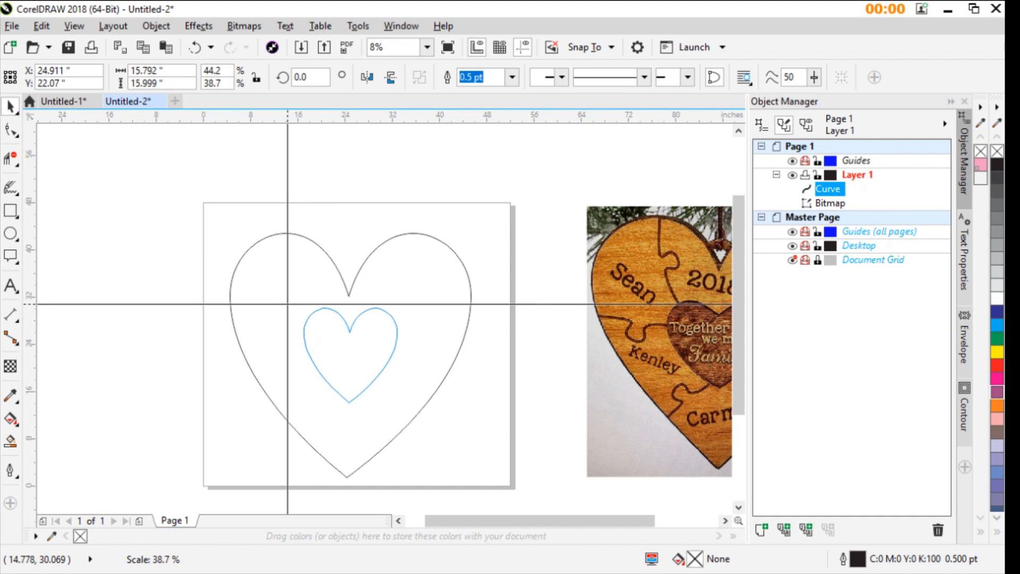
left_click_drag(288, 304, 287, 304)
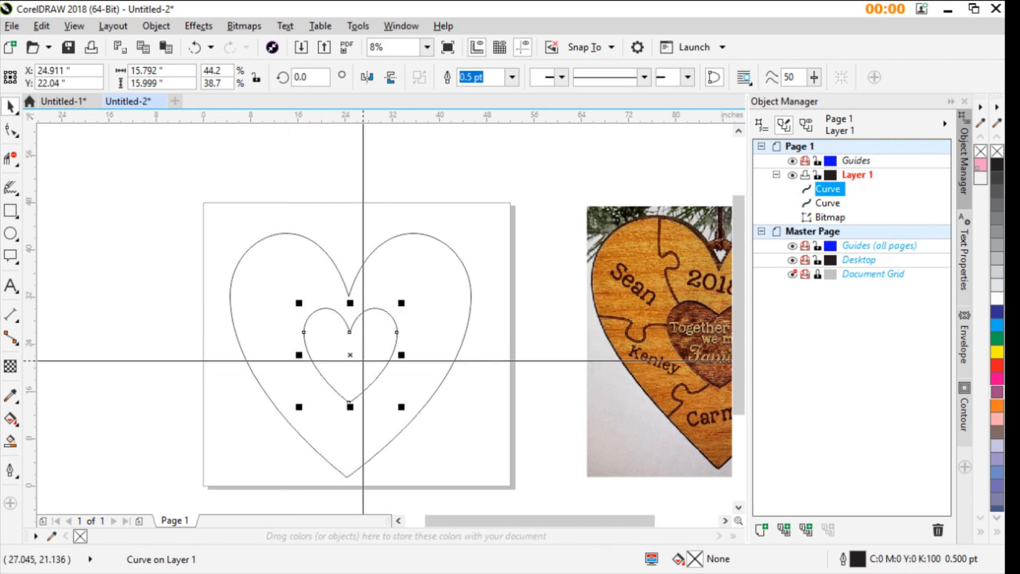
left_click_drag(349, 330, 349, 347)
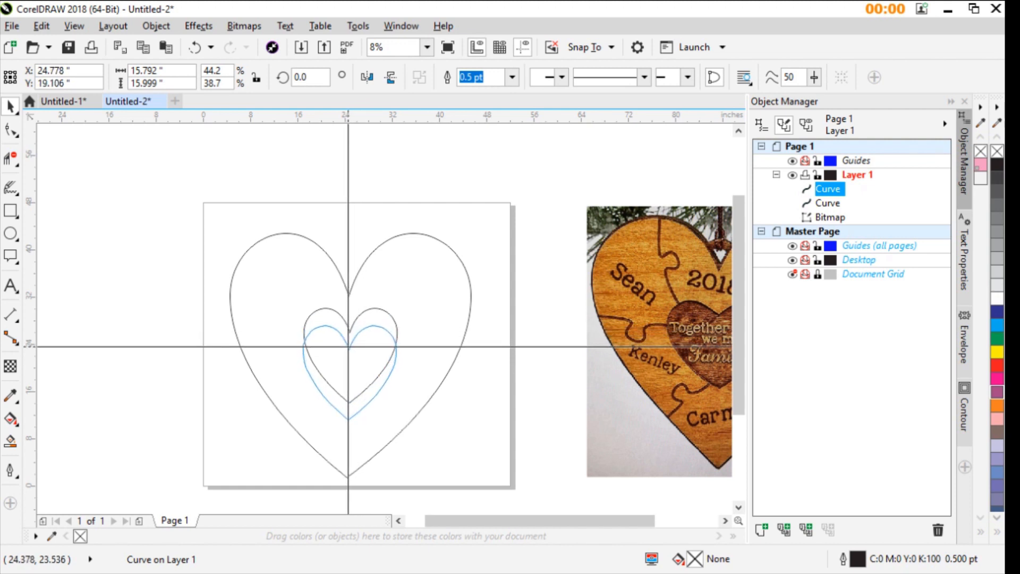
left_click_drag(349, 347, 349, 336)
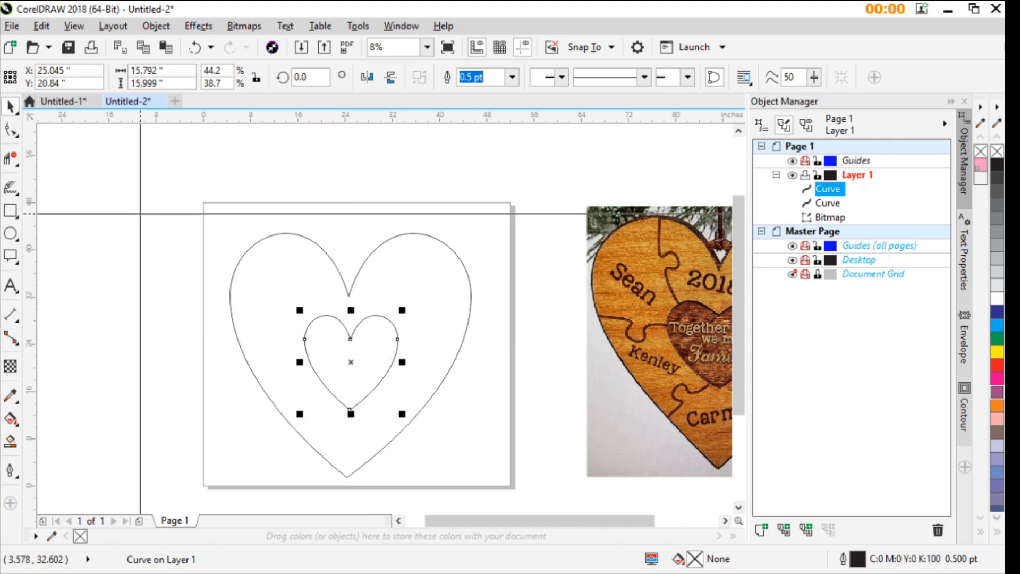
- Select both hearts and align their centers on the same vertical axis
left_click_drag(125, 188, 546, 482)
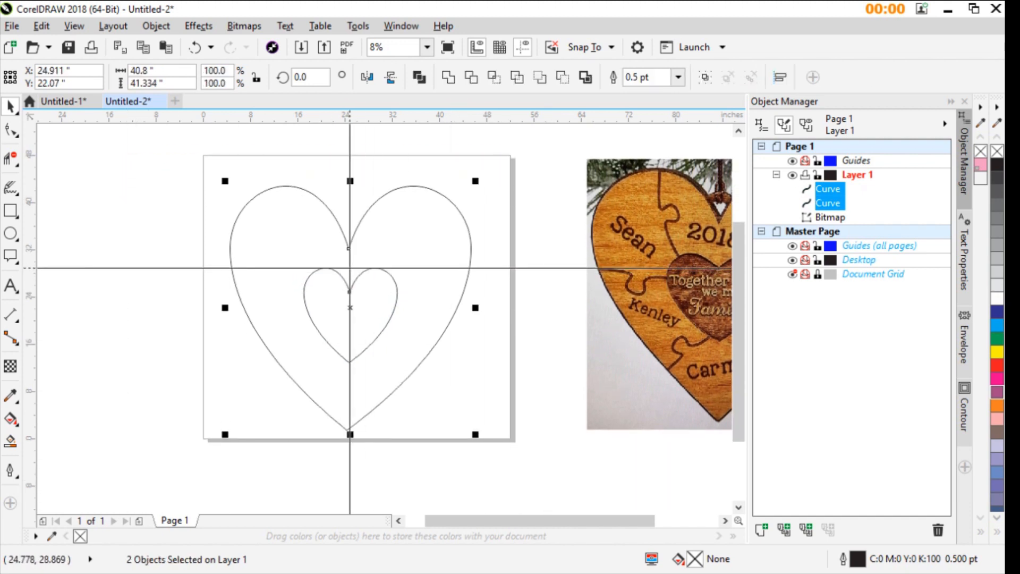
scroll(385, 317, "up", 1)
scroll(385, 317, "down", 1)
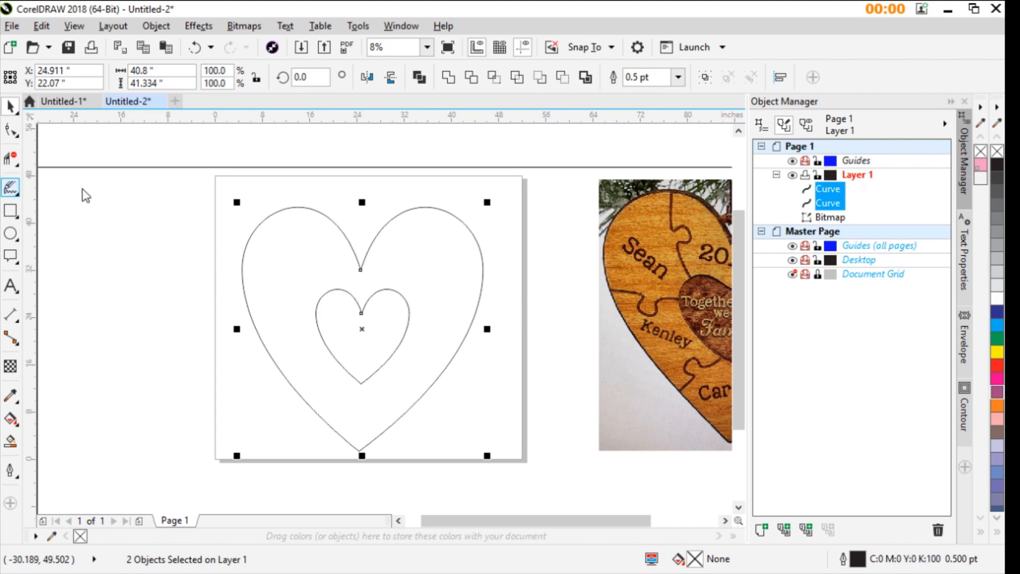
- Draw three straight lines across the left half between the hearts: upper about 19 inches tall, middle about 20 inches wide, lower about 12 inches wide
key("F5")
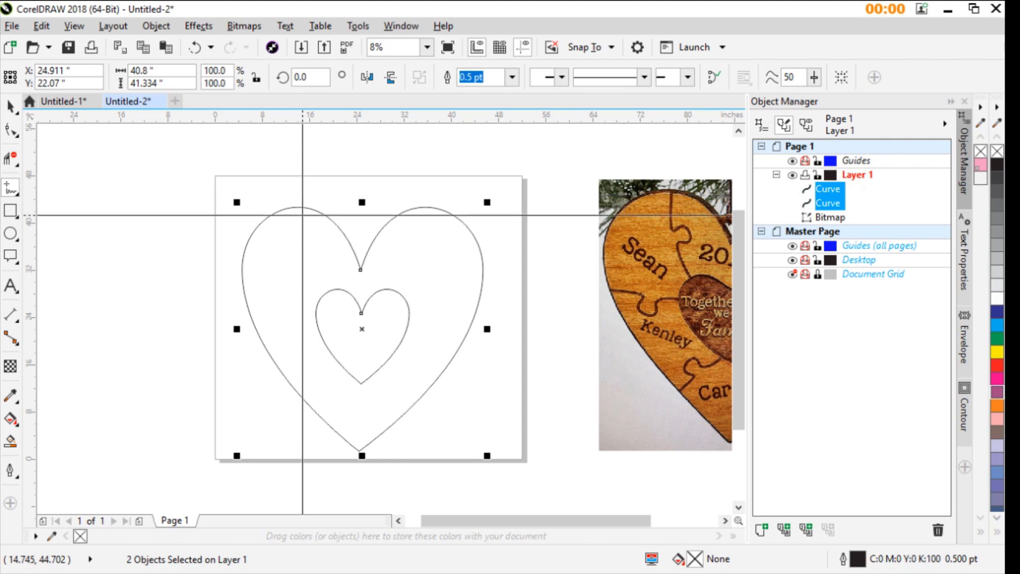
left_click(299, 191)
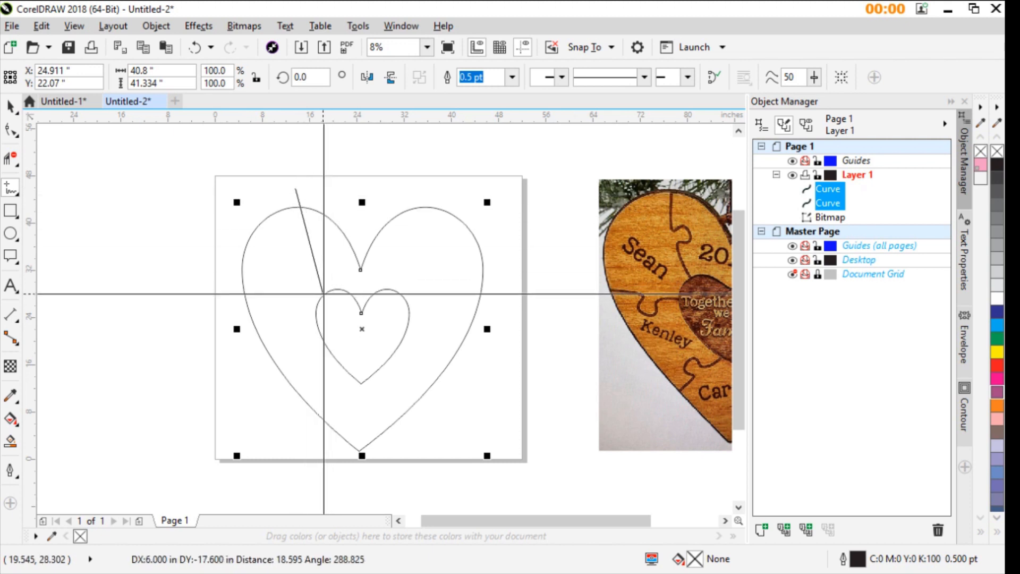
left_click(331, 301)
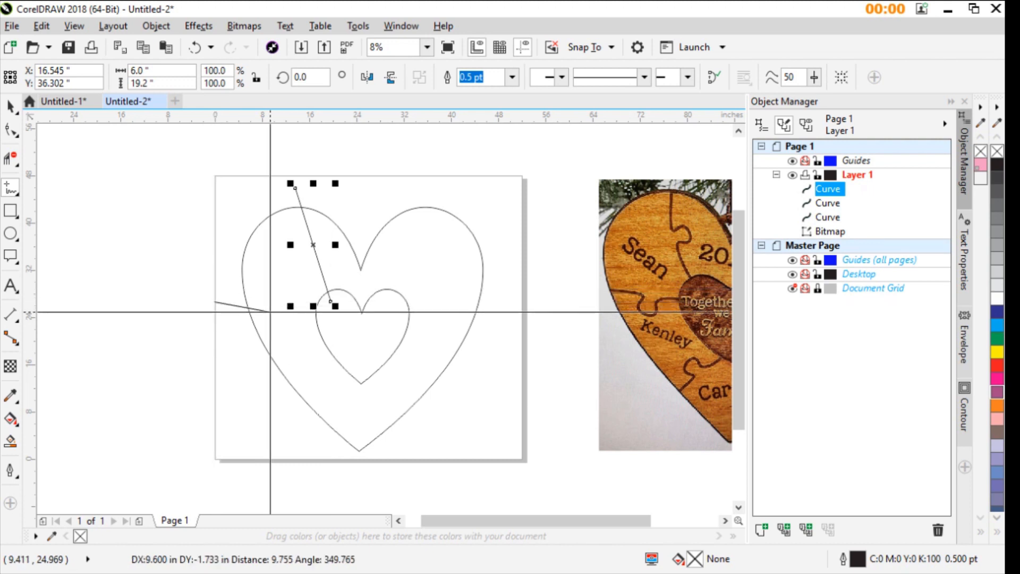
left_click(331, 317)
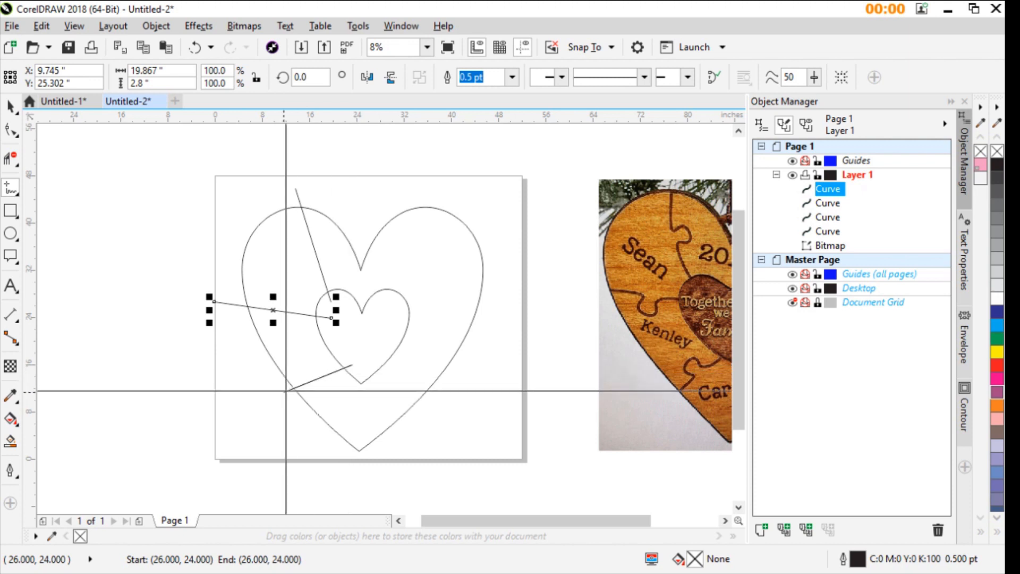
left_click(282, 399)
left_click(351, 365)
scroll(453, 368, "down", 1)
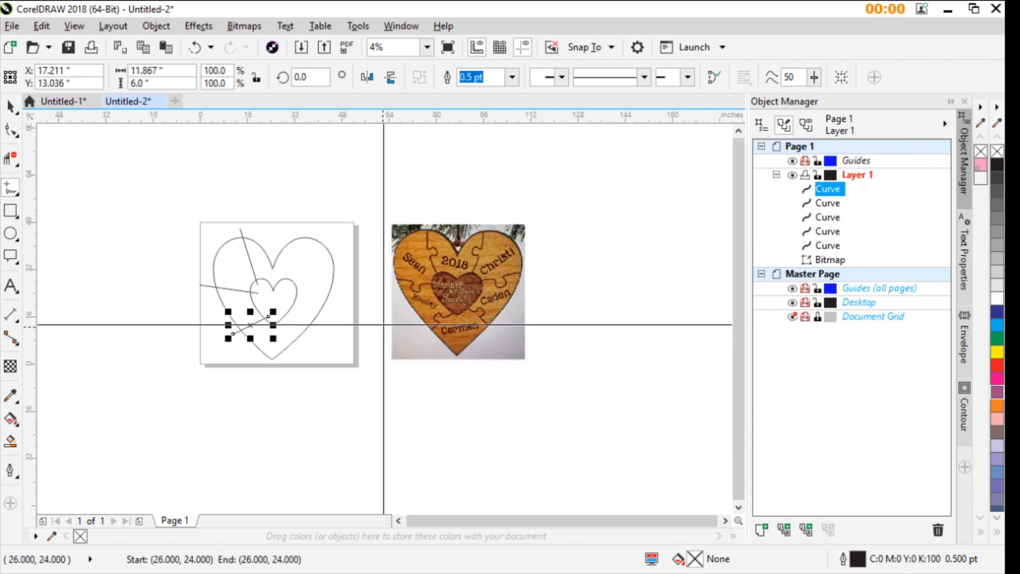
- Draw three straight lines across the right half between the hearts: lower about 9 inches tall, middle about 19 inches wide, upper about 20 inches tall
left_click(283, 315)
left_click(307, 343)
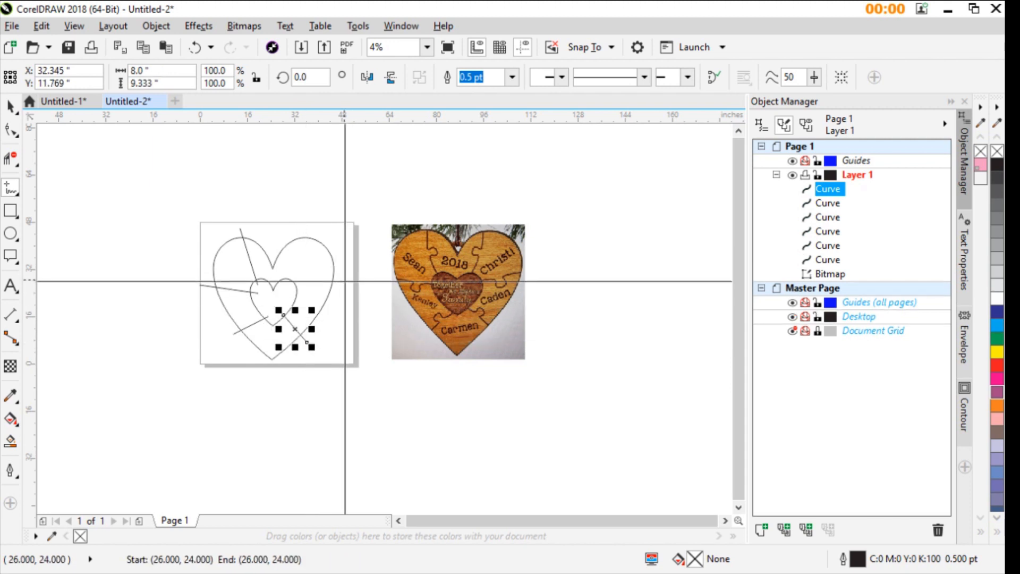
left_click(292, 289)
left_click(348, 273)
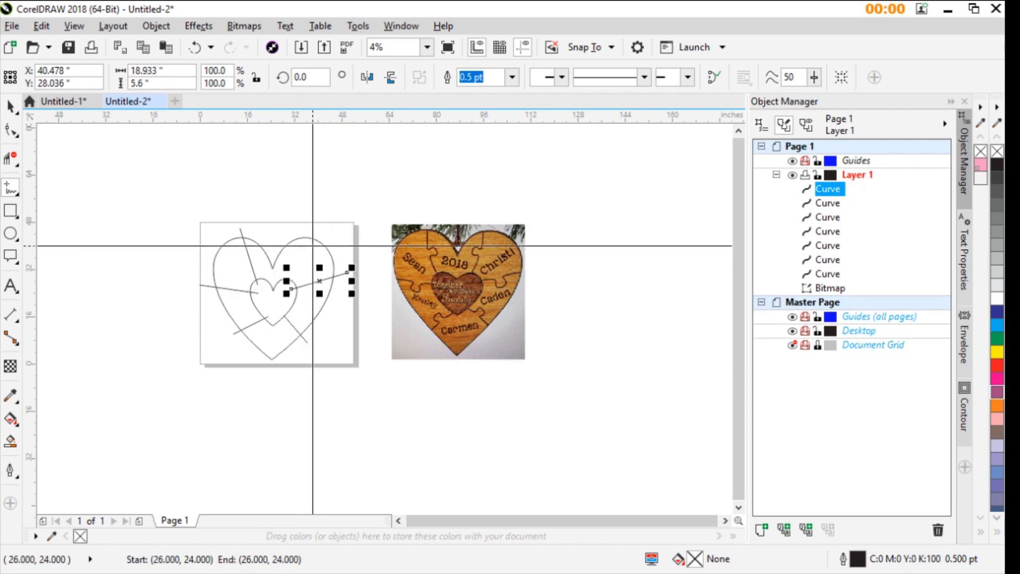
left_click(297, 241)
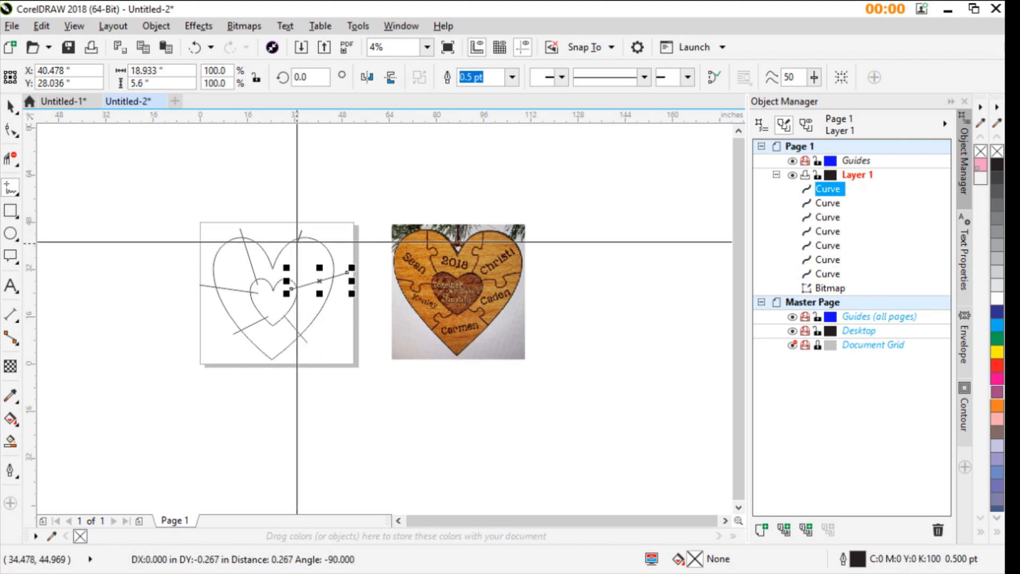
left_click(278, 292)
scroll(278, 292, "up", 2)
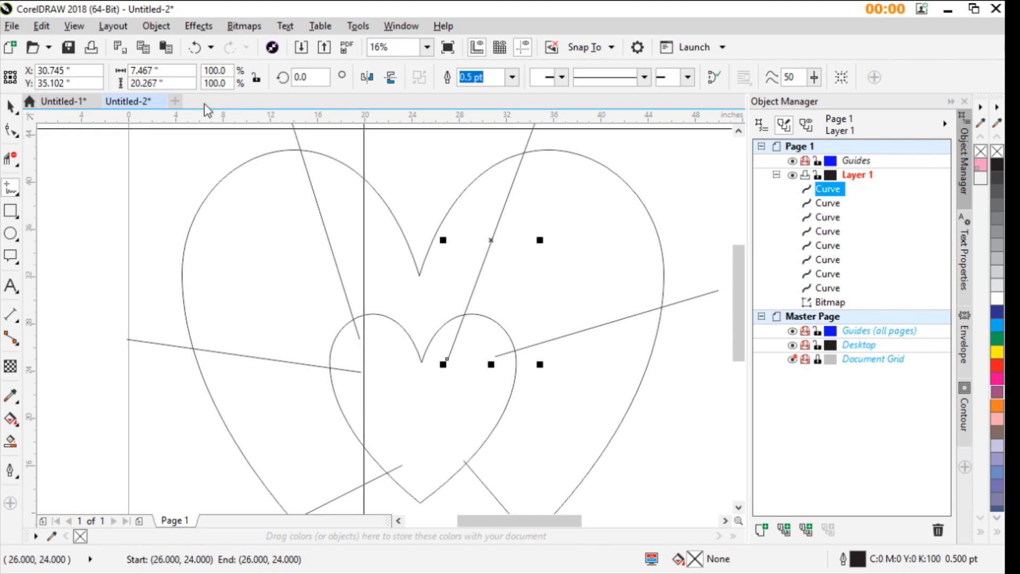
scroll(348, 455, "down", 1)
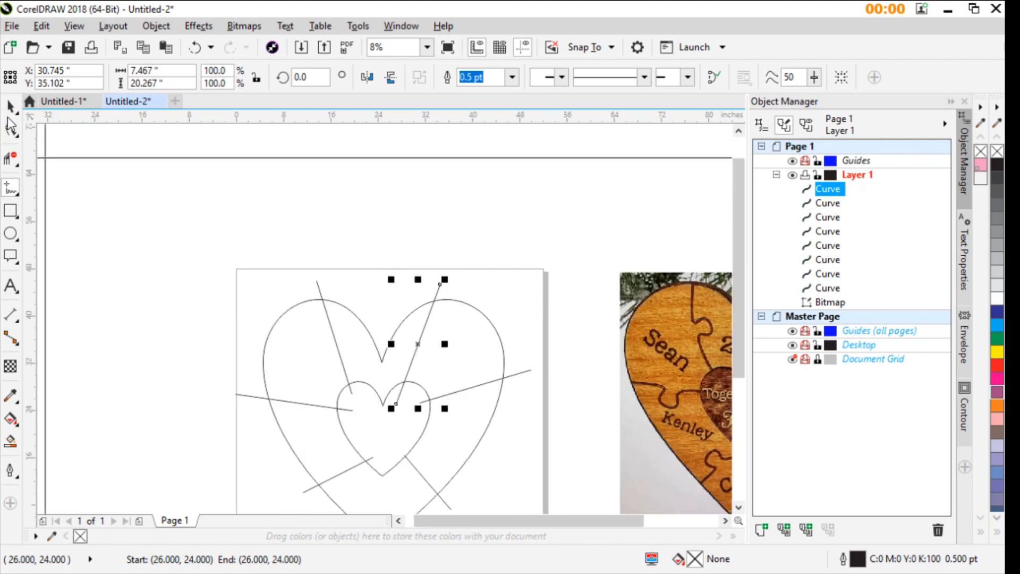
scroll(365, 311, "down", 1)
left_click_drag(278, 269, 512, 451)
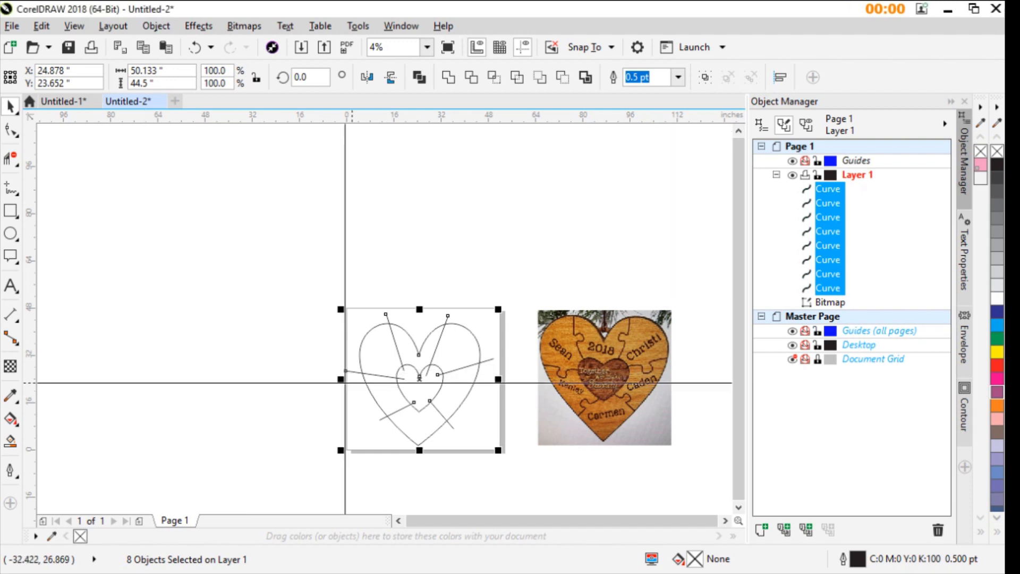
scroll(372, 388, "up", 2)
left_click(291, 313)
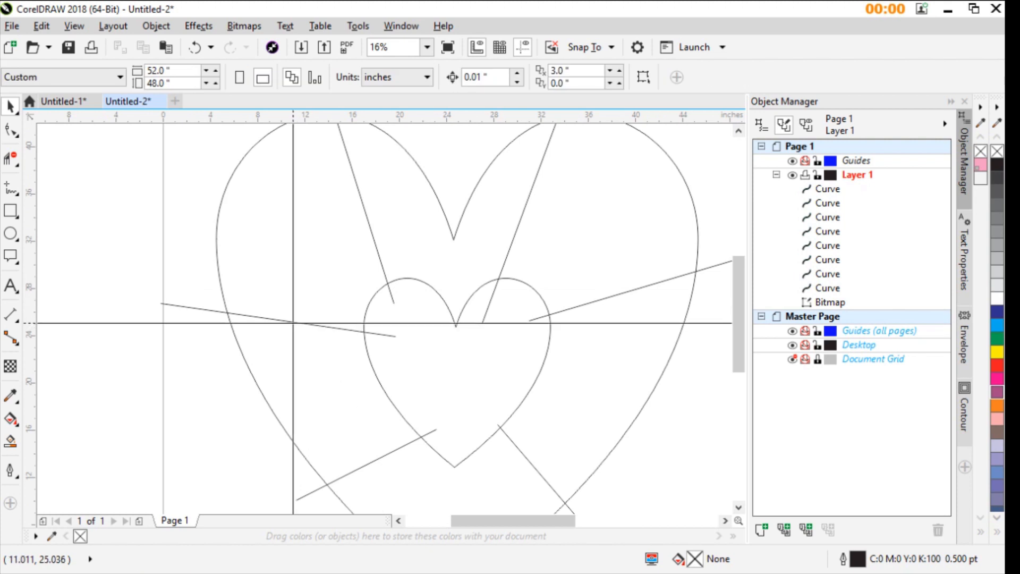
- Convert the middle line on the left side between the hearts to an editable curve
left_click(294, 323)
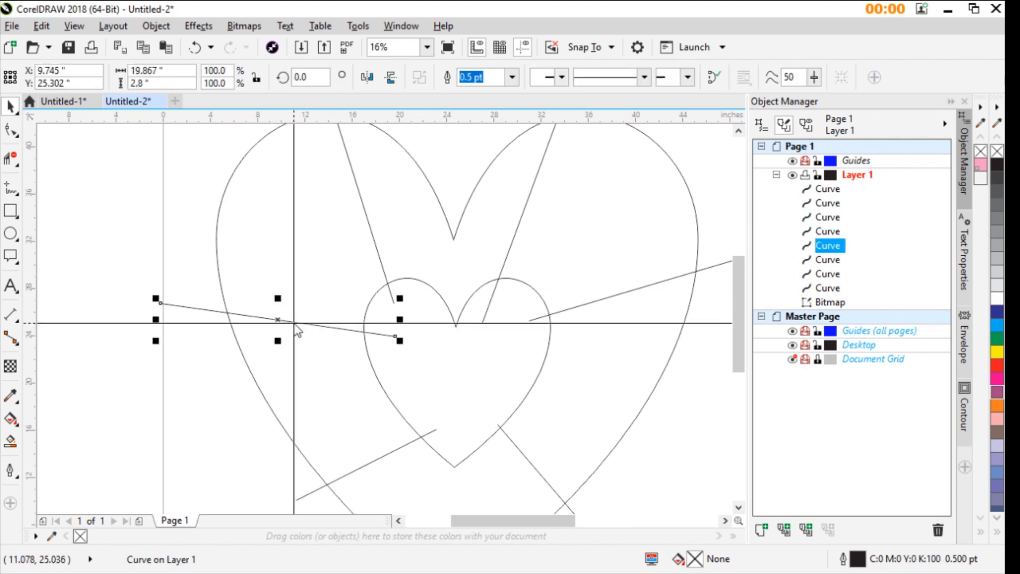
left_click(10, 130)
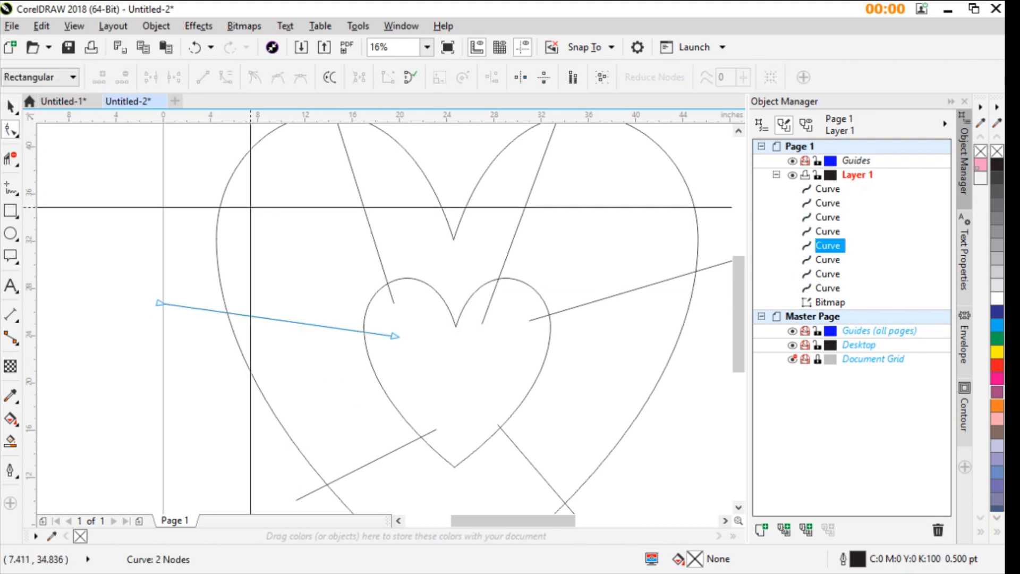
scroll(398, 348, "down", 2)
scroll(398, 348, "up", 2)
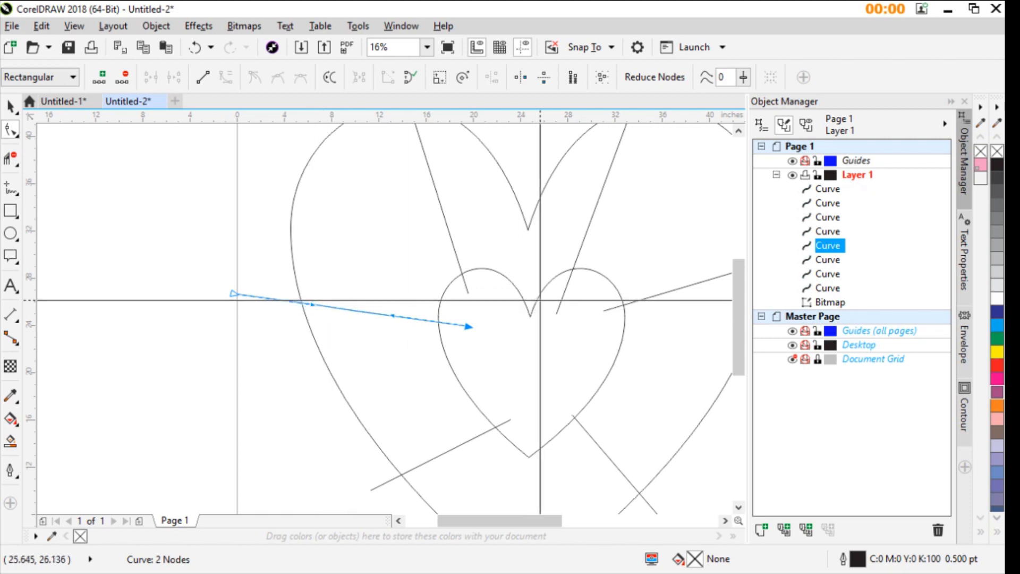
- Move the reference photo onto the page so it sits behind the heart outlines and dividing lines
scroll(540, 300, "down", 1)
left_click(673, 309)
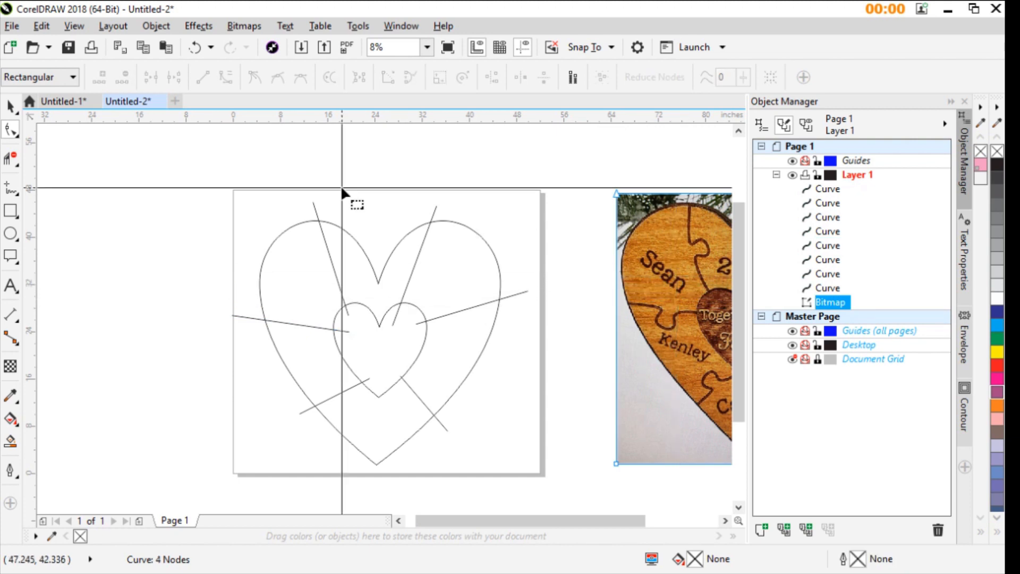
left_click(10, 107)
left_click_drag(694, 279, 326, 280)
scroll(304, 321, "up", 1)
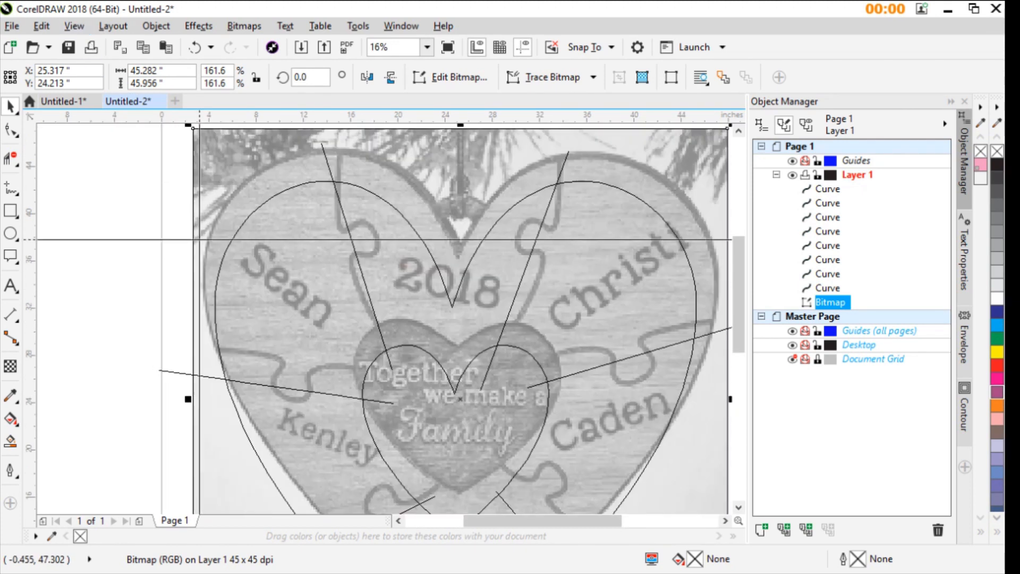
- Move both end nodes of the middle-left curve to match the ends of the photo's puzzle seam
scroll(289, 359, "up", 1)
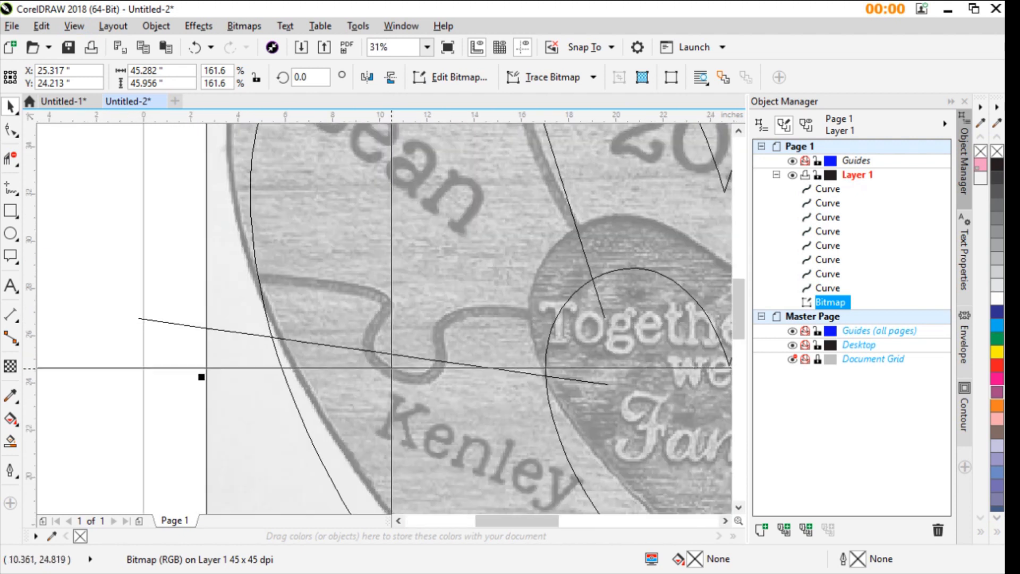
left_click(496, 368)
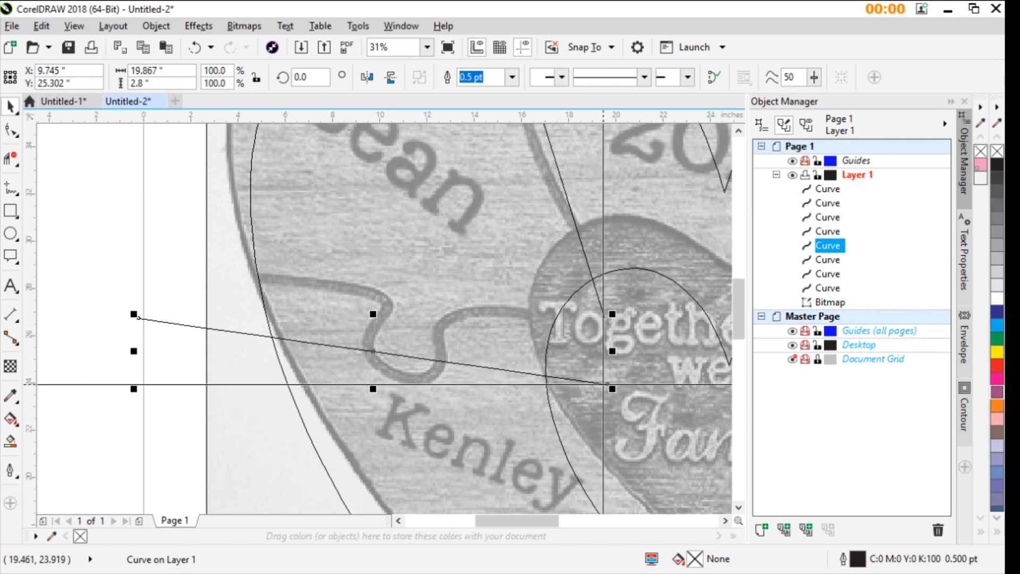
left_click(11, 131)
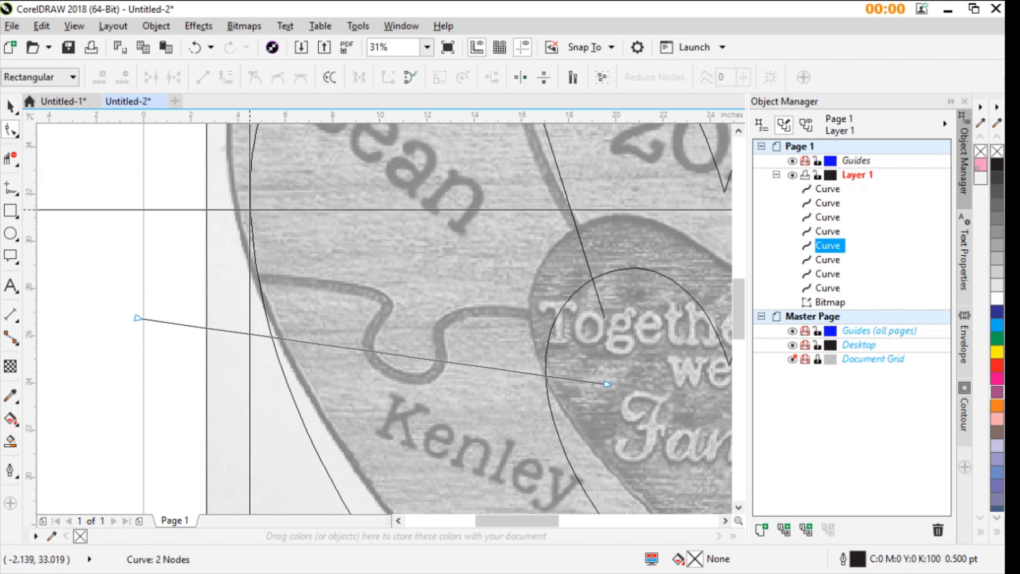
left_click_drag(607, 383, 576, 324)
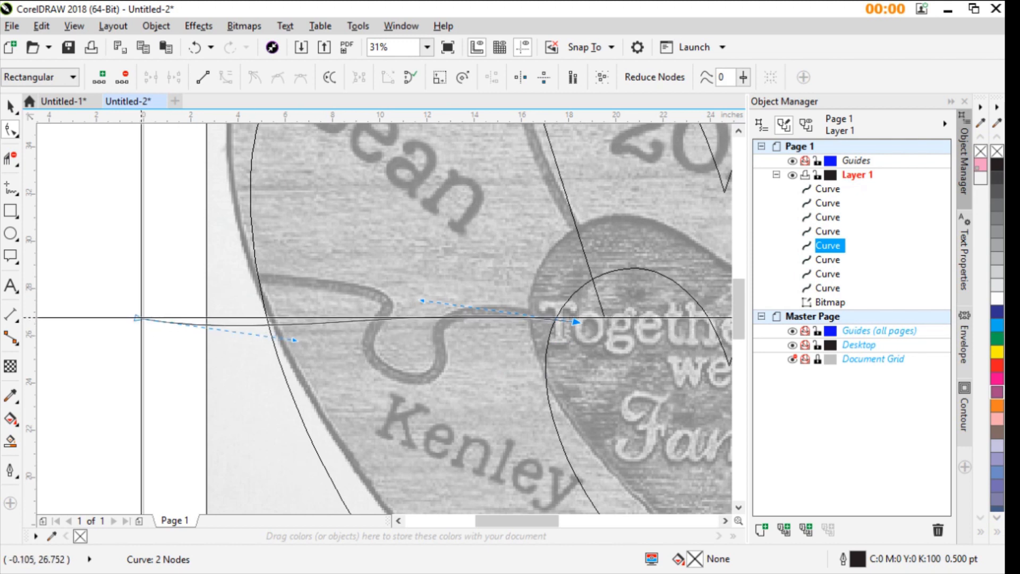
left_click_drag(139, 318, 224, 276)
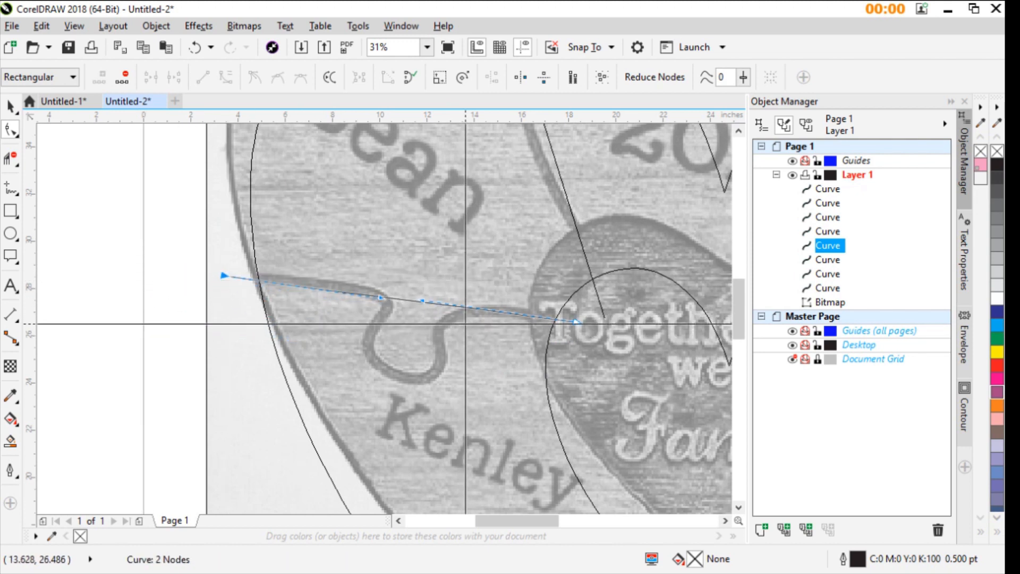
- Add nodes to the middle-left curve and bend it down around the photo's puzzle tab, aligning the nodes at the tab's neck
left_click(354, 293)
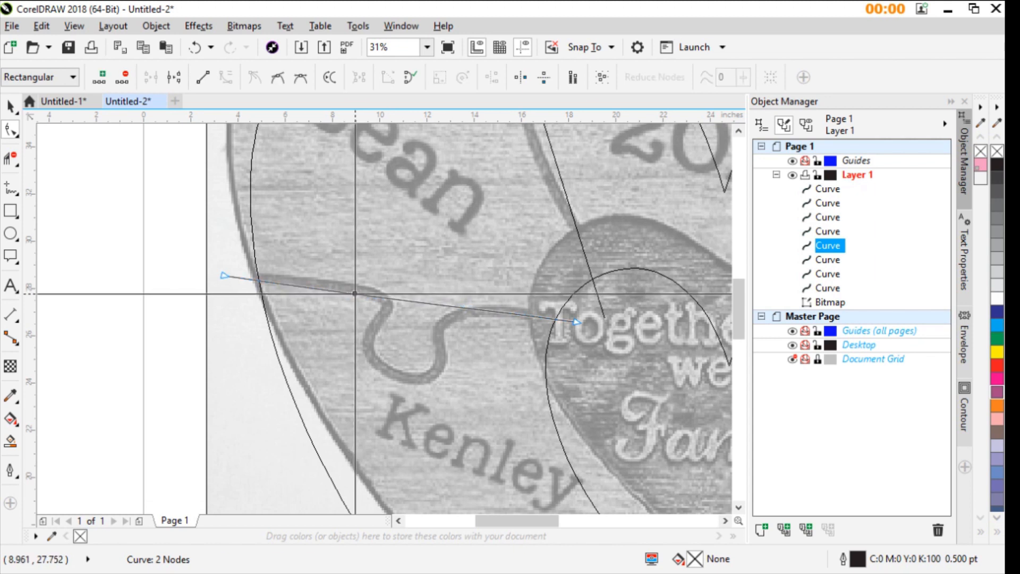
left_click(480, 311)
key("plus")
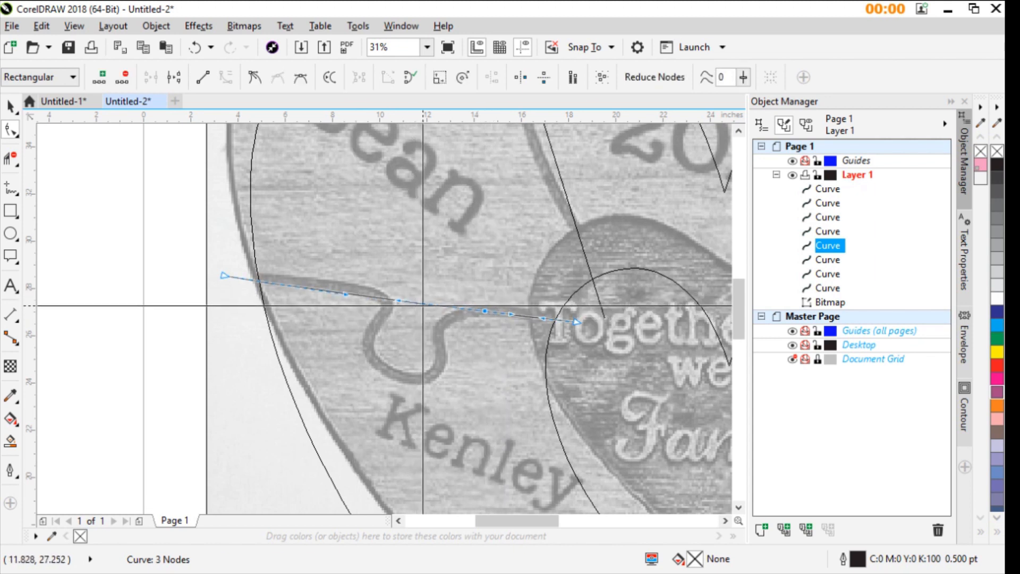
left_click_drag(417, 303, 403, 382)
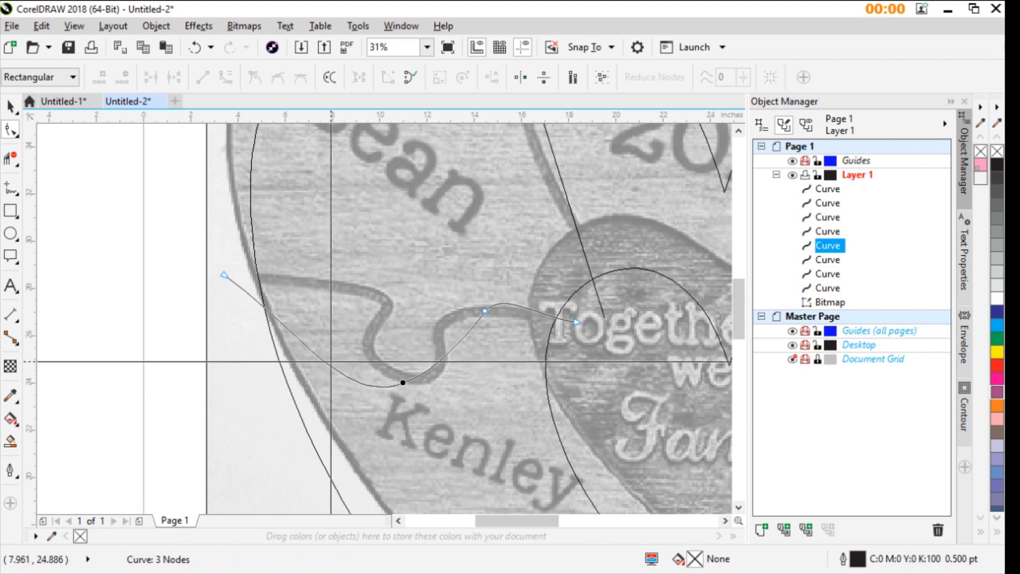
left_click_drag(319, 359, 387, 296)
left_click_drag(440, 336, 346, 349)
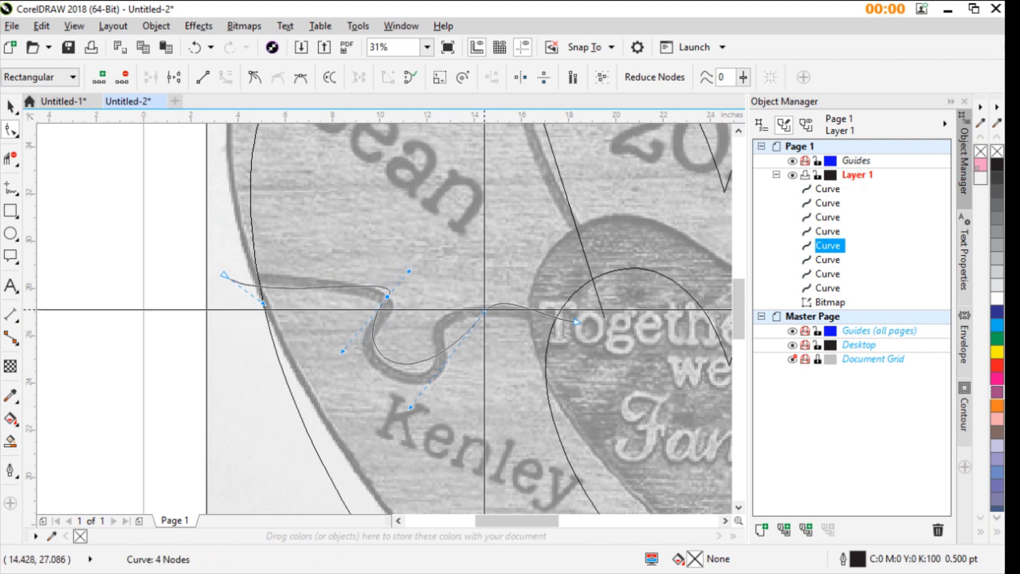
left_click_drag(485, 310, 450, 323)
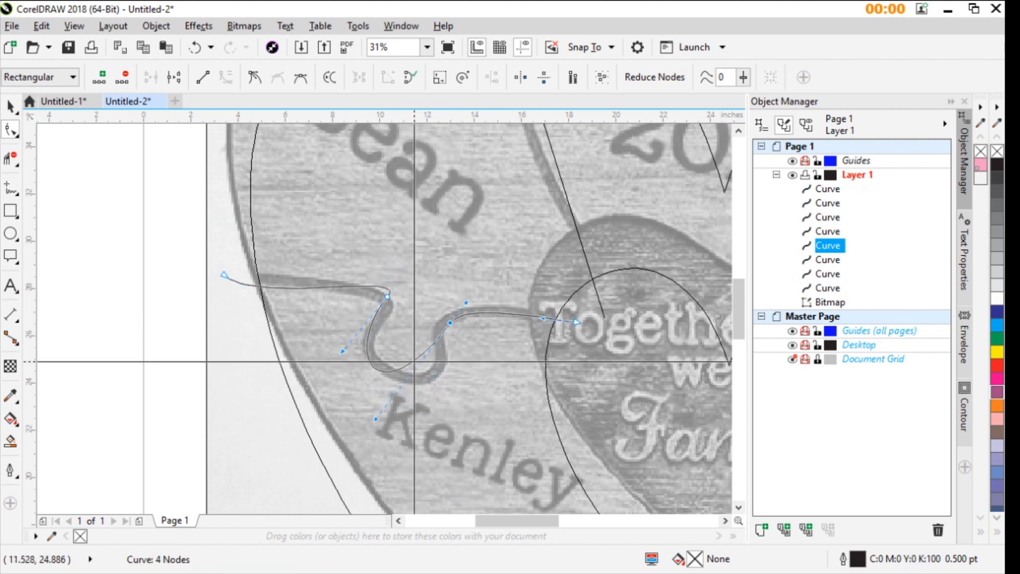
- Add a node at the lower right of the puzzle tab and pull the curve onto the tab's rounded bottom and left side
double_click(408, 363)
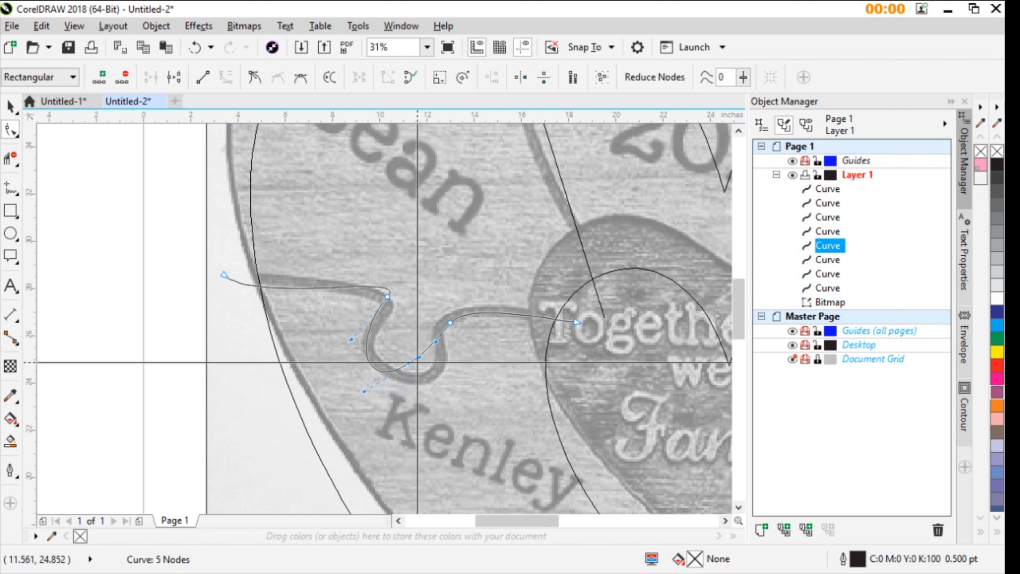
left_click_drag(412, 362, 439, 374)
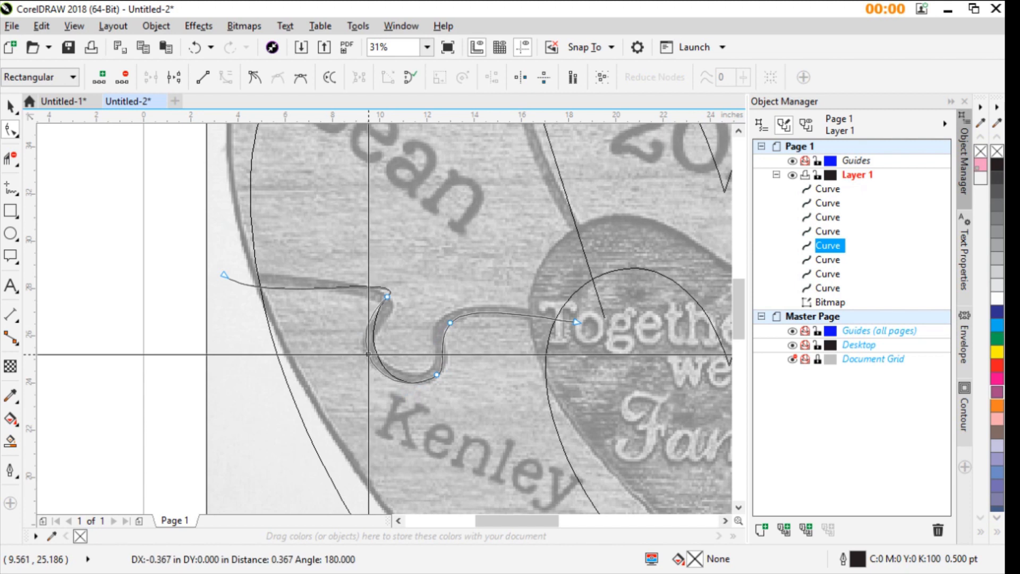
left_click_drag(367, 354, 368, 353)
scroll(426, 335, "up", 2)
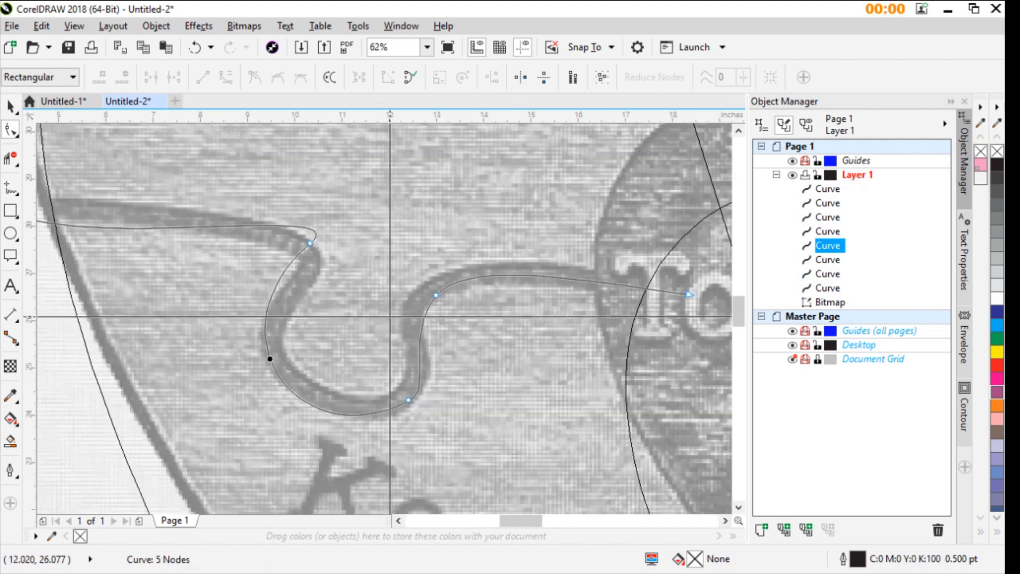
- Lower the node at the tab's upper-left corner and adjust its control handle to round the curve along the seam
left_click_drag(312, 245, 309, 268)
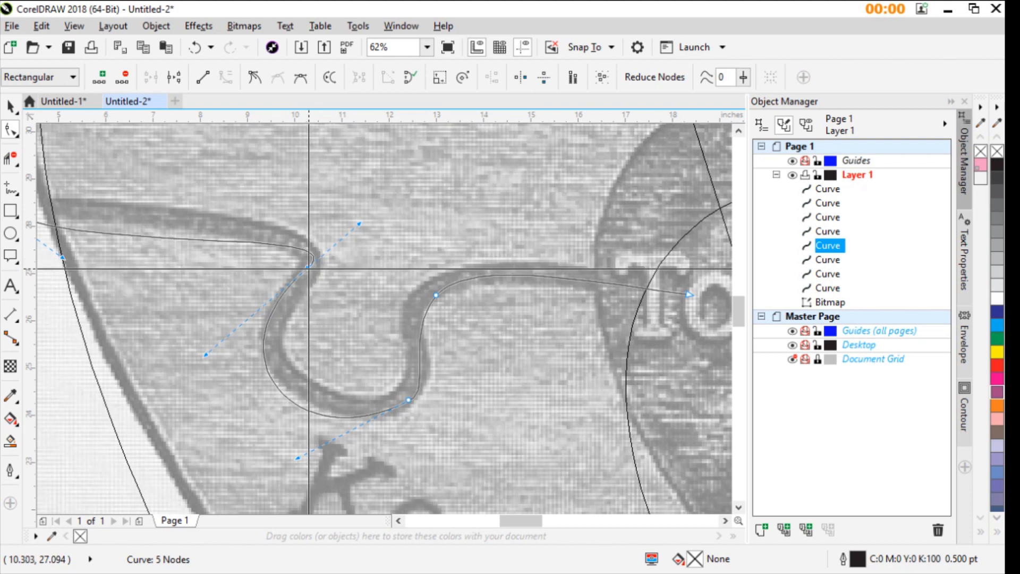
left_click(359, 357)
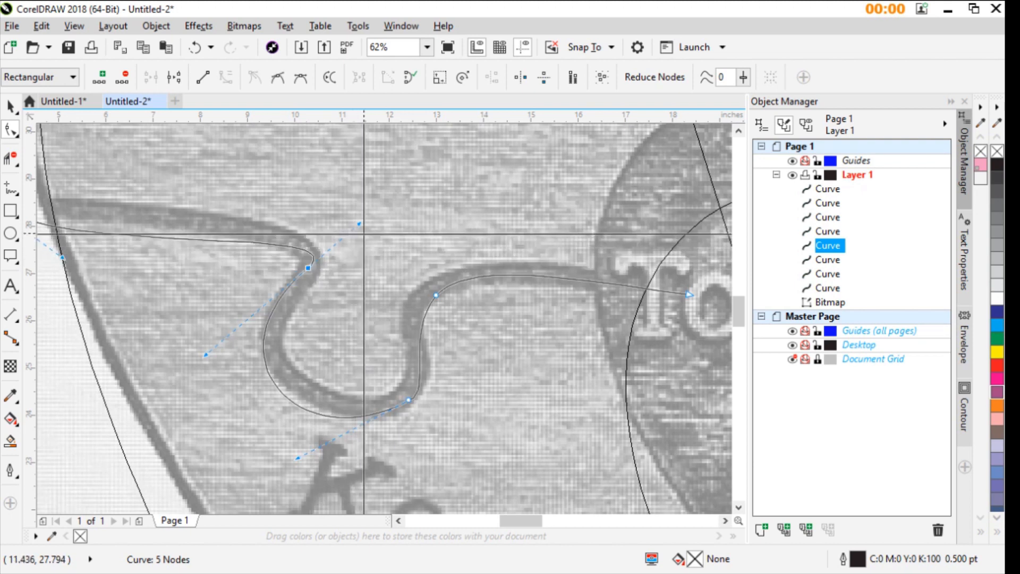
left_click_drag(359, 224, 301, 196)
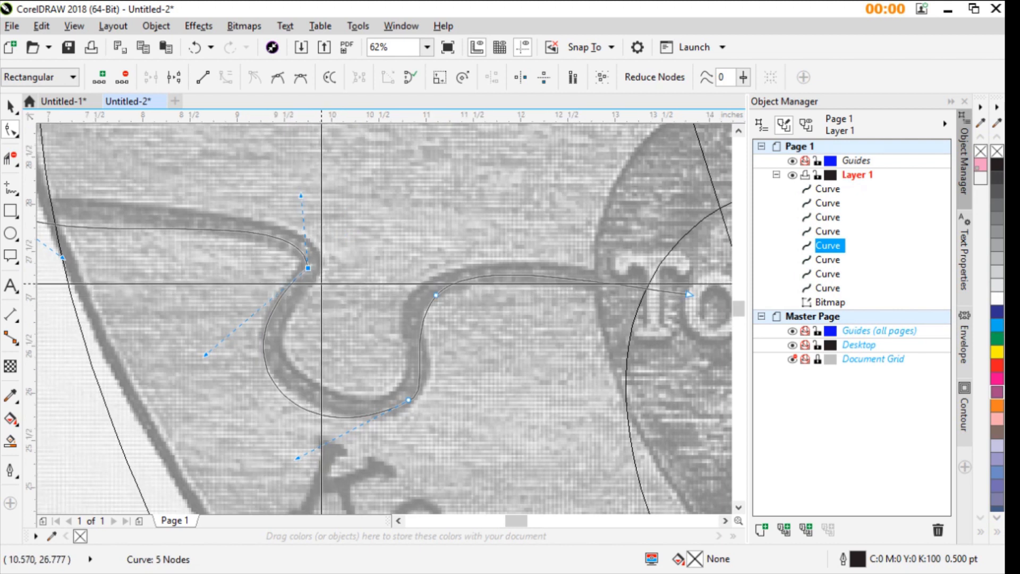
scroll(319, 285, "up", 3)
scroll(393, 321, "up", 1)
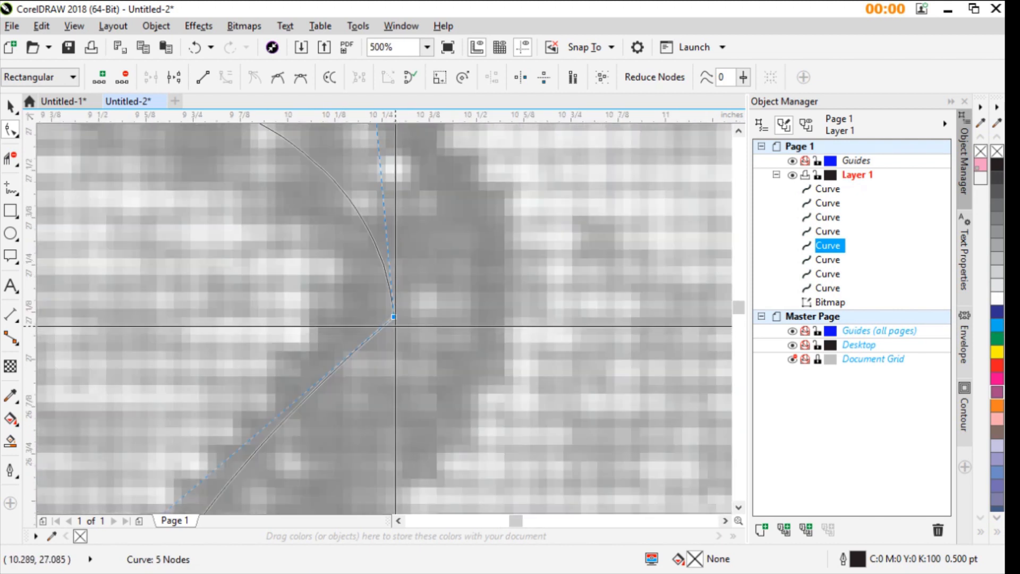
left_click(393, 321)
scroll(371, 325, "down", 2)
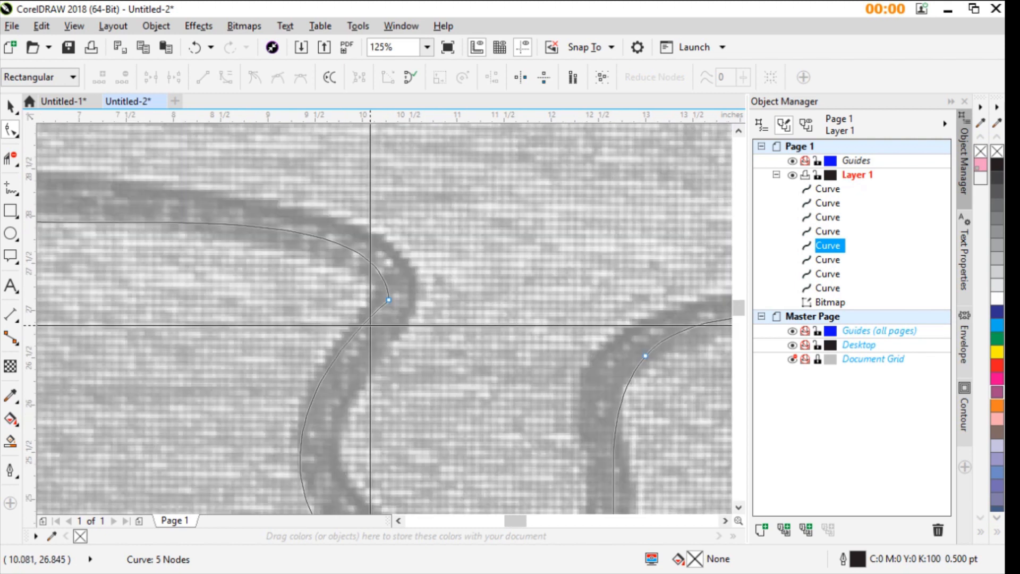
- Bend the segment just below the tab's upper-left corner inward onto the photo's dark seam
scroll(369, 321, "up", 2)
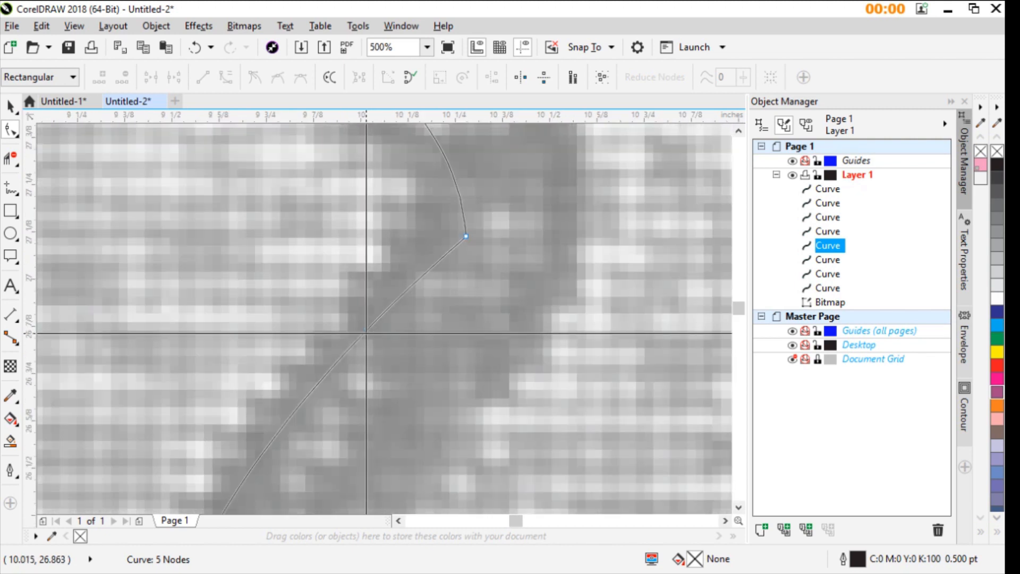
left_click_drag(362, 335, 373, 367)
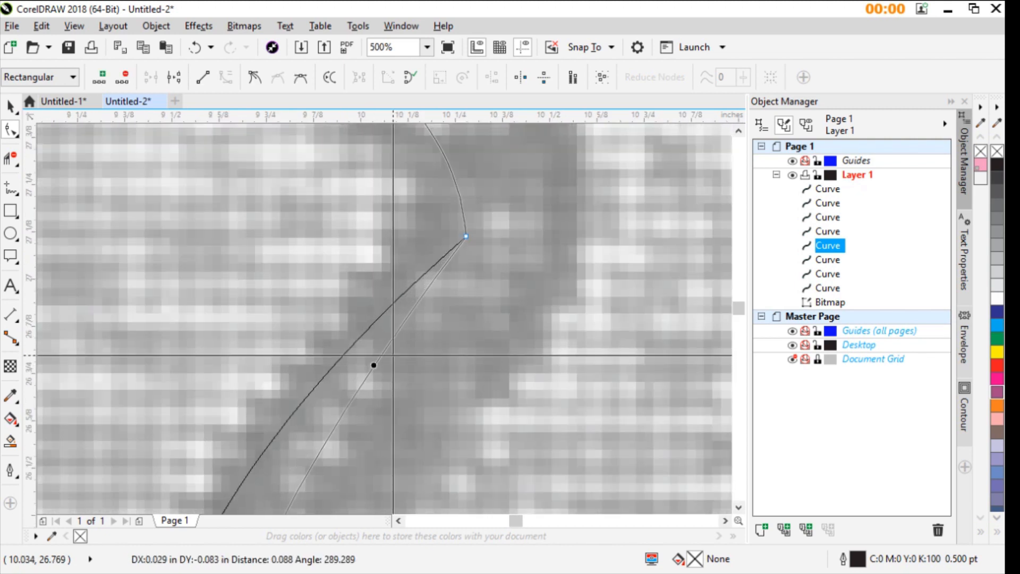
scroll(457, 237, "down", 2)
scroll(384, 319, "down", 3)
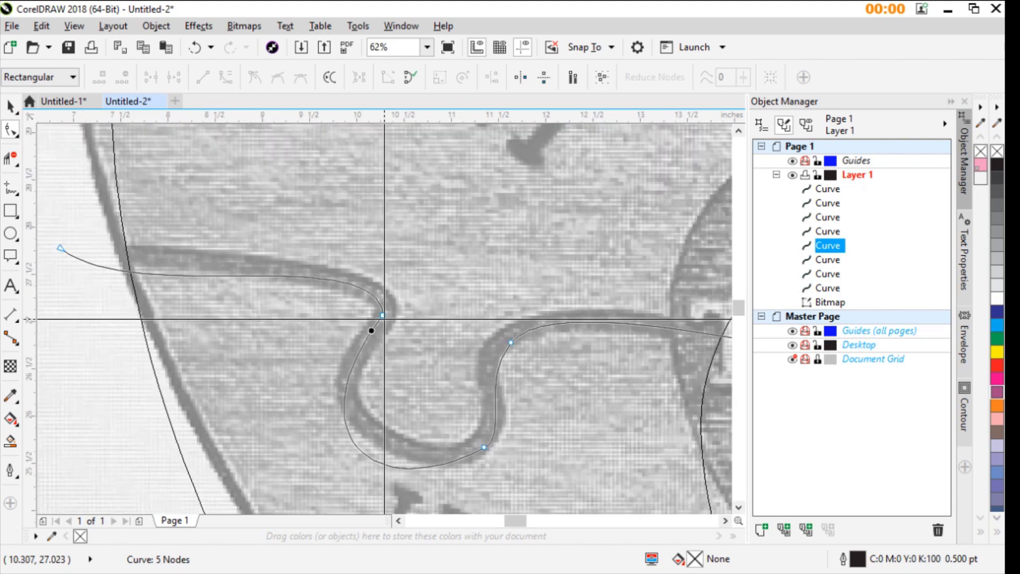
scroll(384, 319, "up", 2)
scroll(334, 278, "down", 1)
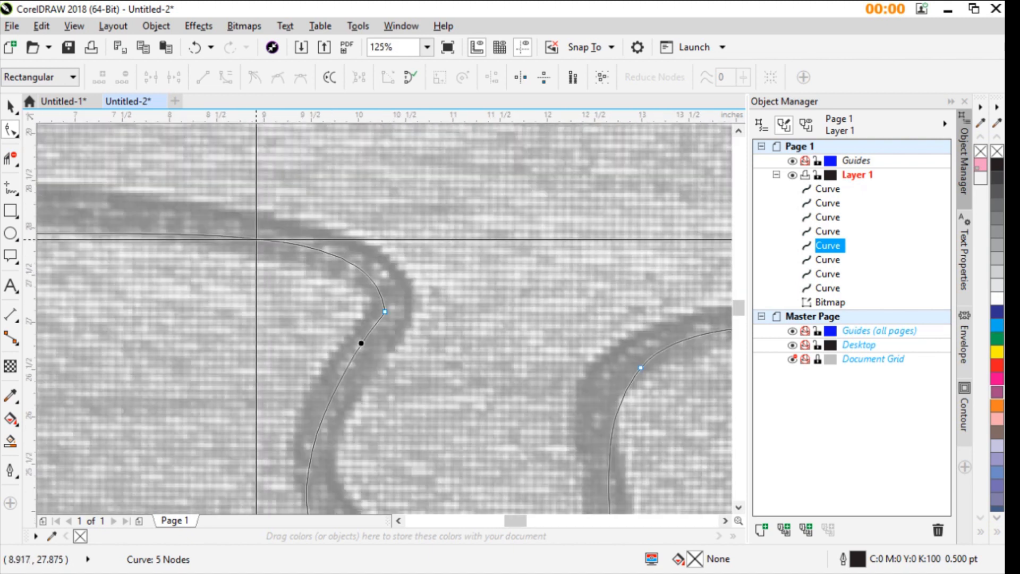
- Add a node on each side of the tab's upper-left corner and delete the corner node to smooth the bend
double_click(257, 240)
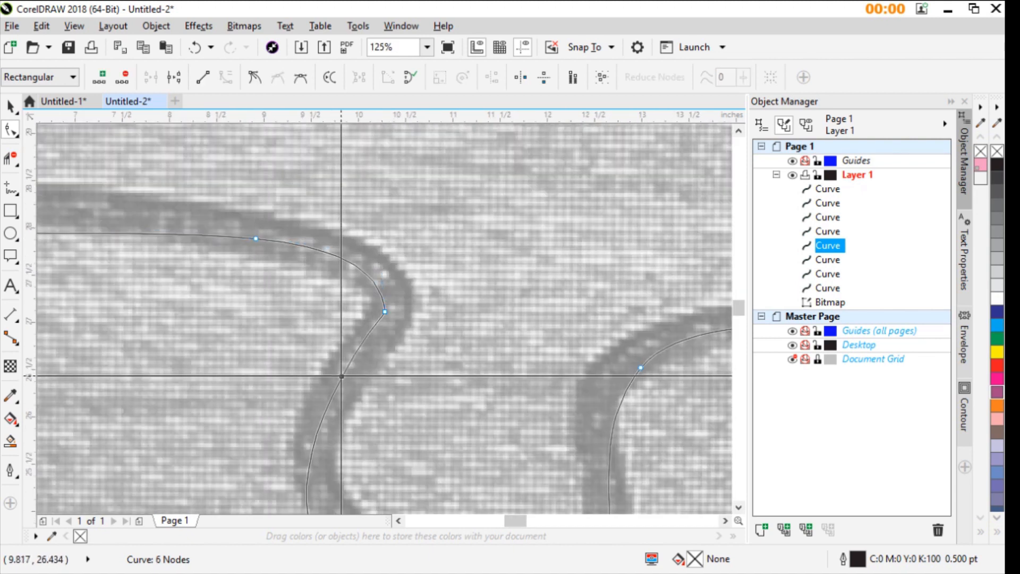
double_click(341, 376)
double_click(385, 313)
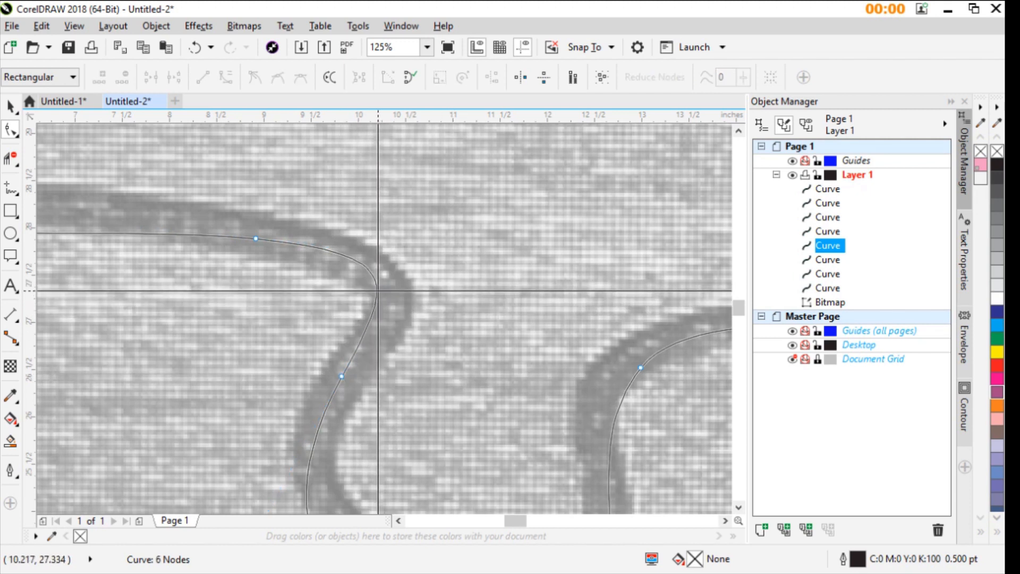
scroll(376, 293, "down", 2)
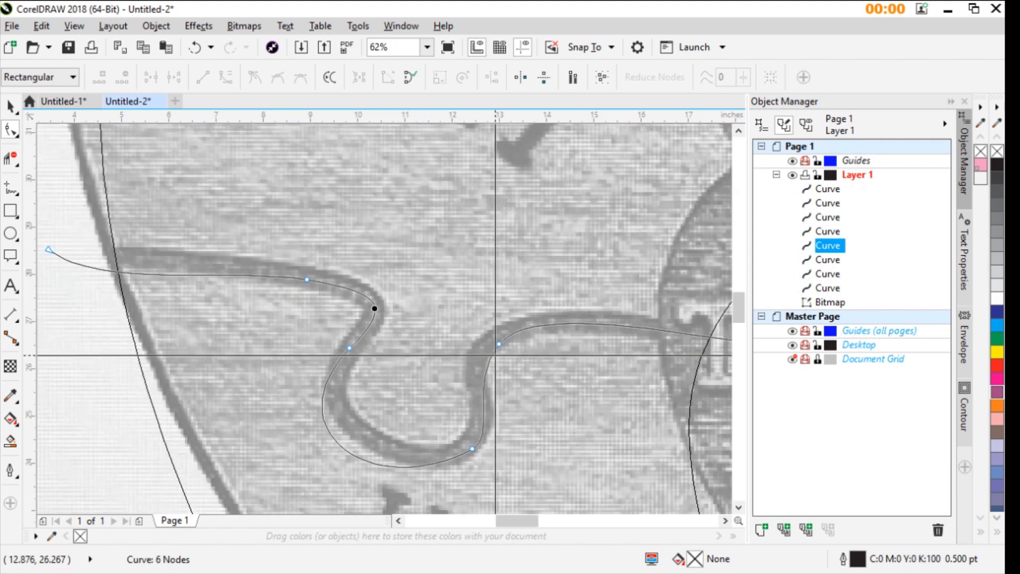
- Nudge the node at the tab's right neck onto the seam and pull the curve's lower-left bulge inward
left_click_drag(498, 344, 491, 343)
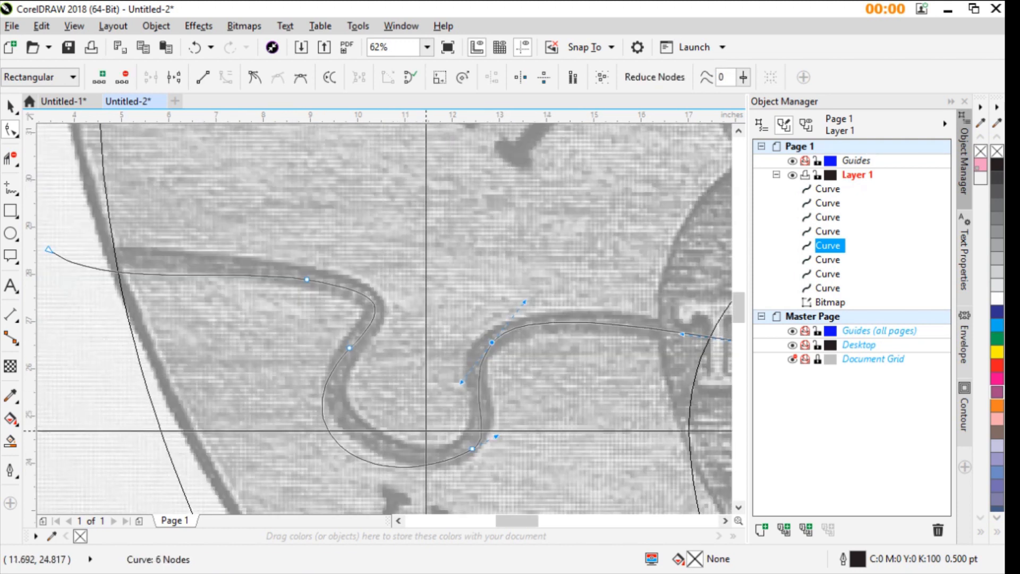
left_click_drag(334, 439, 343, 425)
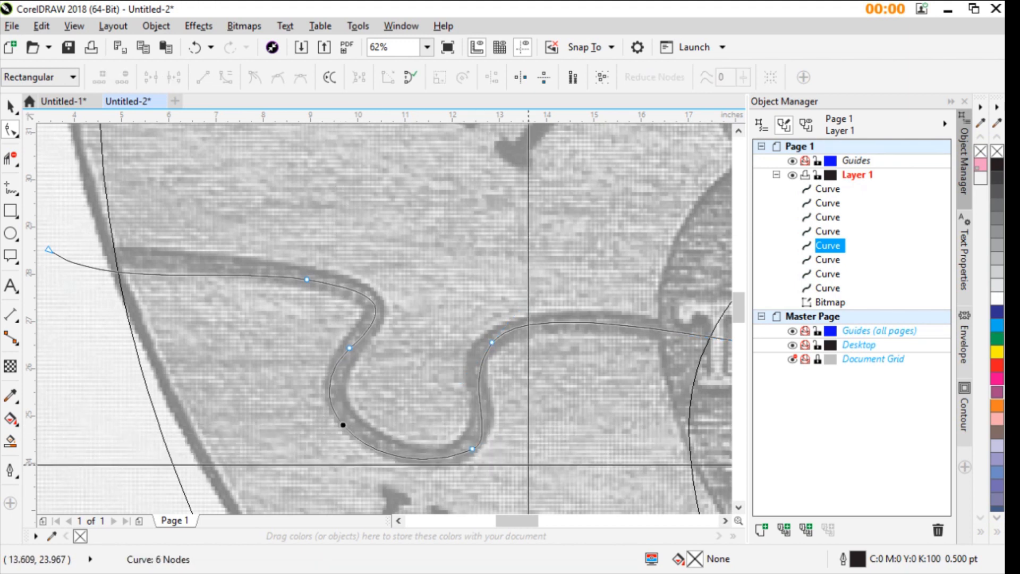
- Try to shape the lower-left dividing line into the puzzle tab with the Smear and Smooth tools using a 1.5-inch nib
scroll(529, 465, "down", 4)
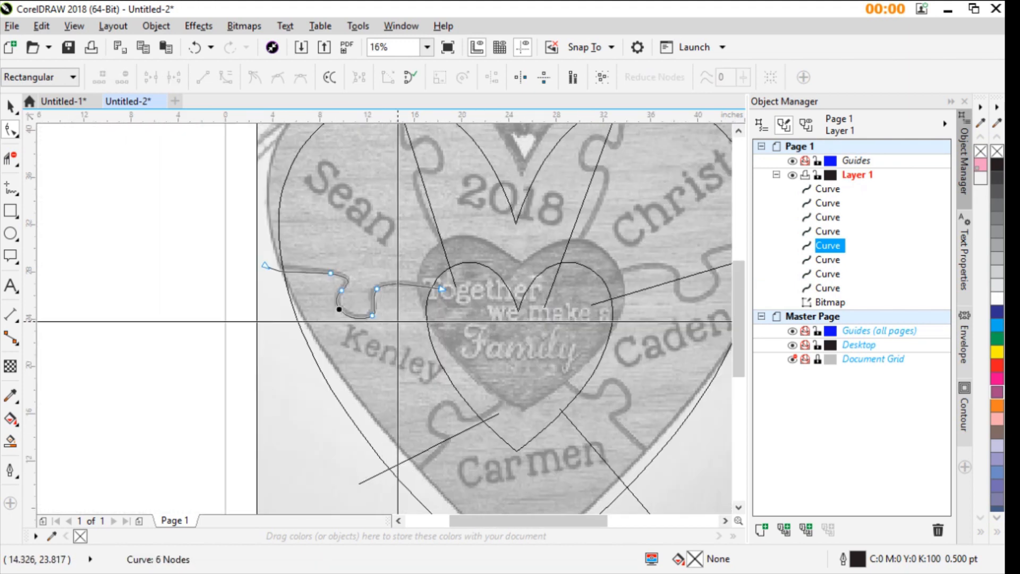
scroll(437, 396, "up", 2)
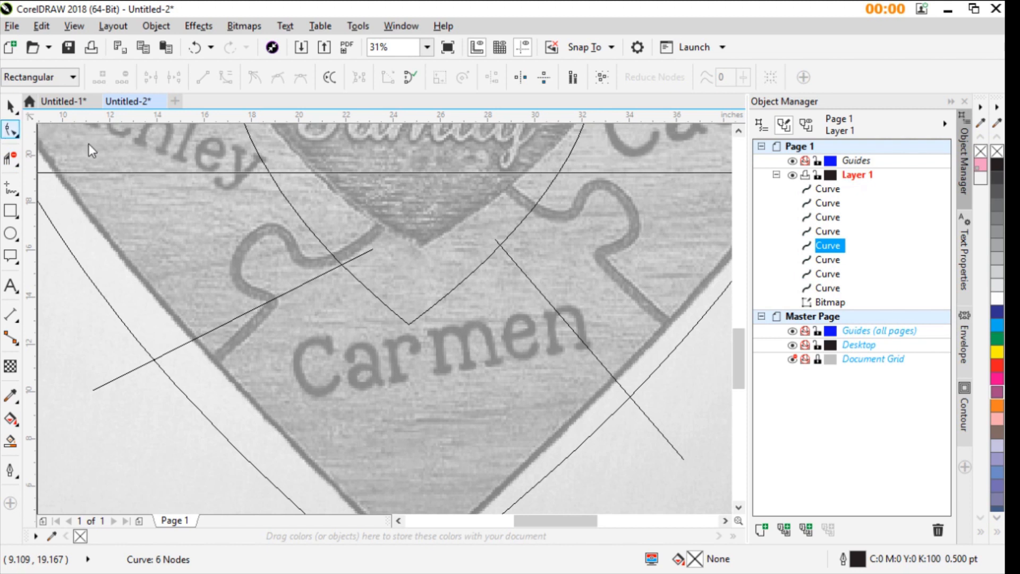
left_click(66, 172)
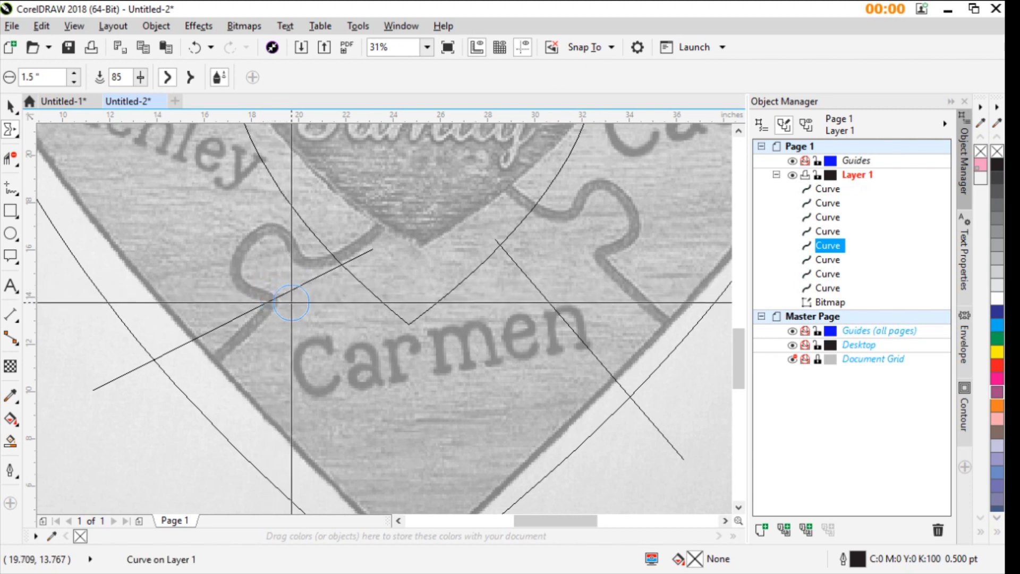
left_click(292, 298)
mouse_move(287, 307)
left_mouse_down()
mouse_move(269, 297)
mouse_move(265, 276)
mouse_move(263, 286)
mouse_move(244, 275)
mouse_move(273, 293)
mouse_move(271, 268)
left_mouse_up()
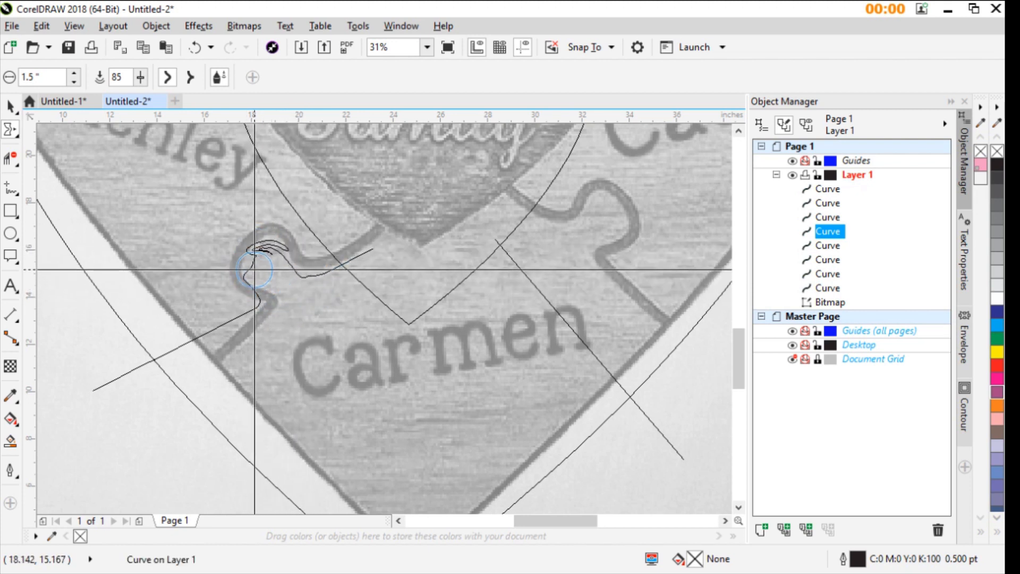
key("ctrl+z")
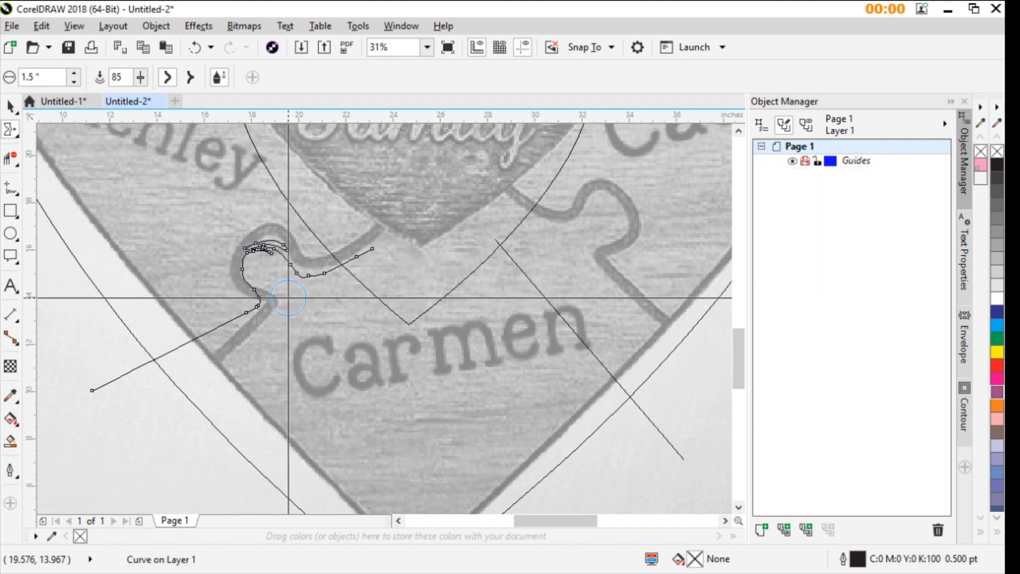
scroll(259, 267, "up", 4)
mouse_move(392, 319)
left_mouse_down()
mouse_move(373, 319)
mouse_move(383, 296)
mouse_move(459, 282)
mouse_move(419, 240)
left_mouse_up()
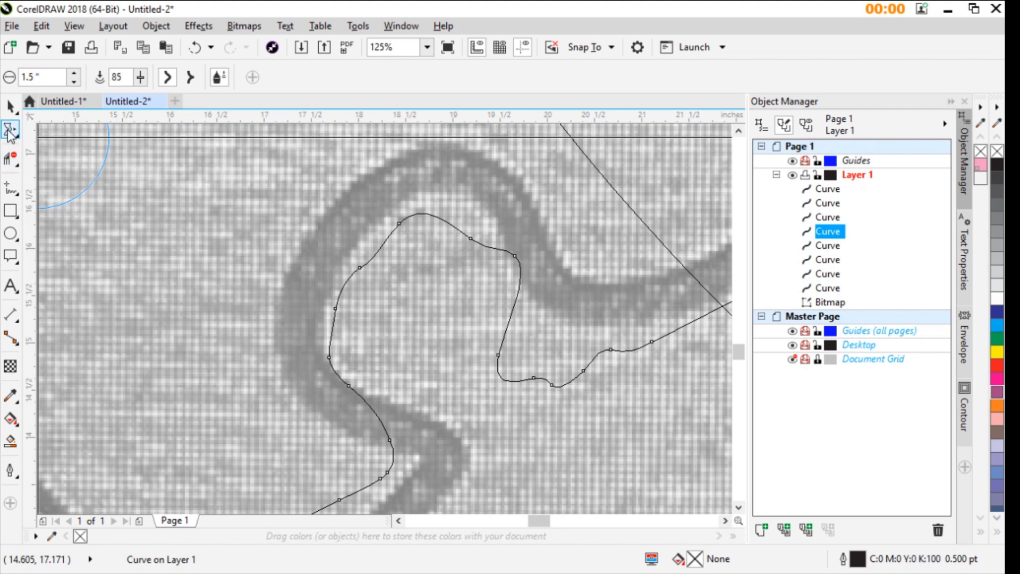
left_click(67, 155)
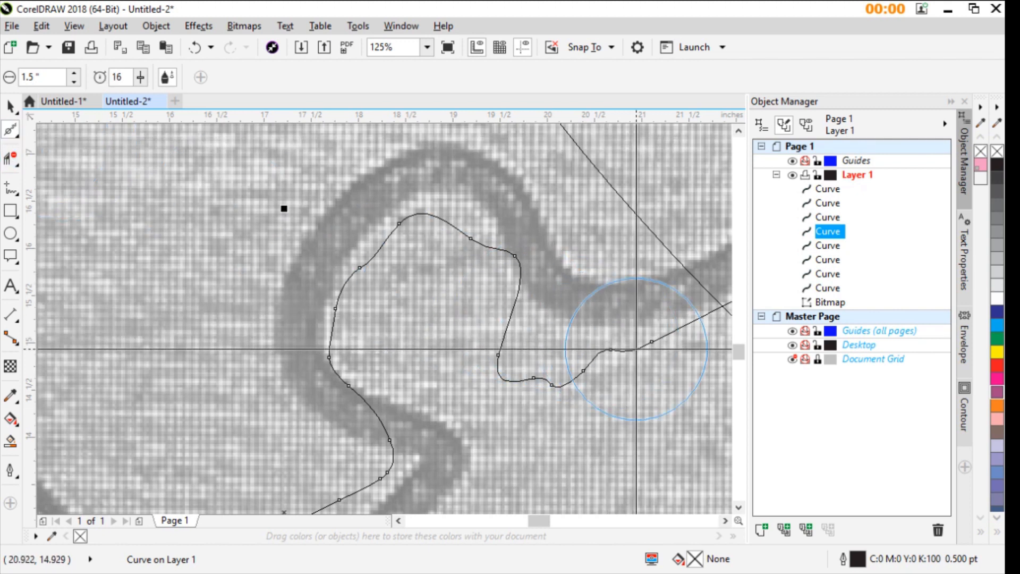
mouse_move(632, 351)
left_mouse_down()
mouse_move(567, 362)
mouse_move(500, 301)
mouse_move(486, 353)
mouse_move(523, 354)
mouse_move(478, 262)
mouse_move(482, 290)
mouse_move(436, 250)
left_mouse_up()
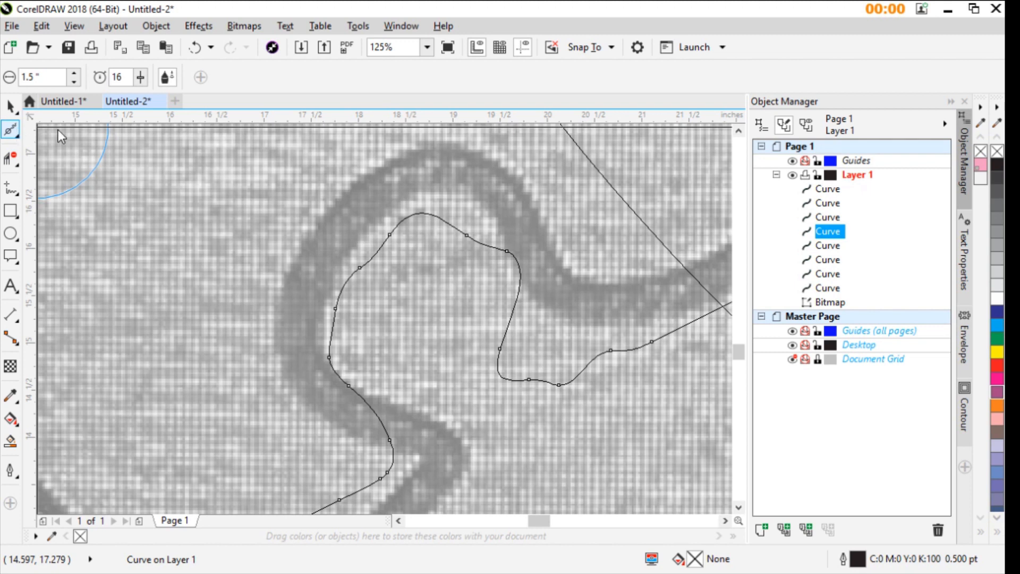
- Remove the extra nodes from the smeared lower-left dividing line, leaving a straight line with only its two end nodes
key("F10")
key("F3")
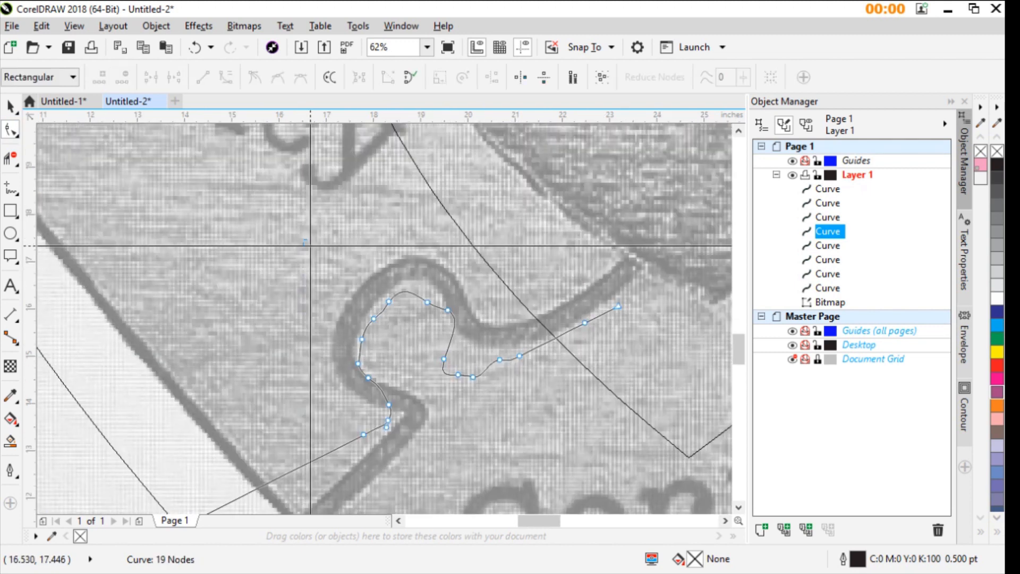
left_click_drag(304, 239, 550, 447)
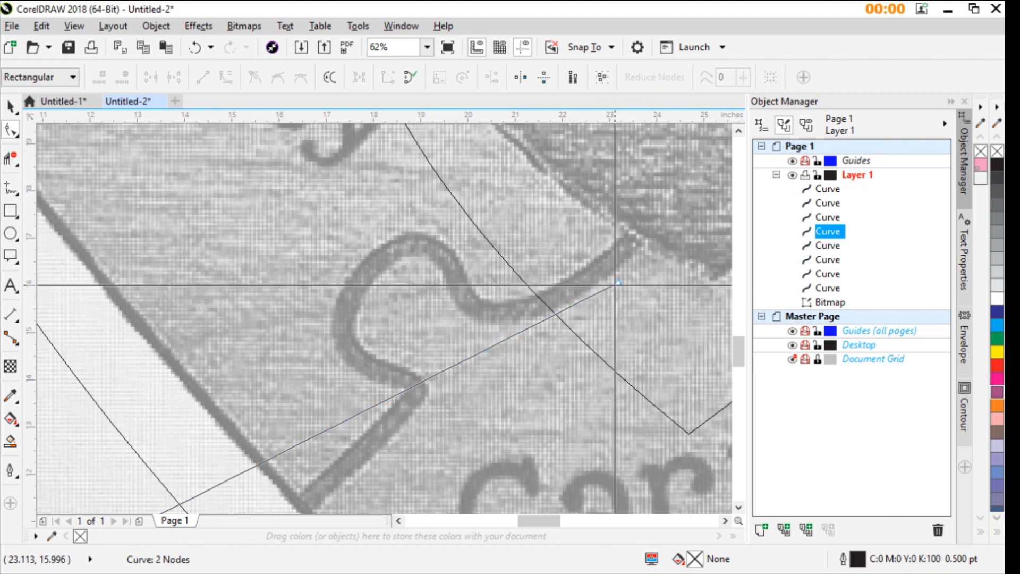
- Move the lower-left dividing line's ends to where the photo's seam meets the inner heart and just beyond the wooden outer edge
left_click_drag(618, 283, 638, 242)
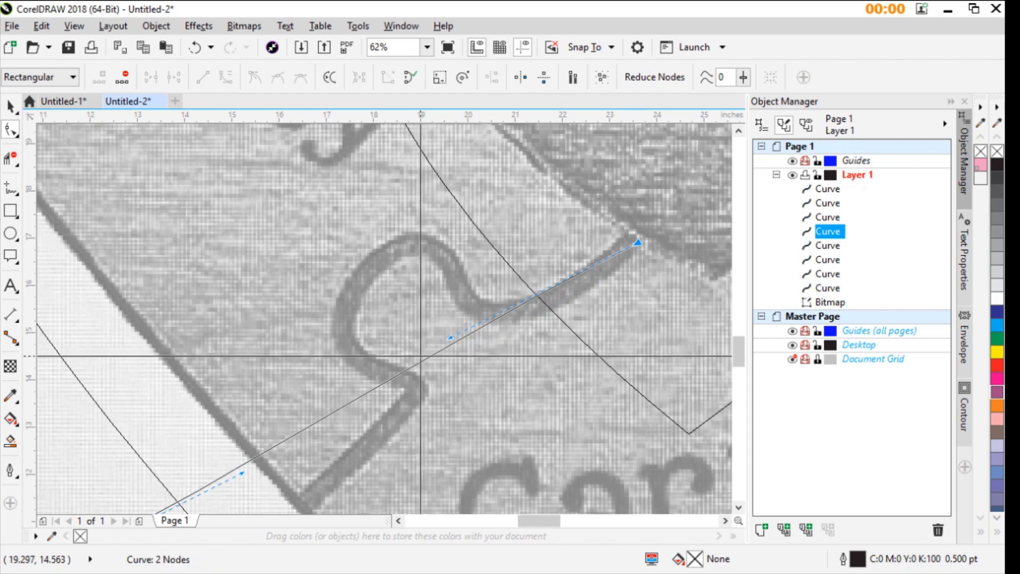
scroll(154, 479, "down", 1)
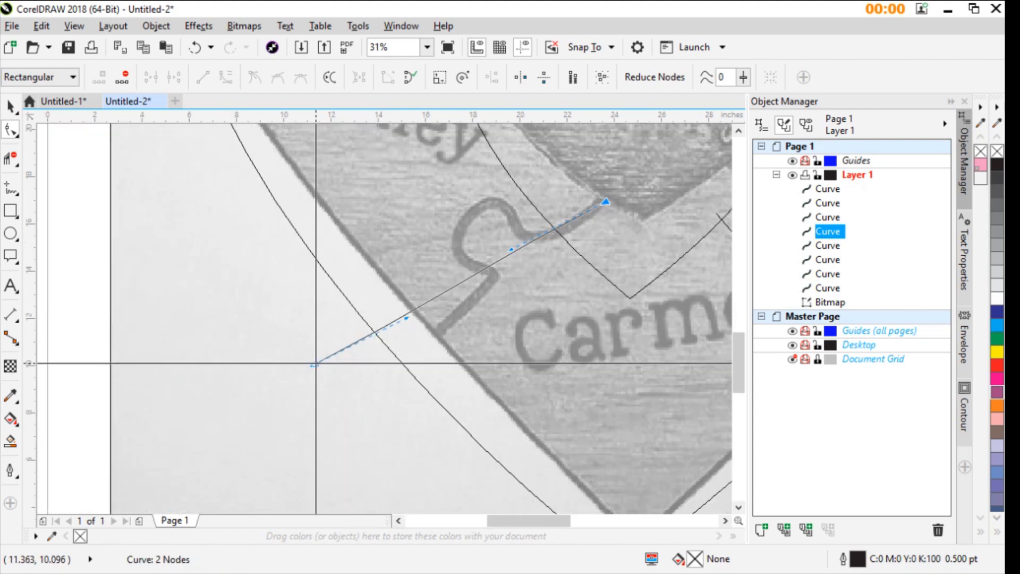
left_click_drag(317, 363, 416, 338)
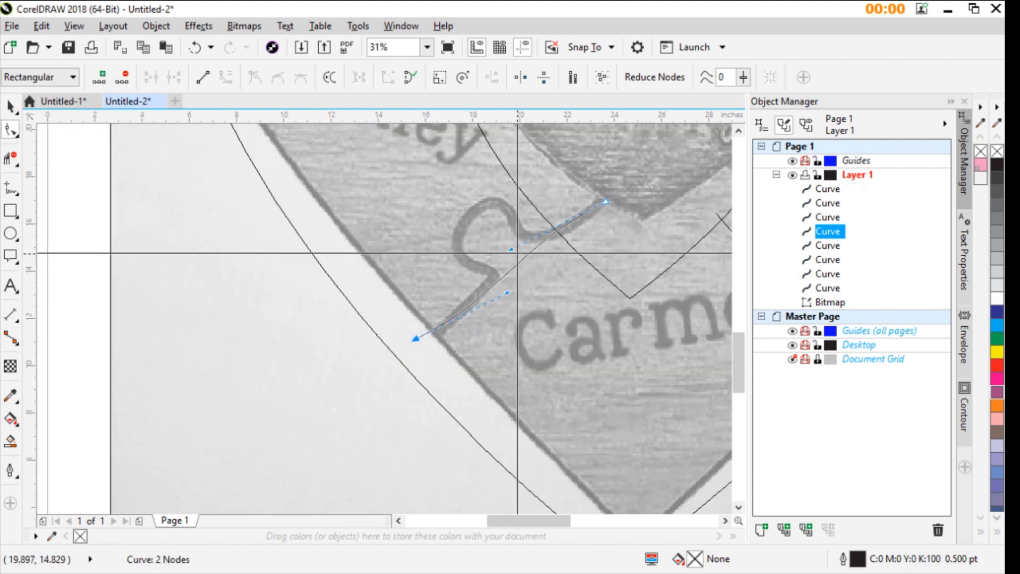
- Add nodes along the lower-left dividing line and pull its middle up onto the top of the photo's puzzle tab
double_click(480, 297)
double_click(562, 226)
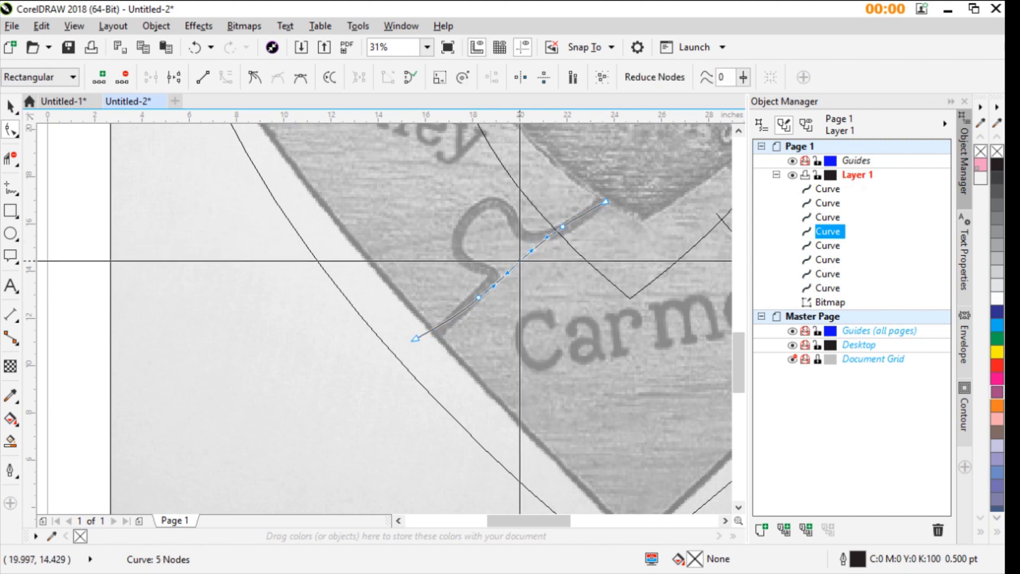
left_click_drag(520, 261, 505, 194)
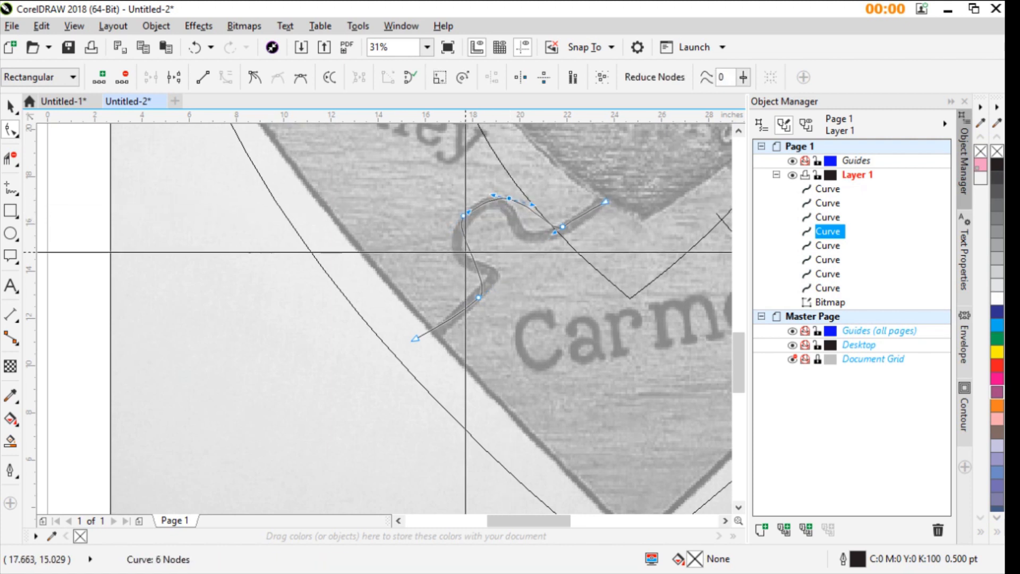
- Add a node on the tab's left side, move it outward, and adjust control handles to curve both necks along the seam
double_click(470, 252)
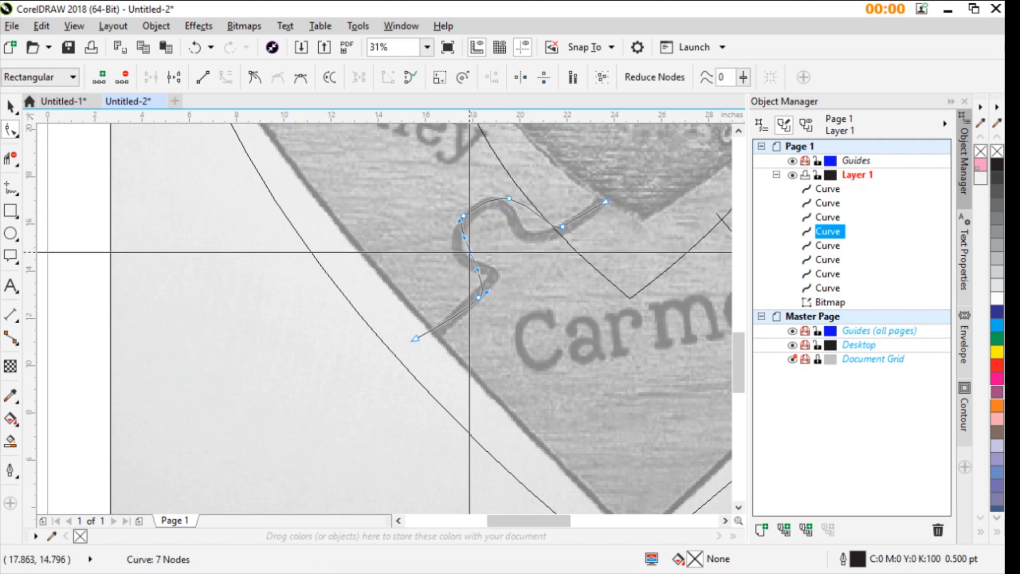
left_click_drag(470, 252, 452, 259)
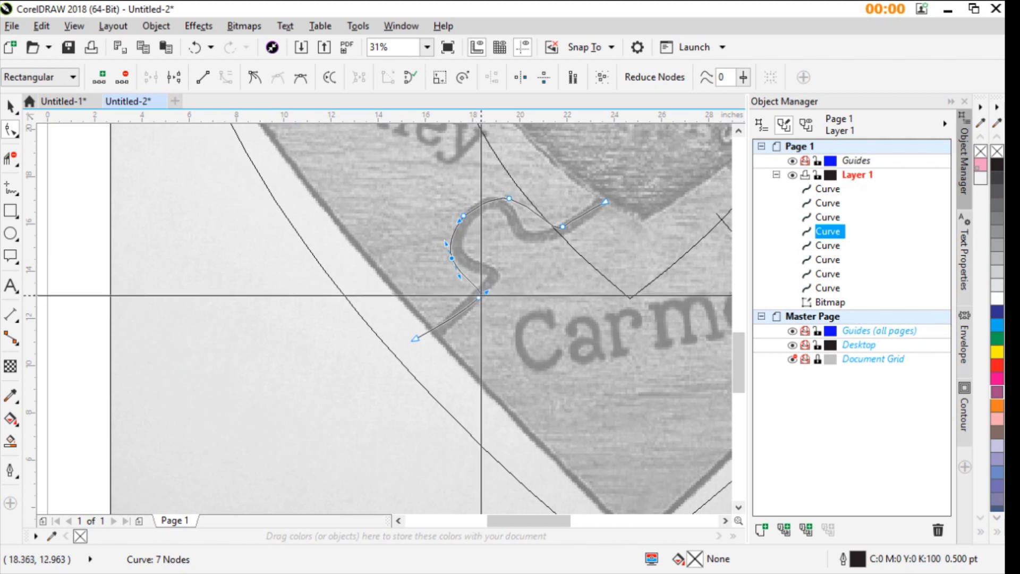
left_click_drag(486, 293, 513, 268)
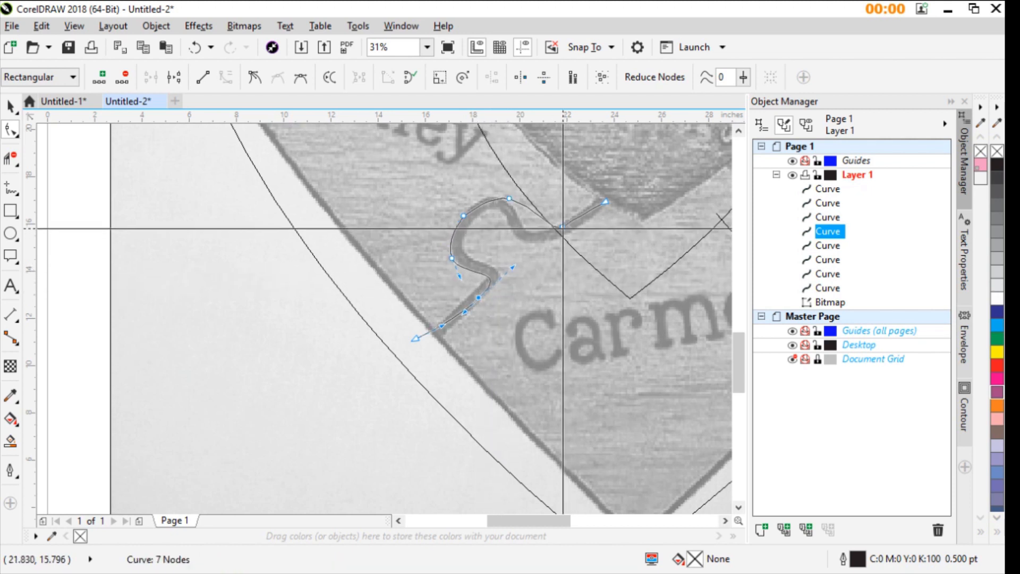
left_click_drag(565, 224, 510, 239)
- Nudge the nodes at the top and left side of the lower-left tab inward onto the photo's dark seam
scroll(510, 239, "up", 2)
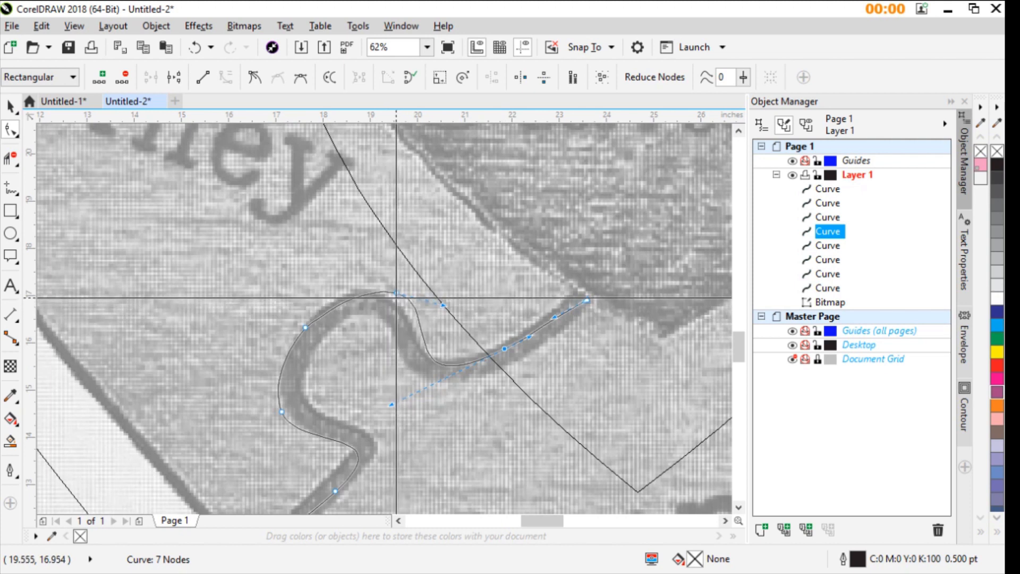
left_click_drag(386, 305, 287, 395)
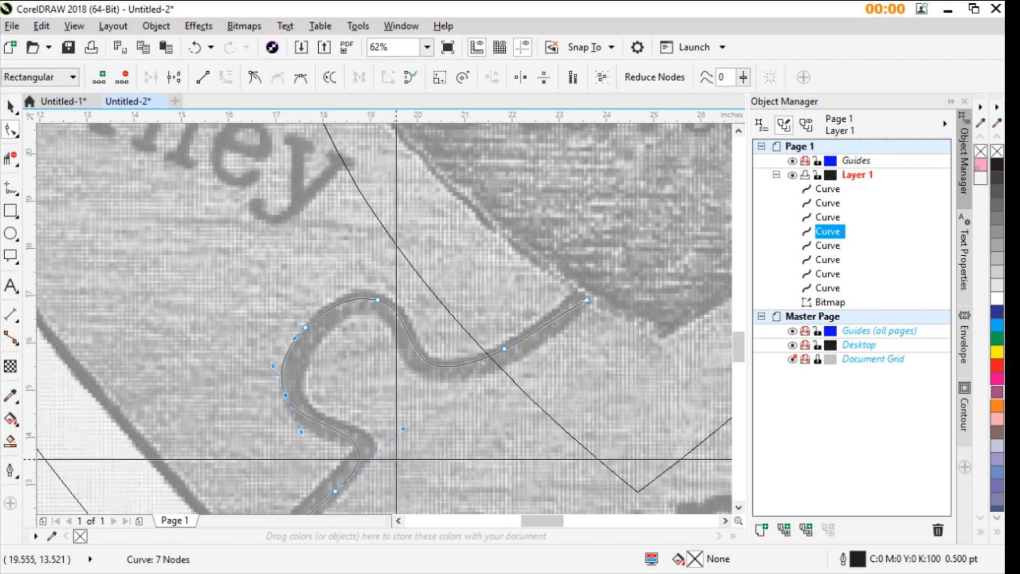
scroll(528, 460, "down", 2)
scroll(330, 335, "up", 2)
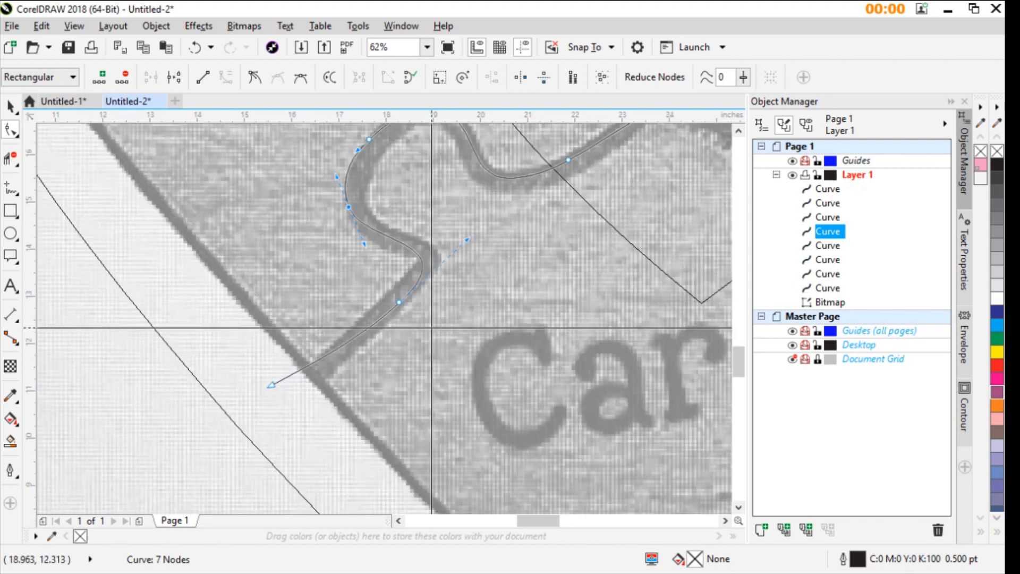
scroll(384, 319, "down", 2)
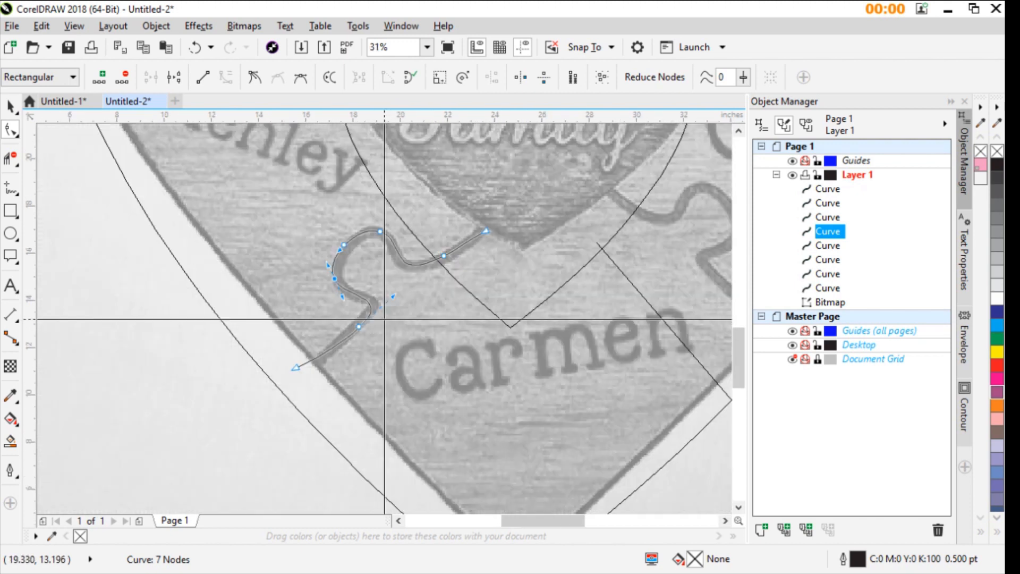
- Move the lower-right dividing line's ends onto the seam at the inner heart and just past the outer heart outline
scroll(384, 319, "down", 2)
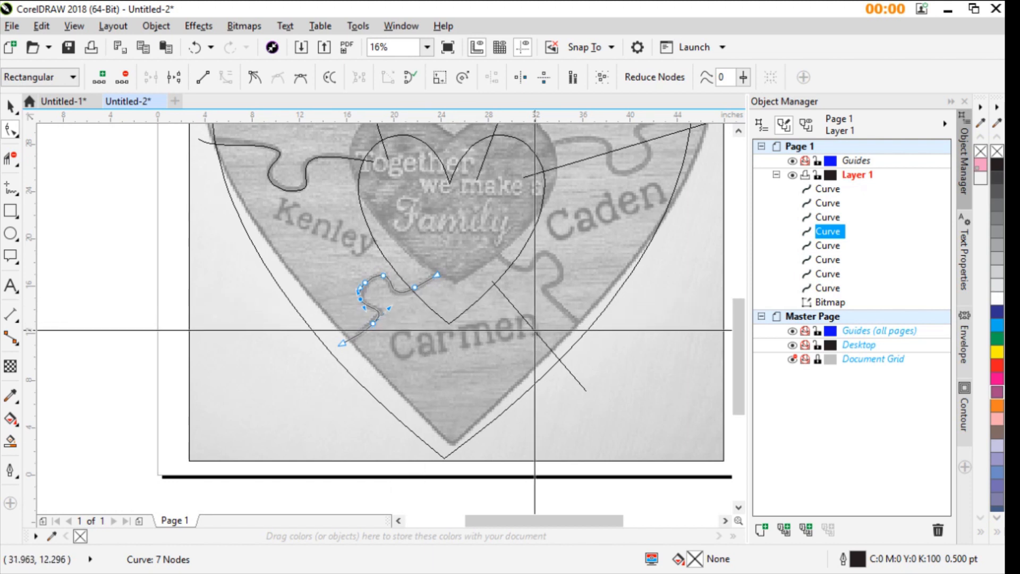
left_click_drag(534, 330, 542, 303)
left_click_drag(596, 364, 597, 338)
scroll(583, 333, "up", 2)
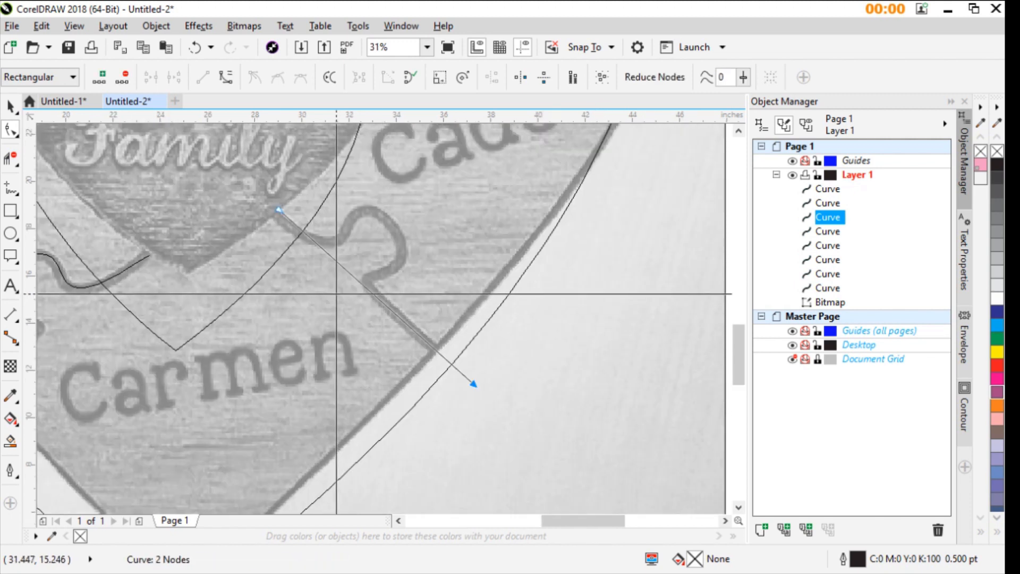
- Add two nodes to the lower-right dividing line and pull the outer one up to the tab's upper-right bend
double_click(348, 273)
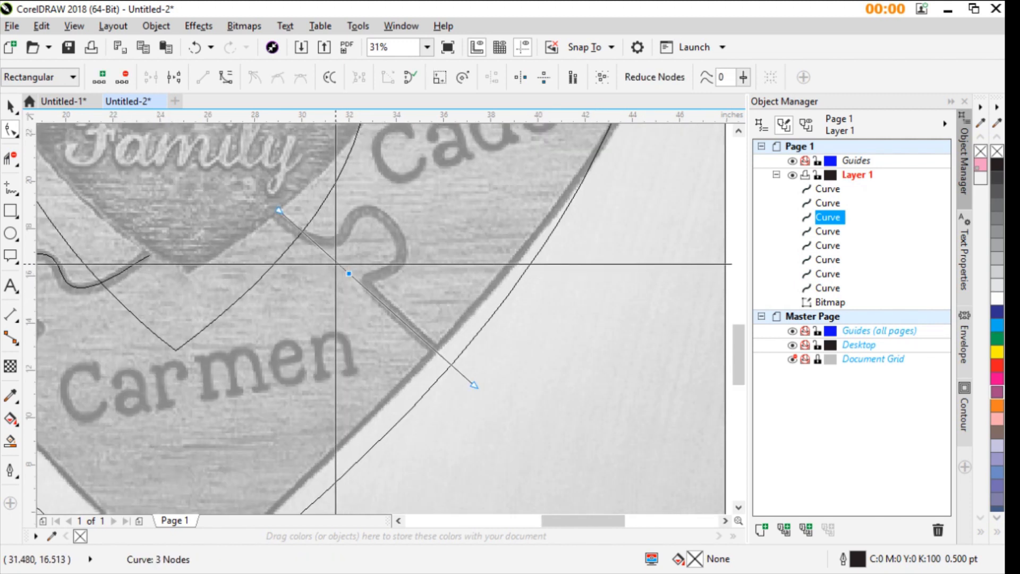
double_click(314, 242)
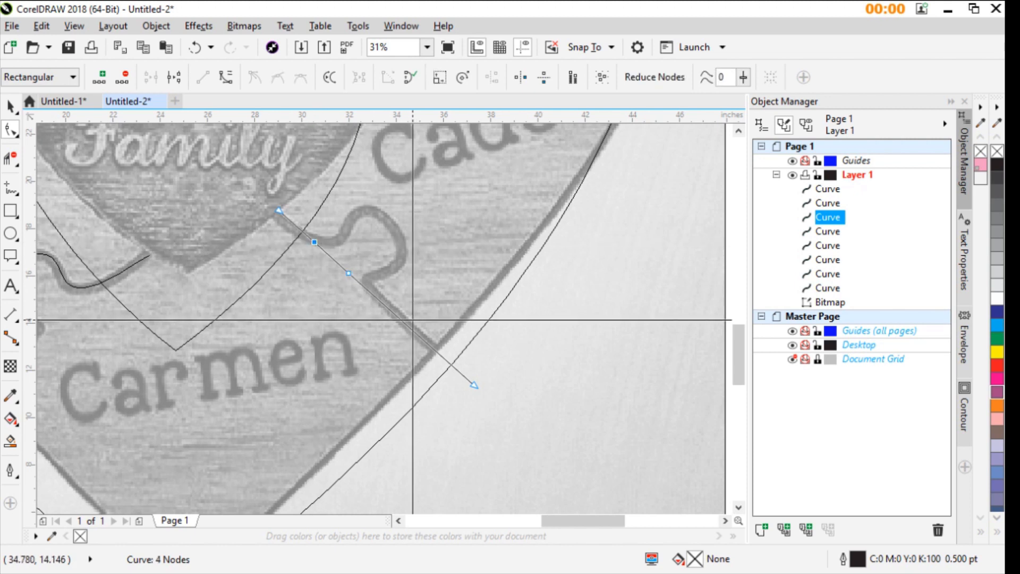
left_click_drag(348, 273, 392, 218)
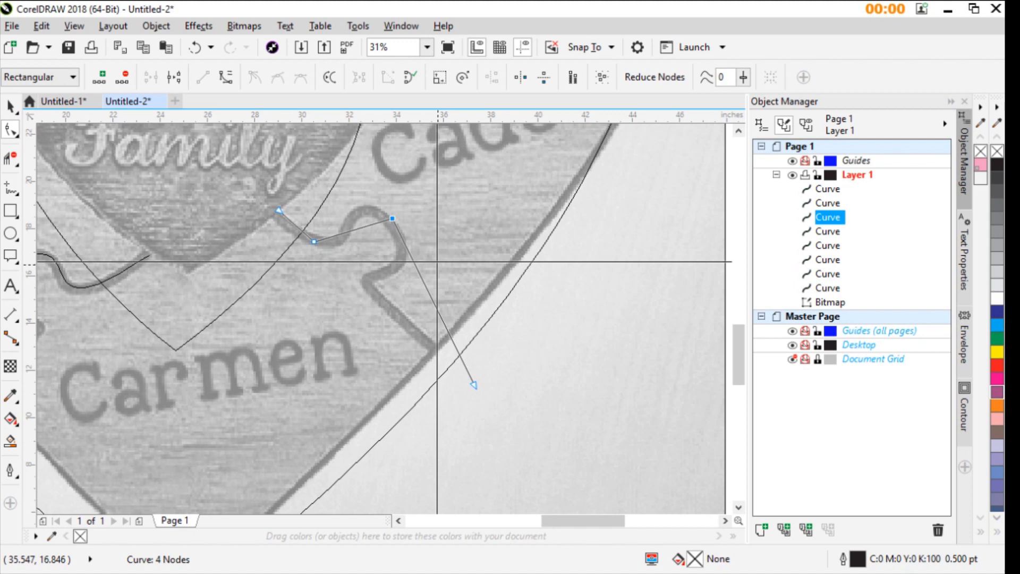
- Add nodes at the lower-right tab's lower neck, right side and top, placing each on the photo's seam
double_click(427, 287)
left_click_drag(426, 287, 364, 289)
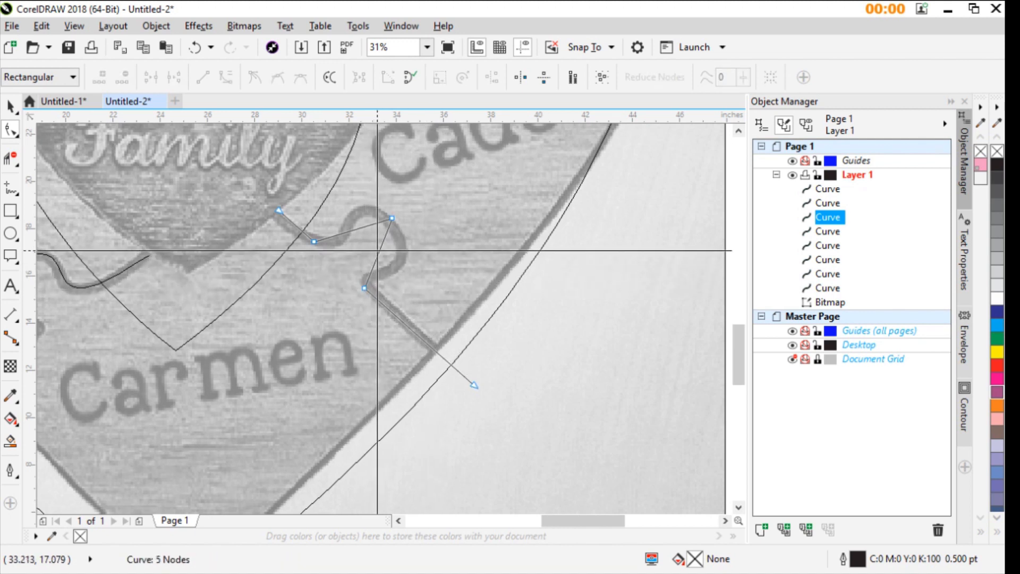
left_click_drag(379, 250, 408, 263)
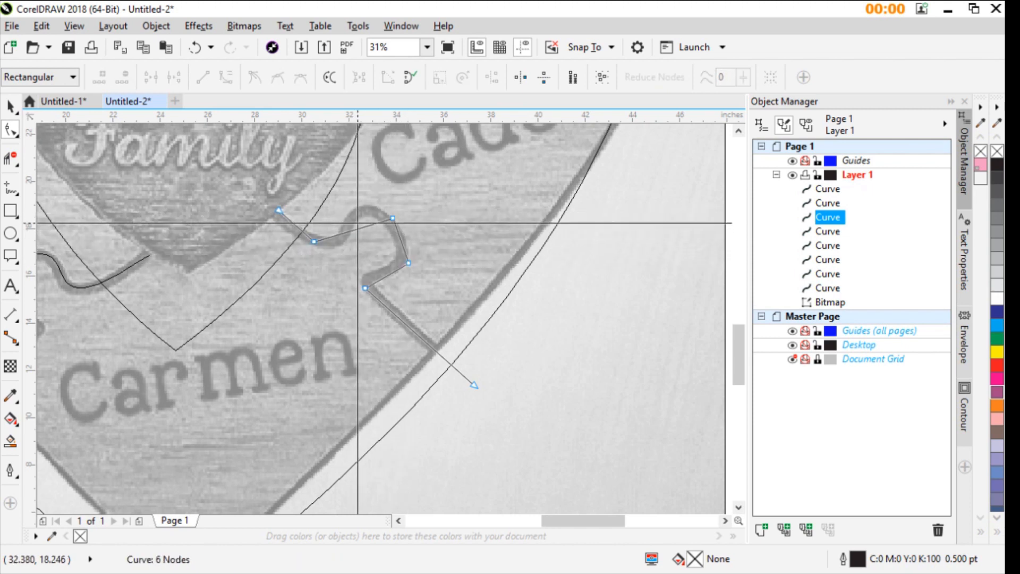
left_click_drag(360, 228, 362, 211)
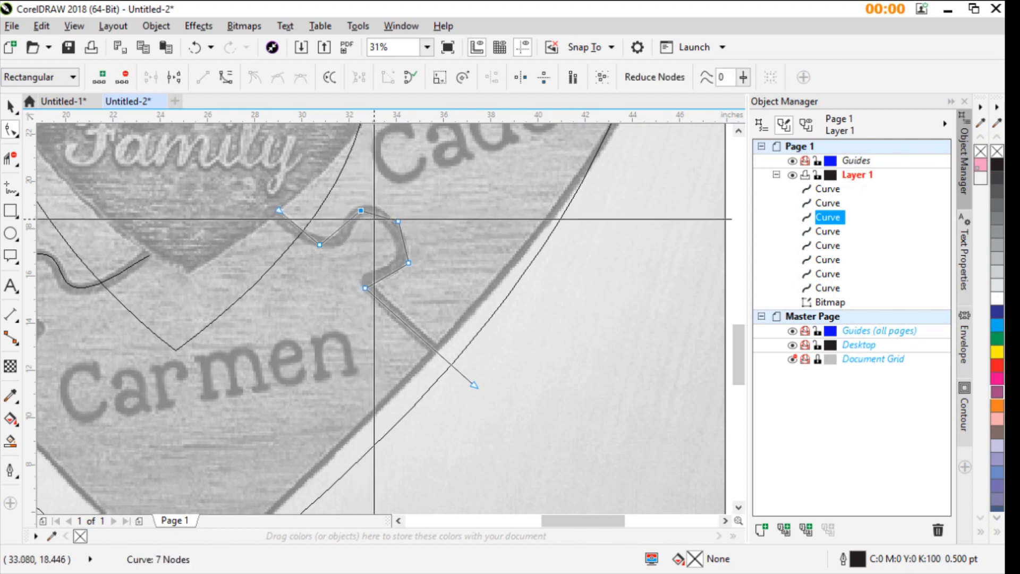
- Leave node editing with the Pick tool and deselect the lower-right dividing line
scroll(362, 213, "up", 1)
scroll(407, 317, "down", 1)
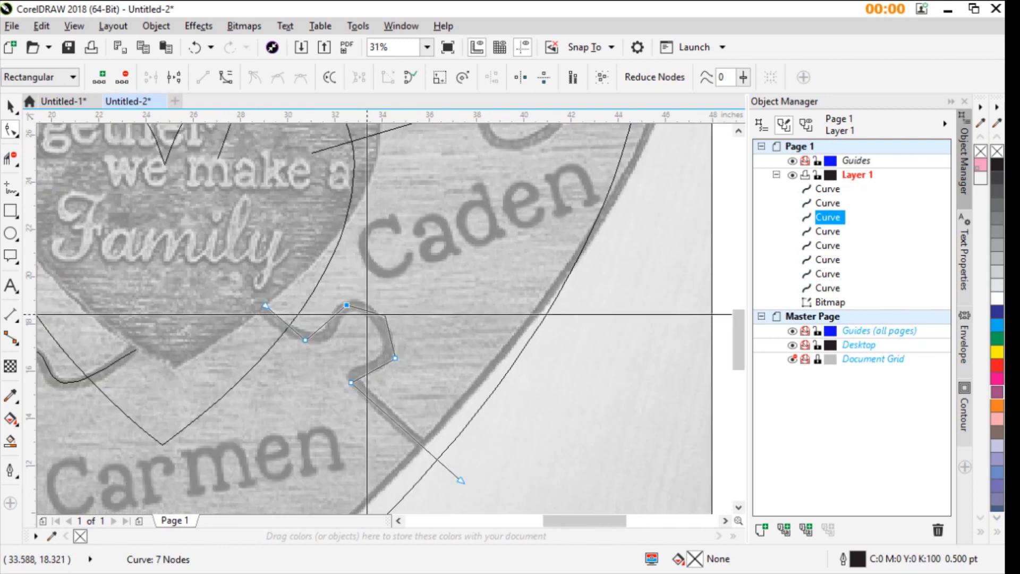
scroll(377, 316, "up", 2)
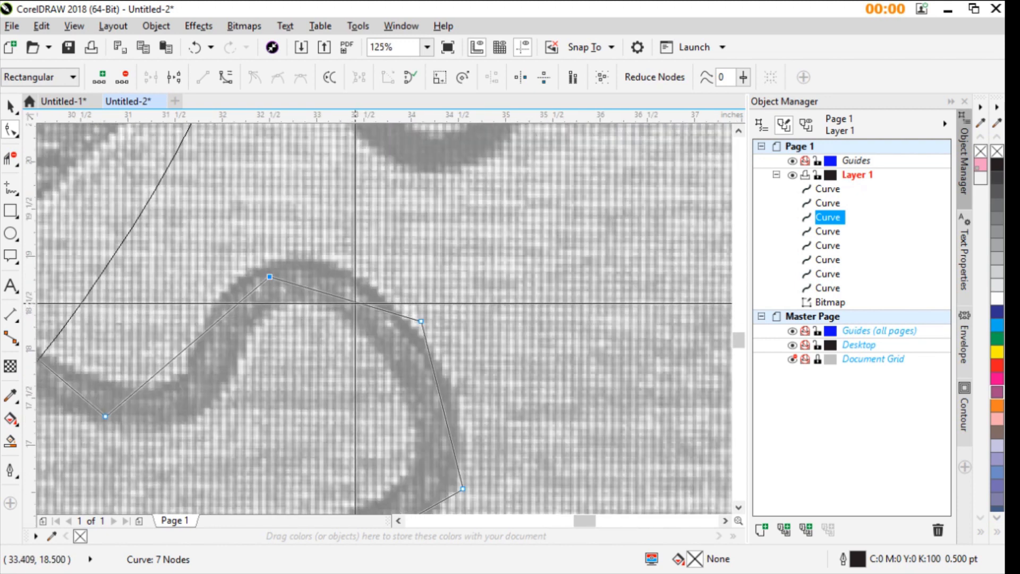
left_click(378, 306)
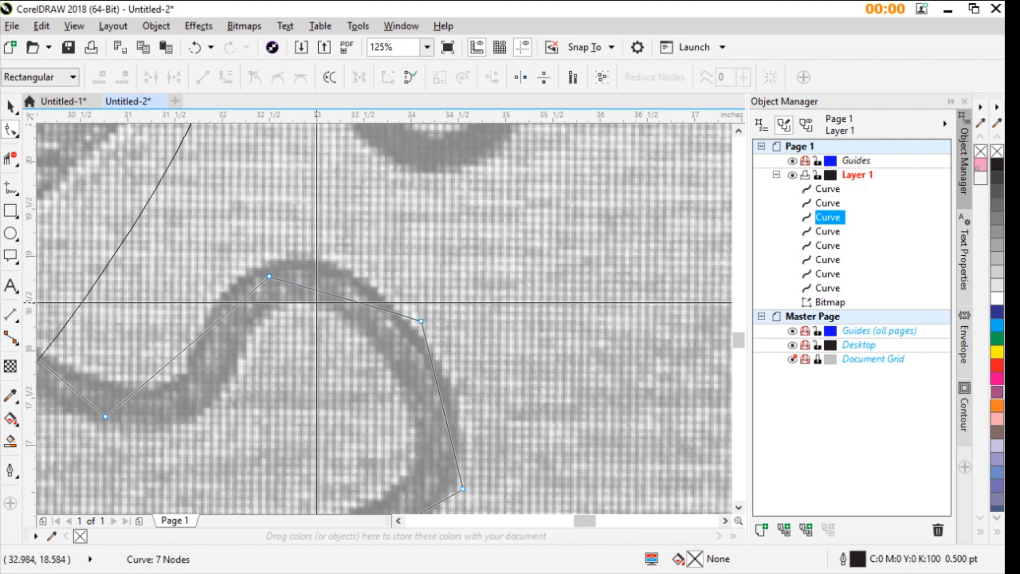
left_click(370, 306)
scroll(369, 306, "down", 5)
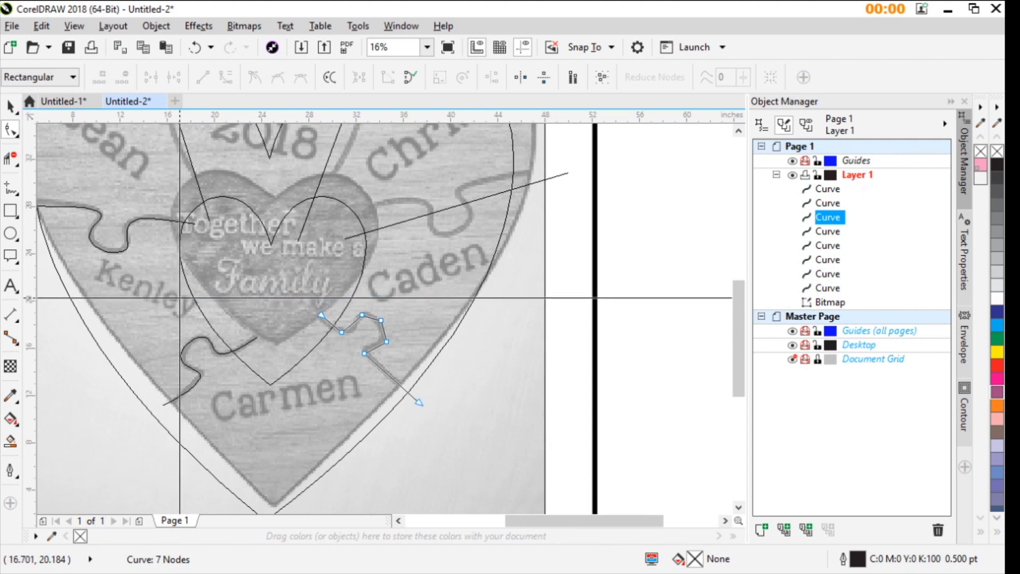
left_click(13, 108)
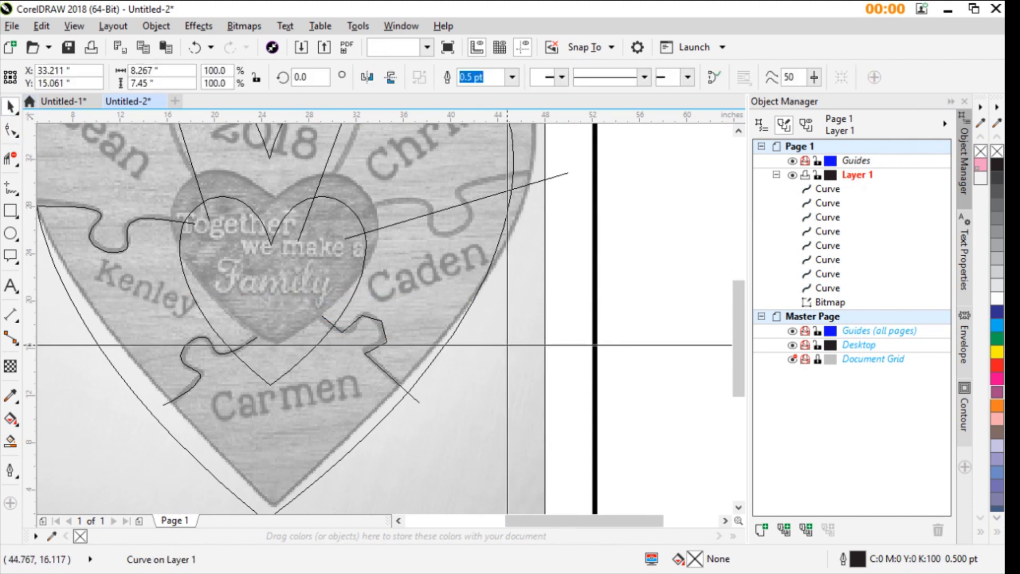
- Select all nodes of the lower-right dividing line and convert its straight segments to curves
key("Escape")
left_click(372, 329)
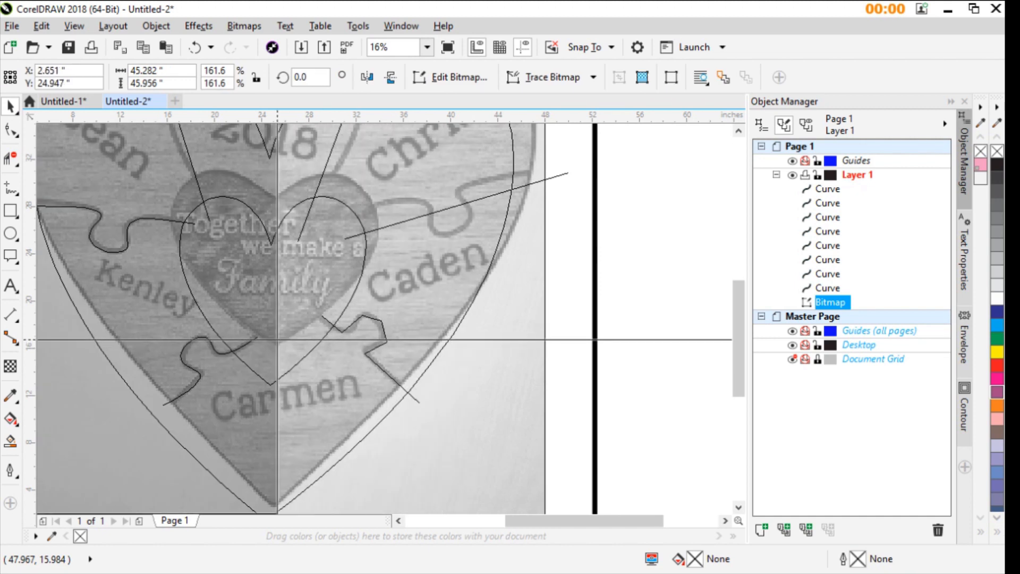
scroll(334, 278, "up", 4)
left_click(333, 280)
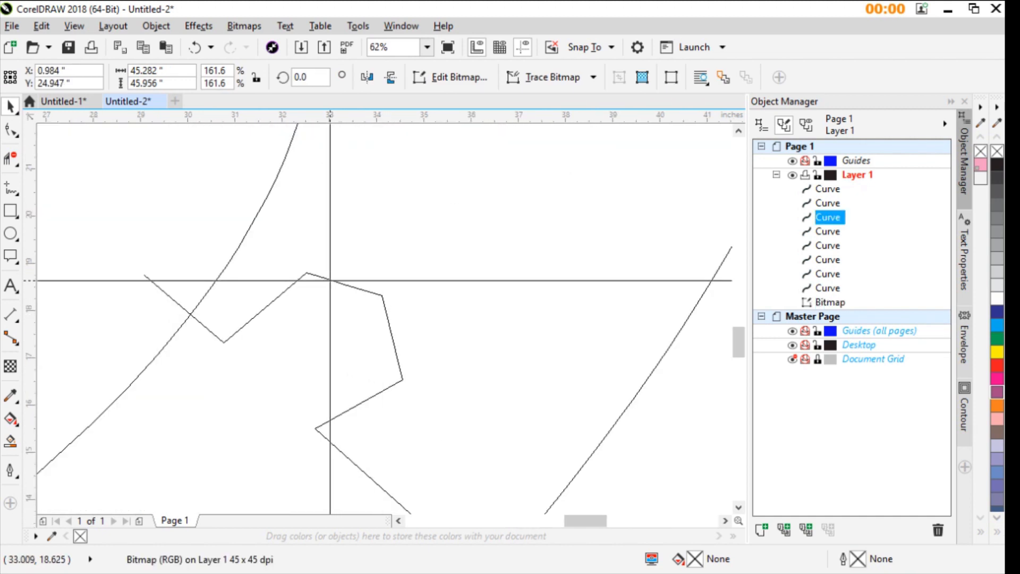
key("F10")
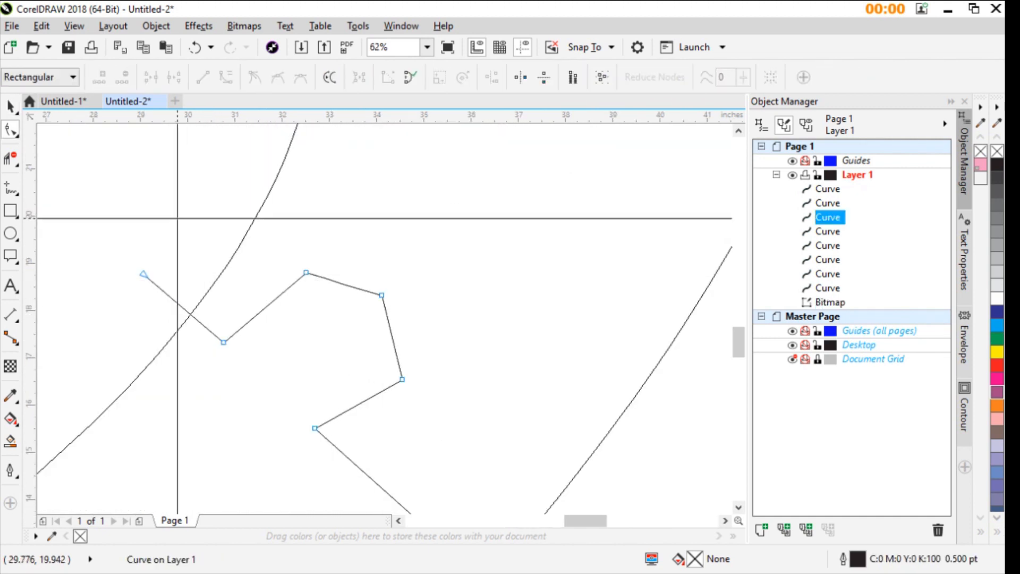
left_click_drag(177, 221, 451, 433)
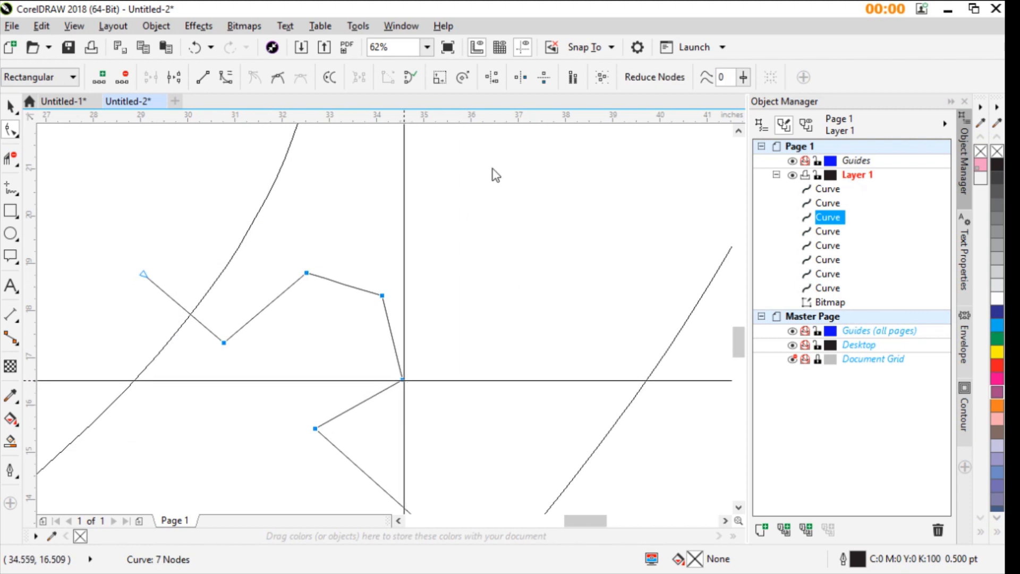
left_click(480, 322)
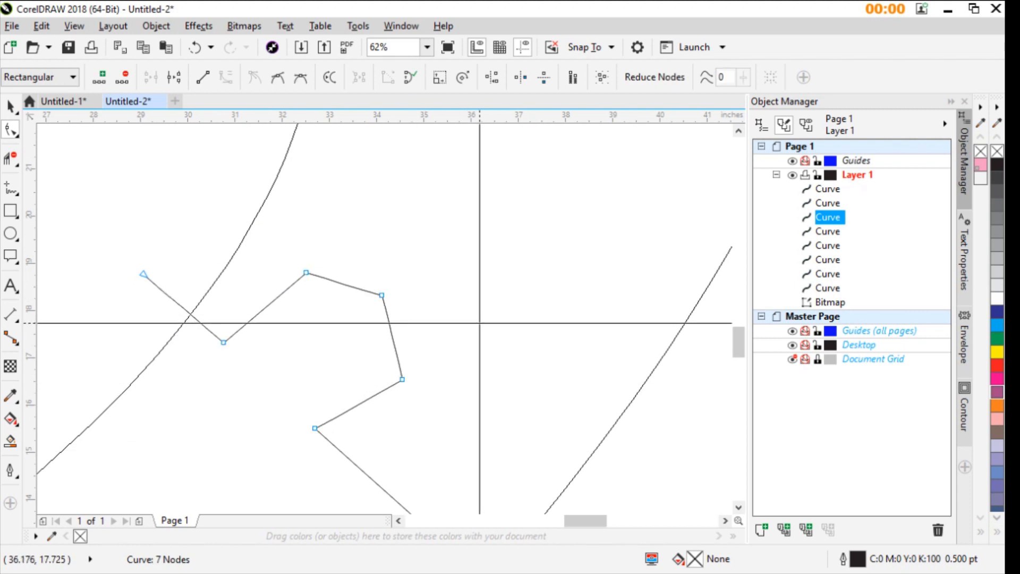
- Delete the nodes at the lower-right tab's upper-left and right corners, and bend its right side outward
left_click(306, 272)
key("Delete")
left_click(403, 379)
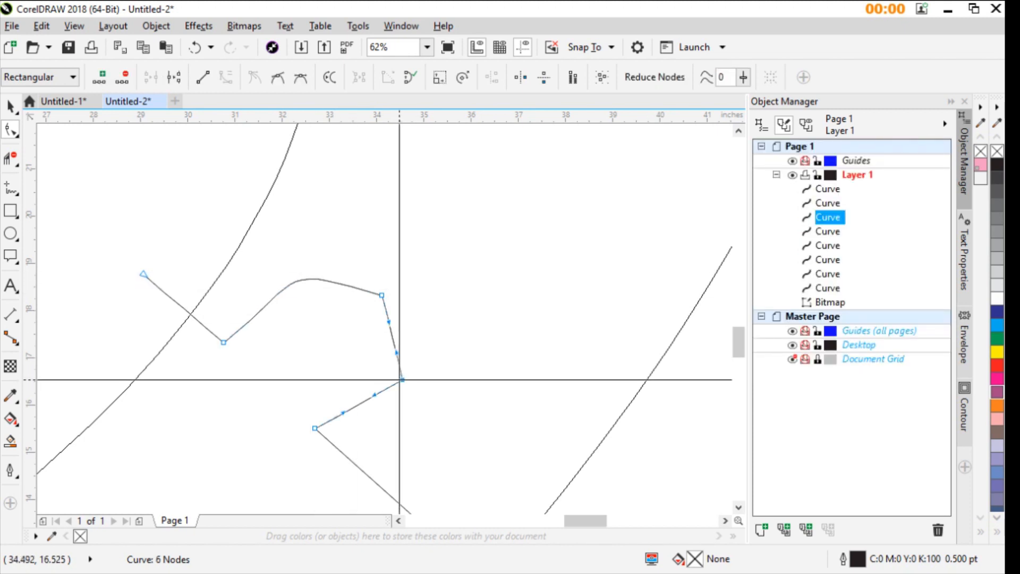
key("Delete")
left_click_drag(396, 358, 428, 343)
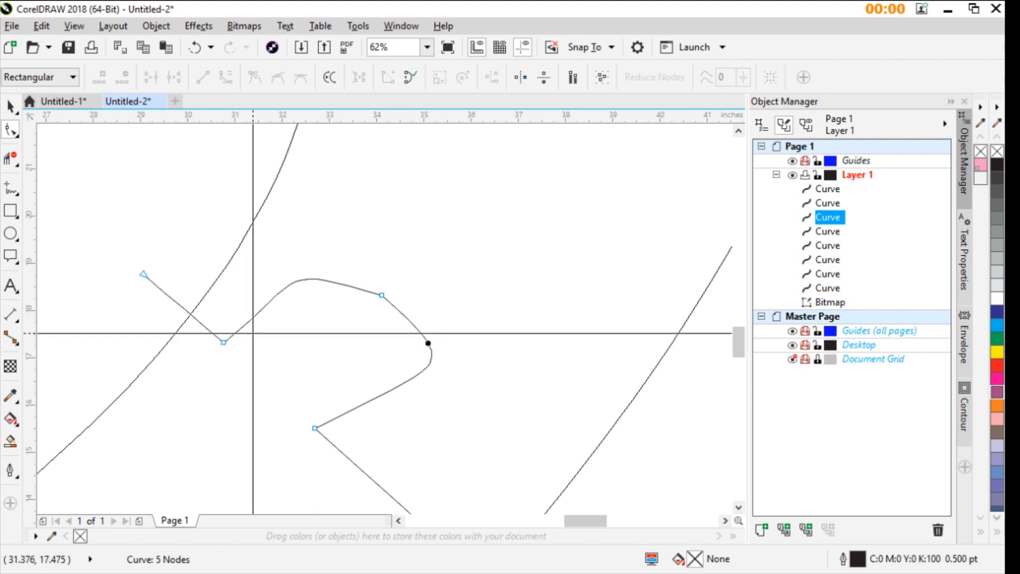
- Bend the segment between the inner neck and the tab's top downward, and delete the inner neck's corner node
left_click_drag(246, 321, 266, 346)
left_click(225, 342)
key("Delete")
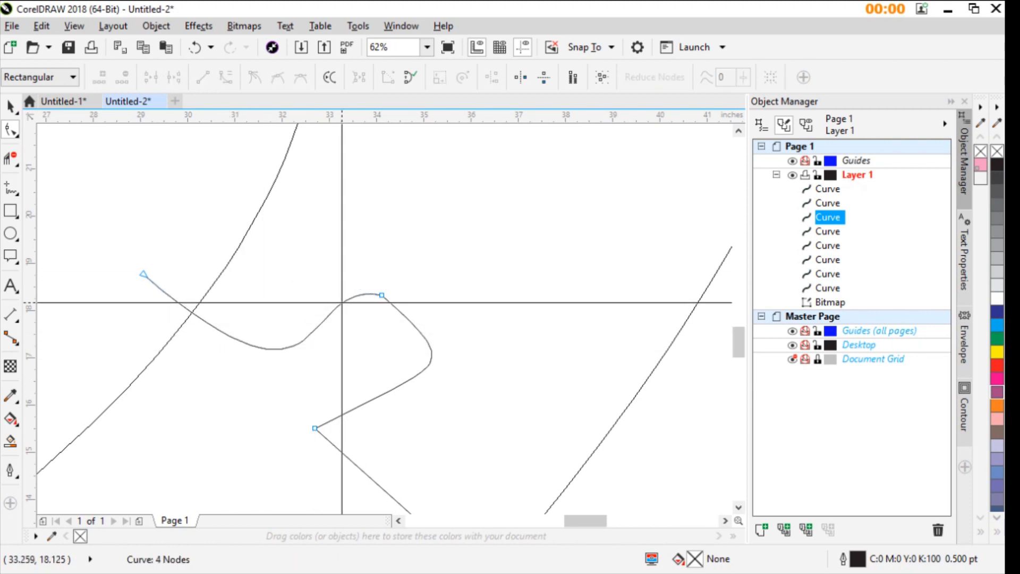
scroll(342, 287, "down", 5)
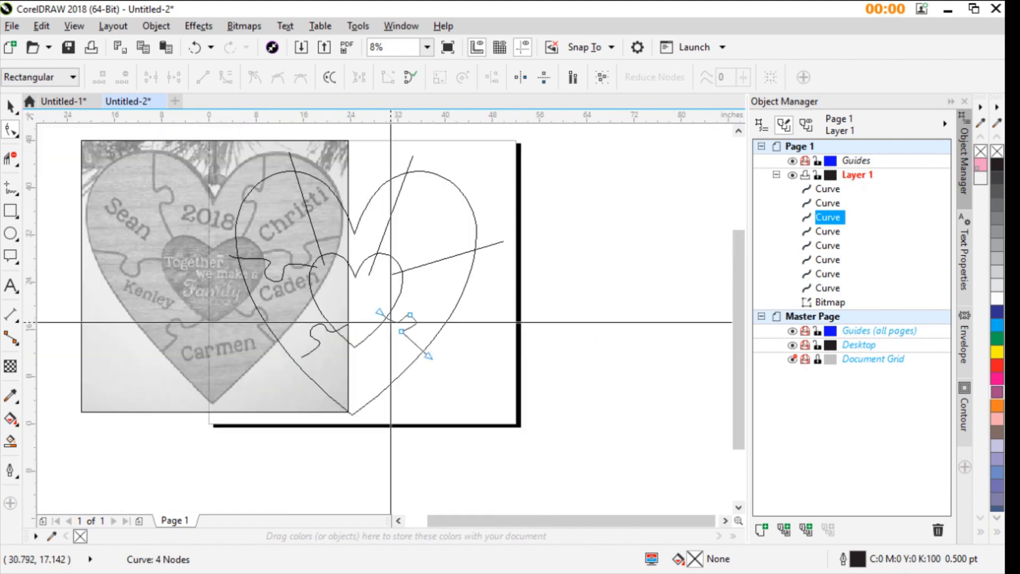
left_click(80, 321)
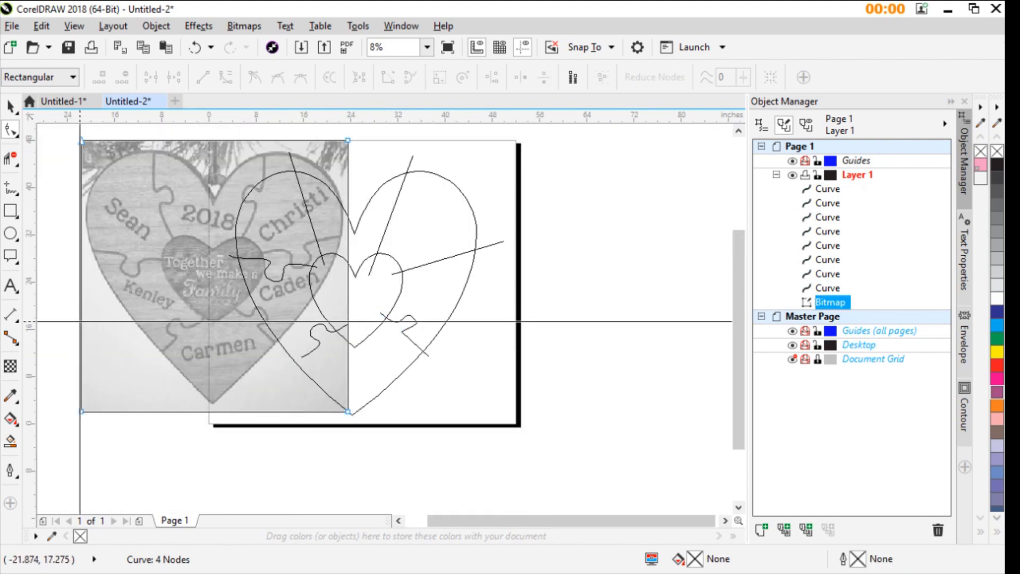
left_click_drag(80, 322, 239, 330)
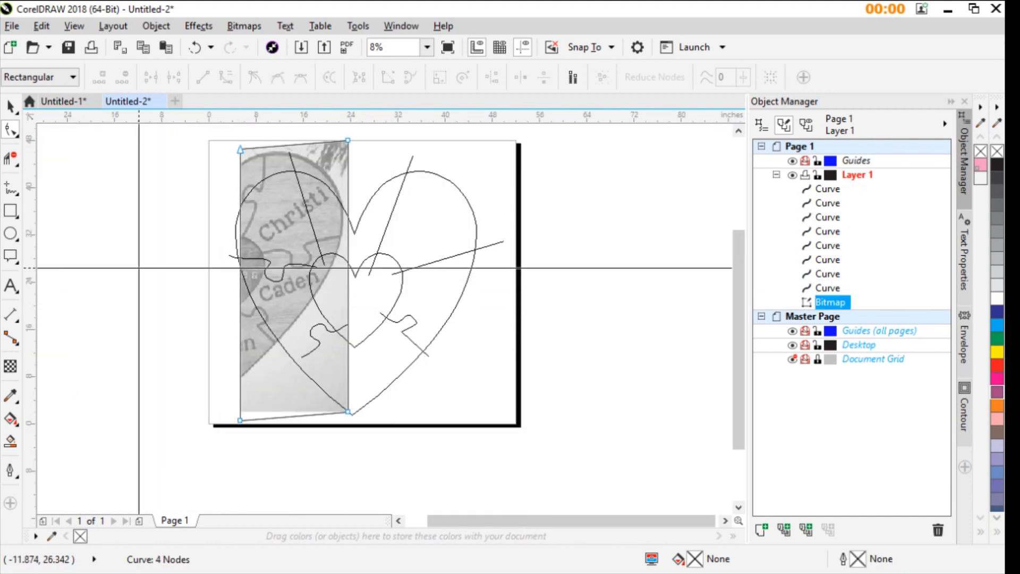
key("ctrl+z")
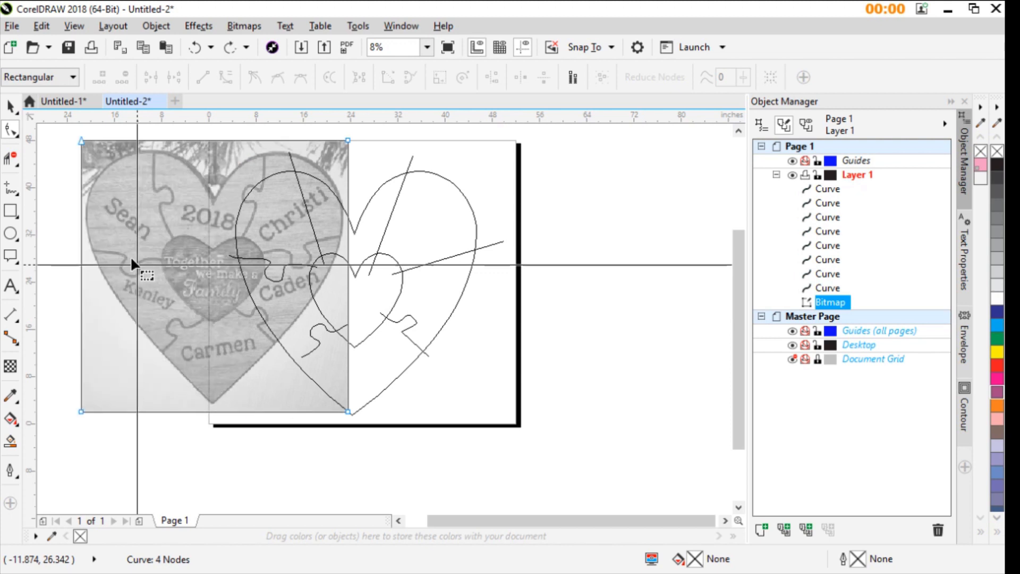
- Move the reference photo back beneath the two hearts, centred at about X 26.9, Y 23.6 inches, near the lower-right dividing line
left_click(10, 106)
left_click(66, 317)
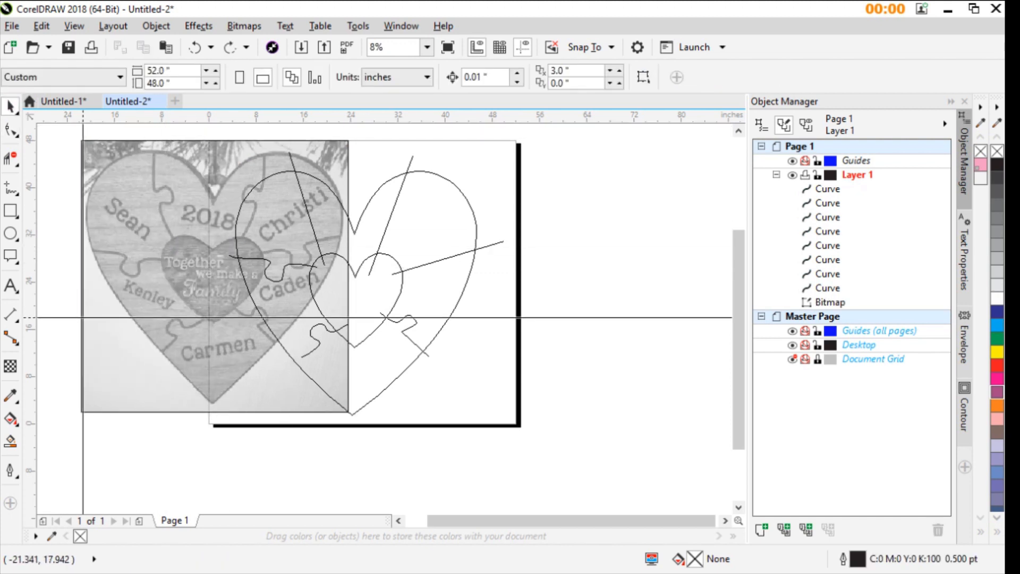
left_click_drag(83, 317, 224, 334)
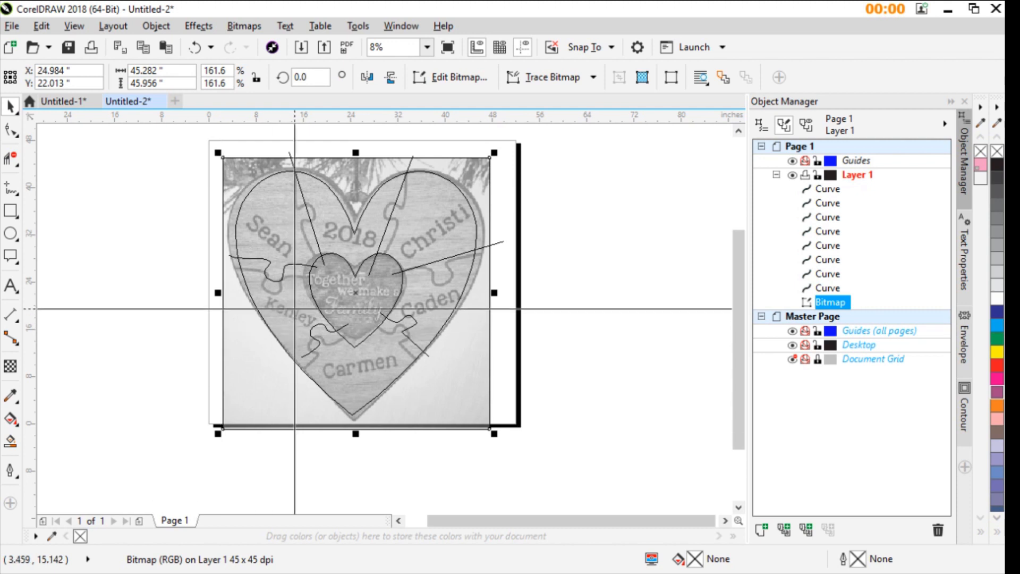
scroll(295, 308, "up", 2)
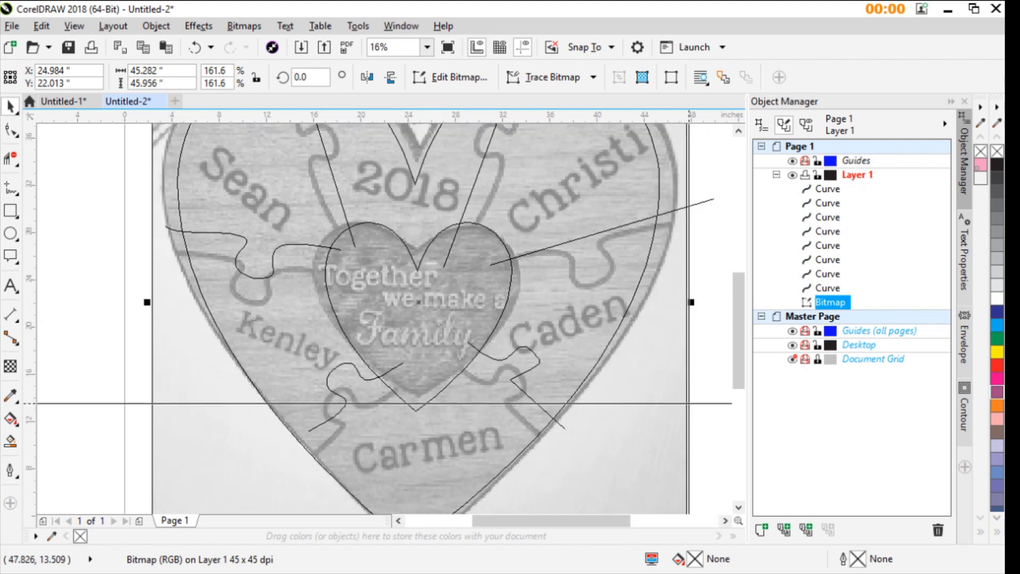
left_click_drag(688, 403, 711, 385)
scroll(598, 395, "up", 1)
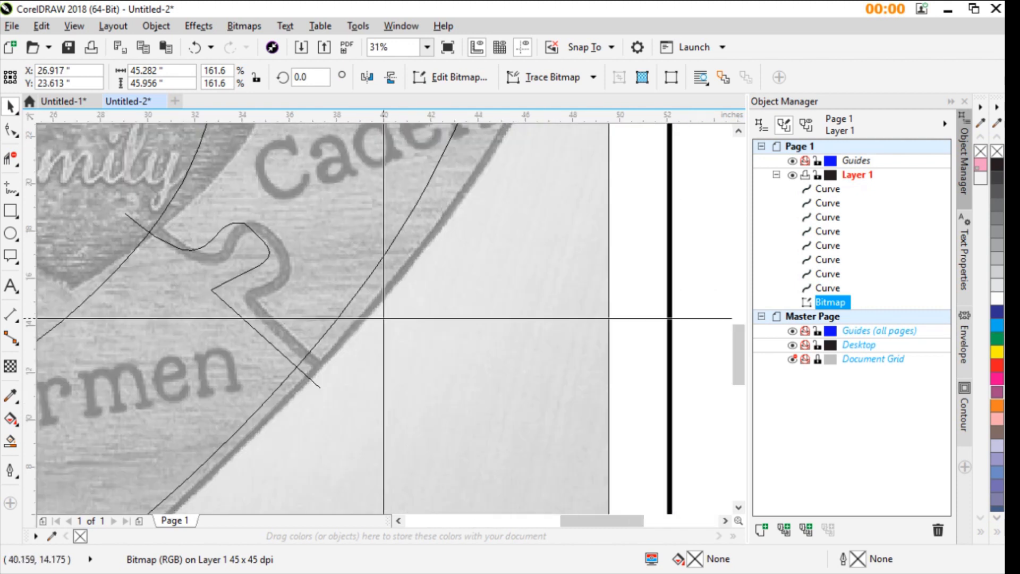
scroll(384, 318, "up", 1)
scroll(380, 320, "down", 1)
- Move the lower-right dividing line's outer end slightly up and outward, and add a node midway along its outer segment
left_click(331, 303)
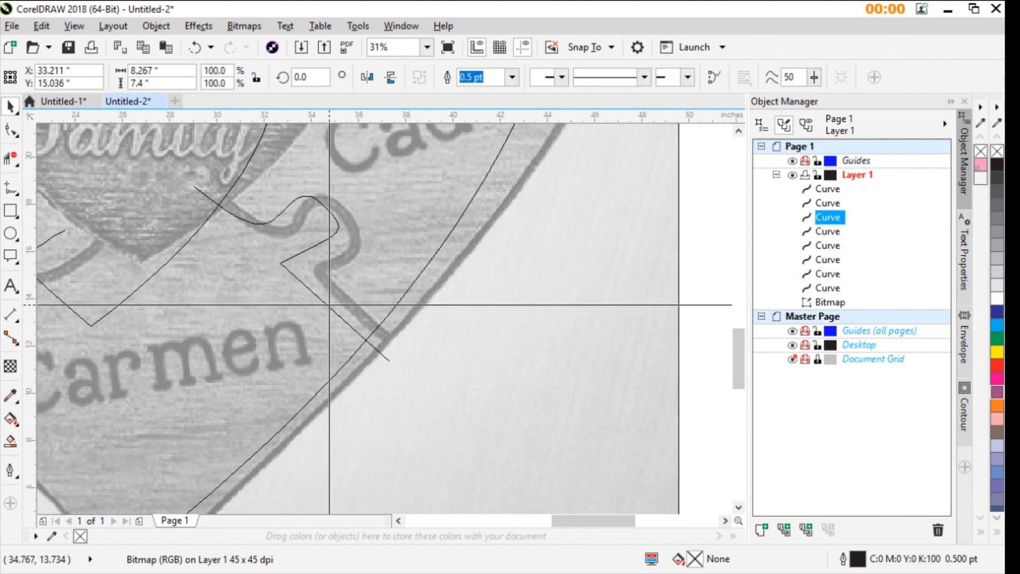
left_click(11, 130)
scroll(338, 292, "up", 2)
scroll(476, 407, "down", 1)
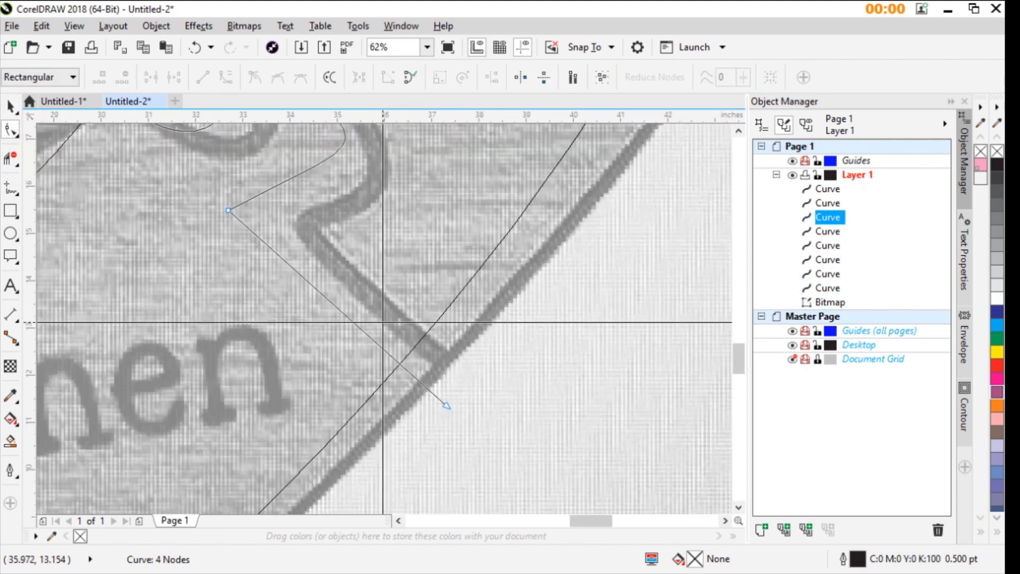
left_click_drag(445, 405, 461, 393)
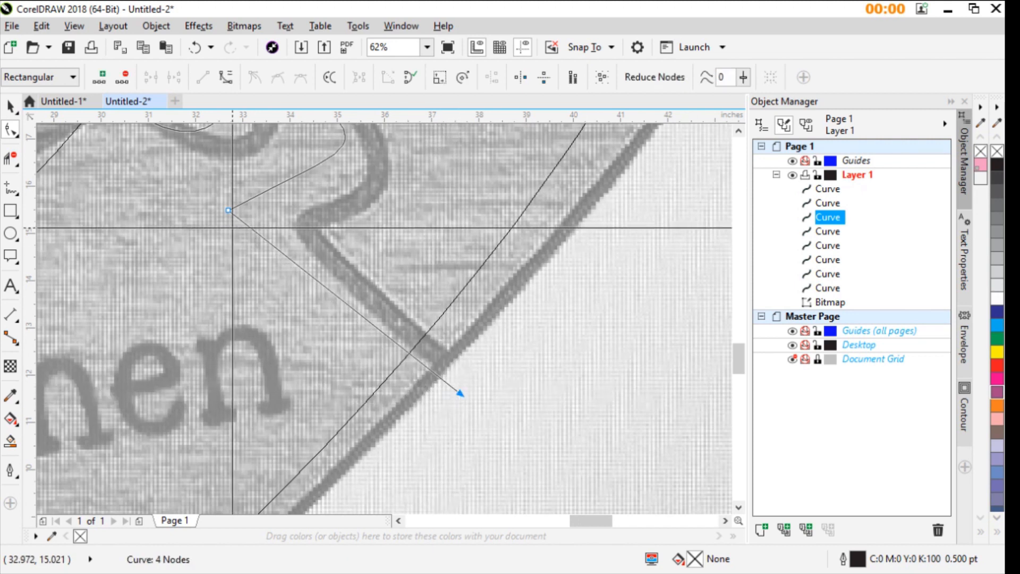
double_click(323, 285)
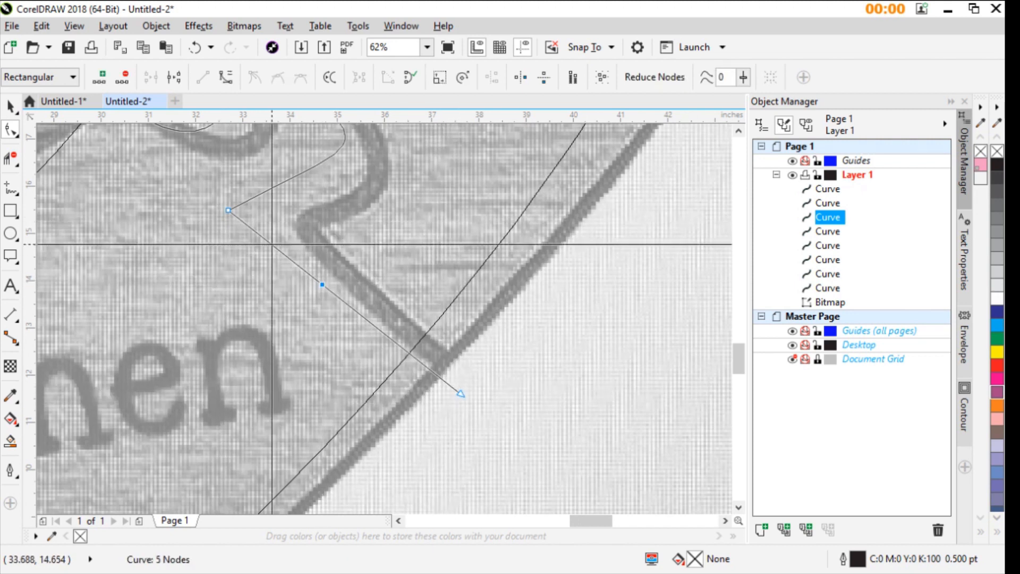
- Place a new node on the seam at the tab's underside, delete the old neck corner node and bend the neck to the photo's corner
left_click_drag(298, 176, 340, 202)
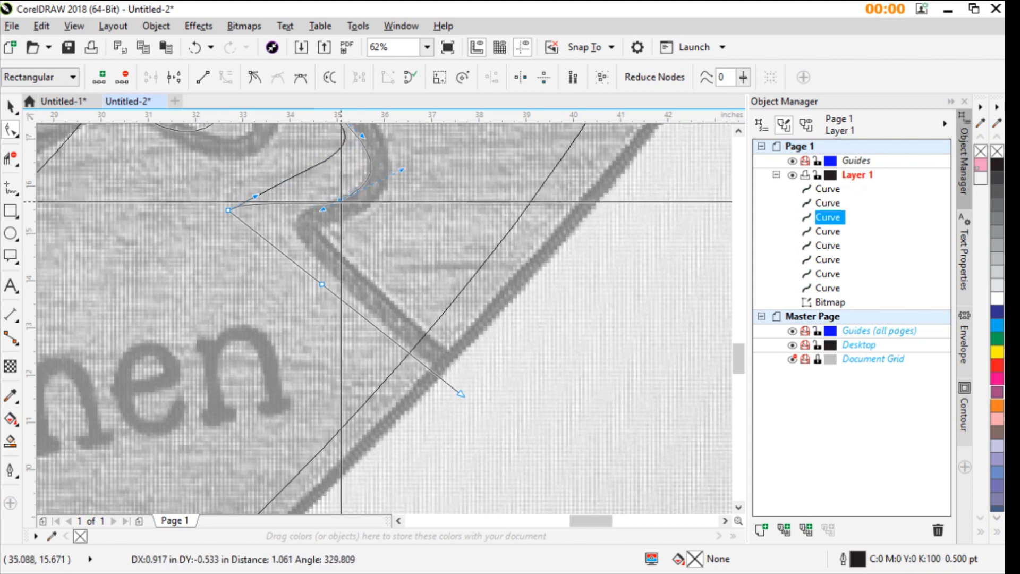
double_click(231, 211)
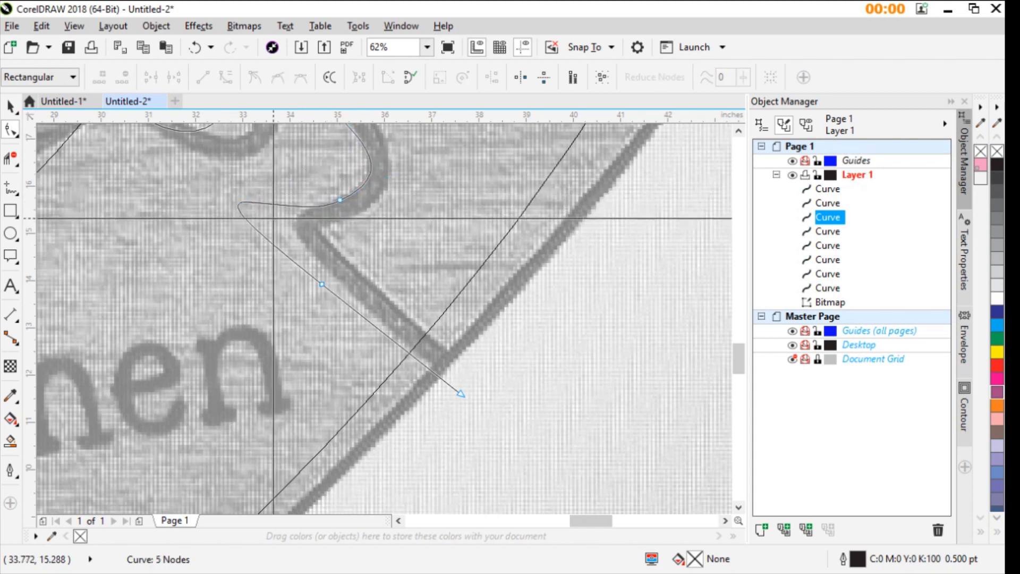
left_click_drag(241, 209, 302, 221)
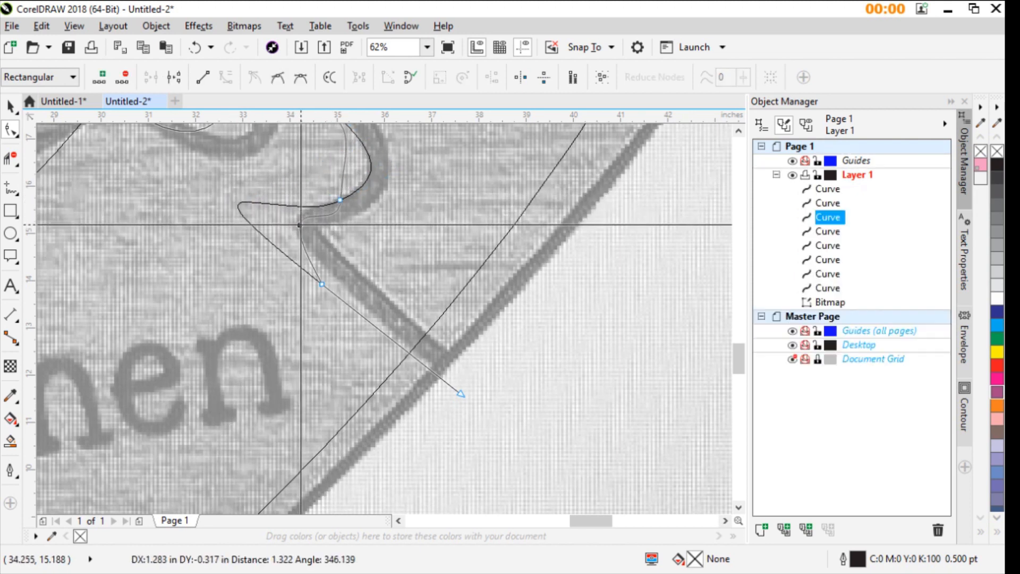
- Bend the lower-right tab's right side outward and its upper-right stretch toward the photo's seam
left_click_drag(322, 284, 422, 309)
scroll(328, 271, "down", 2)
scroll(391, 290, "up", 2)
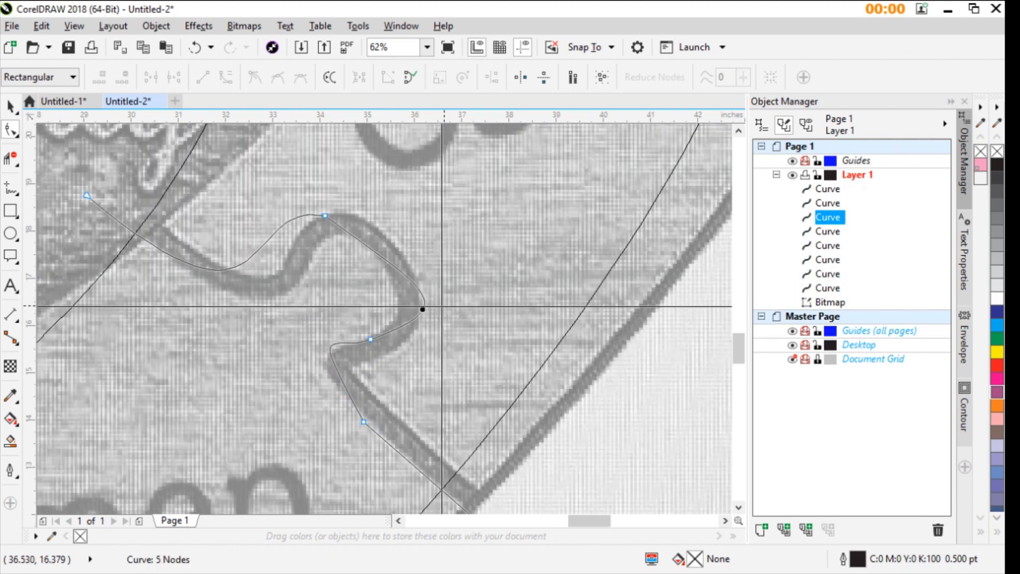
scroll(401, 266, "up", 2)
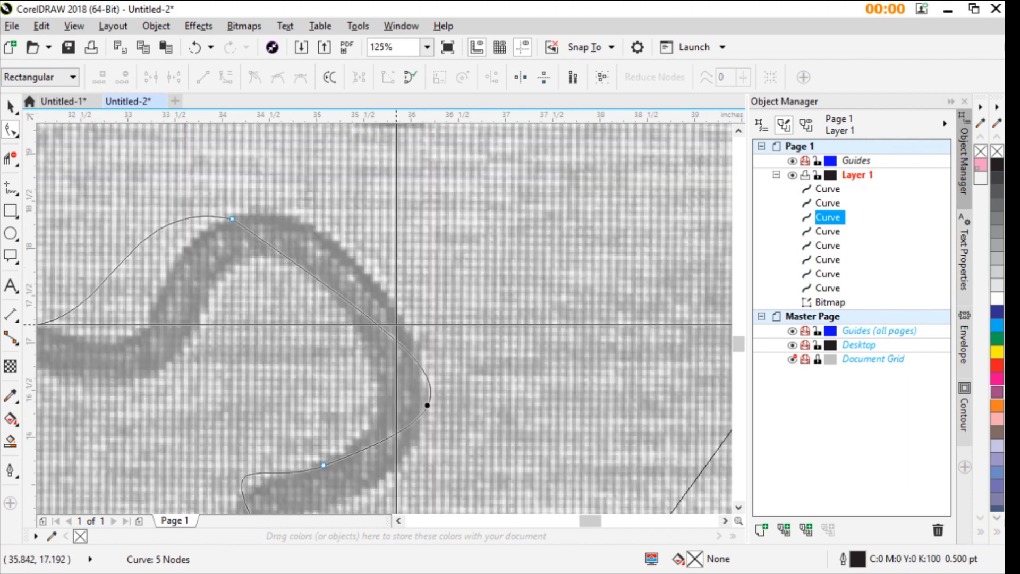
left_click_drag(326, 284, 336, 272)
scroll(335, 273, "down", 2)
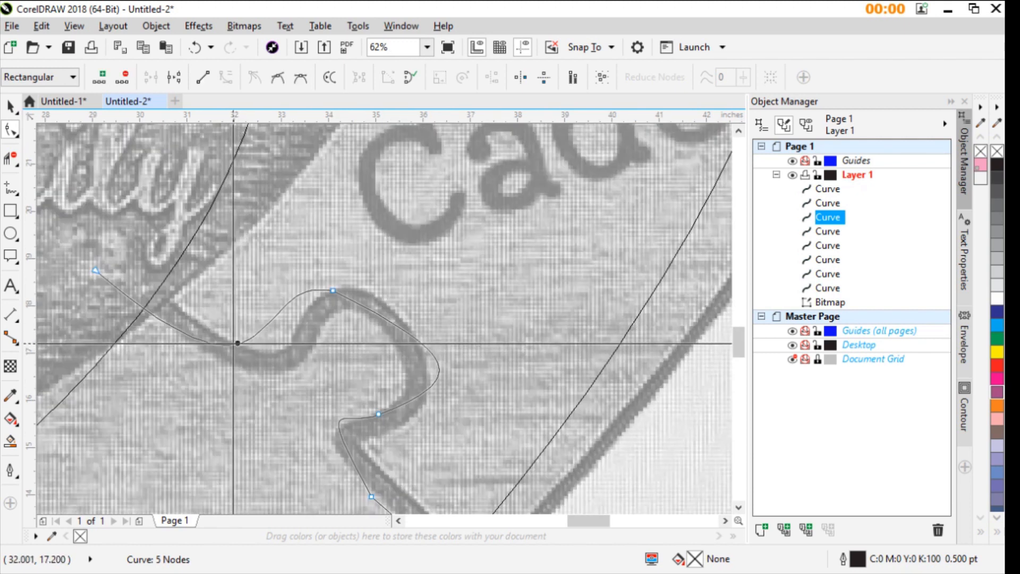
- Add a node on the inner neck, move it onto the seam, and shift the tab's top node outward along the seam
double_click(203, 341)
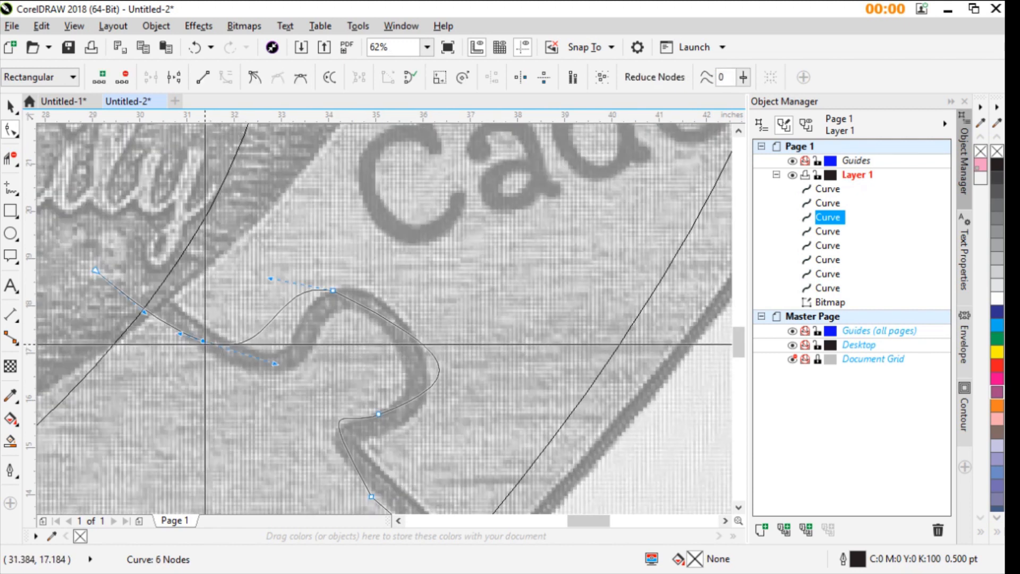
left_click_drag(205, 344, 228, 356)
left_click_drag(334, 292, 364, 307)
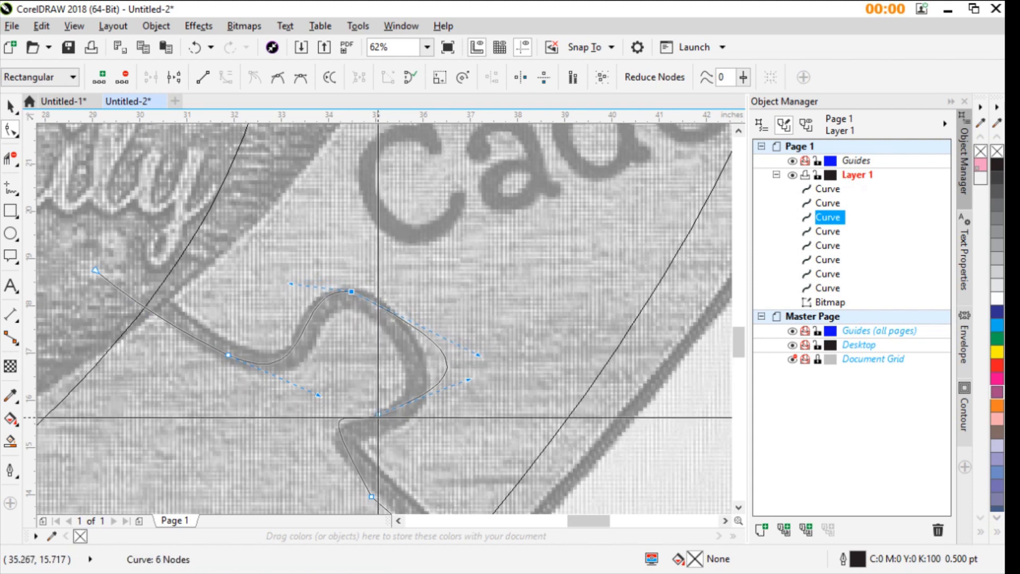
- Delete the node on the outer segment, move the tab's underside node slightly outward and bend the right side onto the seam
scroll(364, 338, "down", 3)
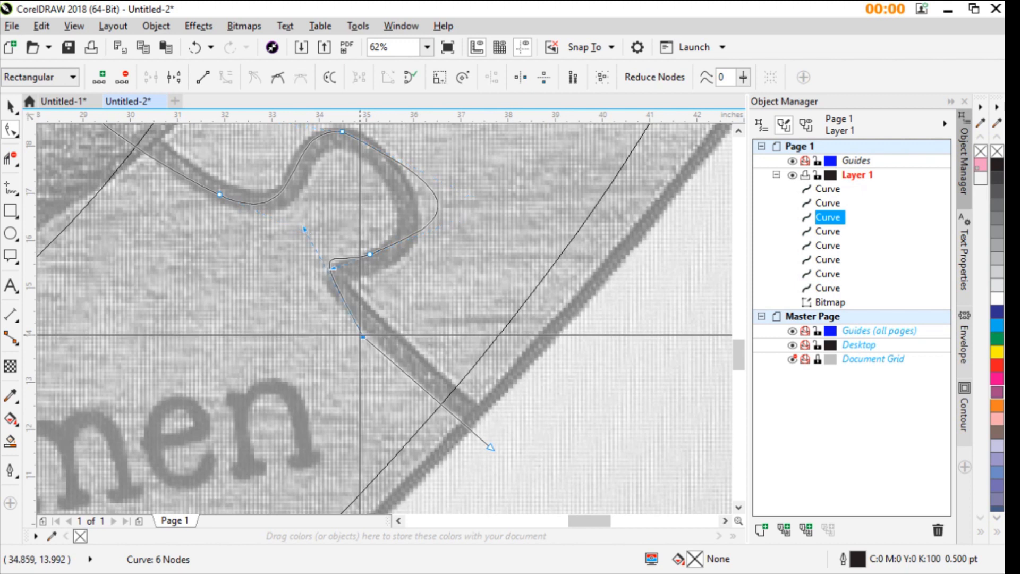
double_click(362, 336)
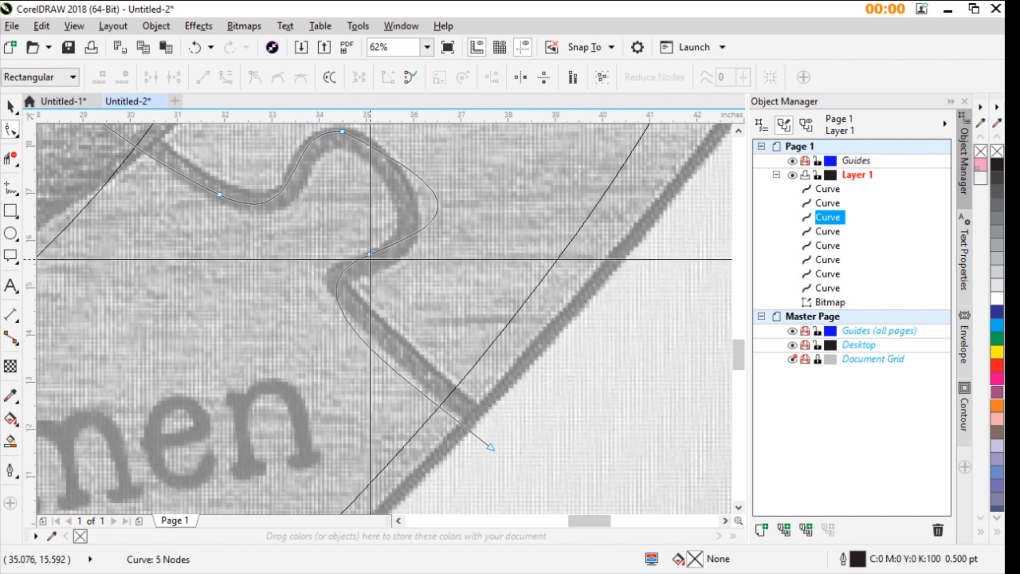
left_click_drag(370, 256, 376, 260)
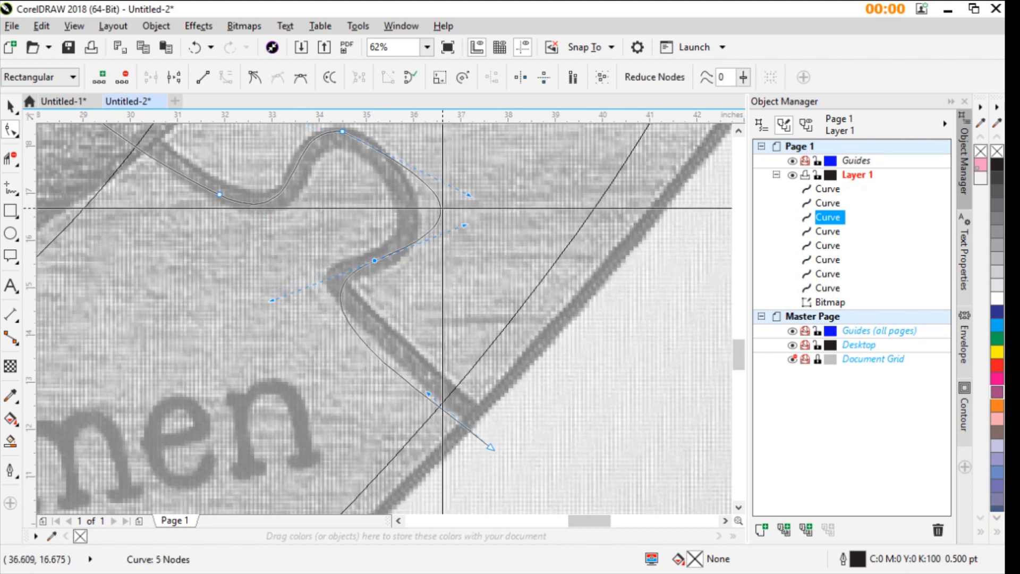
left_click_drag(440, 208, 415, 228)
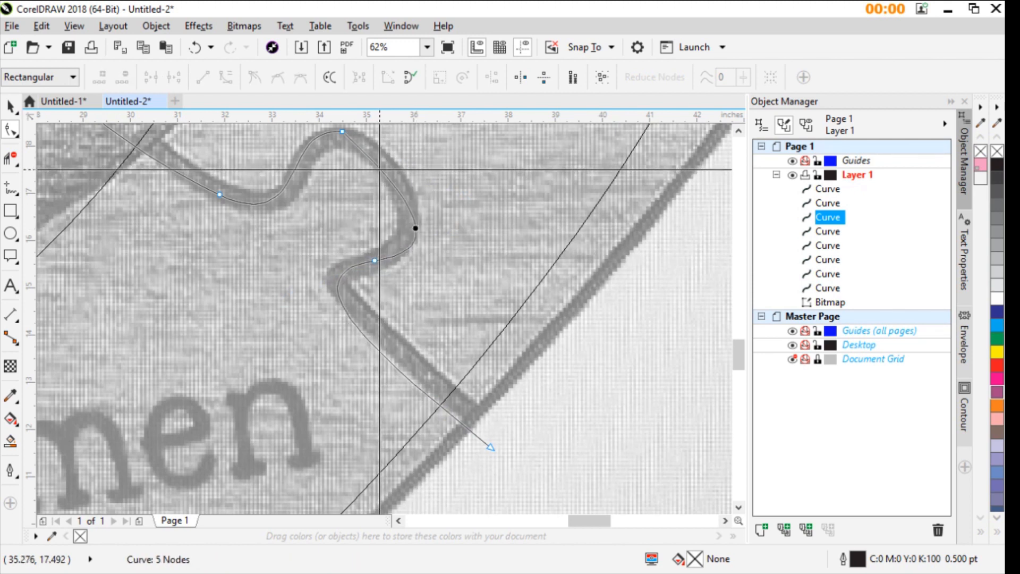
- Add a node on the lower-right tab's outer side and one on its upper-left shoulder, and delete the tab's top node
scroll(377, 167, "down", 2)
scroll(401, 346, "up", 4)
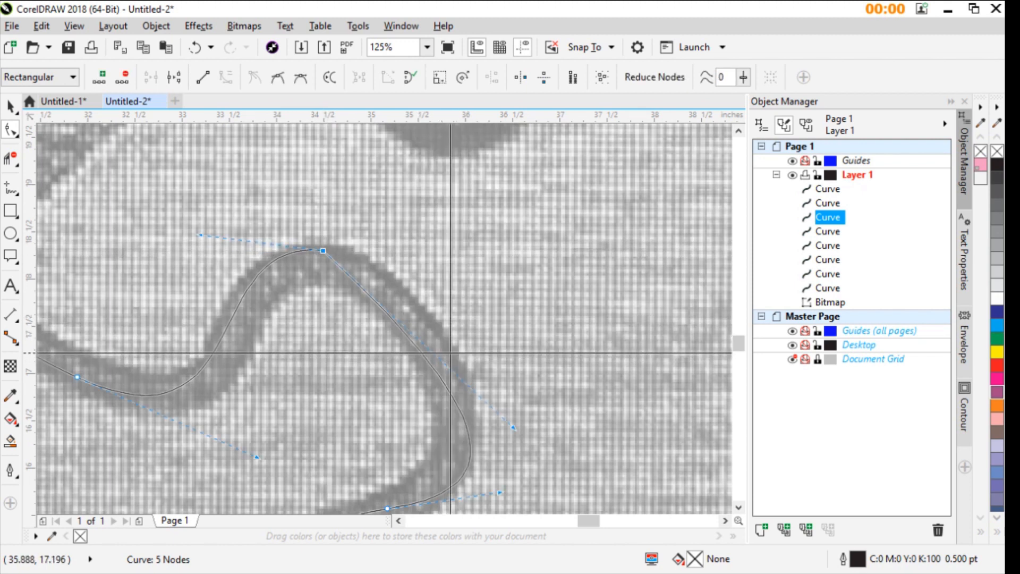
scroll(413, 355, "up", 2)
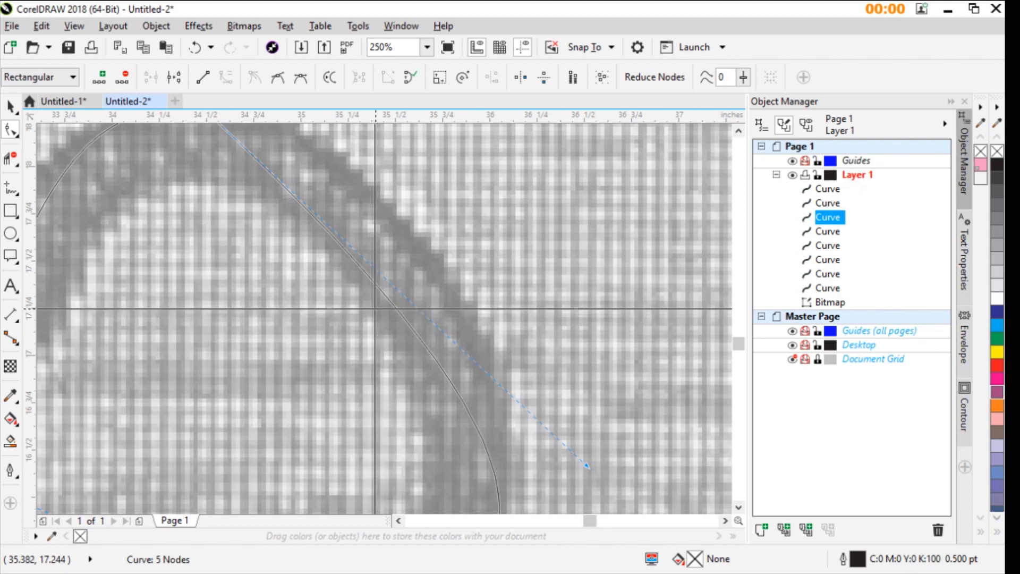
double_click(388, 303)
scroll(387, 301, "down", 2)
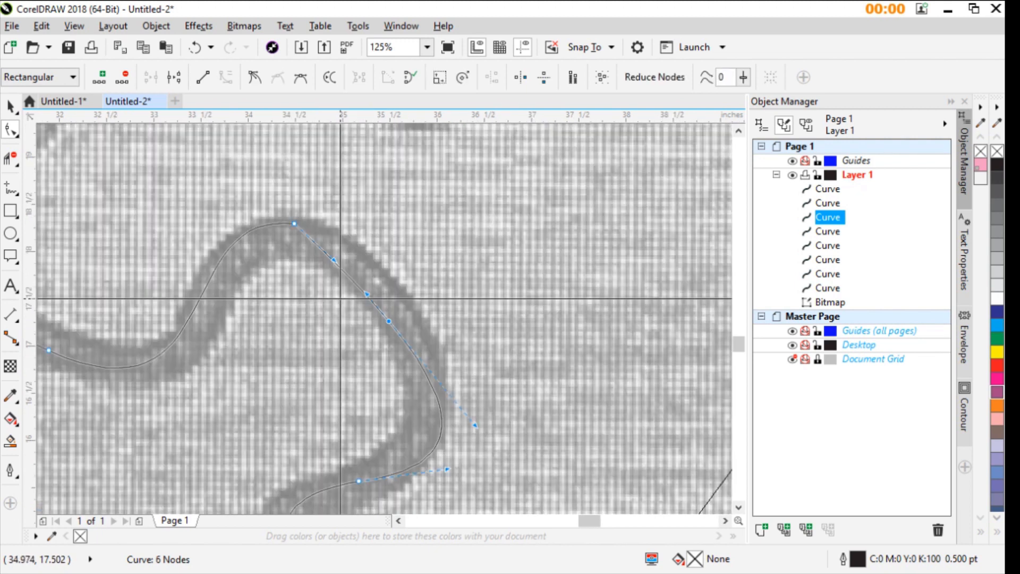
double_click(232, 244)
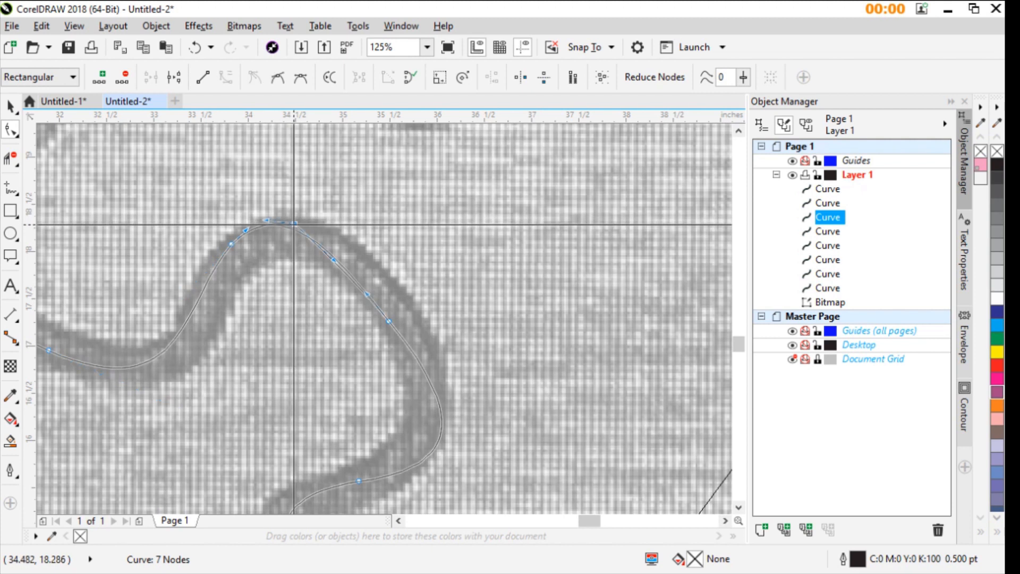
key("Delete")
- Move the new node on the lower-right tab's outer side slightly outward onto the photo's seam
scroll(405, 353, "down", 2)
scroll(401, 328, "up", 2)
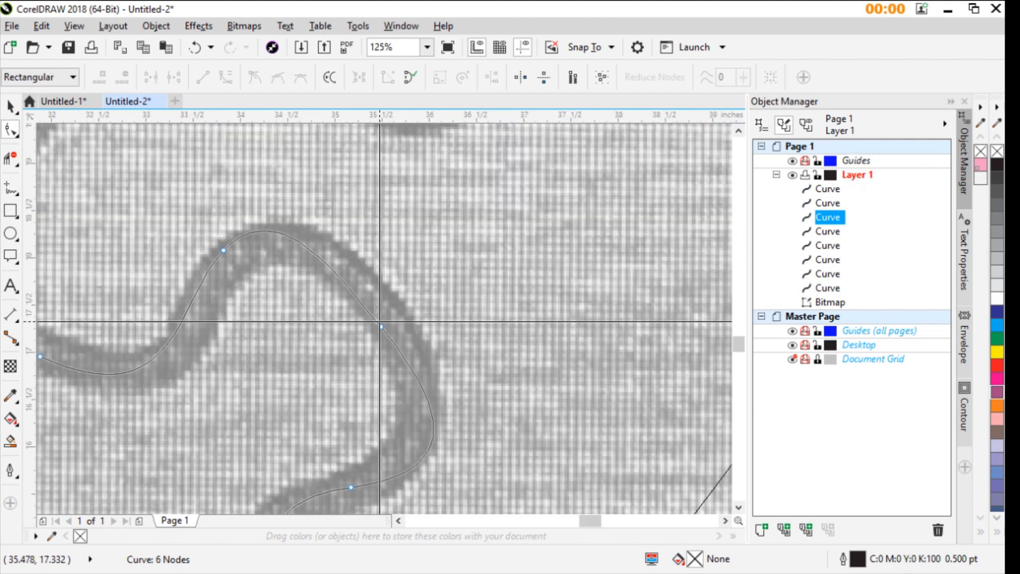
left_click_drag(380, 326, 386, 315)
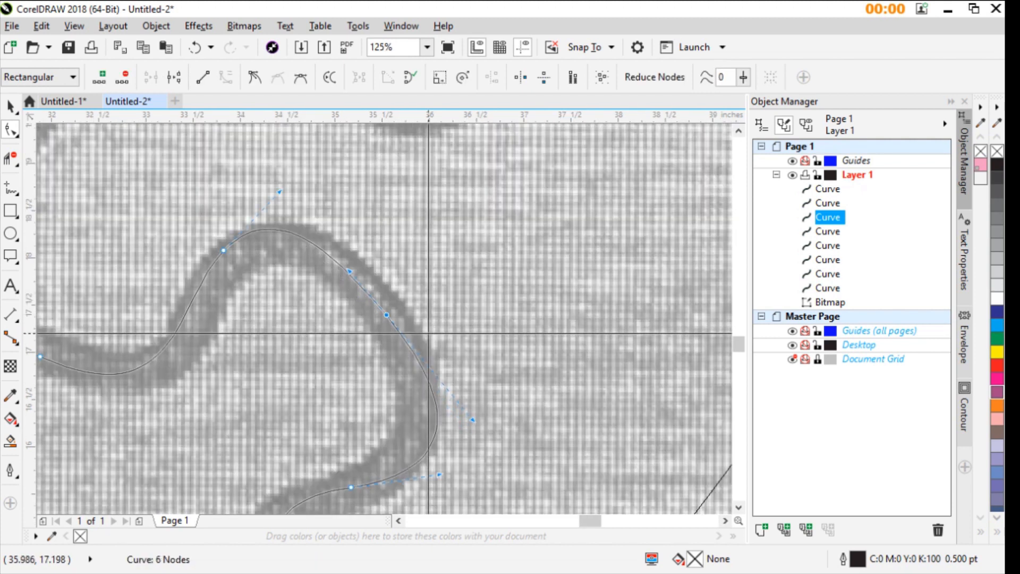
- Convert the right-hand divider line to a curve and pull its middle down to the bottom of the seam's tab
scroll(434, 336, "down", 4)
scroll(385, 319, "down", 2)
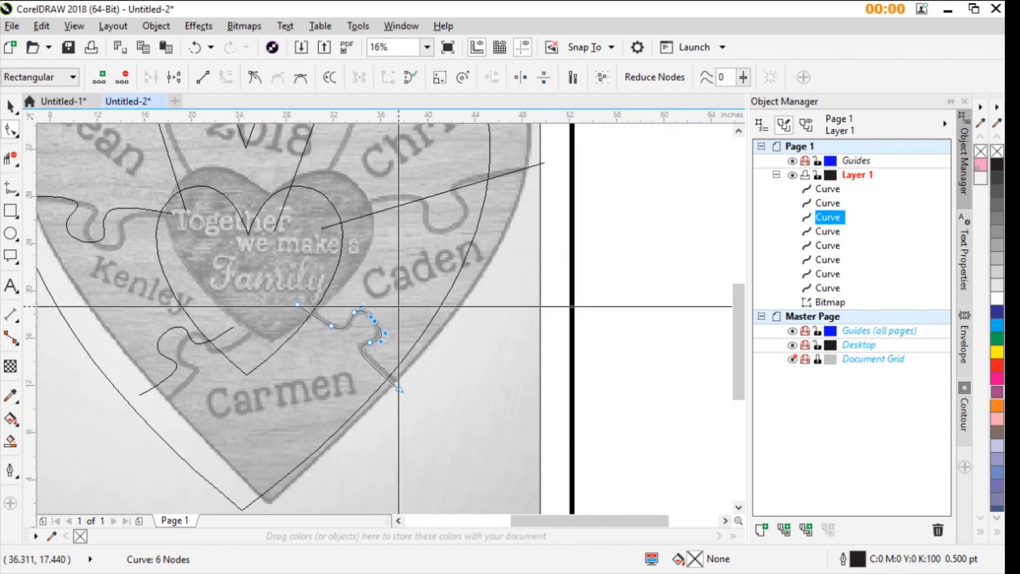
scroll(384, 329, "up", 2)
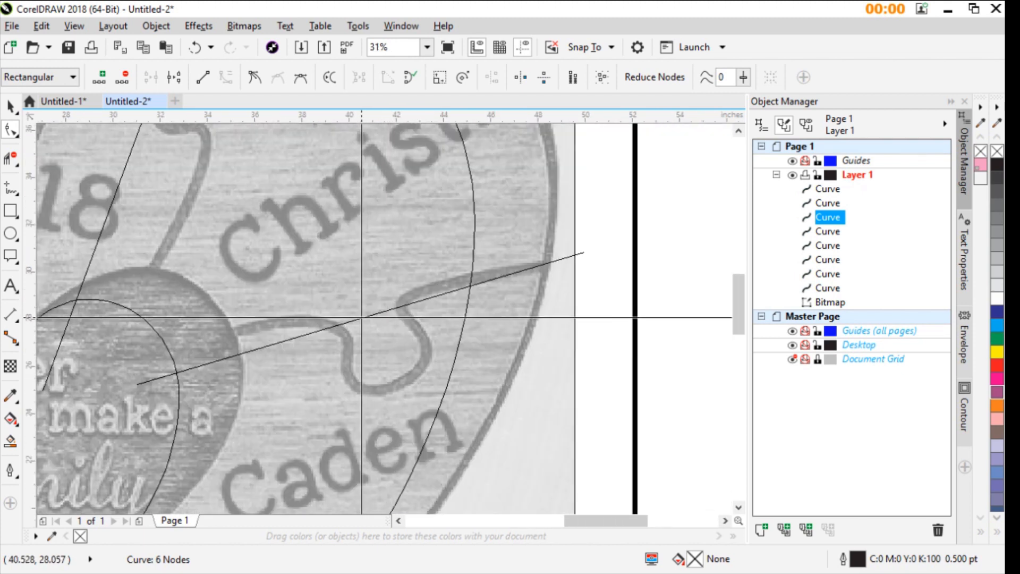
left_click(361, 319)
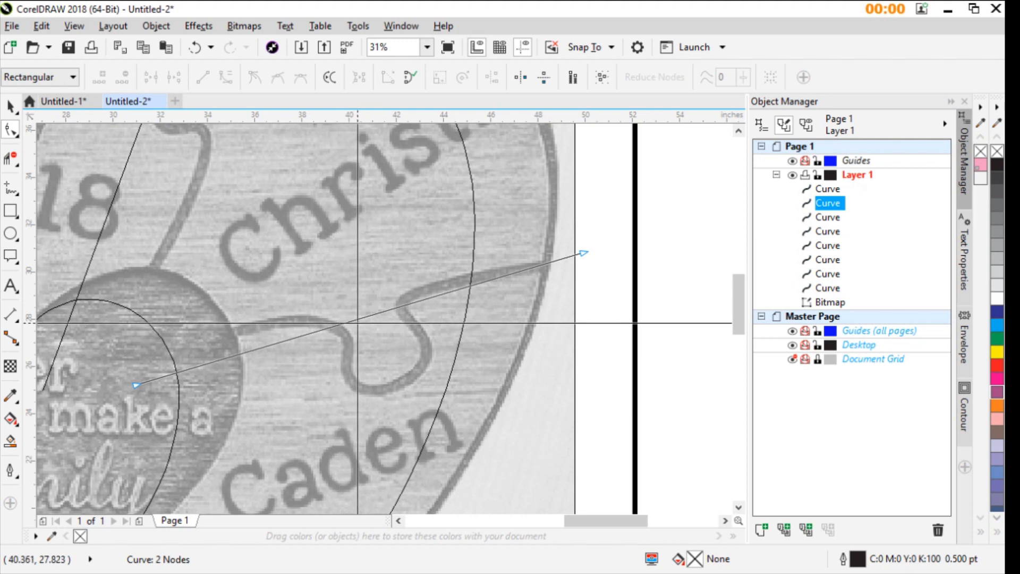
left_click(354, 320)
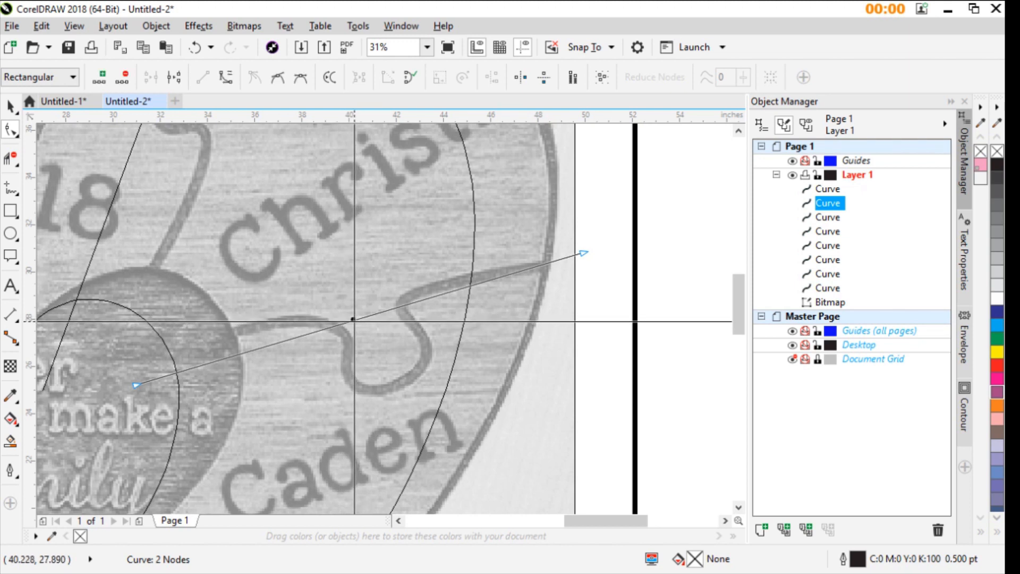
left_click(435, 117)
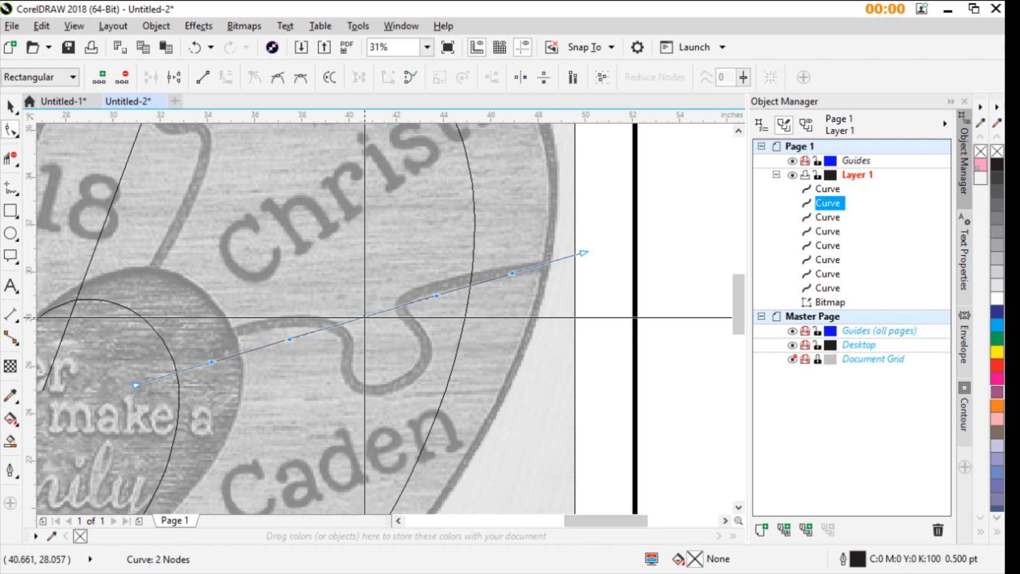
left_click_drag(364, 317, 394, 389)
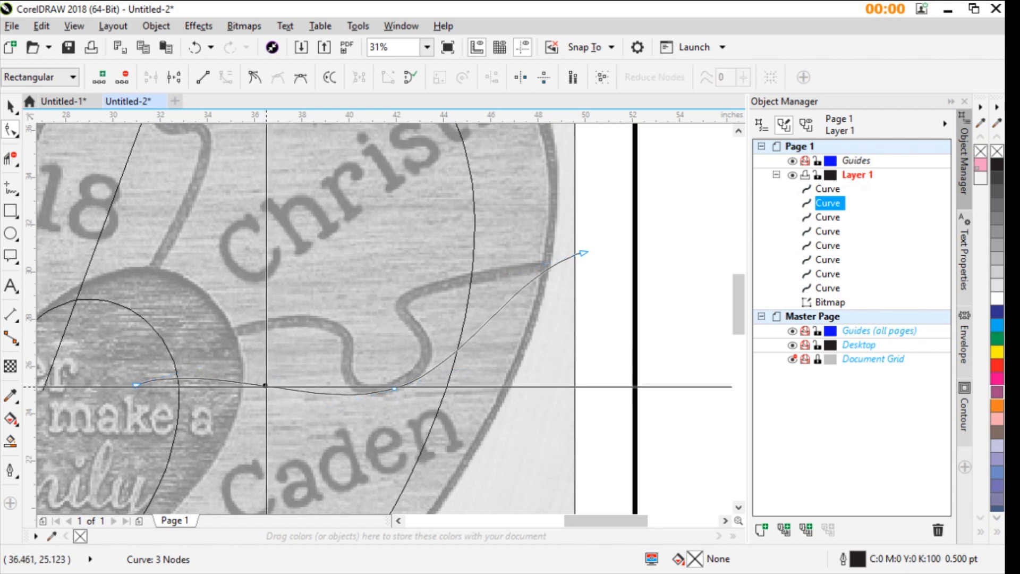
- Add a node on the right divider's inner segment and move it up onto the seam's inner shoulder
left_click(313, 205)
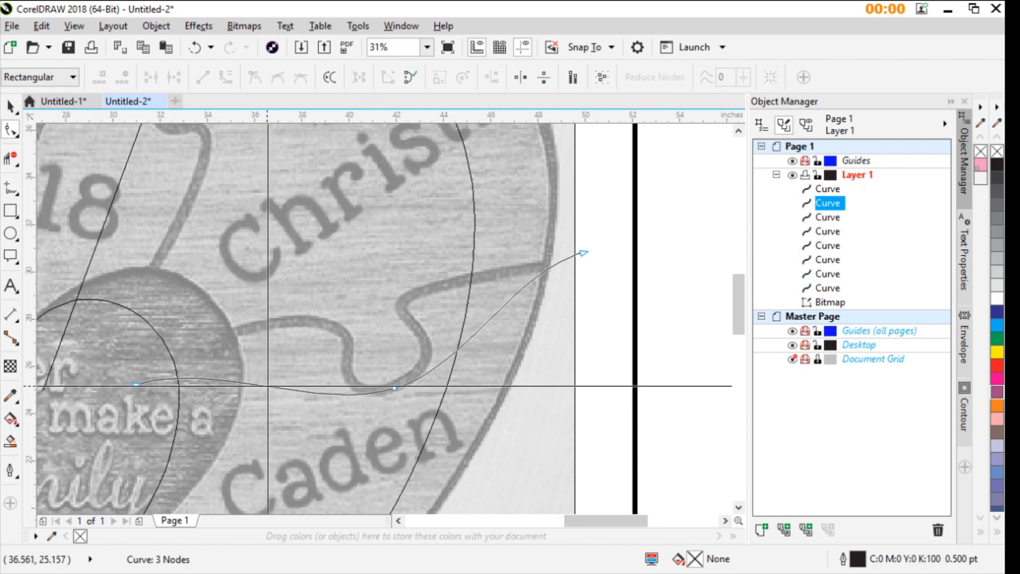
left_click_drag(268, 386, 287, 328)
left_click_drag(281, 322, 275, 322)
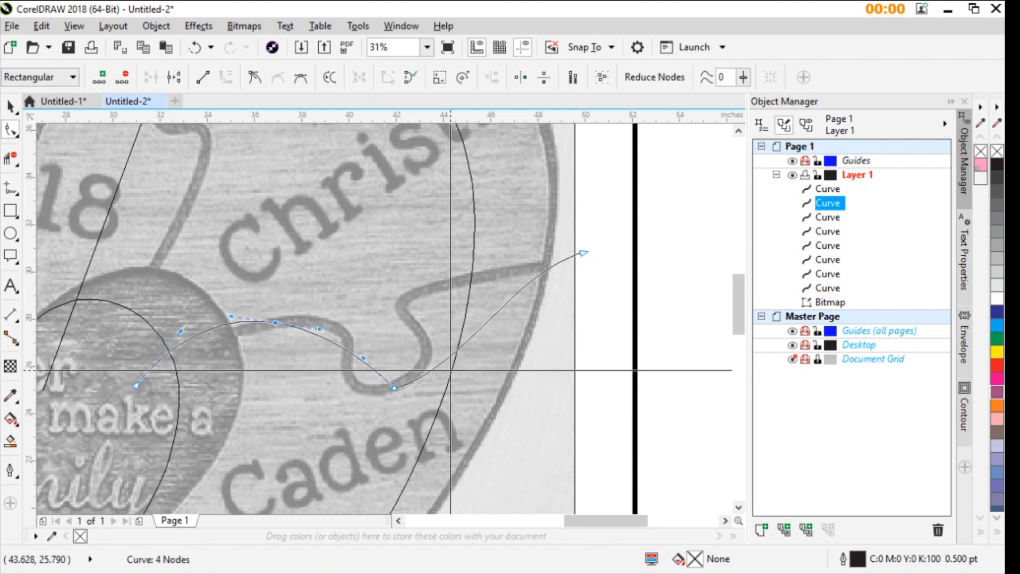
- Add a node on the right divider's outer segment, shape the outer neck and place another node on the tab's right side
left_click(492, 317)
left_click_drag(492, 318, 376, 313)
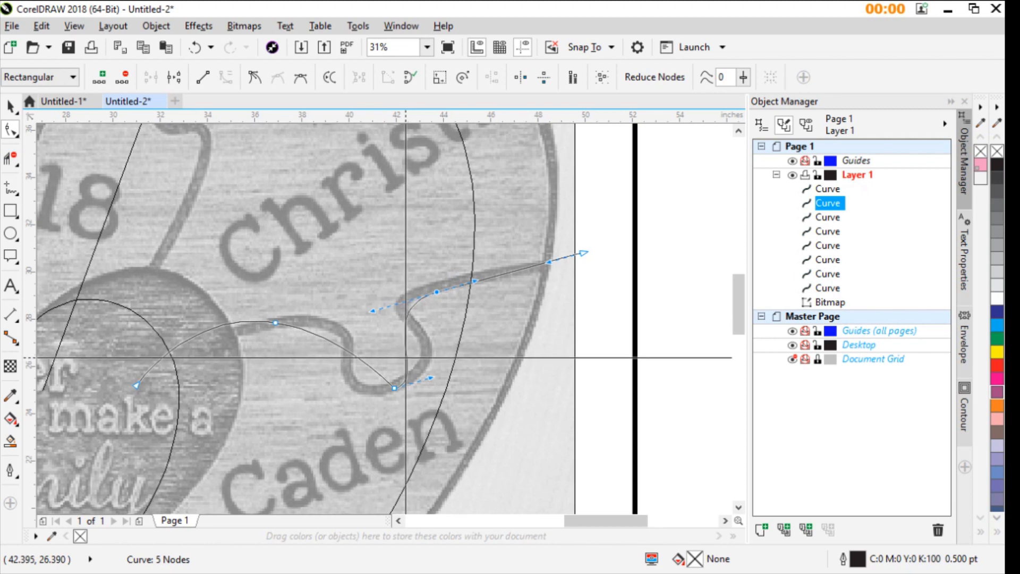
left_click_drag(407, 357, 423, 346)
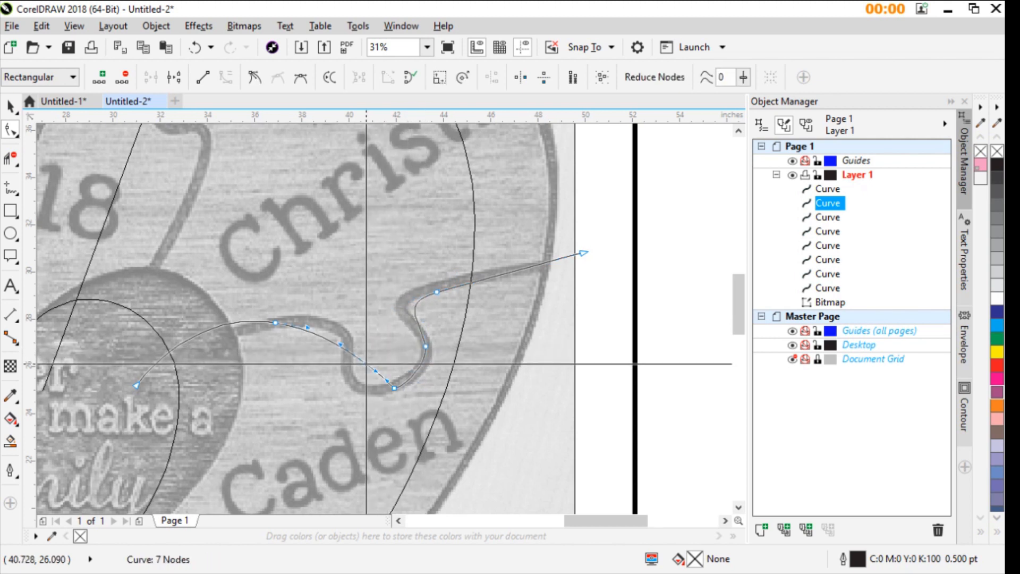
- Replace the right tab's bottom node with one at its lower-left corner and bend both necks toward the photo's seam
left_click_drag(367, 364, 343, 383)
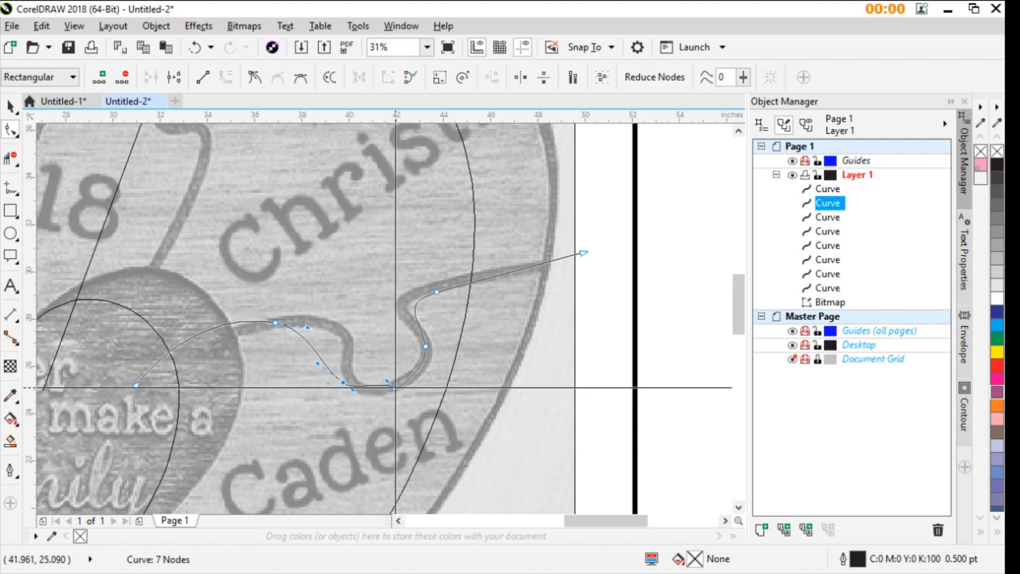
key("Delete")
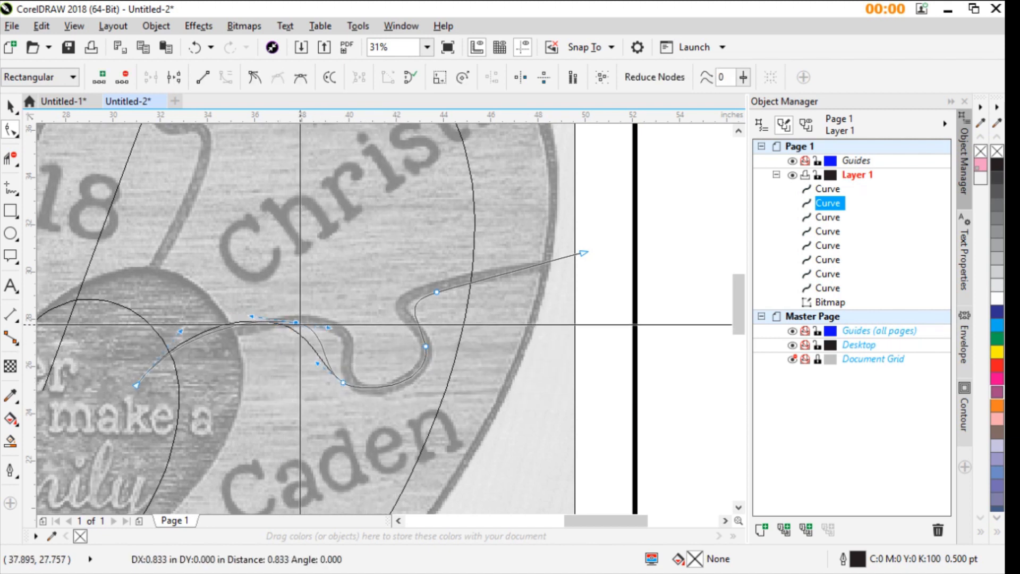
left_click_drag(301, 324, 386, 330)
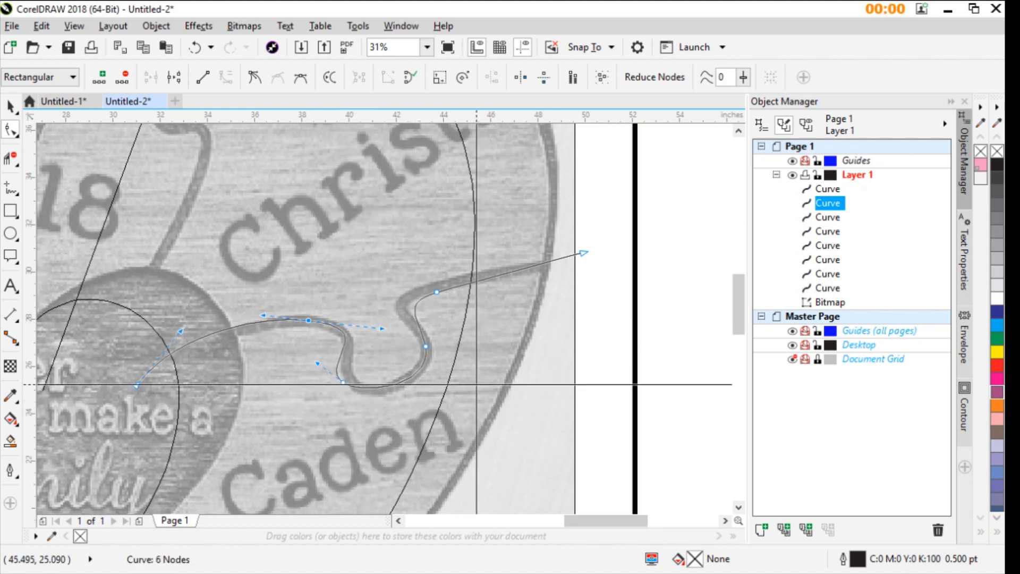
left_click(437, 292)
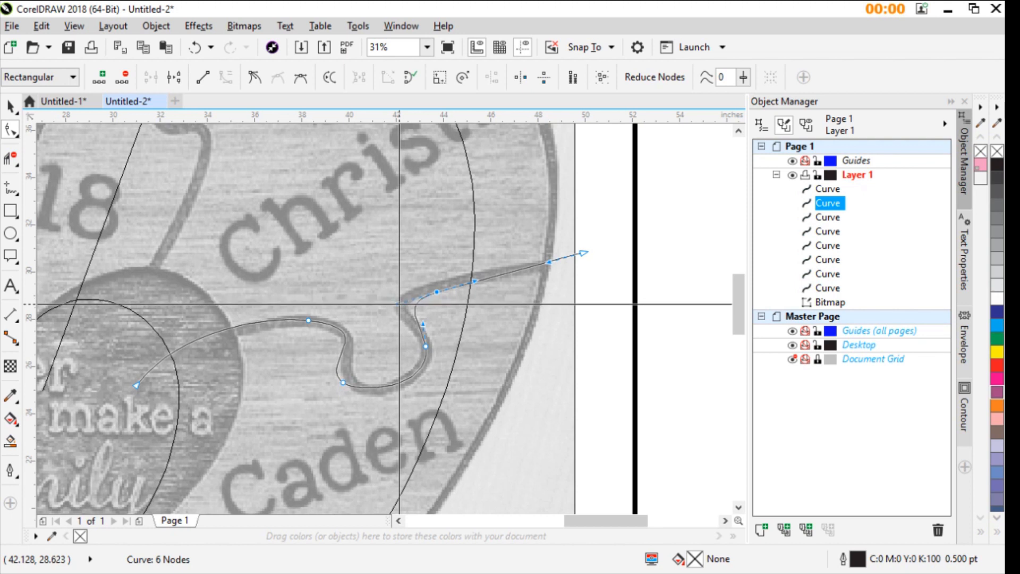
left_click_drag(386, 304, 380, 304)
- Convert the upper-right divider to a curve, move its inner end onto the photo's seam and bend its upper stretch outward
scroll(372, 307, "down", 3)
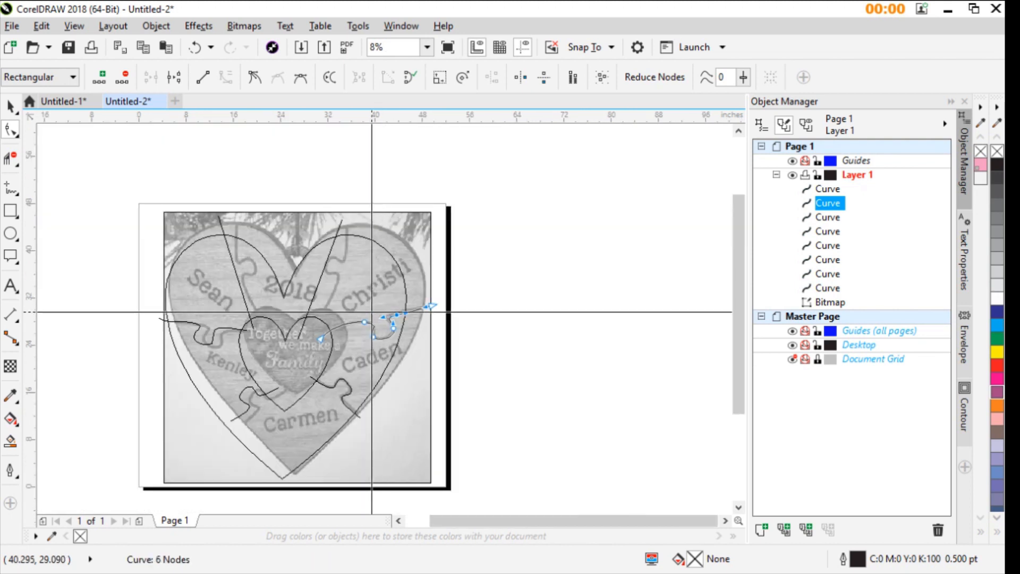
scroll(385, 319, "up", 3)
scroll(385, 319, "down", 3)
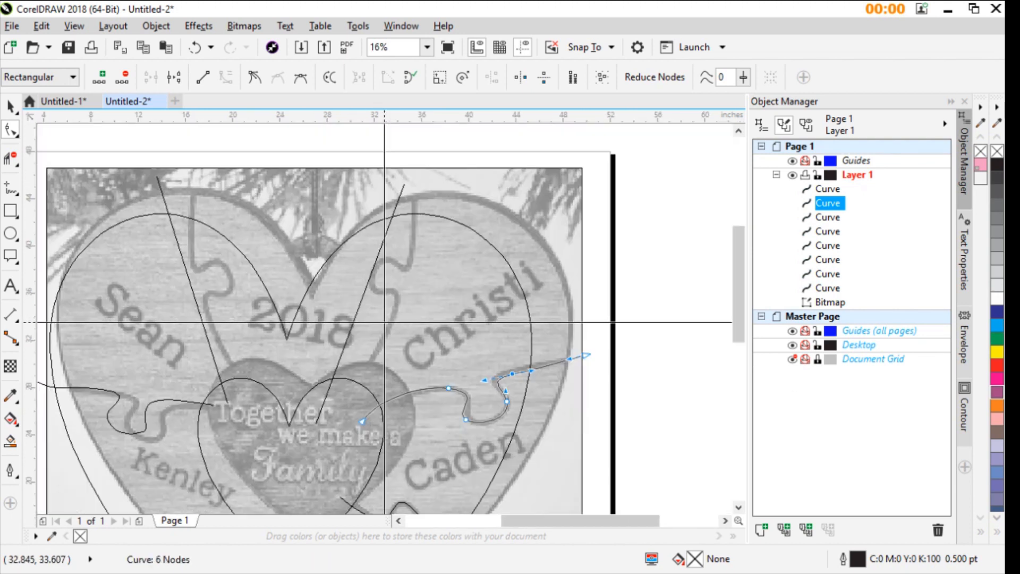
left_click(346, 340)
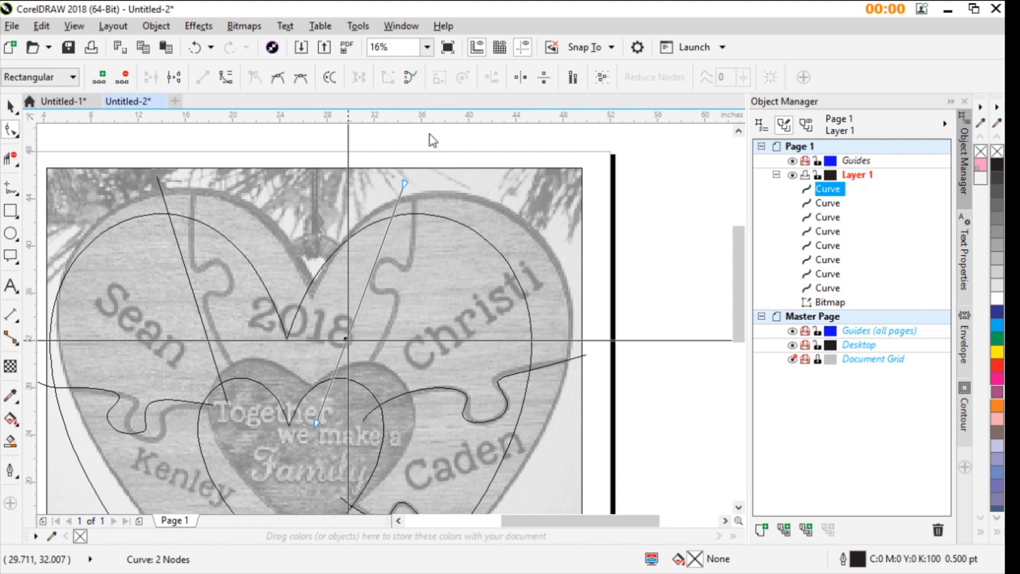
left_click_drag(316, 425, 364, 381)
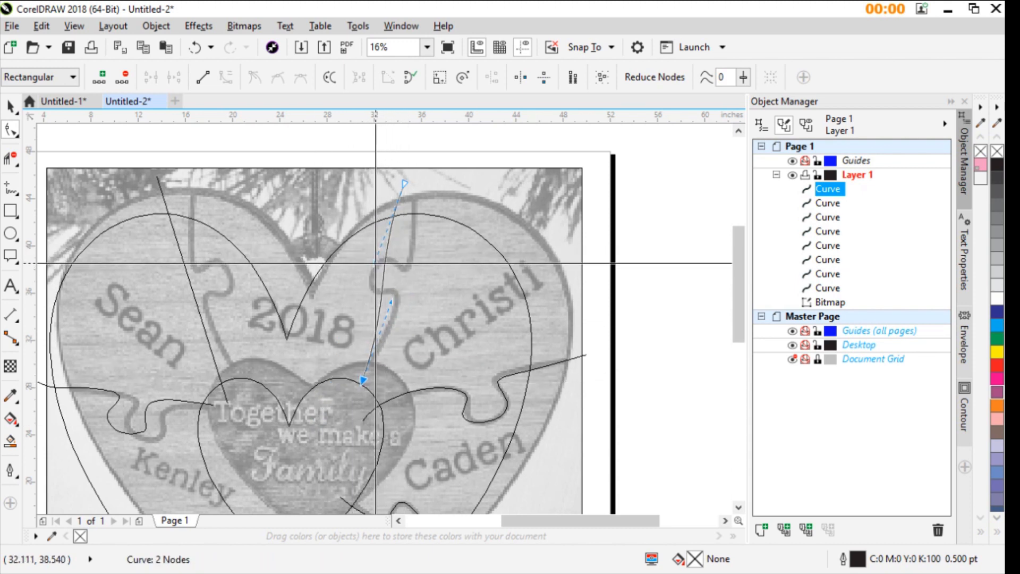
left_click_drag(375, 263, 411, 248)
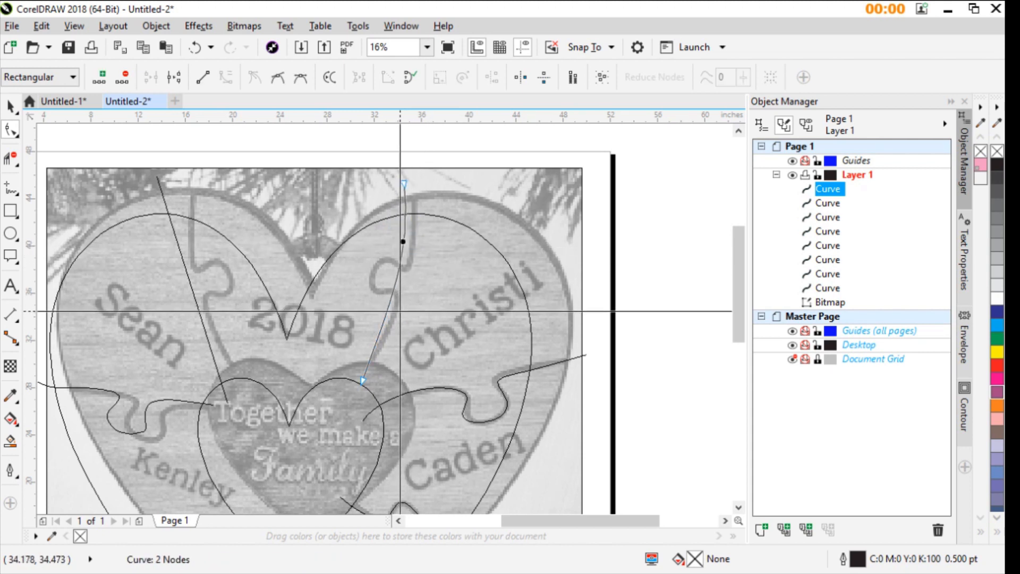
- Add nodes along the upper-right divider and place them on the seam's lower stretch, the tab's left and upper sides and the outer neck
double_click(385, 321)
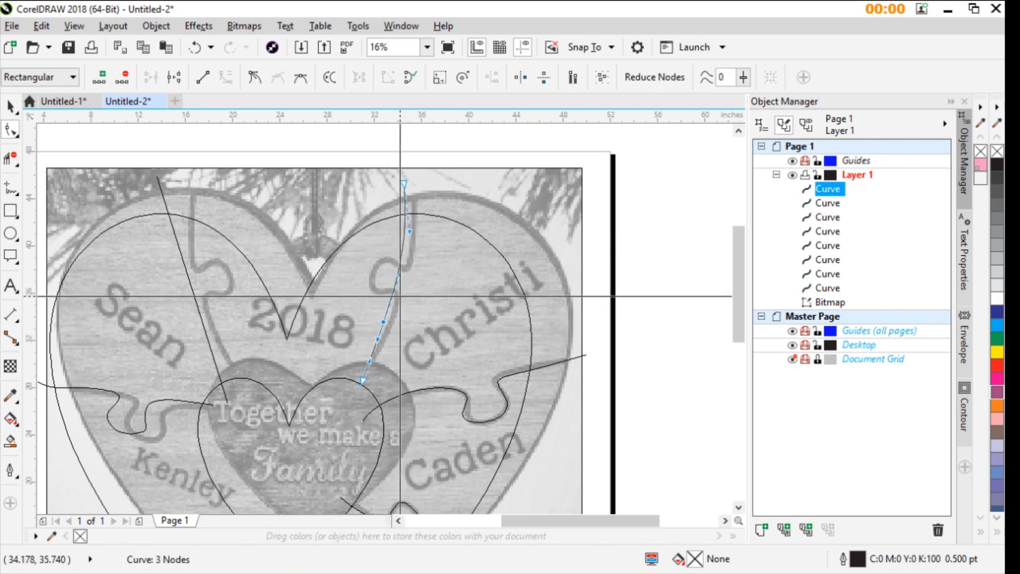
left_click_drag(394, 291, 376, 278)
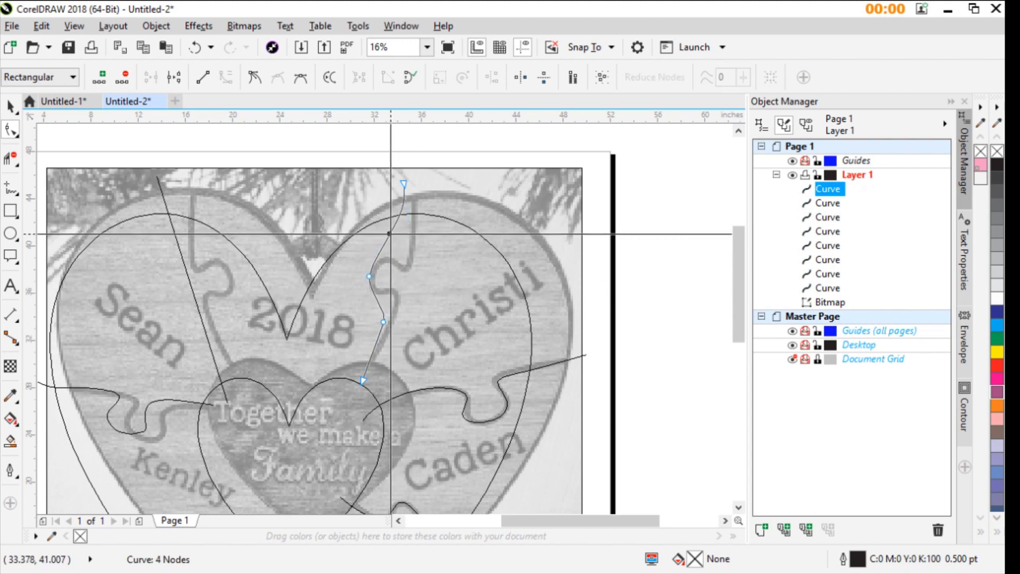
left_click_drag(391, 234, 391, 256)
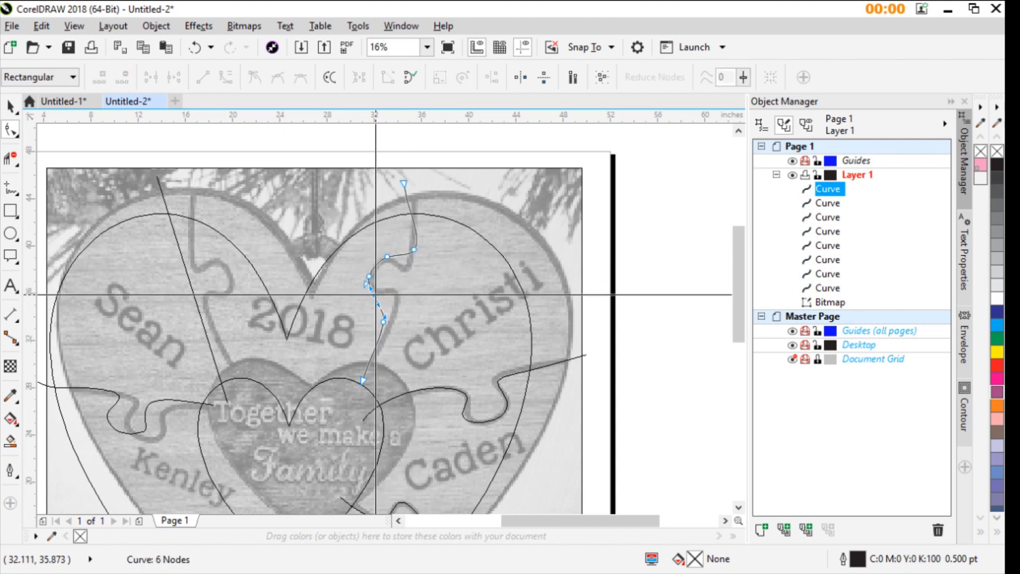
- Add a node at the upper-right tab's lower-left corner and bend the lower neck outward toward the seam
double_click(376, 294)
scroll(396, 324, "up", 2)
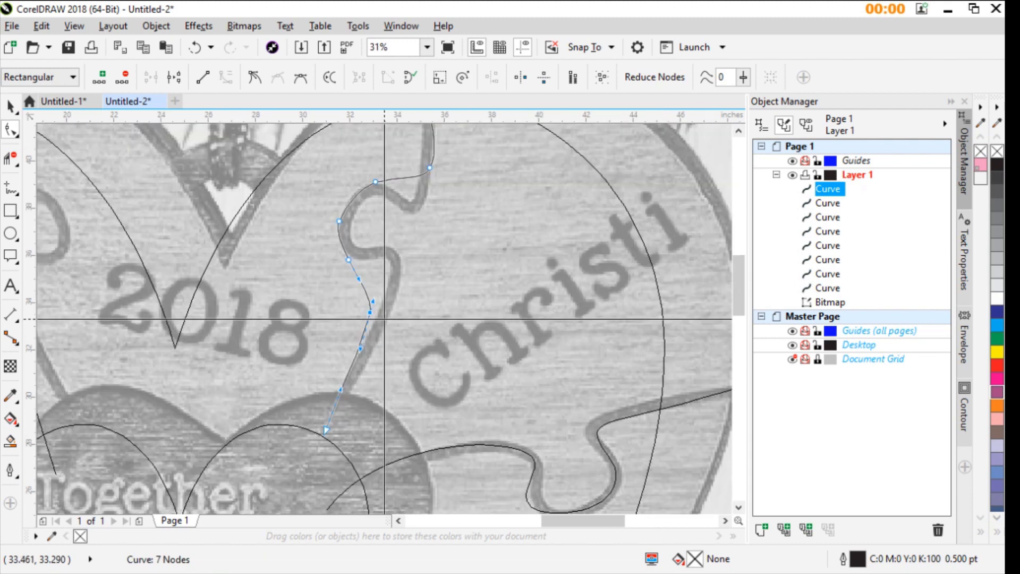
left_click_drag(373, 302, 410, 249)
left_click_drag(371, 312, 393, 320)
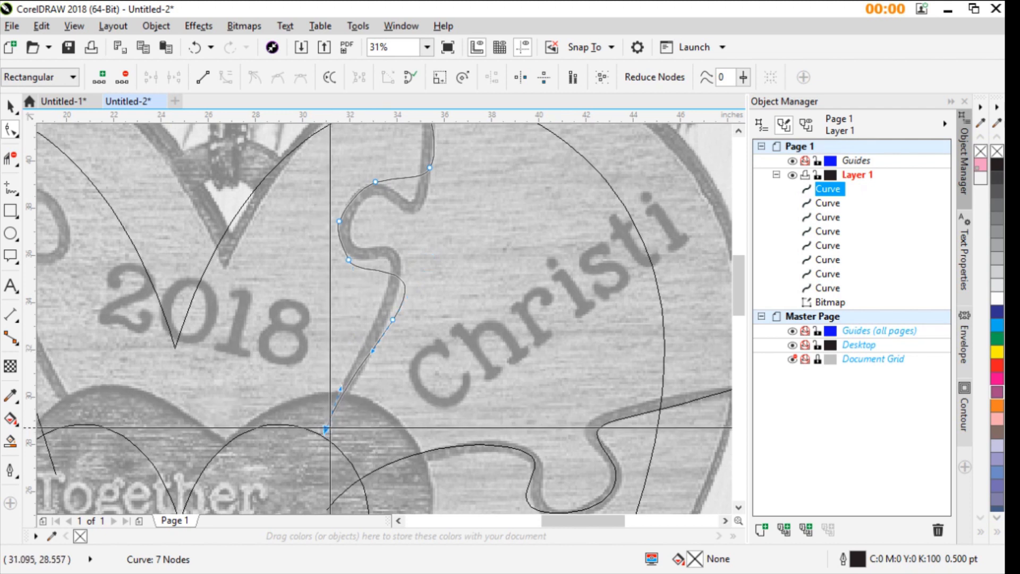
- Refine the upper-right divider's inner end, the tab's lower-left node and the lower neck node to follow the seam
left_click_drag(341, 390, 361, 389)
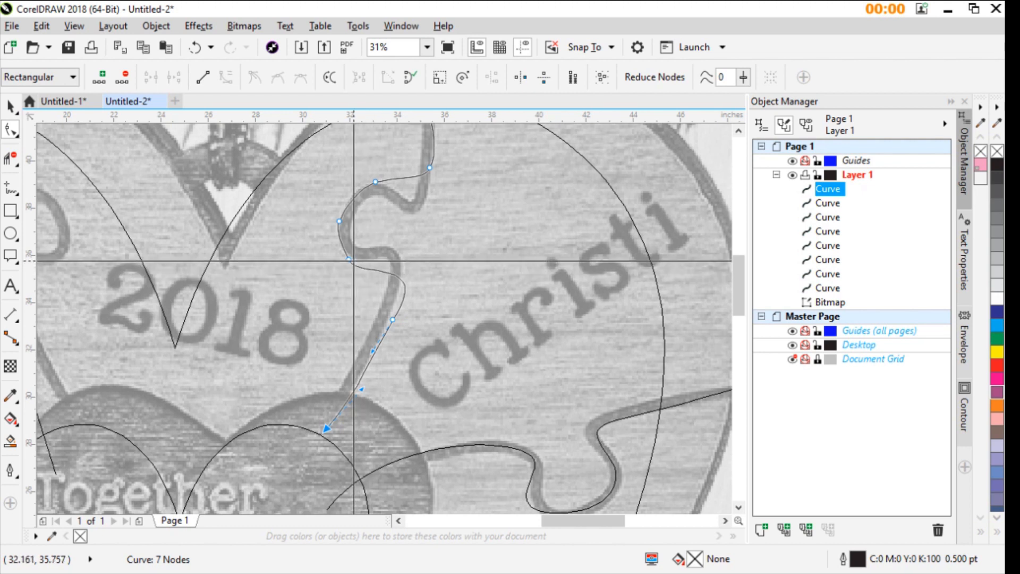
left_click_drag(350, 259, 363, 256)
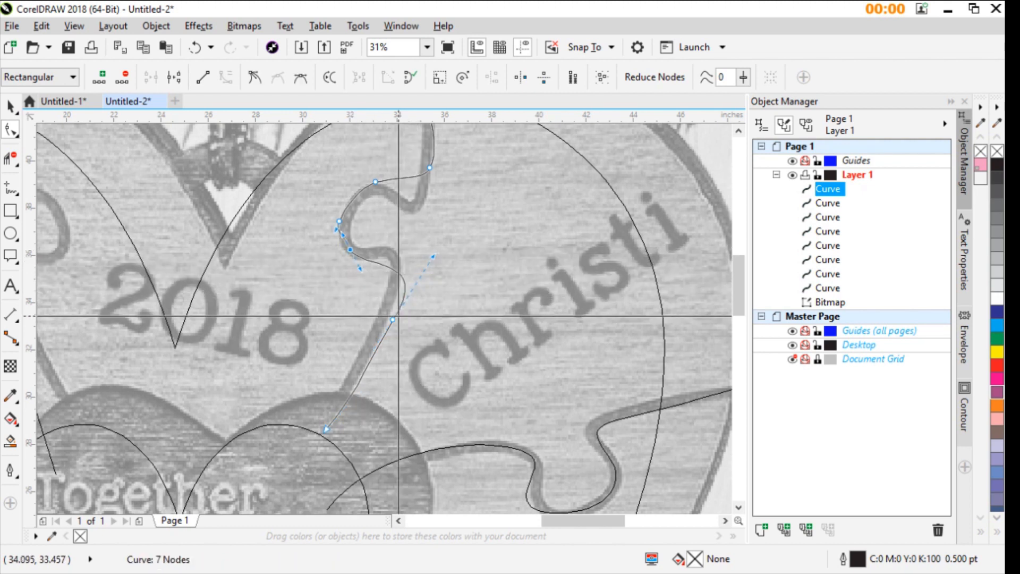
left_click_drag(393, 320, 390, 307)
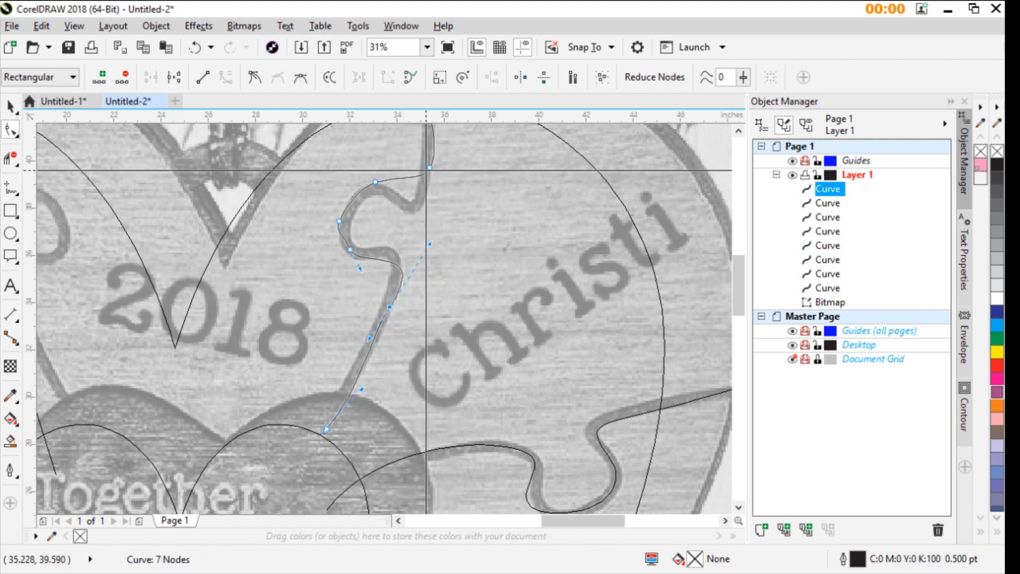
- Bend the upper-right divider's upper neck downward so it follows the photo's seam above the tab
left_click(429, 168)
left_click_drag(424, 183, 420, 237)
scroll(444, 216, "down", 1)
scroll(382, 315, "up", 1)
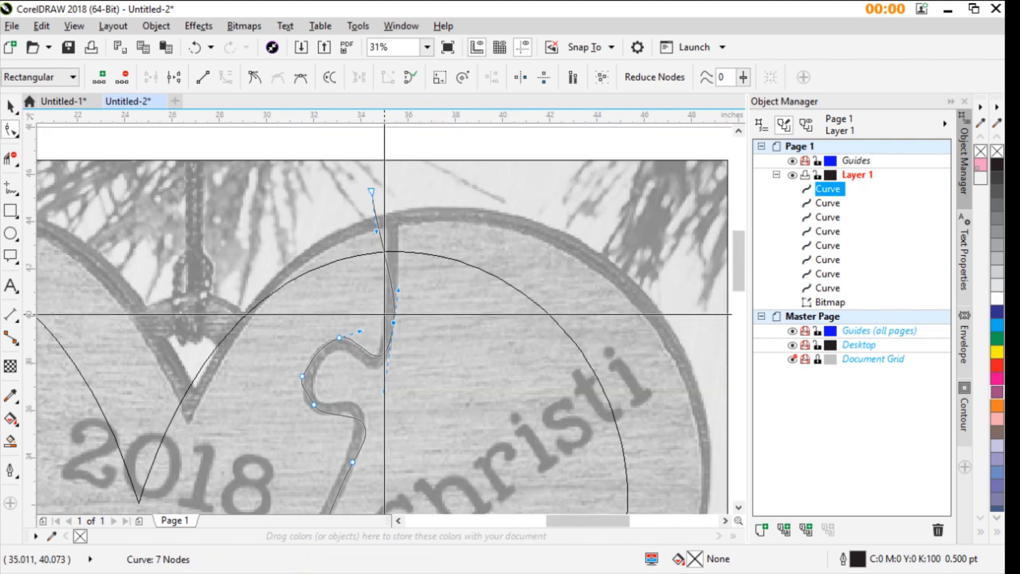
scroll(384, 314, "down", 1)
scroll(340, 346, "up", 1)
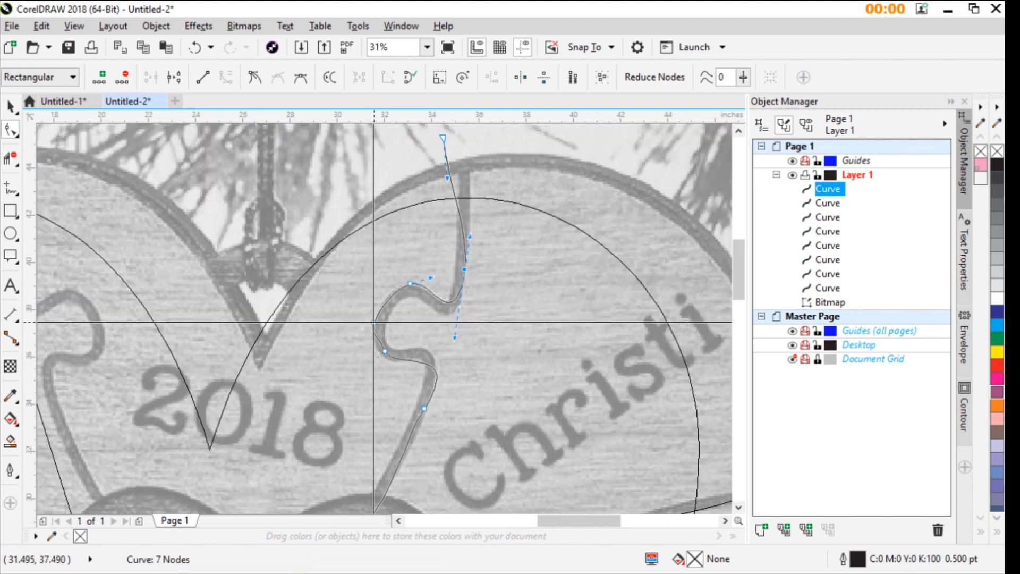
- Bend the upper-right divider's lower neck inward by reshaping the curve at its lower neck node to match the photo's seam
left_click(375, 323)
scroll(381, 343, "up", 1)
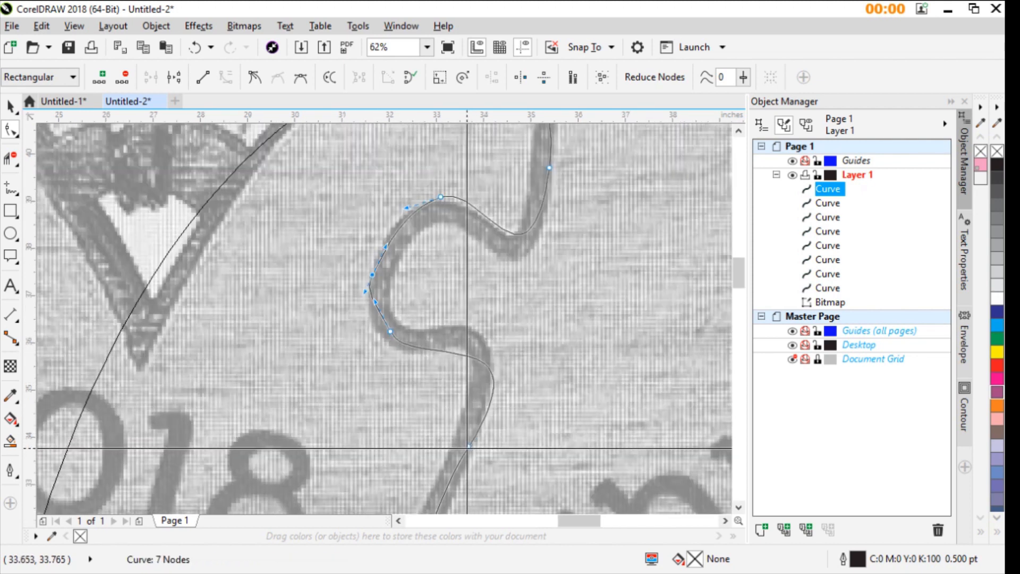
left_click(468, 446)
left_click_drag(549, 321, 525, 289)
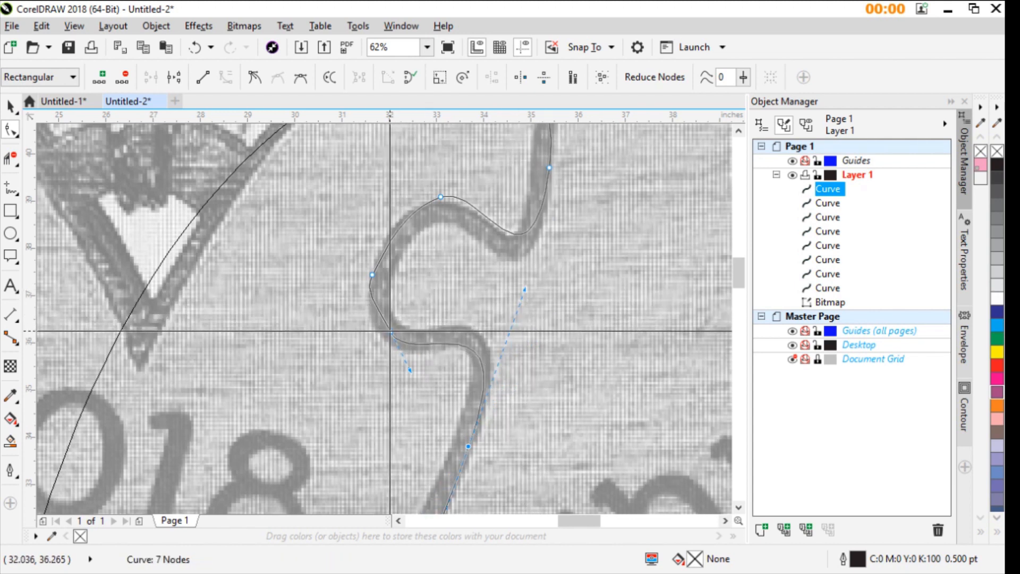
- Delete the node on the upper-right tab's left side and adjust the lower-left node's curvature to round the tab along the seam
left_click(372, 275)
key("Delete")
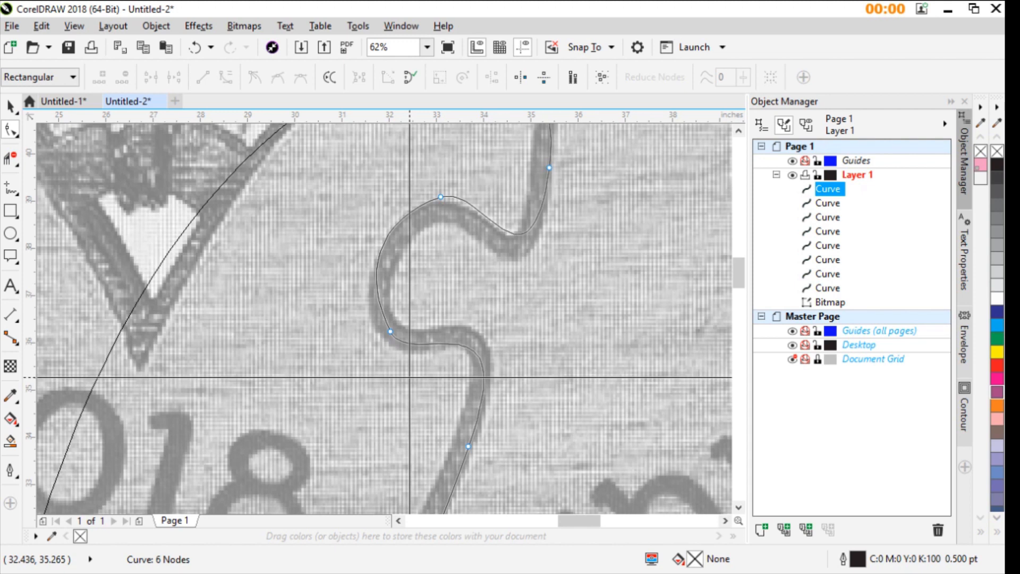
left_click(393, 332)
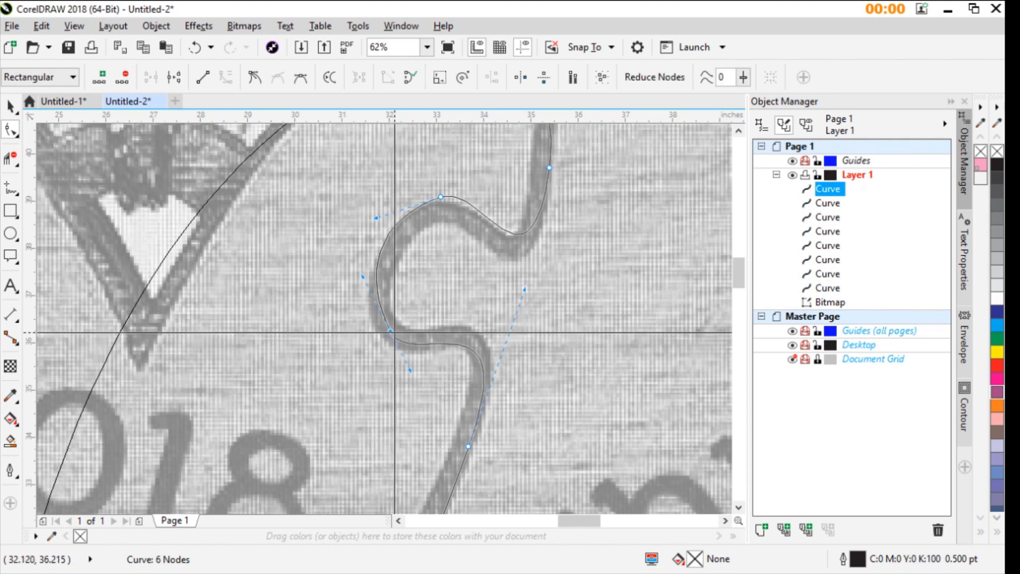
left_click_drag(363, 277, 360, 280)
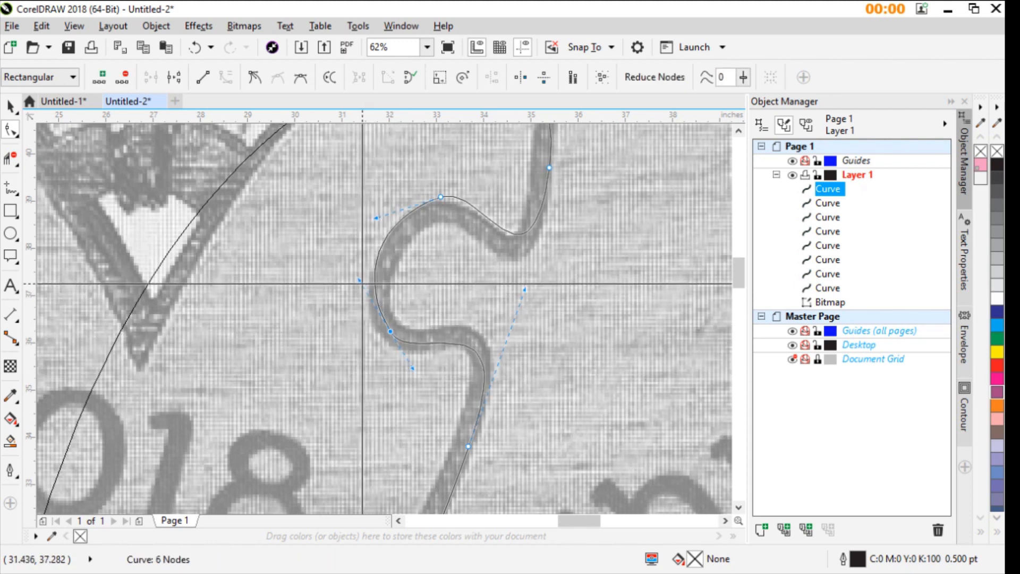
- Move the upper-left divider's inner end to the right inside the small heart and its outer end closer above the photo's seam
scroll(363, 283, "down", 2)
scroll(241, 335, "up", 1)
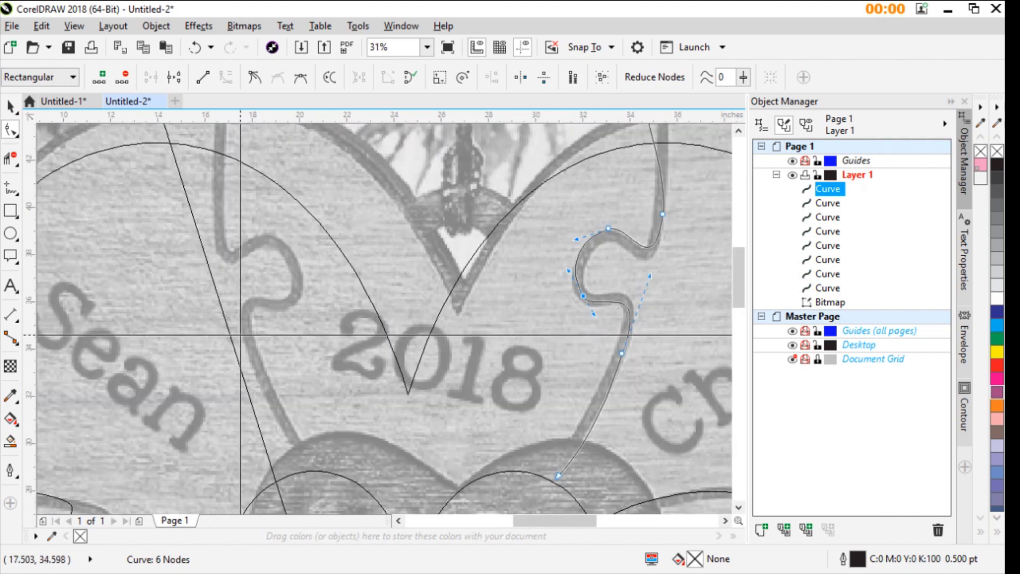
left_click(229, 337)
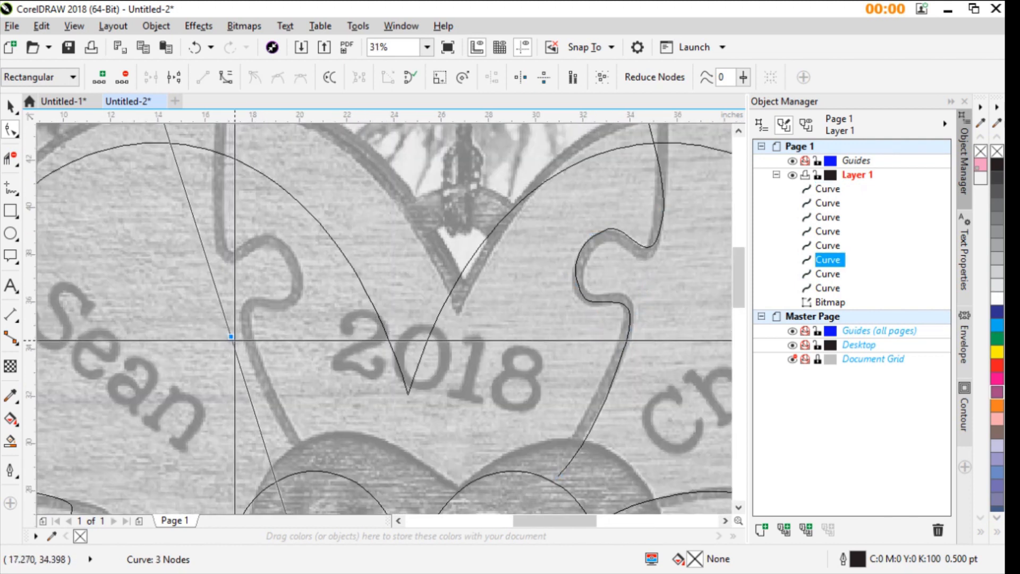
scroll(234, 340, "down", 1)
scroll(372, 292, "up", 1)
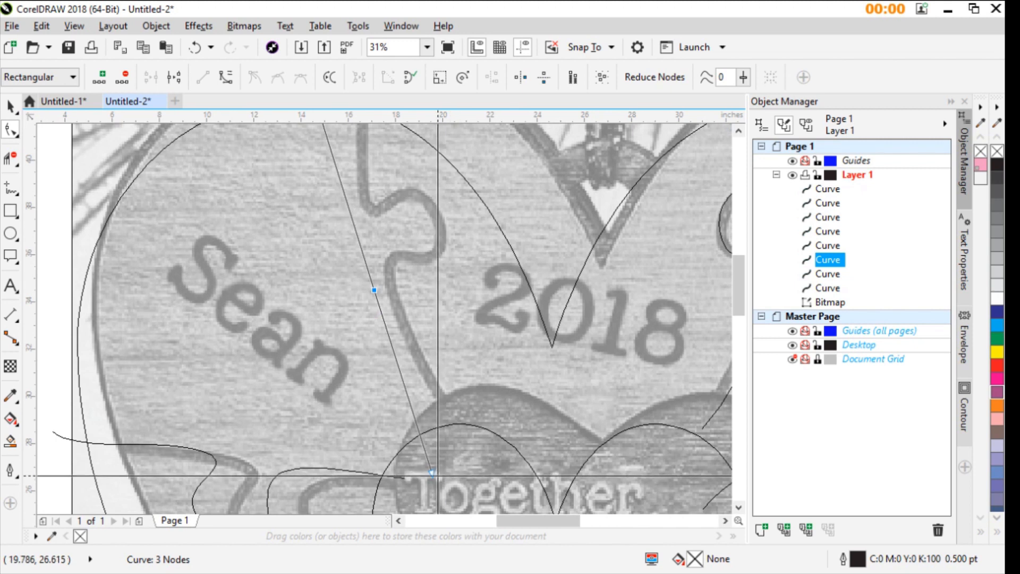
left_click_drag(438, 476, 479, 460)
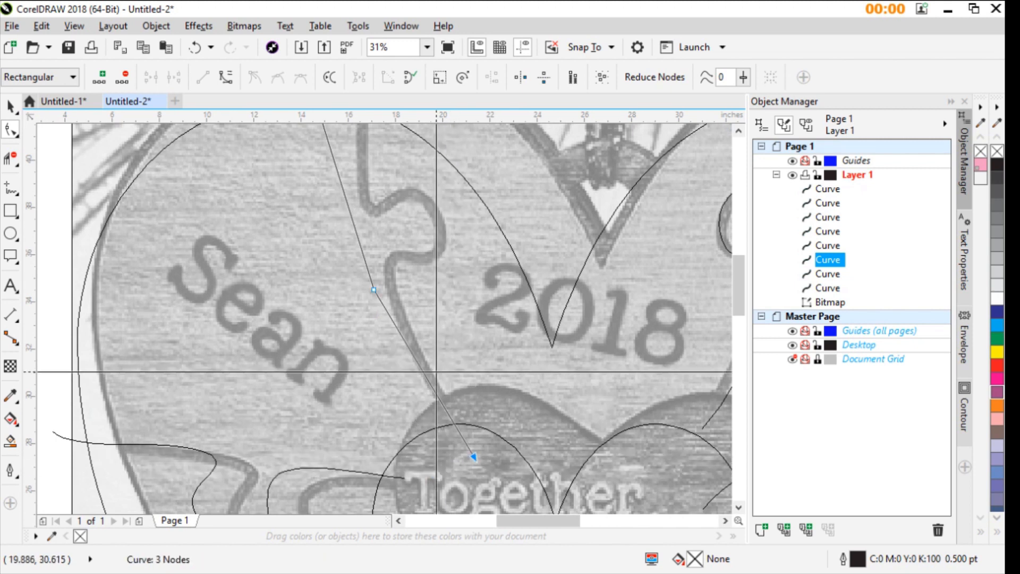
scroll(473, 456, "down", 2)
scroll(346, 186, "up", 2)
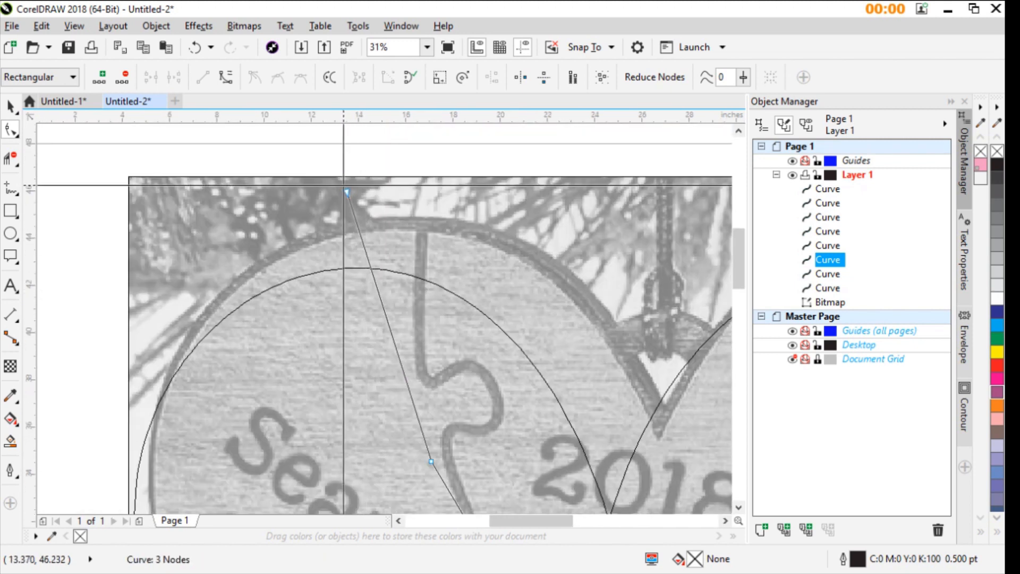
left_click_drag(346, 190, 391, 212)
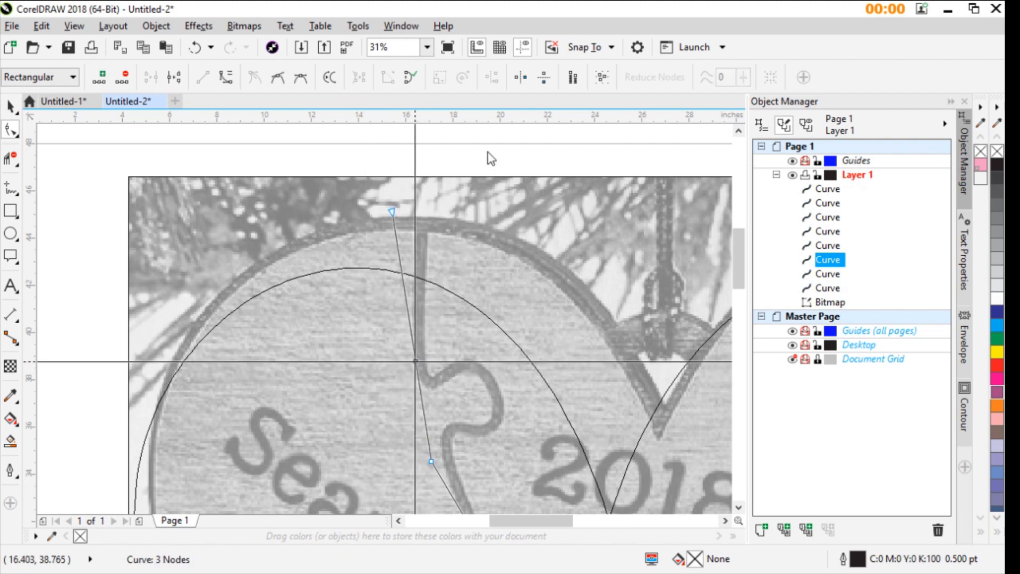
- Place the upper-left divider's middle node on the tab's outer side and bend the line through an added neck node along the seam
left_click(420, 378)
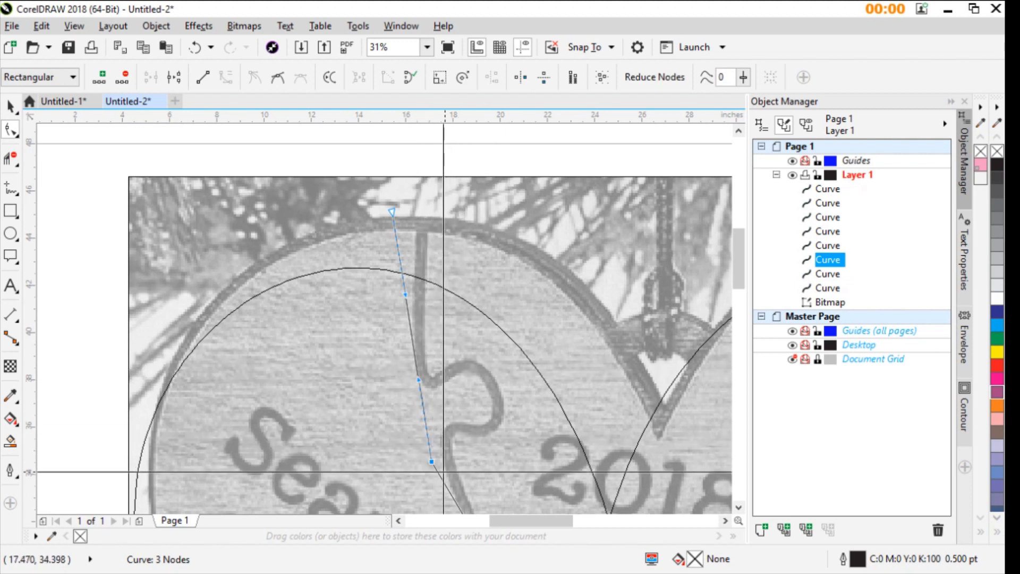
left_click(530, 357)
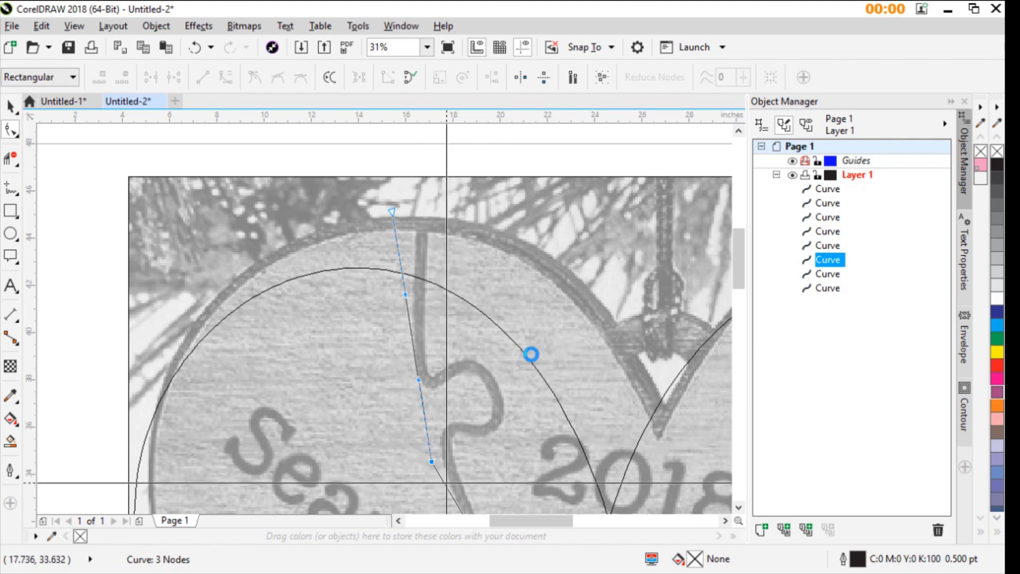
left_click_drag(432, 462, 491, 386)
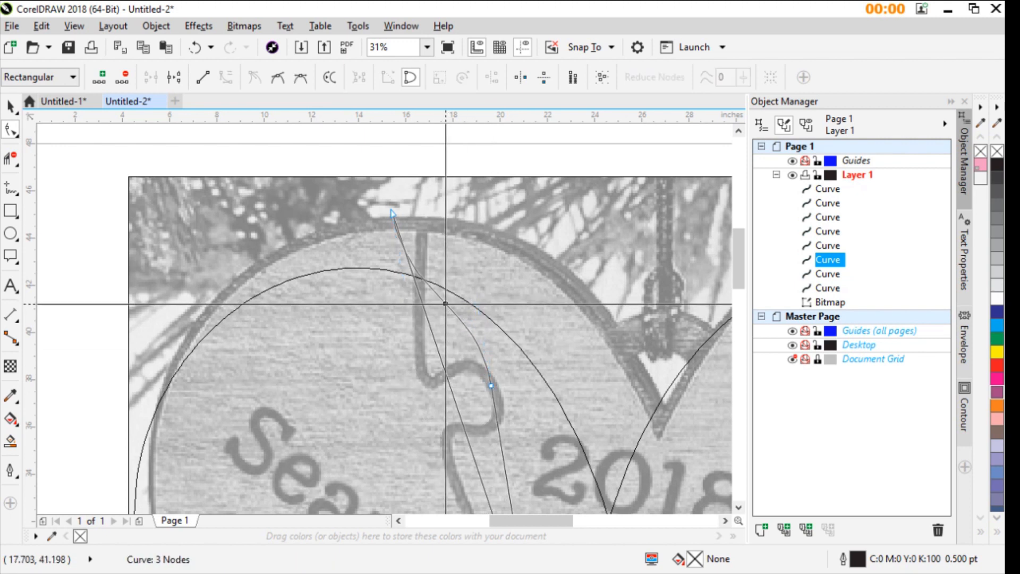
left_click_drag(445, 304, 475, 306)
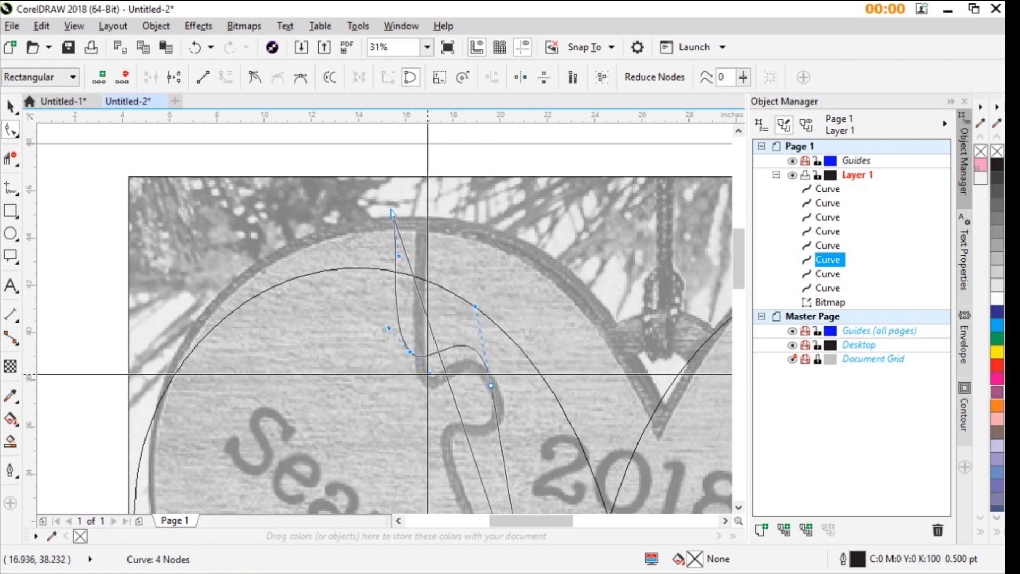
left_click_drag(427, 374, 443, 408)
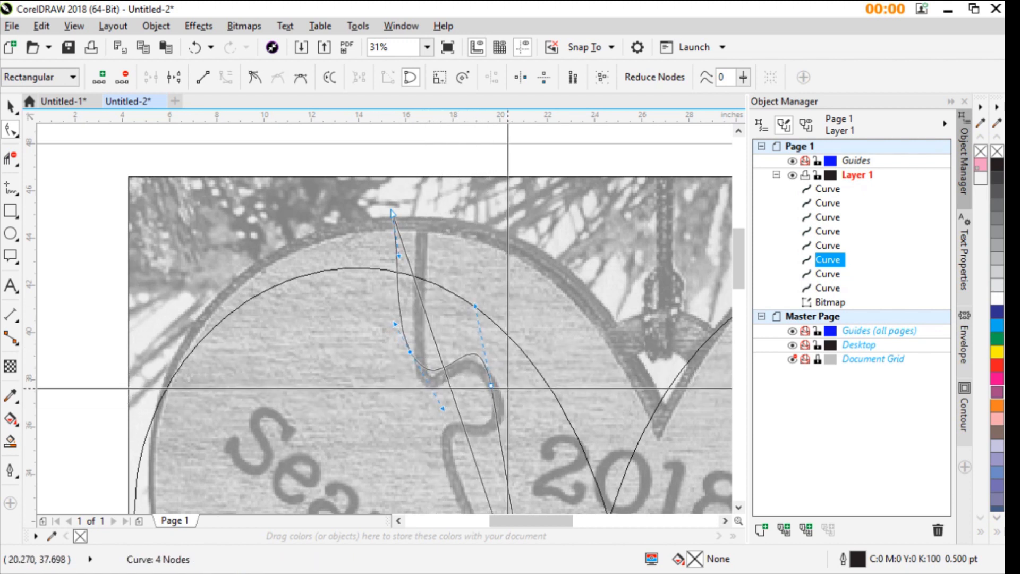
- Add a lower neck node to the upper-left divider, convert the adjoining segments to curves and bend the tab's underside
scroll(388, 137, "down", 1)
scroll(403, 276, "up", 1)
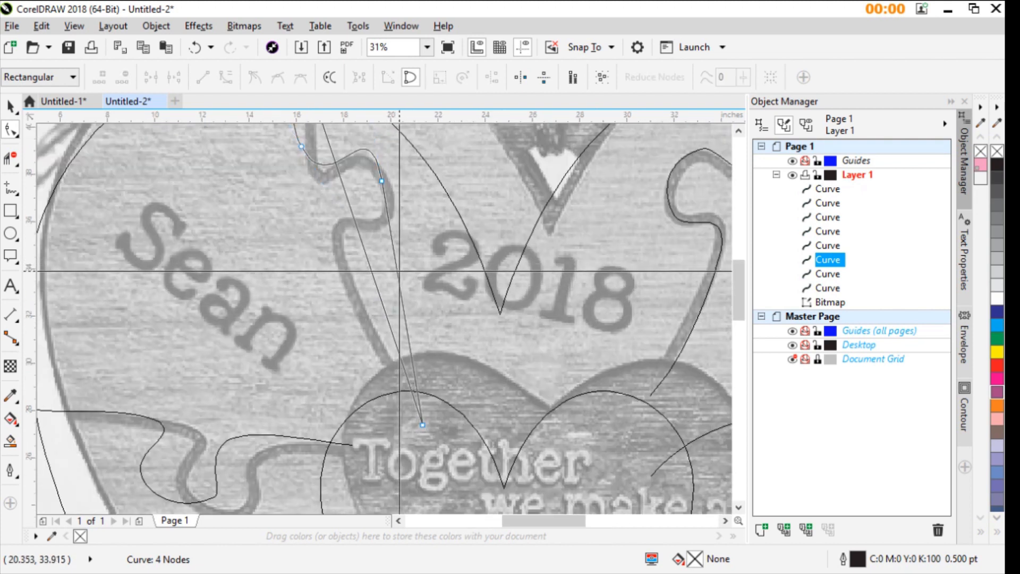
left_click_drag(397, 272, 335, 273)
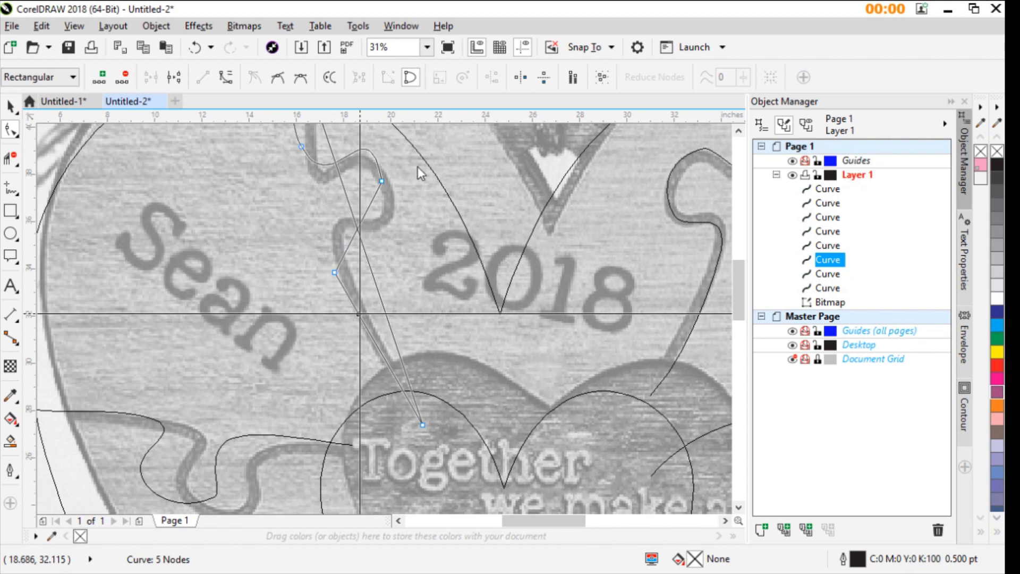
left_click(364, 323)
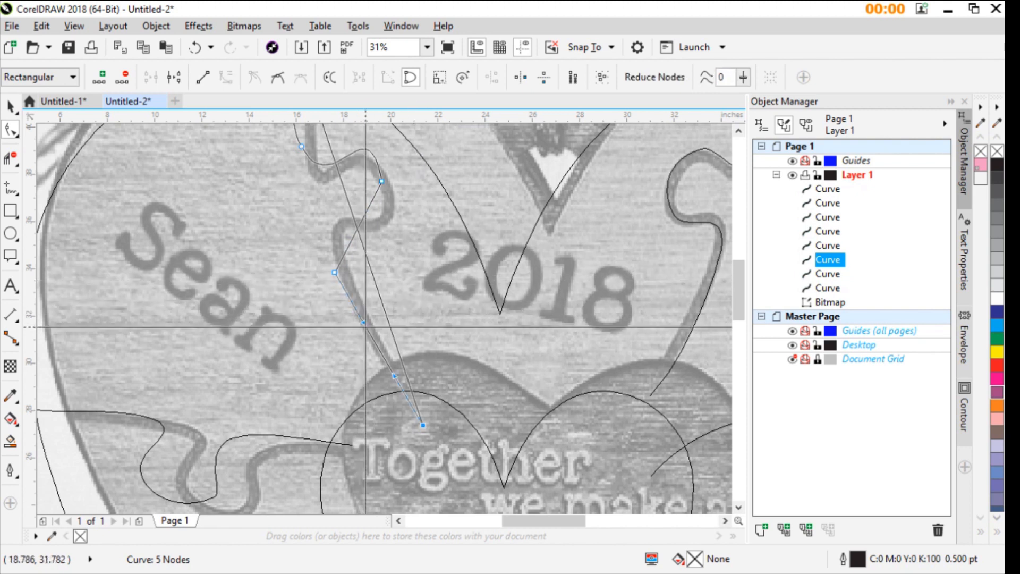
left_click(350, 237, "shift")
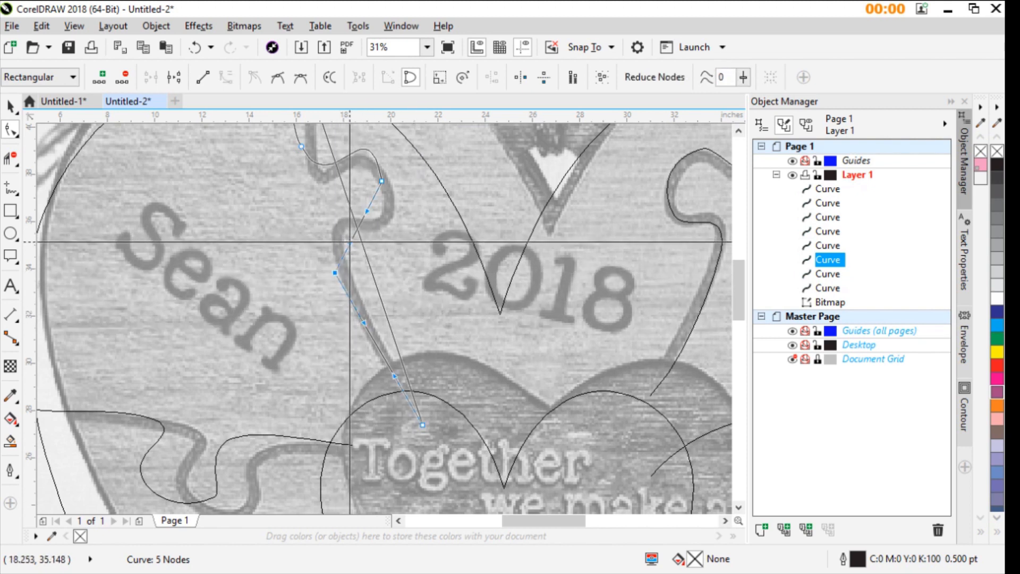
left_click_drag(350, 242, 423, 236)
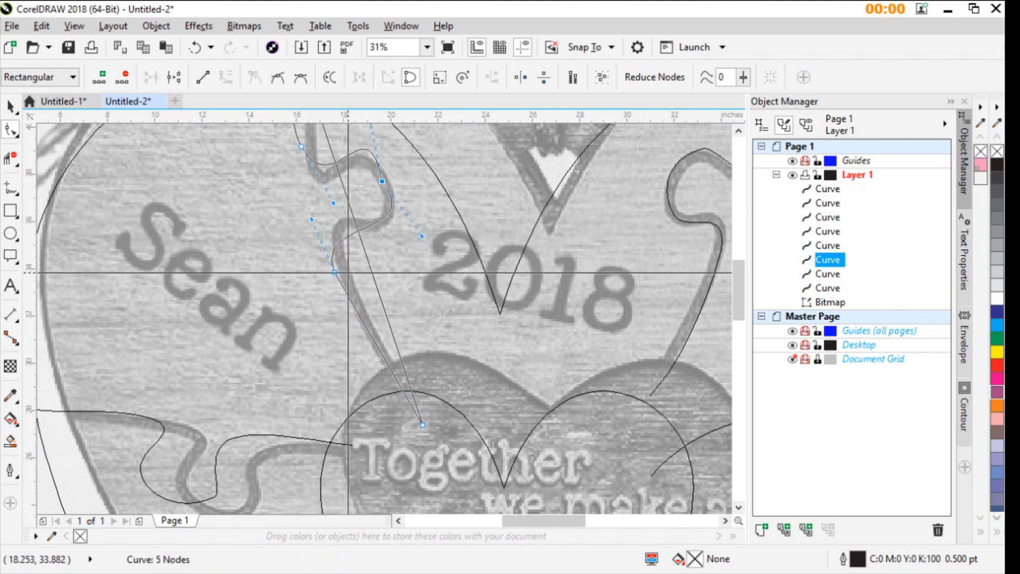
- Raise the upper-left divider's lower neck node, extend the tab's underside curve and make the tab's outer node smooth
left_click_drag(334, 273, 333, 257)
left_click_drag(423, 237, 446, 261)
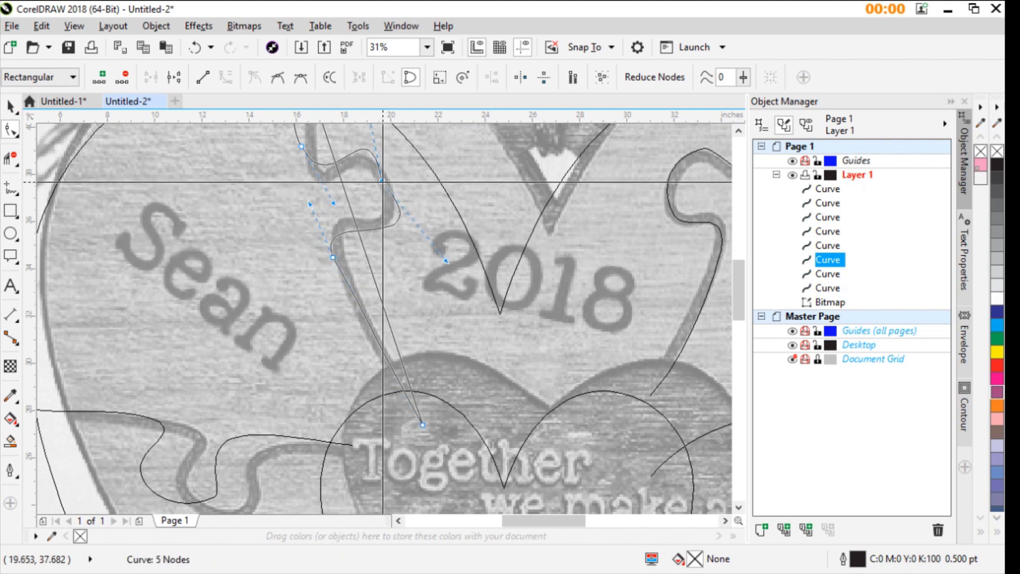
key("s")
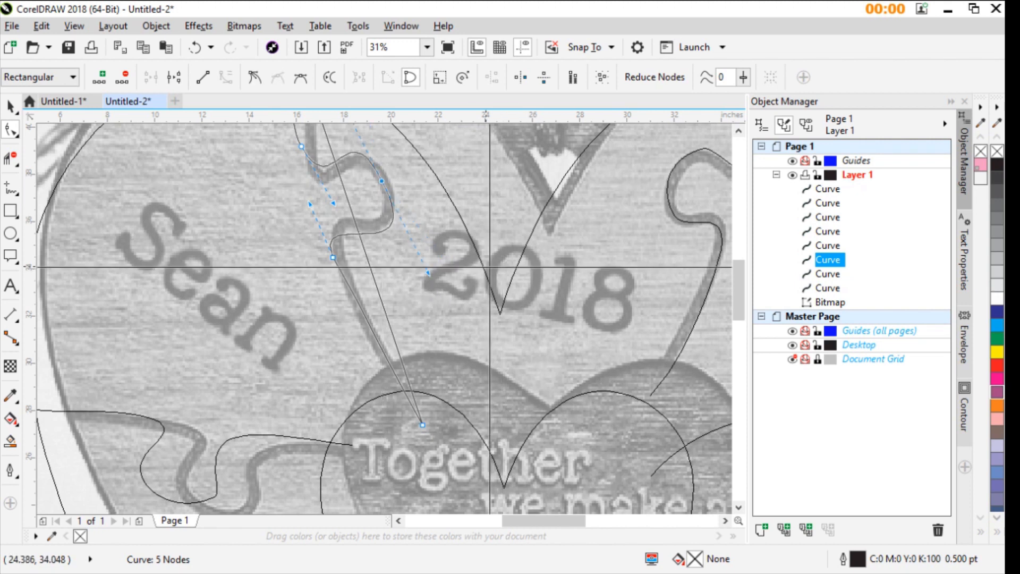
- Refine the curvature at the upper-left tab's outer node and lower neck node to follow the photo's seam
scroll(386, 185, "up", 2)
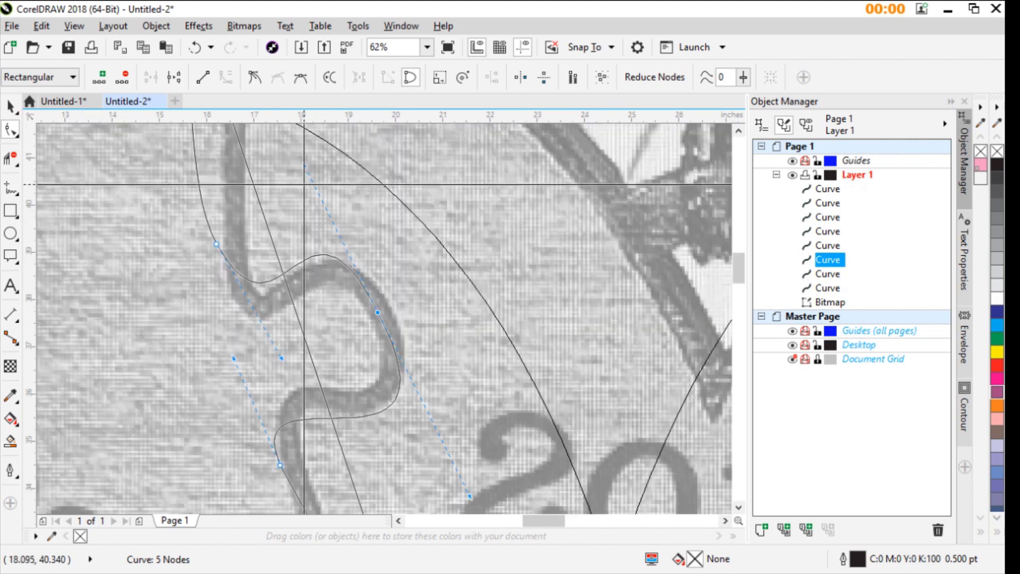
left_click_drag(304, 165, 338, 207)
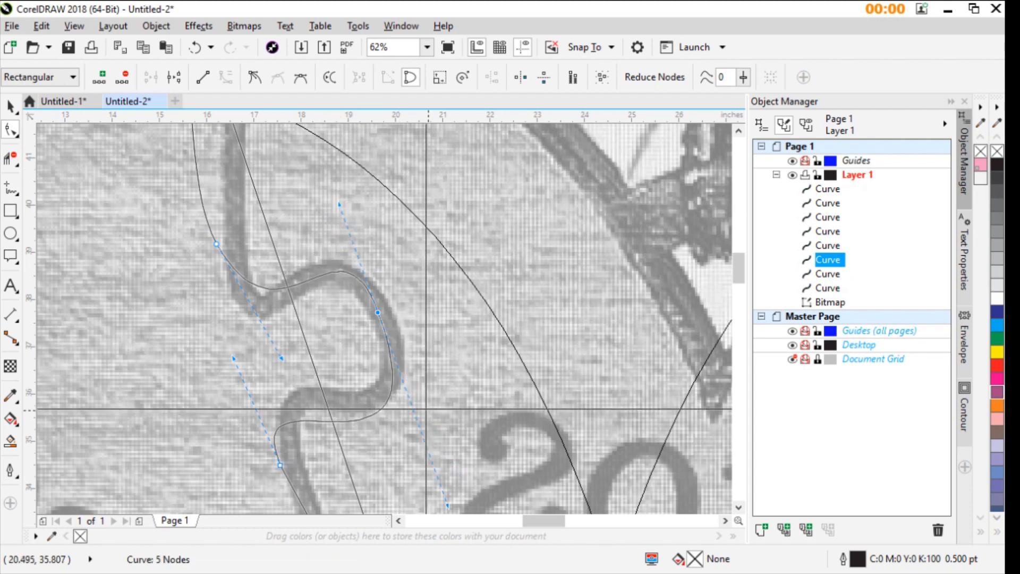
scroll(445, 460, "down", 1)
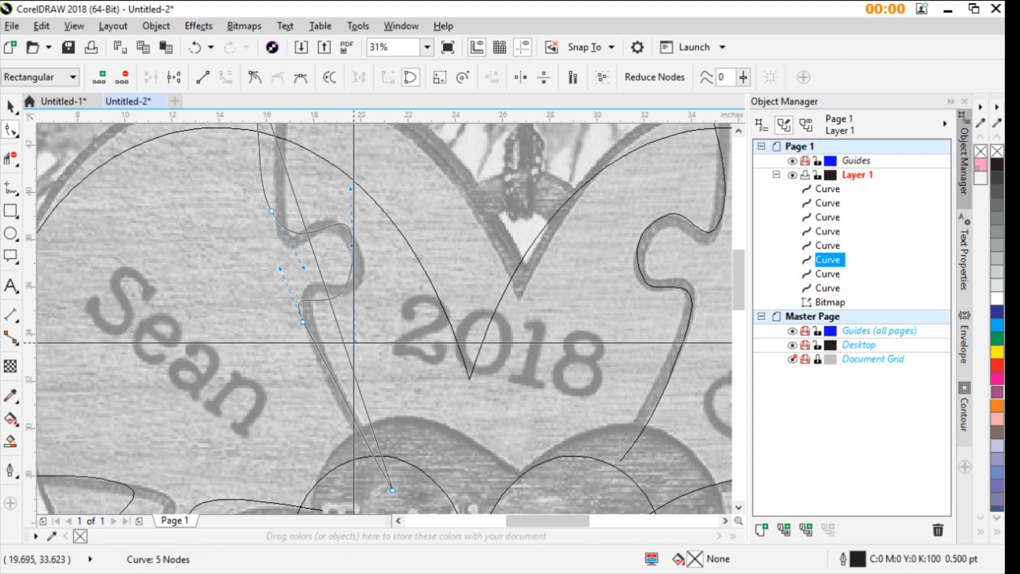
left_click_drag(356, 341, 396, 336)
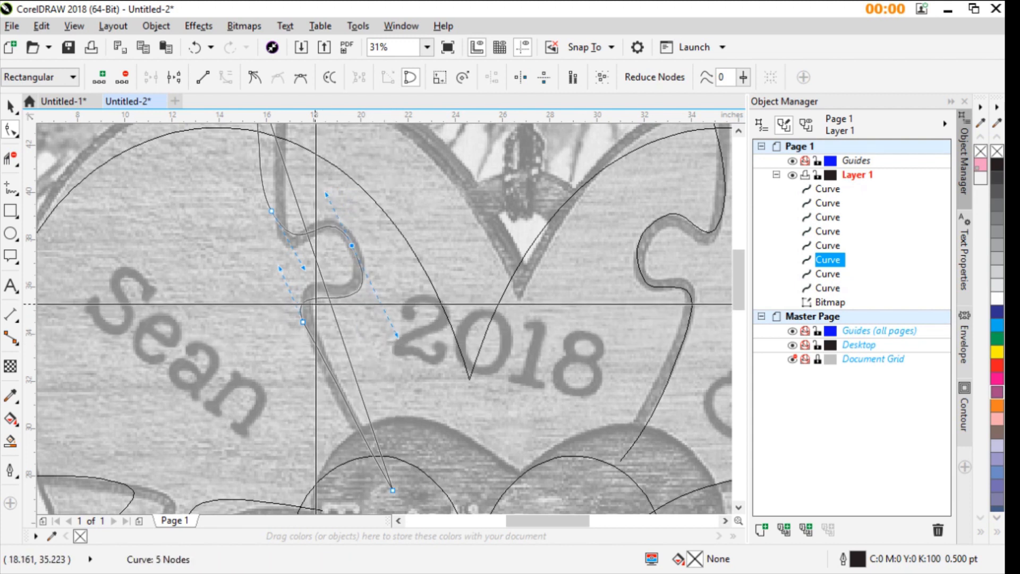
left_click_drag(280, 270, 278, 262)
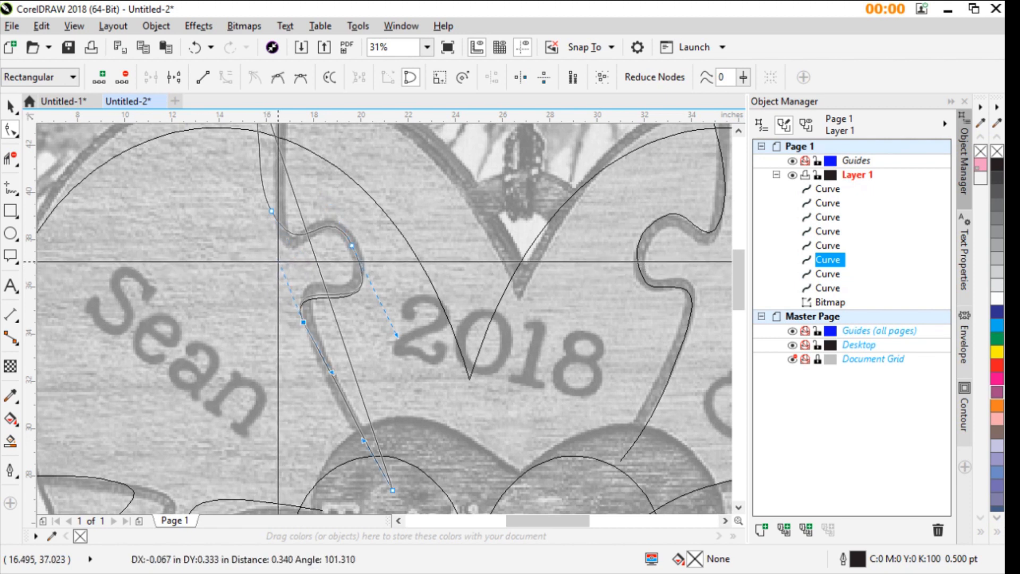
left_click(366, 440)
- Move the reference photo off the page, placing it beside the traced hearts on the right
scroll(366, 440, "down", 3)
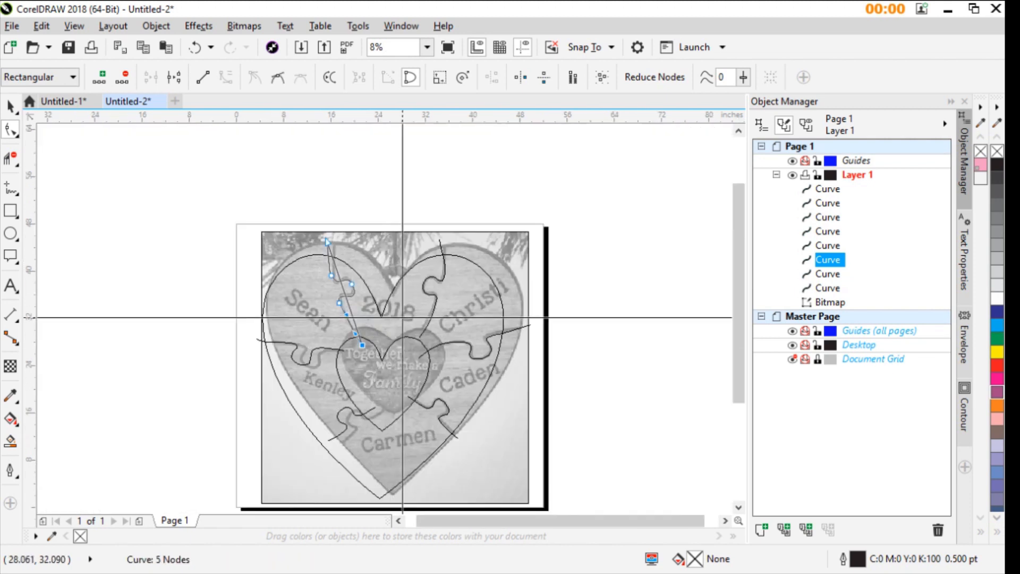
left_click(260, 241)
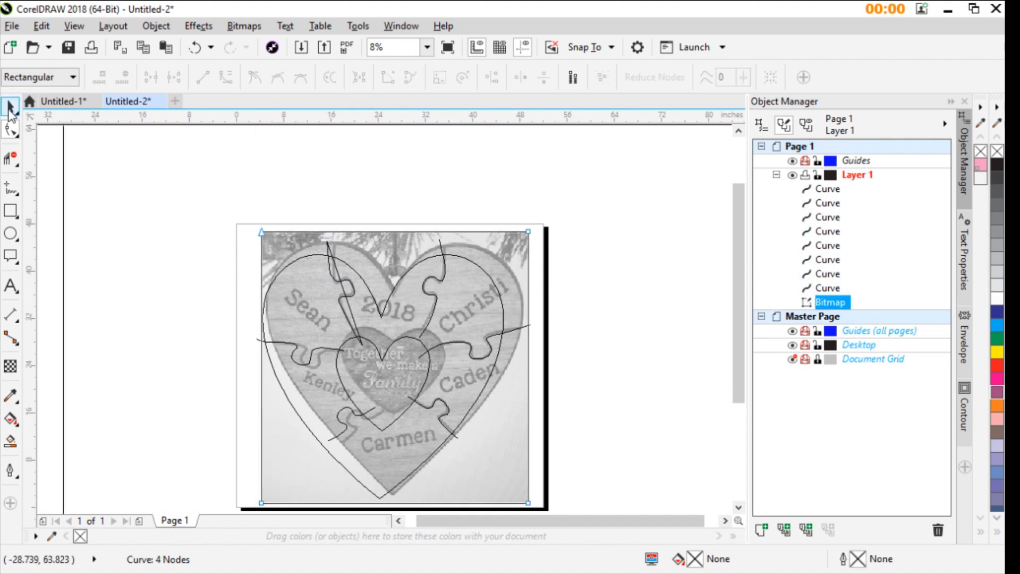
left_click(10, 108)
left_click_drag(262, 232, 564, 233)
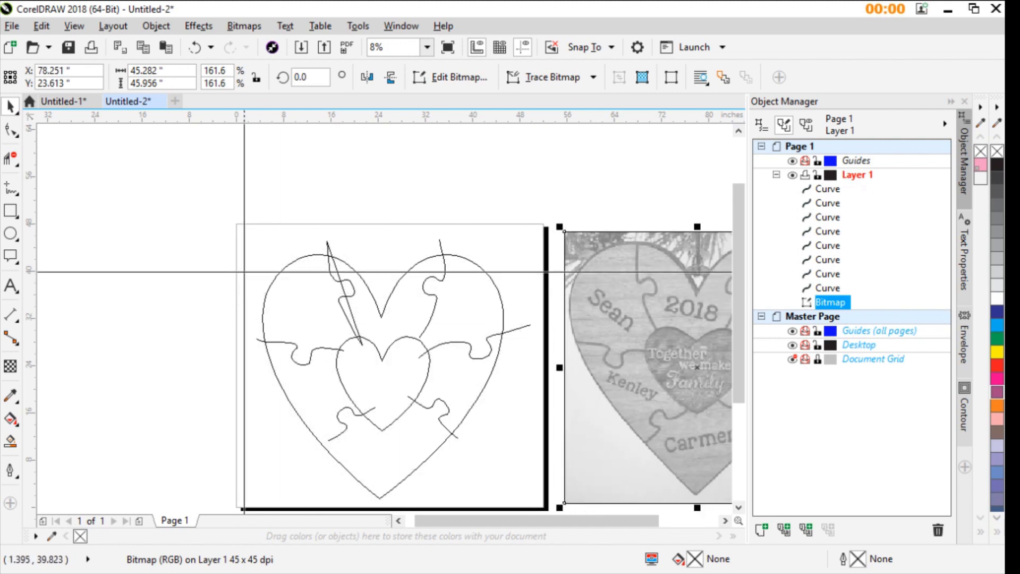
- Delete the upper-left divider's stray closing line and trim its ends outside the outer heart and inside the inner heart
scroll(244, 272, "up", 2)
left_click(554, 357)
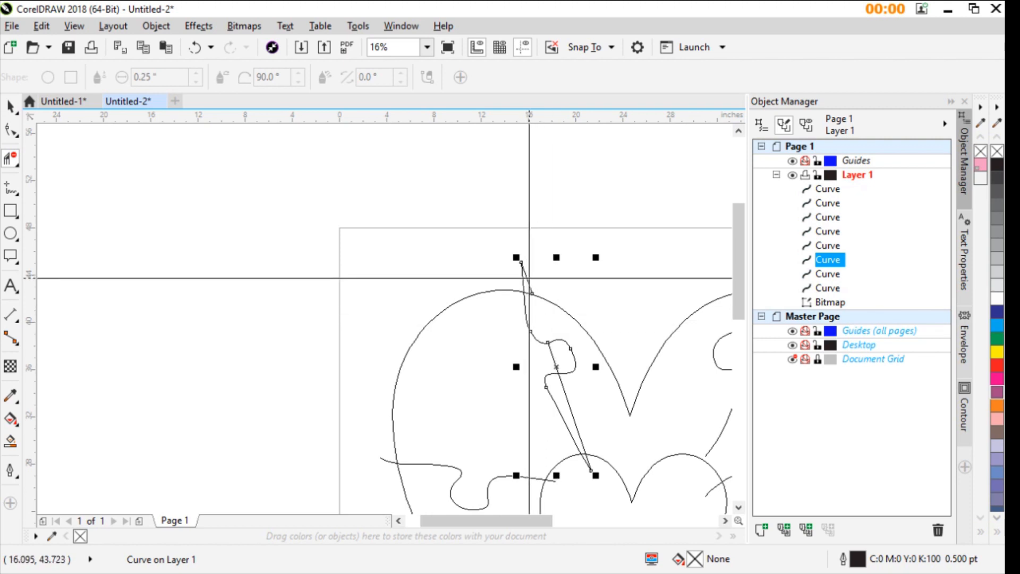
left_click_drag(528, 285, 549, 346)
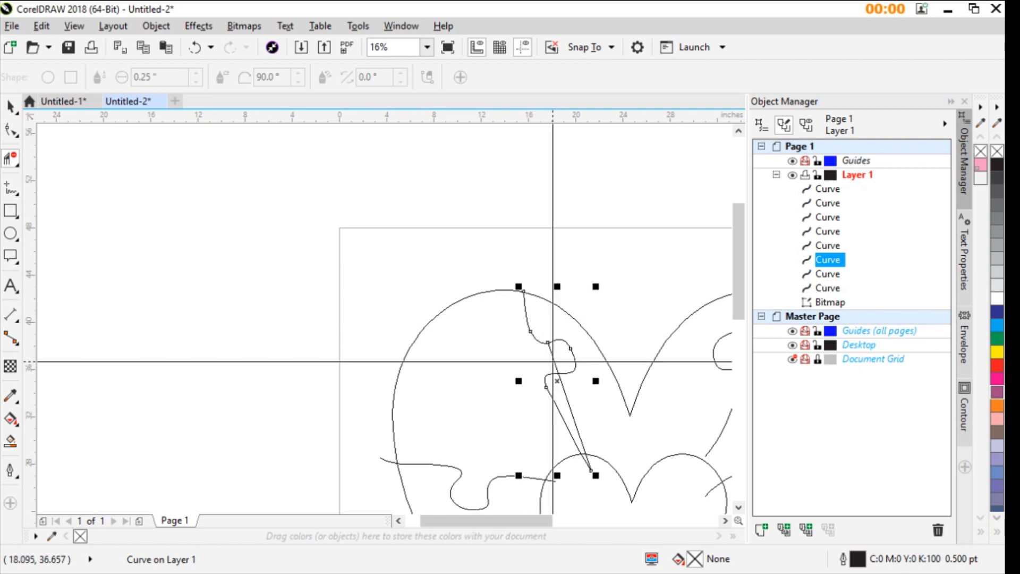
left_click(588, 467)
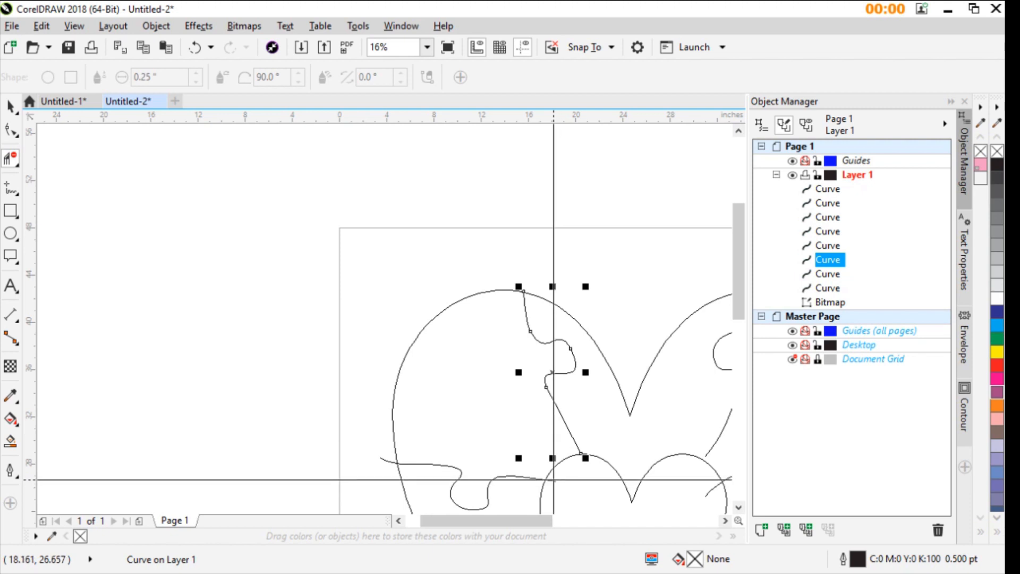
scroll(391, 318, "down", 1)
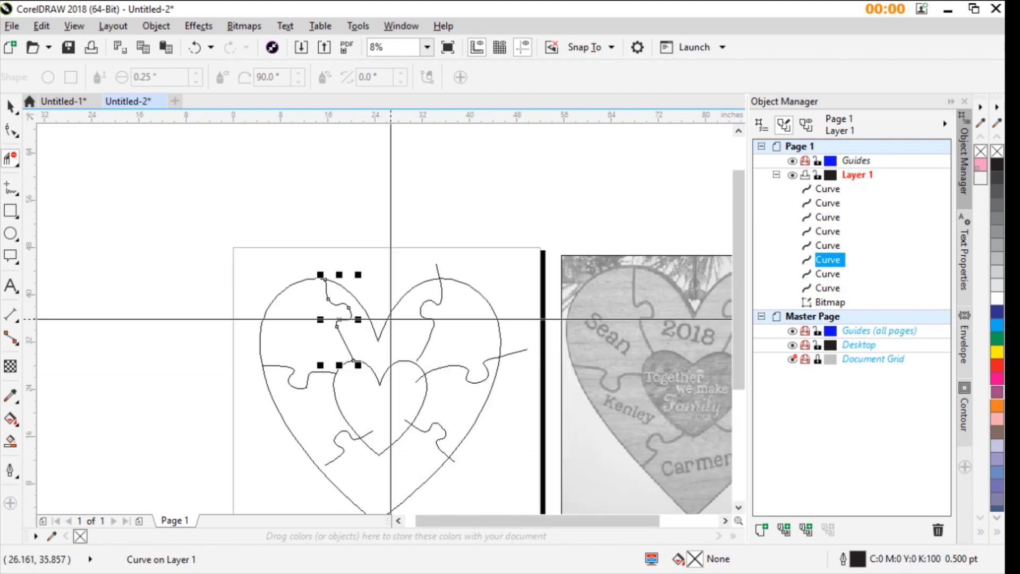
- Trim the upper-right divider's top end, both ends of the right divider and the lower-right divider's inner end at the heart outlines
scroll(419, 230, "up", 1)
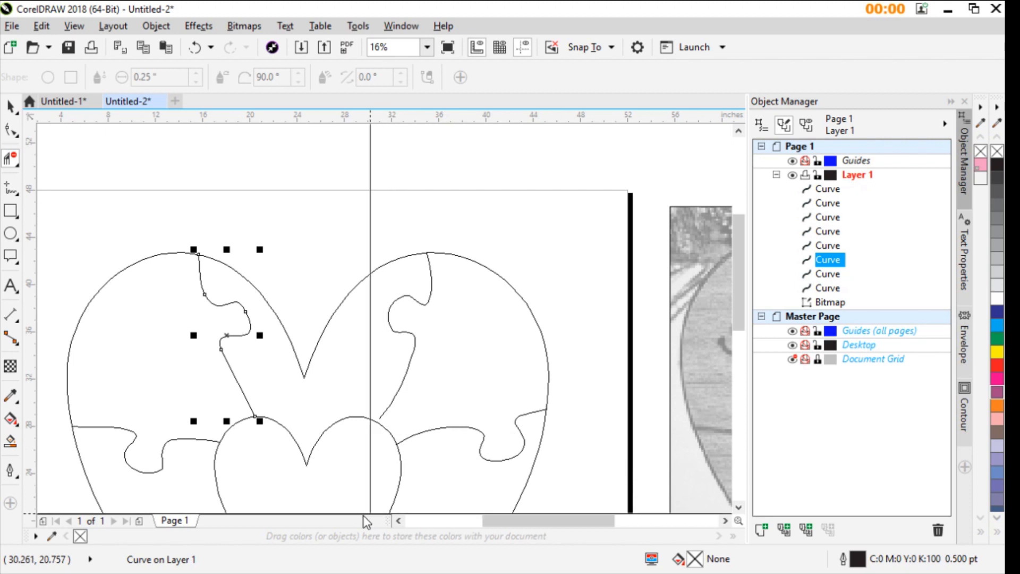
scroll(385, 319, "down", 1)
scroll(386, 319, "up", 1)
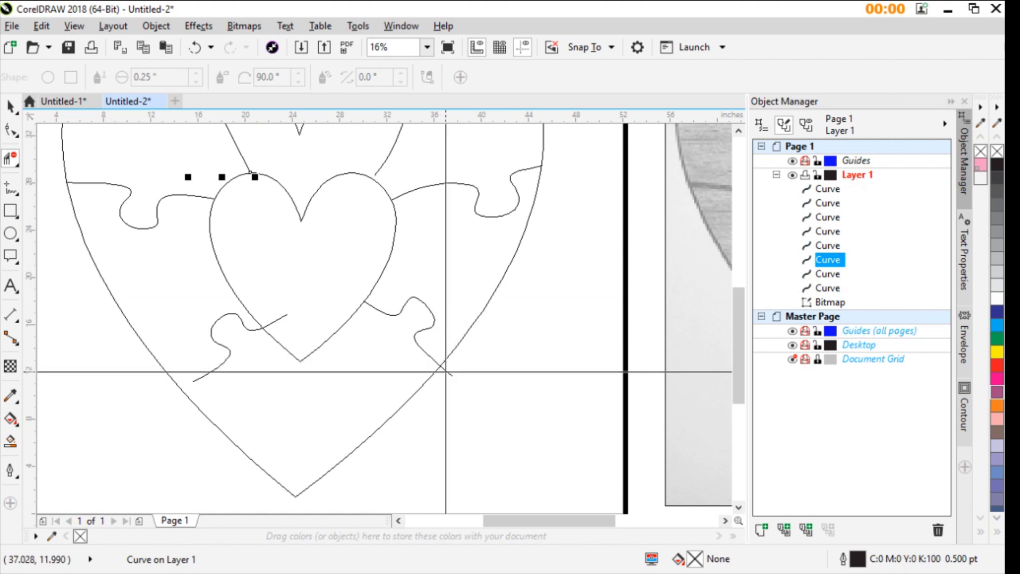
- Shift the lower-right and lower-left dividers slightly down and to the left so they overlap both heart outlines
left_click(12, 105)
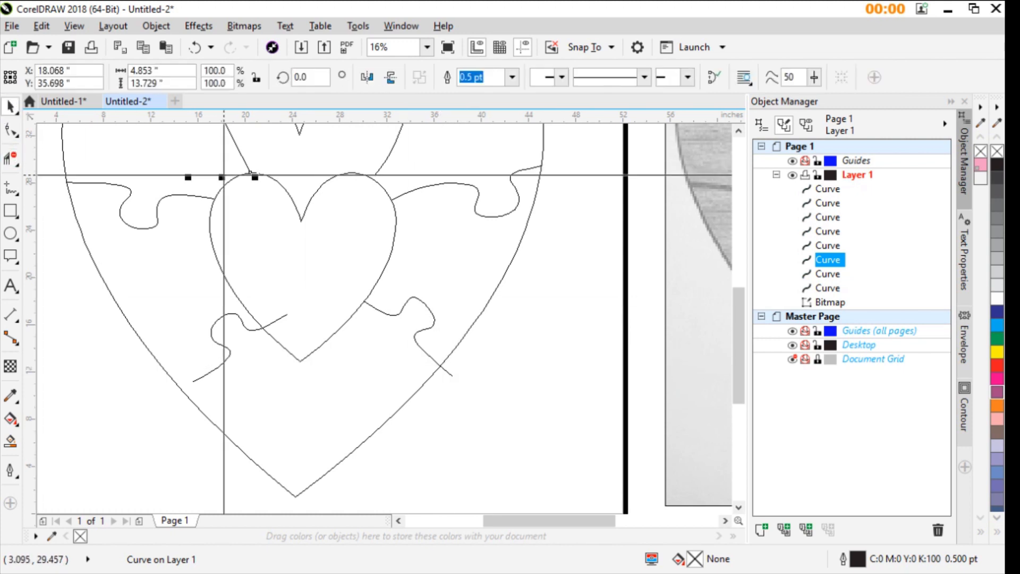
left_click(418, 346)
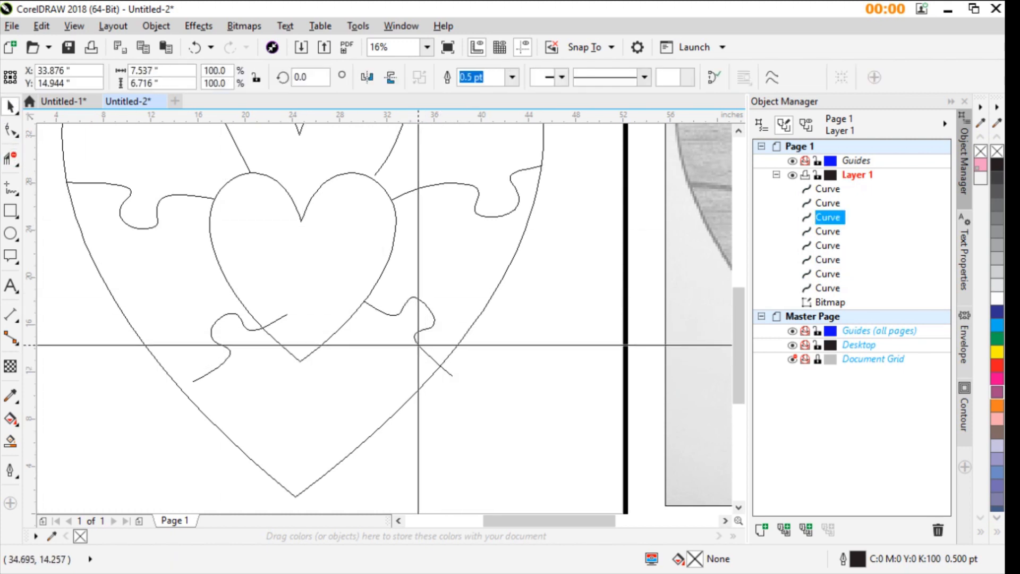
left_click_drag(417, 346, 390, 366)
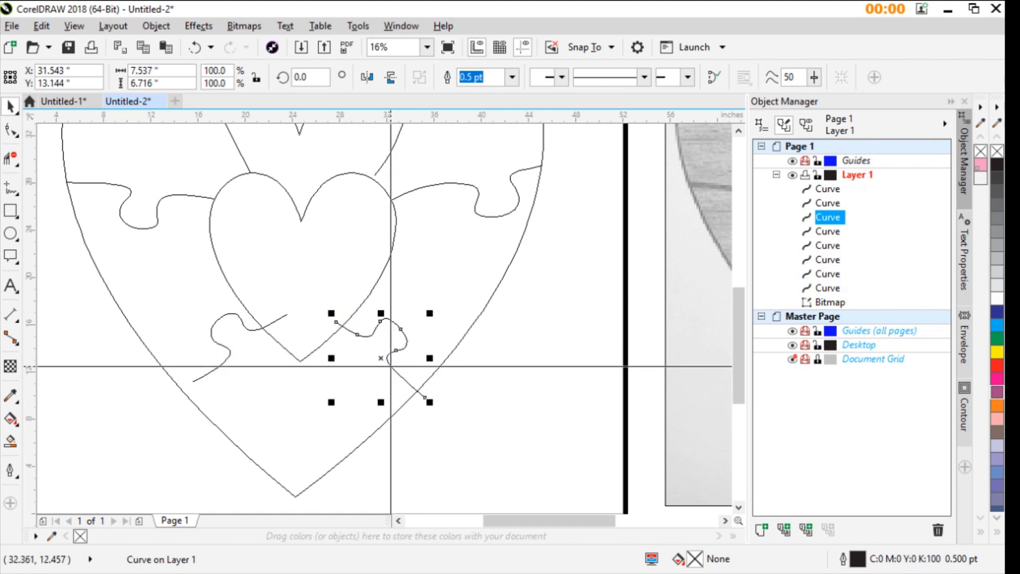
left_click_drag(223, 358, 212, 358)
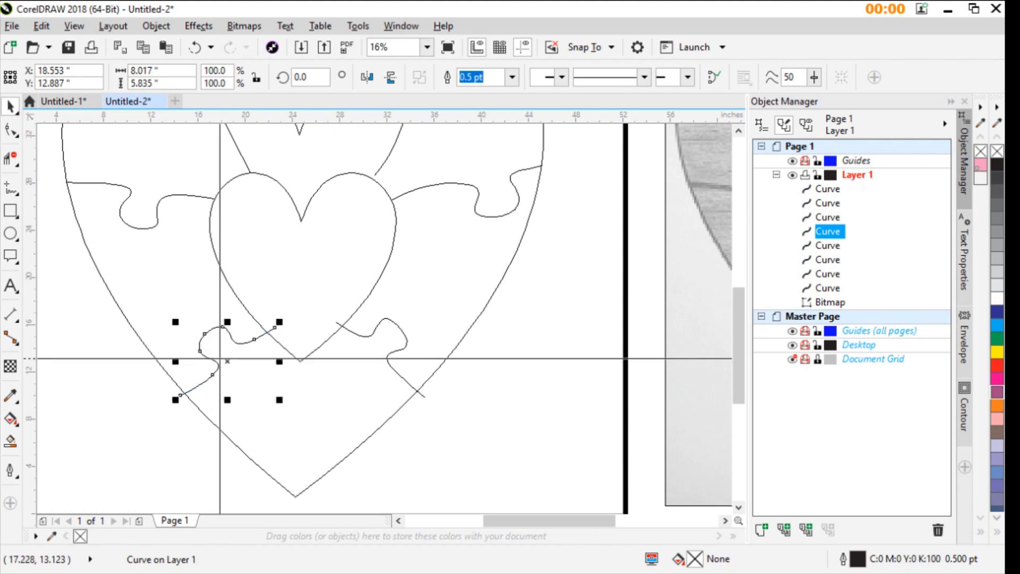
- Move the right divider slightly downward and to the left between the two hearts
scroll(389, 285, "down", 2)
scroll(385, 320, "up", 2)
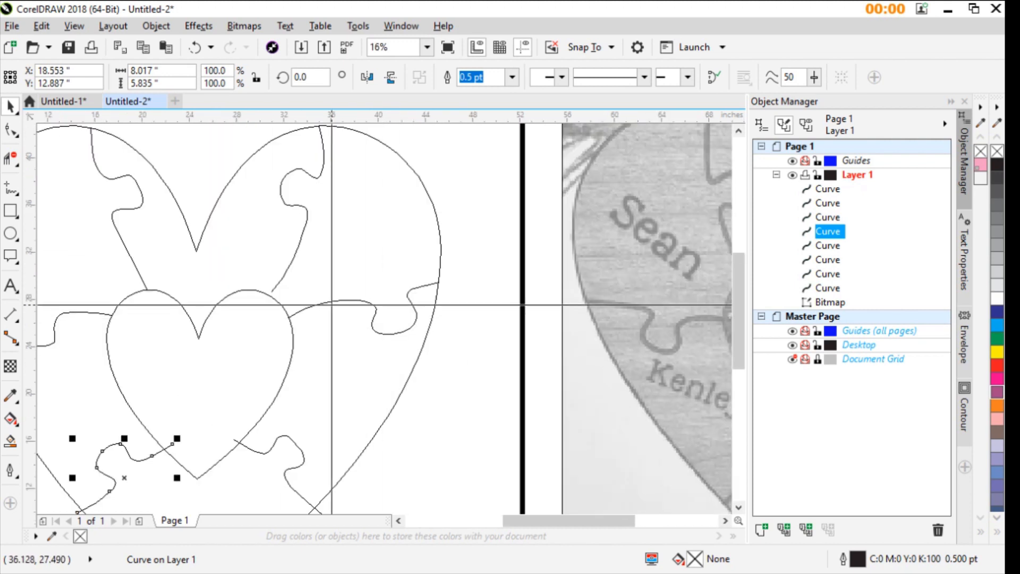
left_click(341, 318)
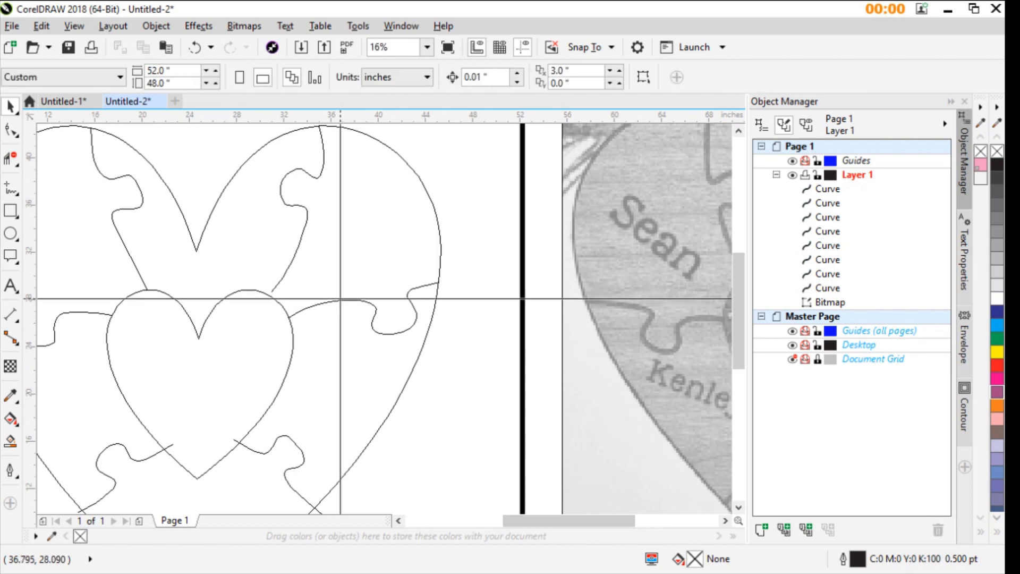
left_click(341, 302)
left_click(339, 314)
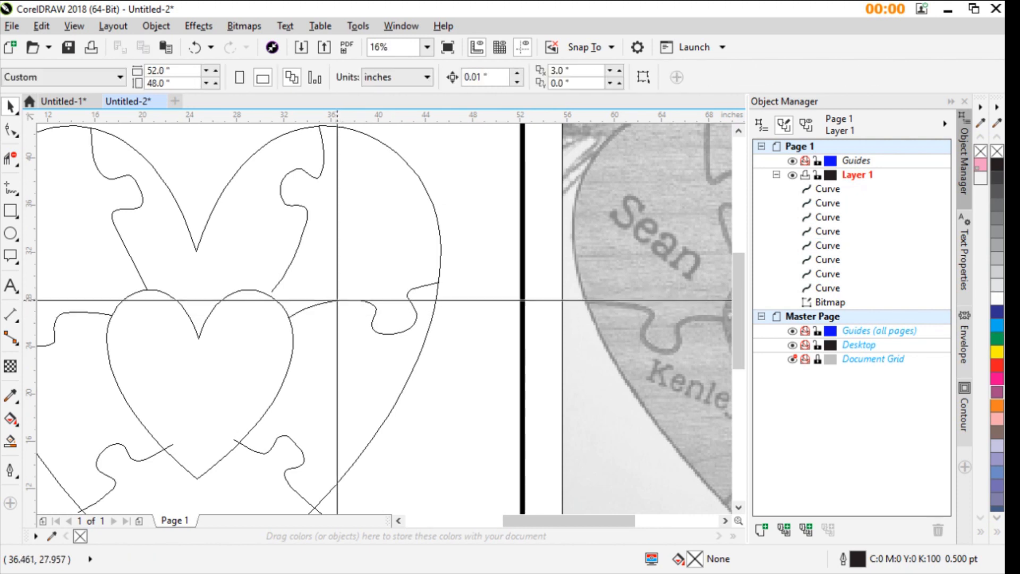
left_click(337, 300)
left_click_drag(338, 300, 337, 308)
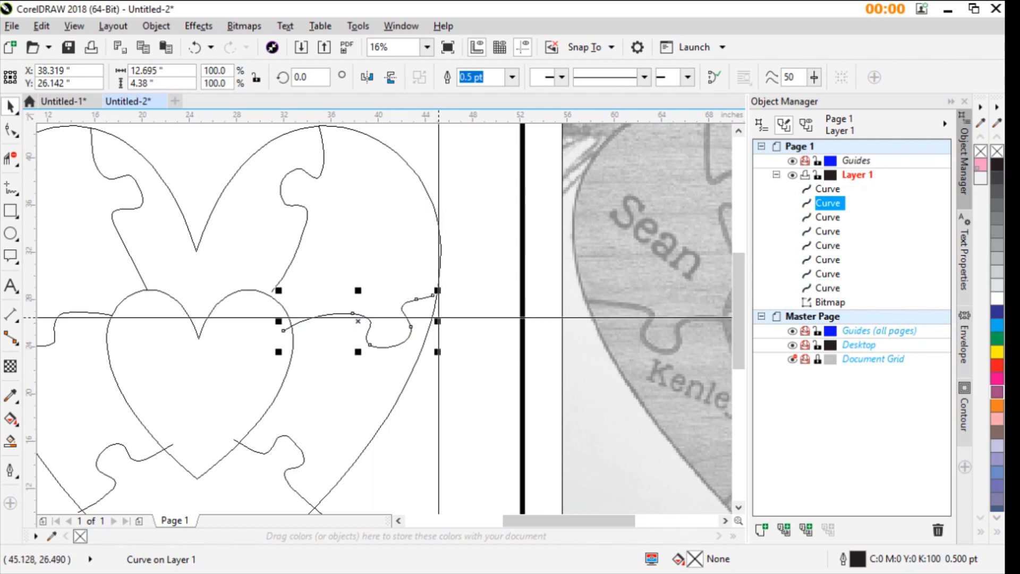
- Rotate the right divider slightly clockwise to about 354° and shift it left, keeping its original unmirrored orientation
left_click(408, 320)
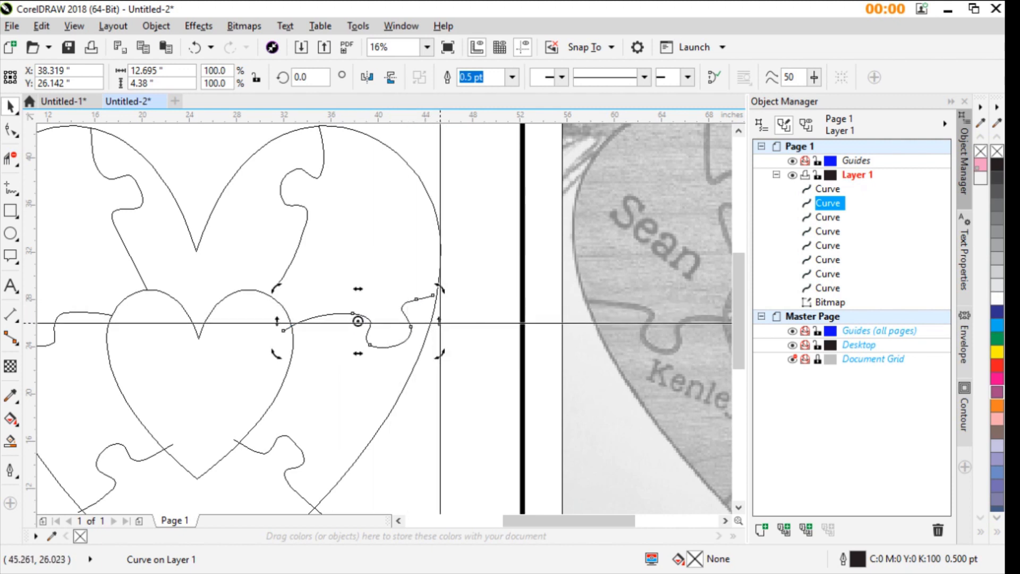
left_click_drag(440, 323, 446, 329)
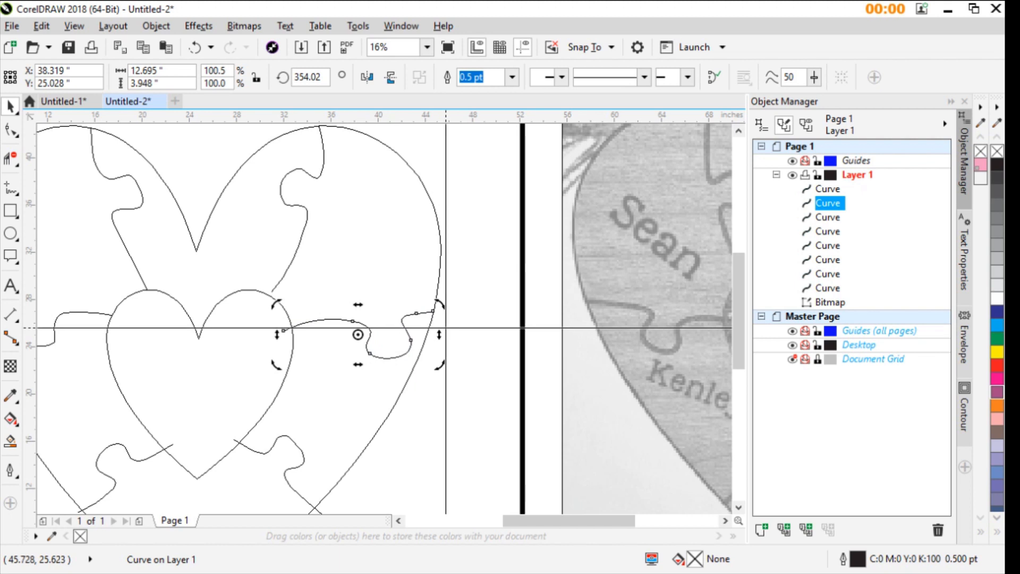
left_click(368, 79)
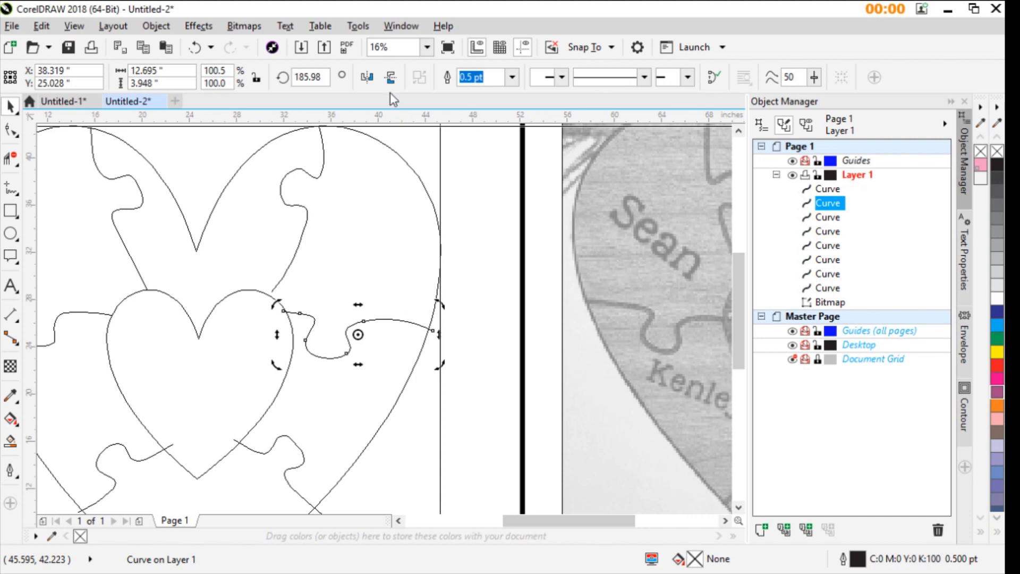
left_click(368, 78)
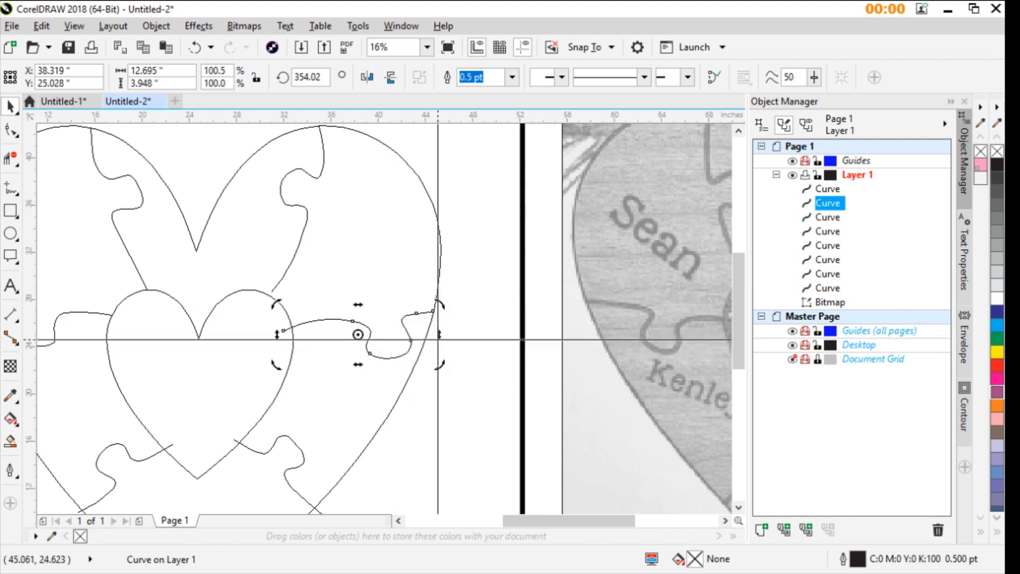
left_click_drag(413, 323, 391, 318)
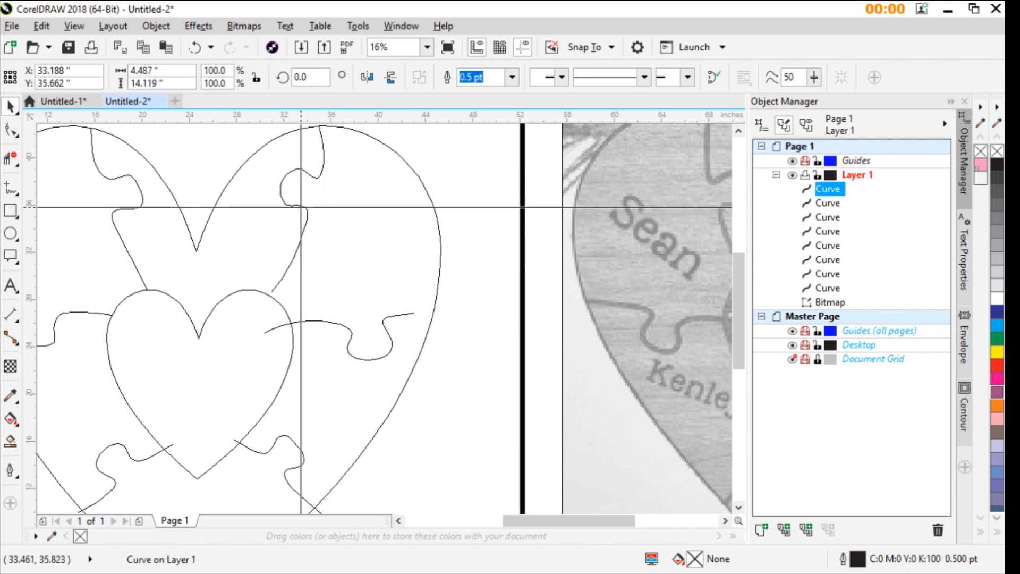
- Nudge the upper-right divider down and left and rotate it to about 354°
left_click_drag(300, 207, 296, 216)
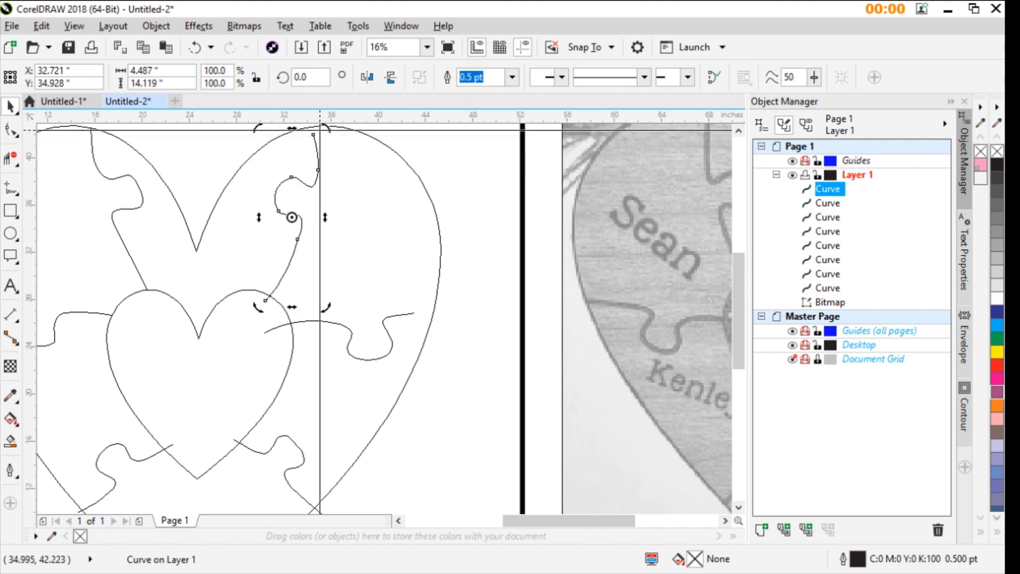
left_click_drag(328, 127, 345, 143)
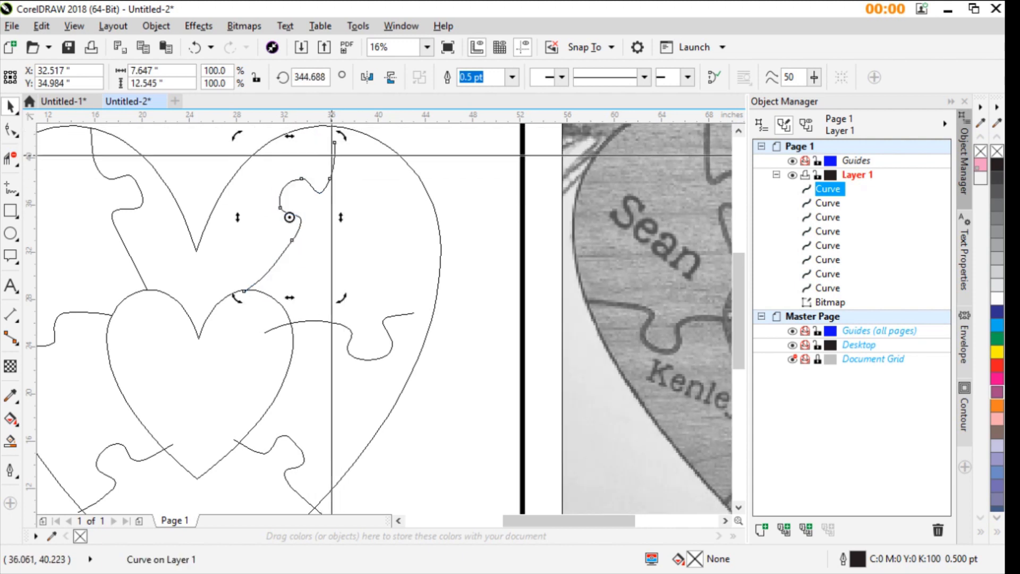
scroll(341, 157, "up", 1)
left_click_drag(341, 133, 330, 128)
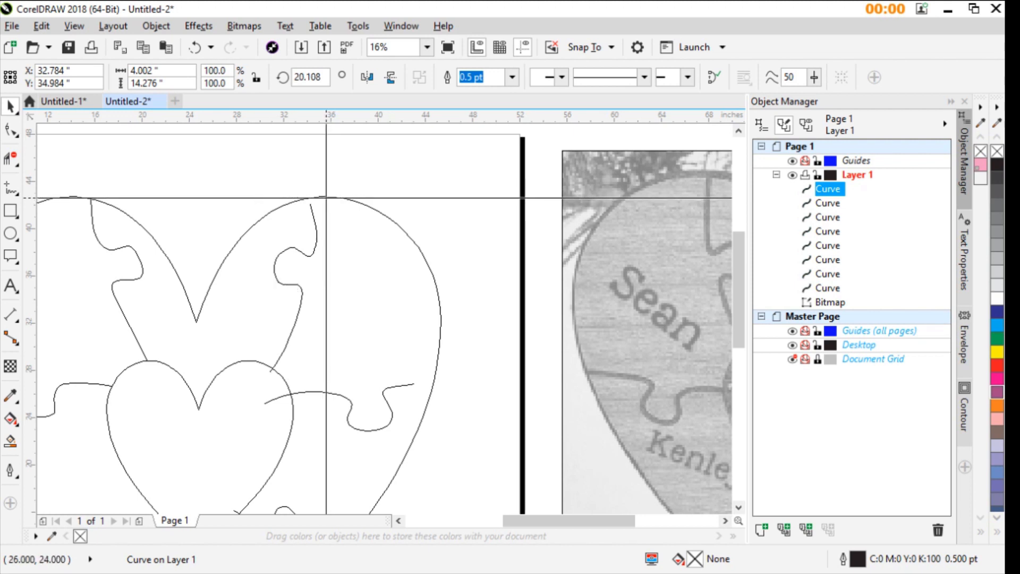
left_click_drag(326, 201, 332, 204)
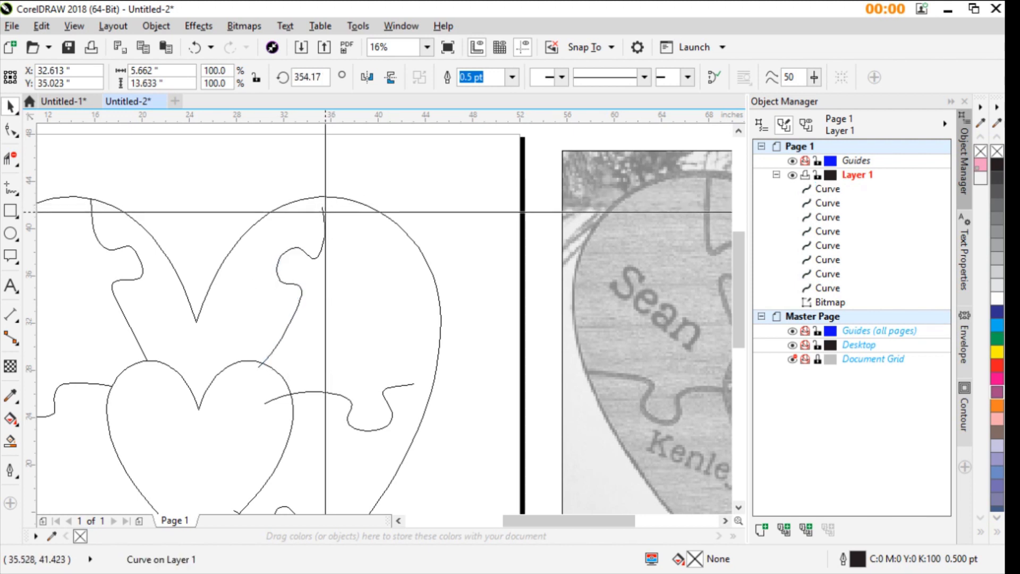
- Enlarge the upper-right divider proportionally to about 108% so it spans from the inner heart to the outer heart
key("Escape")
left_click(325, 210)
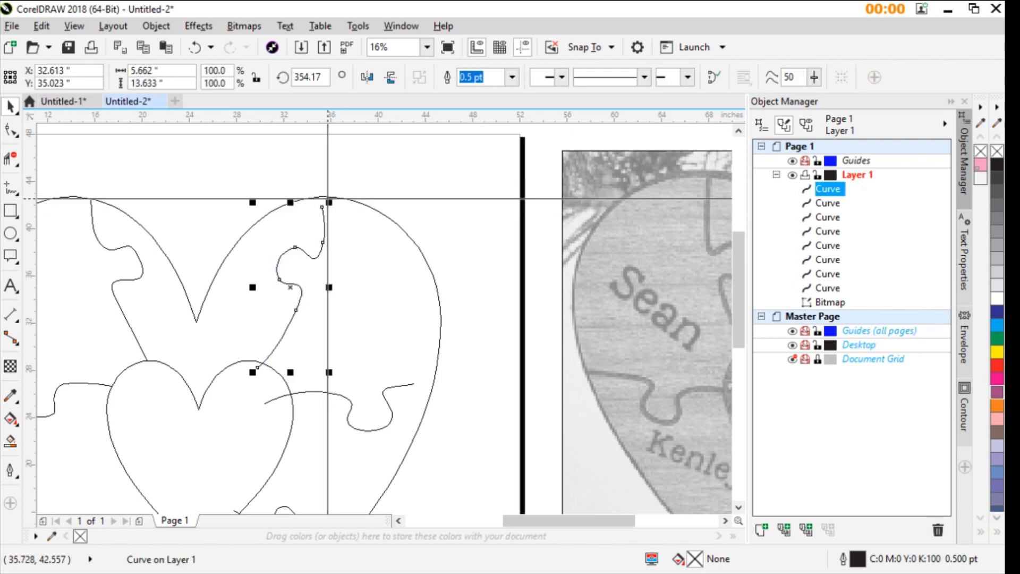
left_click_drag(325, 201, 346, 190)
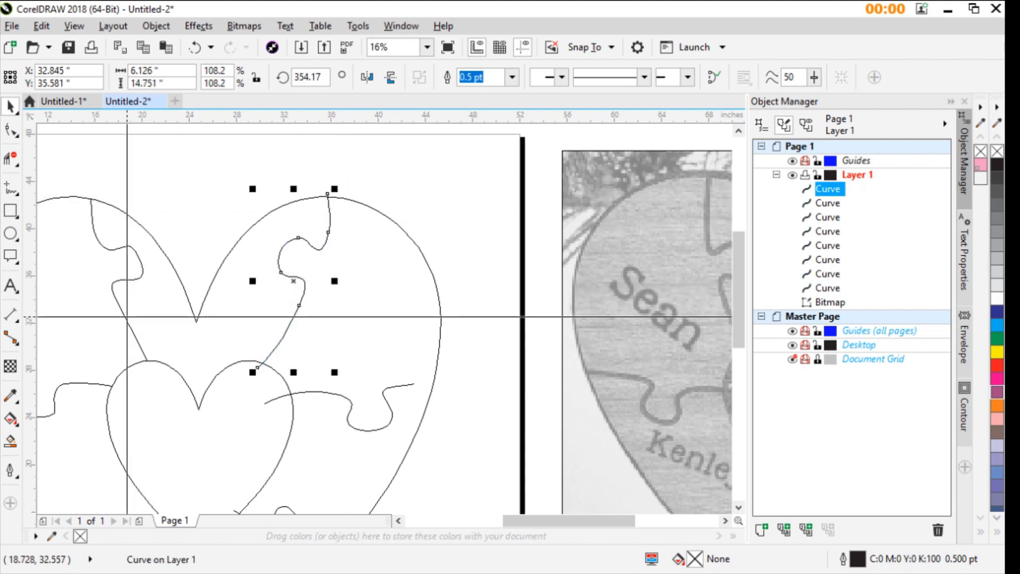
- Rotate the right divider further clockwise to about 346.6° and shift it left so its inner end overlaps the inner heart
scroll(123, 319, "down", 1)
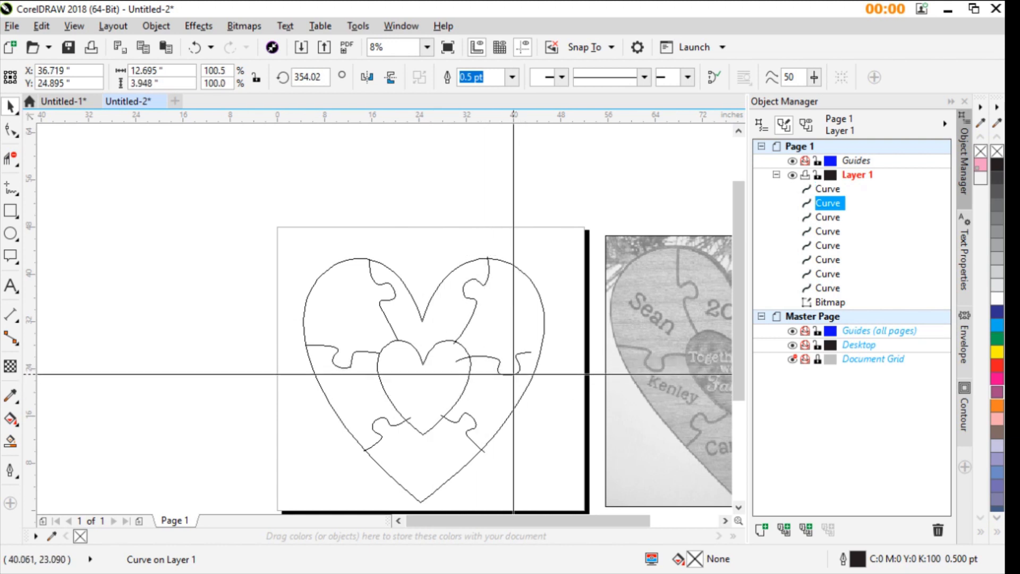
left_click_drag(514, 374, 522, 375)
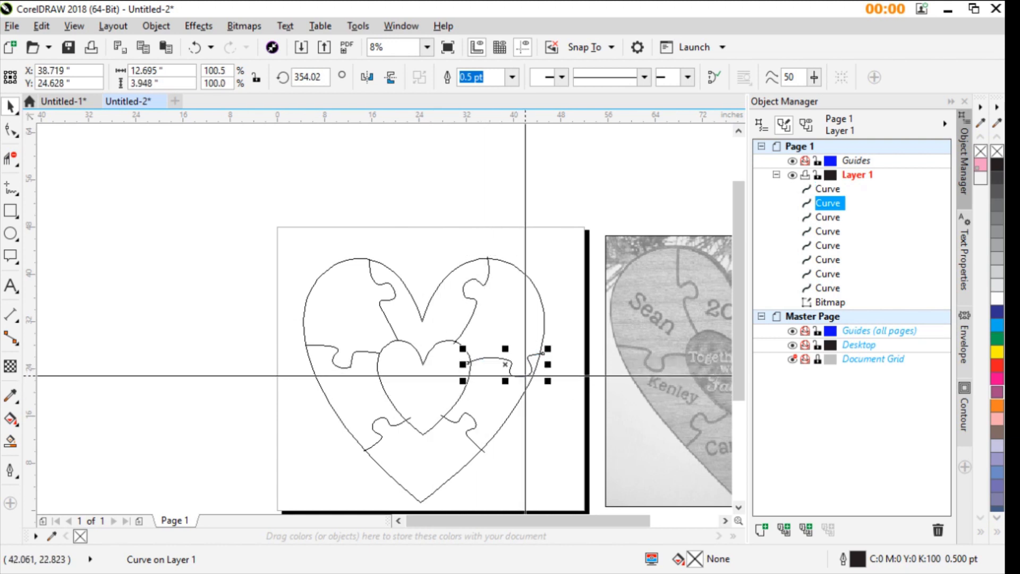
left_click_drag(549, 381, 543, 387)
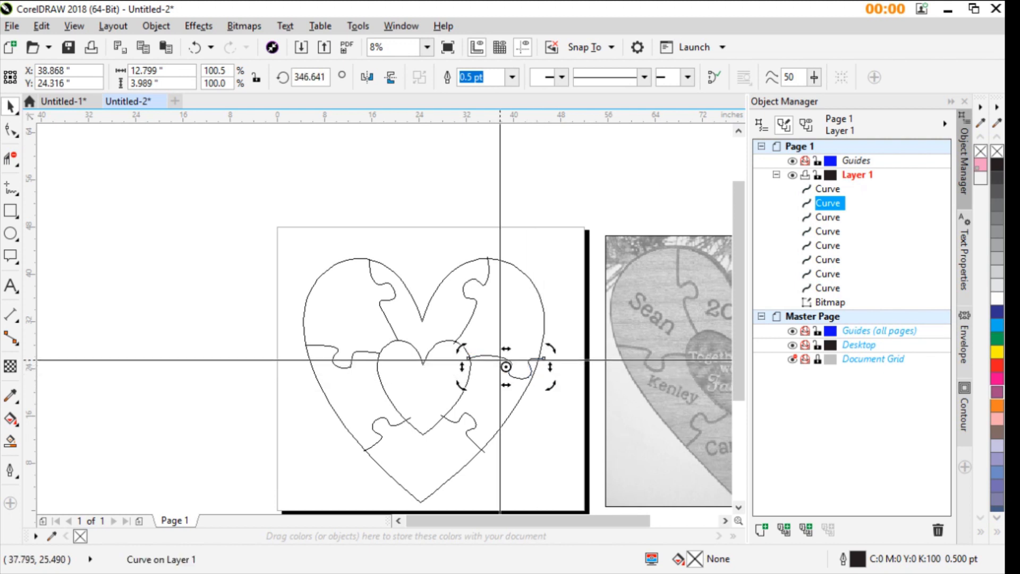
left_click(490, 357)
left_click(494, 357)
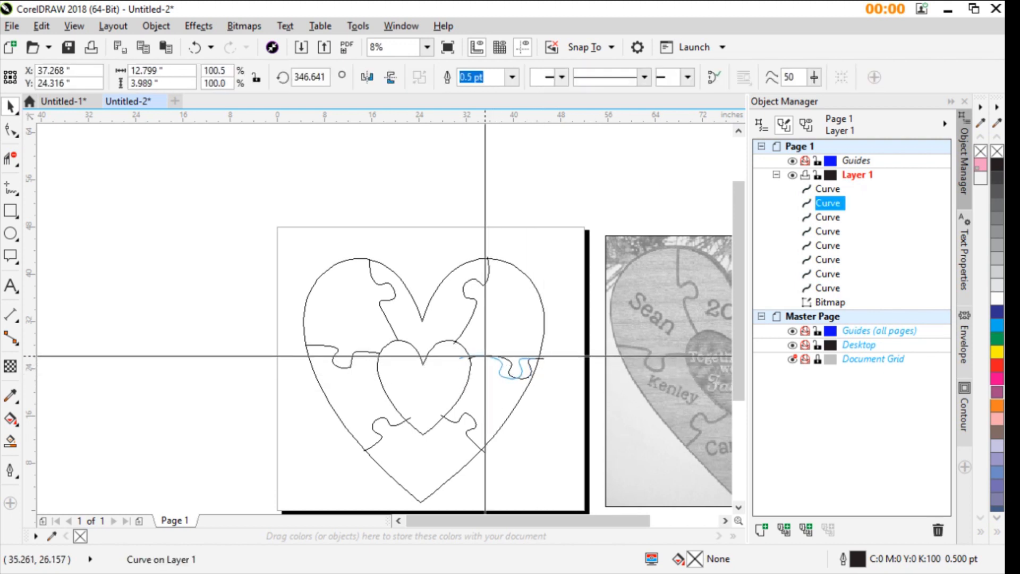
left_click_drag(482, 356, 482, 357)
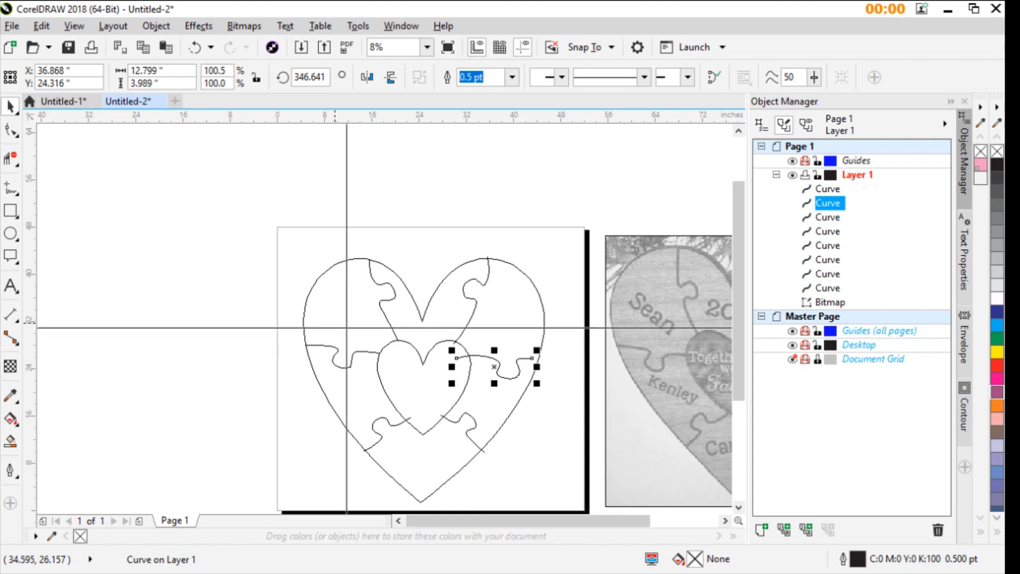
- Extend the right divider's outer end past the outer heart and adjust its tab nodes to reshape the neck and narrow the tab
left_click(8, 128)
scroll(519, 356, "up", 1)
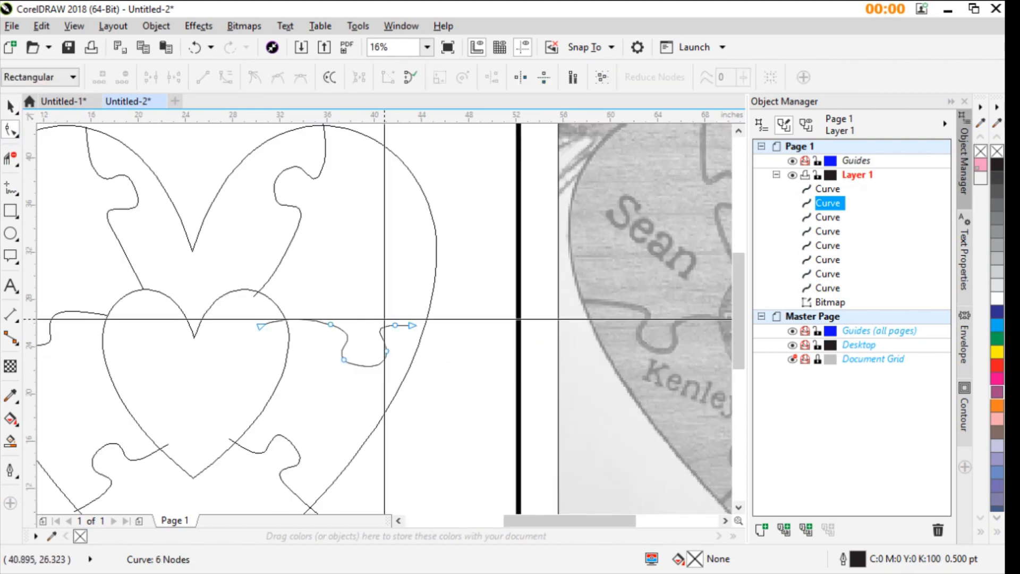
left_click_drag(414, 324, 434, 330)
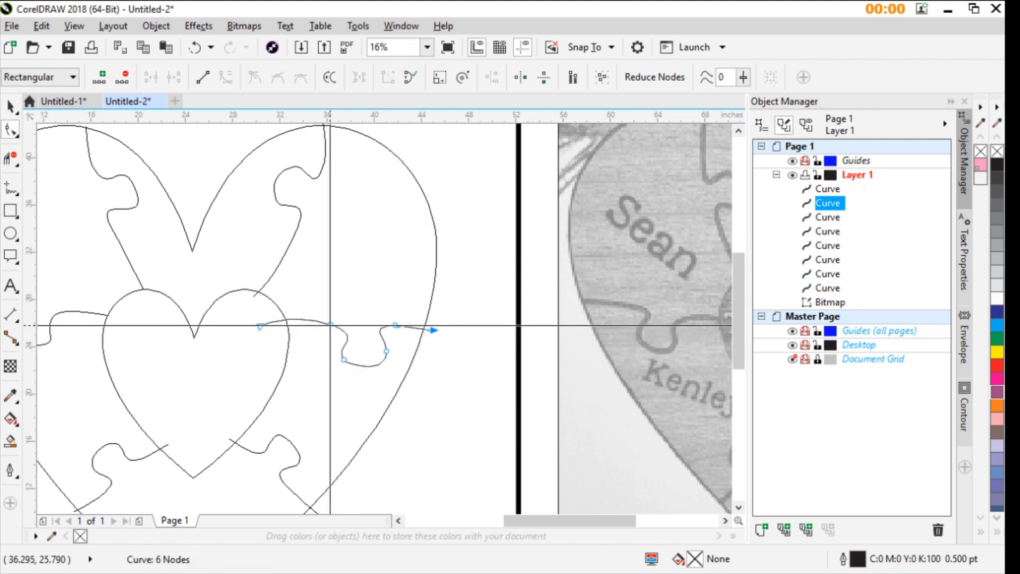
left_click_drag(331, 326, 328, 320)
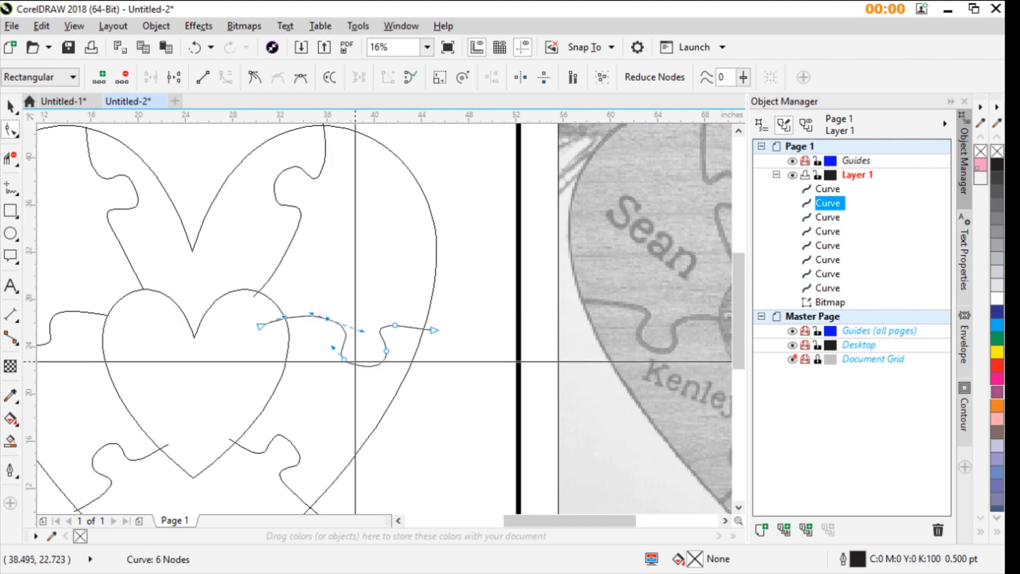
left_click_drag(345, 360, 381, 351)
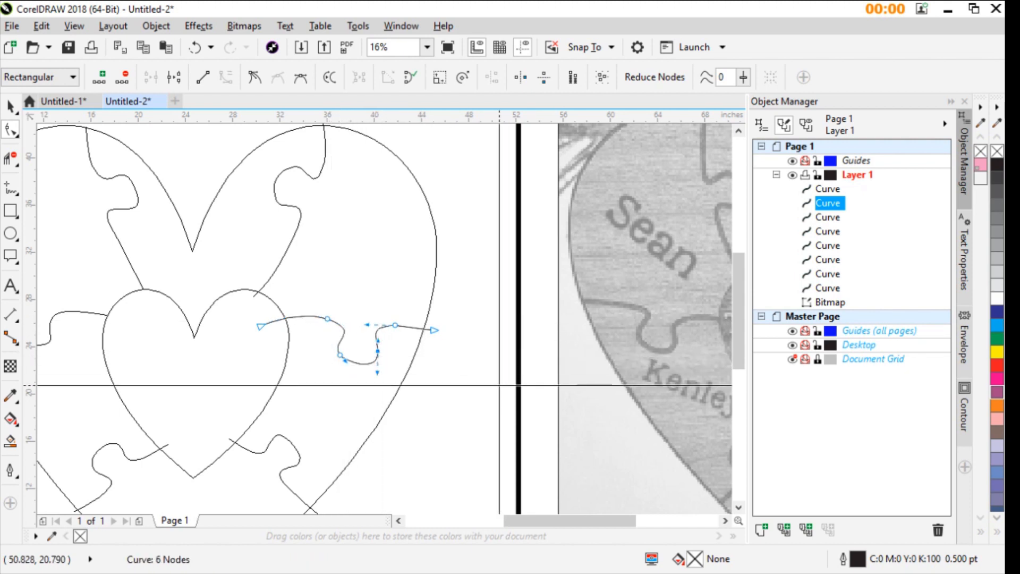
- Lower the tab nodes of the upper-right and upper-left dividers while leaving their end nodes in place
left_click(298, 216)
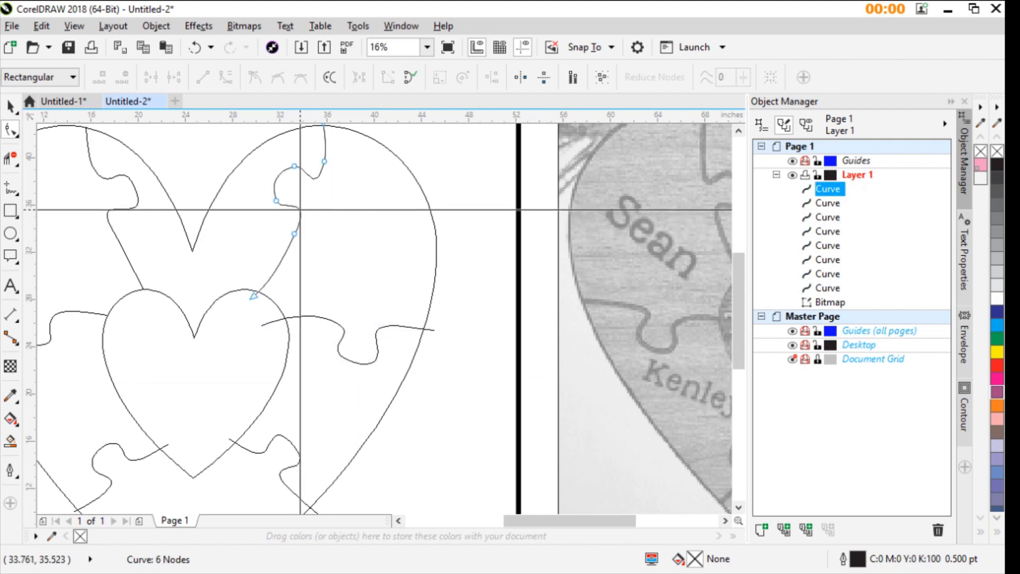
left_click_drag(217, 142, 294, 245)
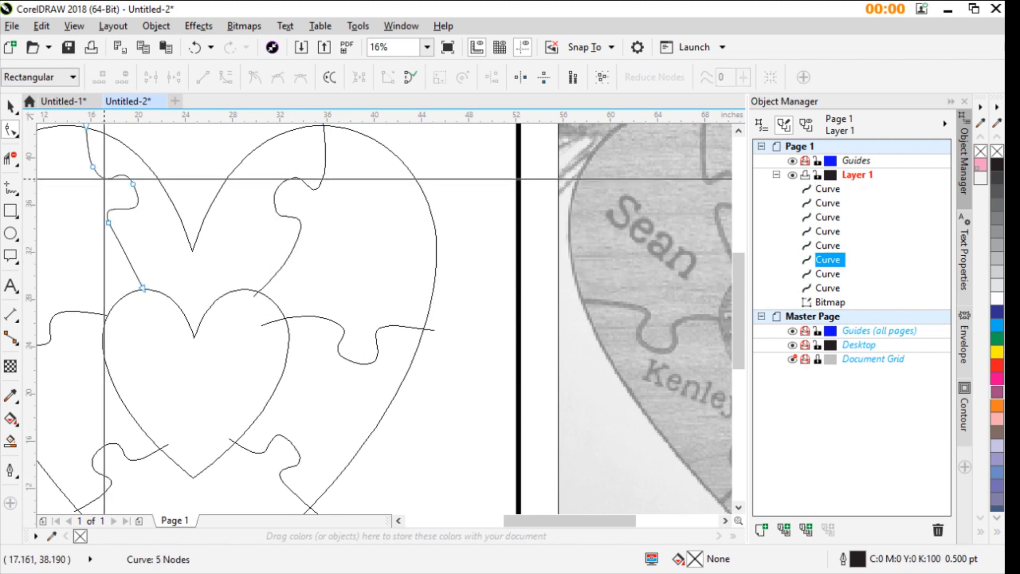
left_click_drag(59, 158, 179, 246)
left_click_drag(112, 220, 112, 232)
- Trim the lower-right divider's overhanging ends outside the outer heart and inside the inner heart
scroll(377, 349, "down", 1)
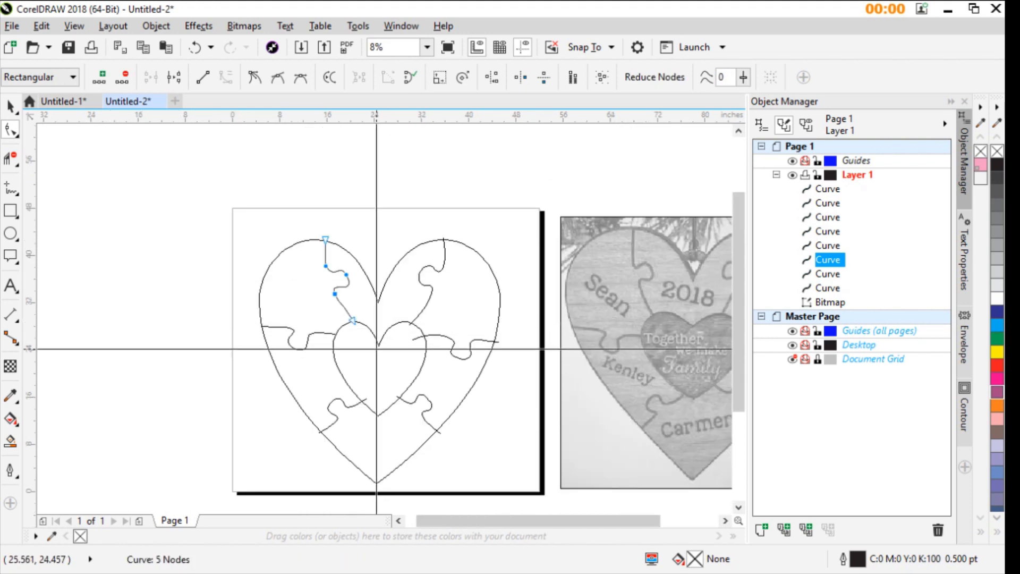
scroll(377, 349, "up", 1)
scroll(351, 348, "down", 1)
scroll(346, 348, "up", 1)
scroll(391, 337, "down", 1)
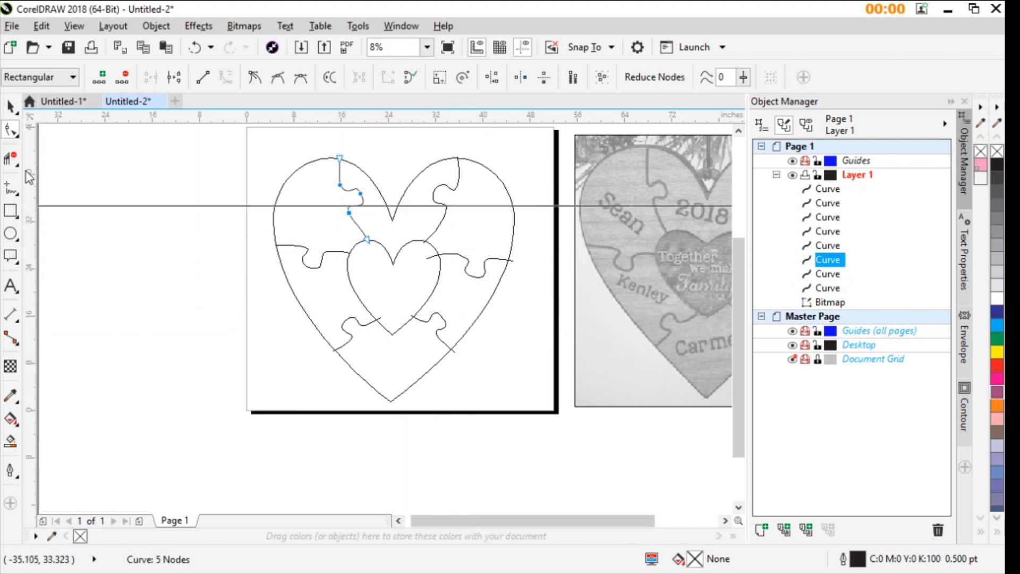
left_click(12, 157)
scroll(372, 297, "up", 2)
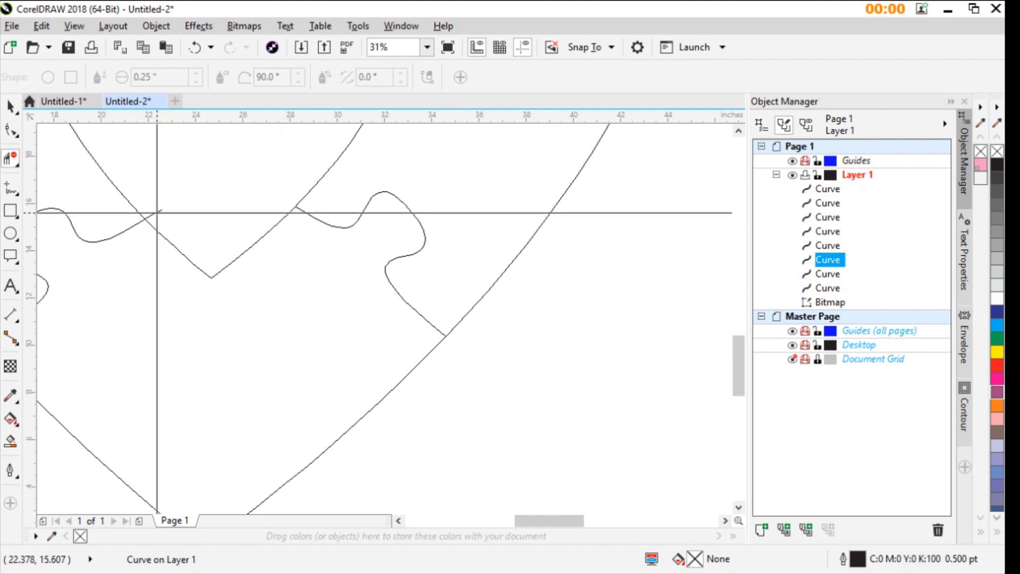
- Trim the lower-left divider's overhanging ends at both hearts and the right divider's end inside the inner heart
scroll(154, 337, "down", 1)
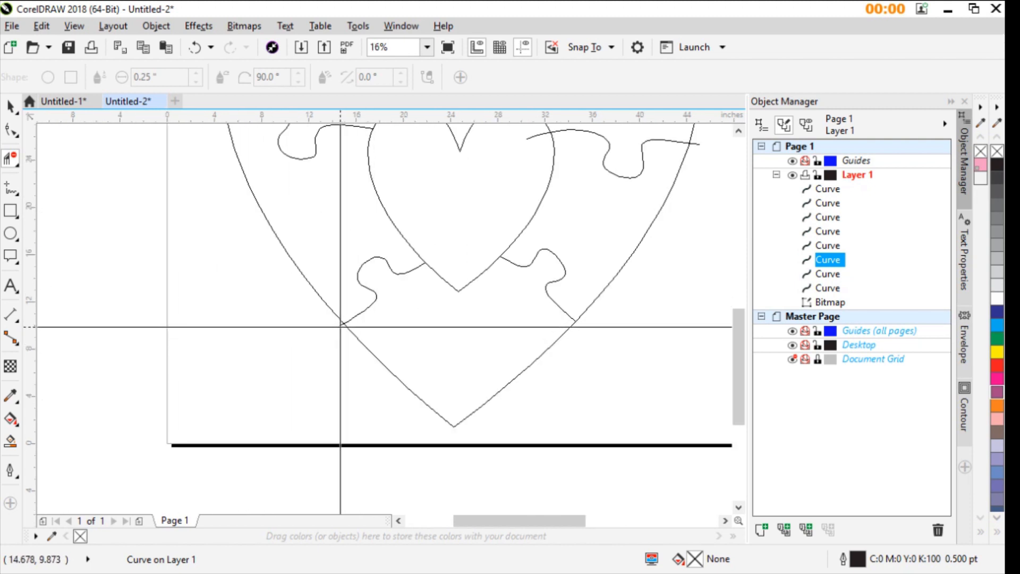
scroll(328, 238, "down", 1)
scroll(301, 162, "up", 1)
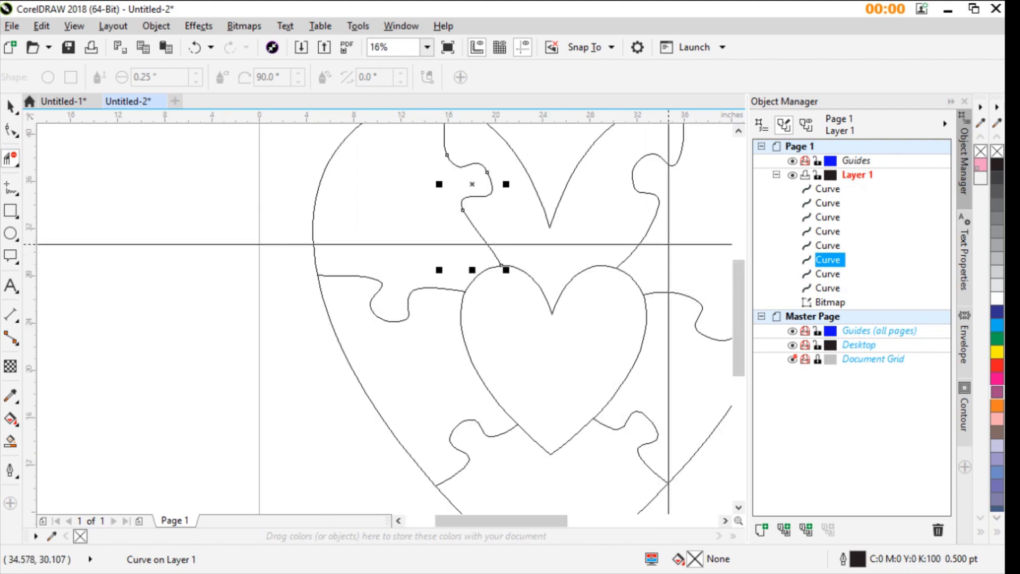
scroll(663, 244, "down", 1)
scroll(349, 285, "up", 1)
- Trim the upper-right divider's top end and the right divider's outer end where they overhang the outer heart
scroll(392, 283, "up", 2)
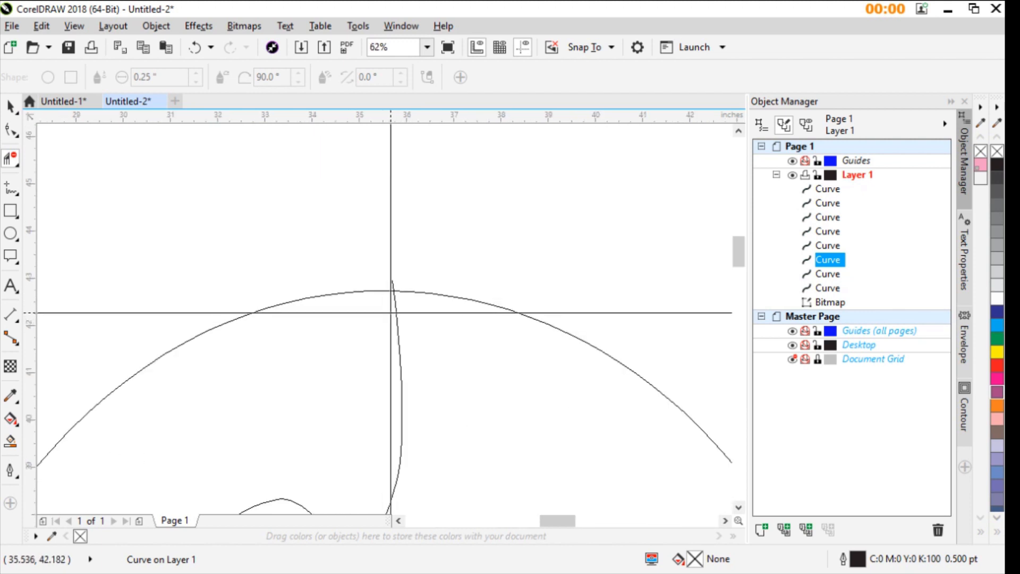
scroll(462, 335, "down", 2)
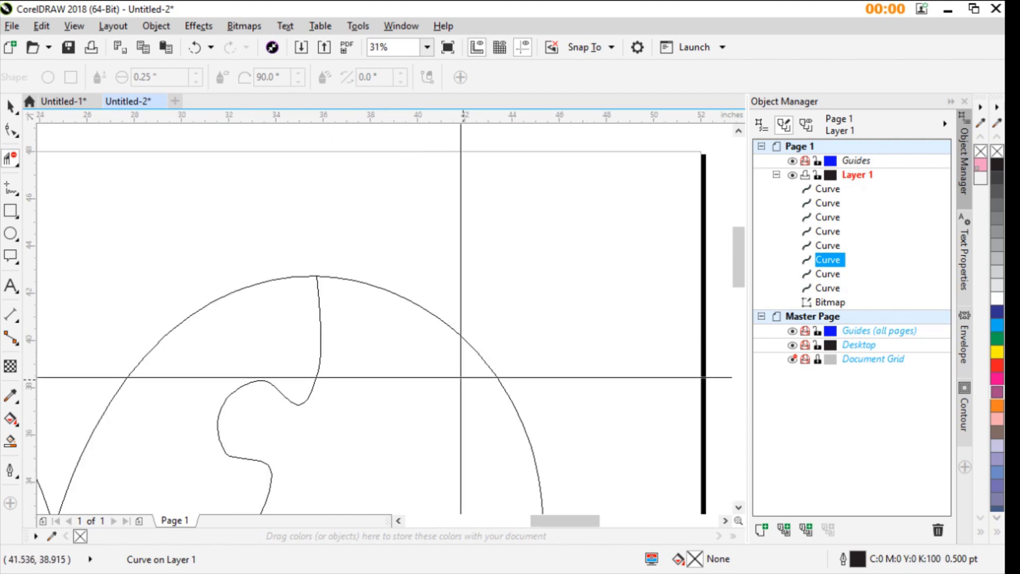
scroll(399, 329, "up", 1)
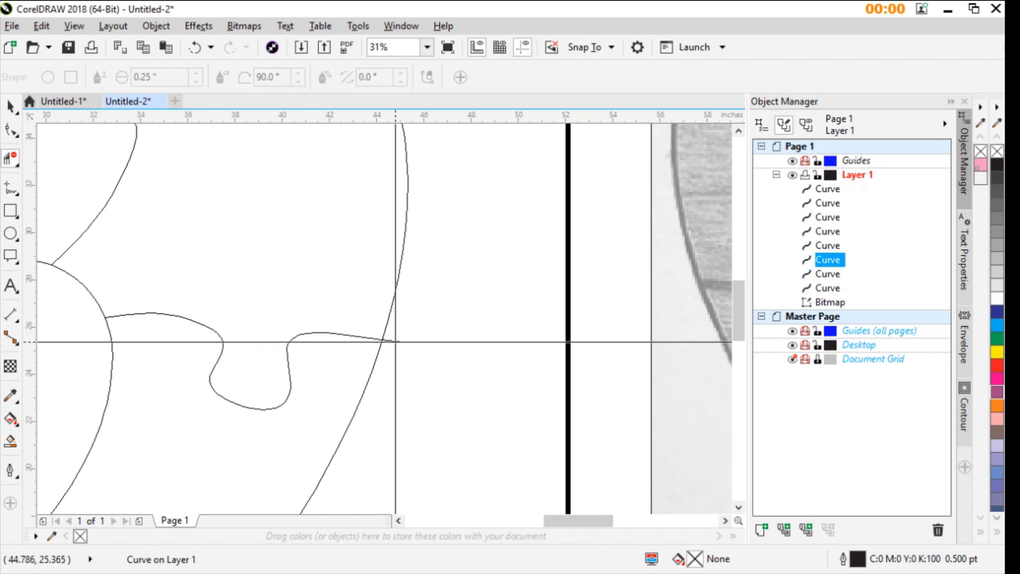
left_click(396, 342)
scroll(143, 261, "down", 1)
scroll(182, 157, "up", 1)
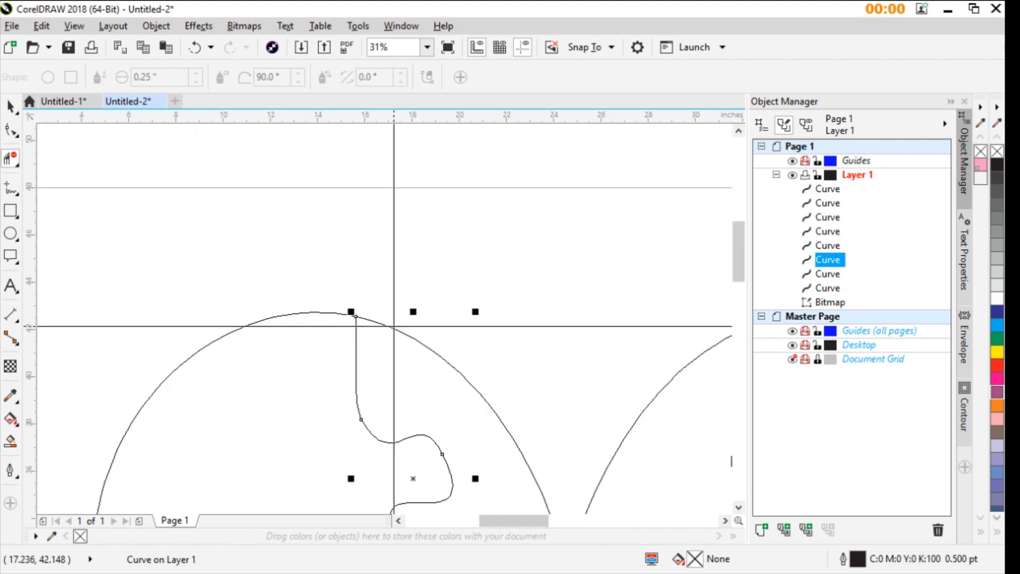
- Fill the inner heart with 80% black in the enhanced view
scroll(379, 316, "up", 1)
scroll(448, 438, "down", 1)
scroll(448, 438, "down", 1)
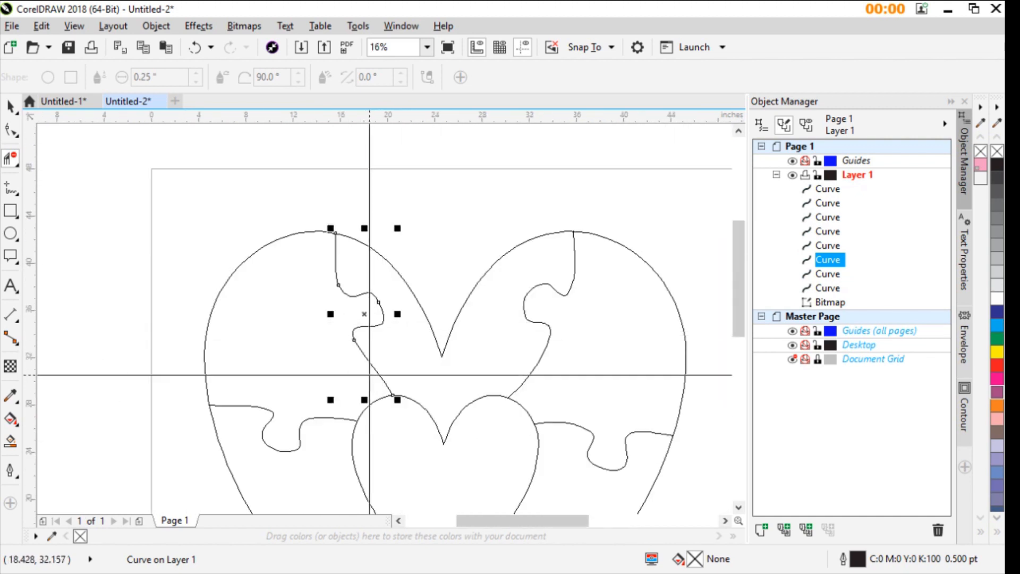
scroll(366, 340, "up", 1)
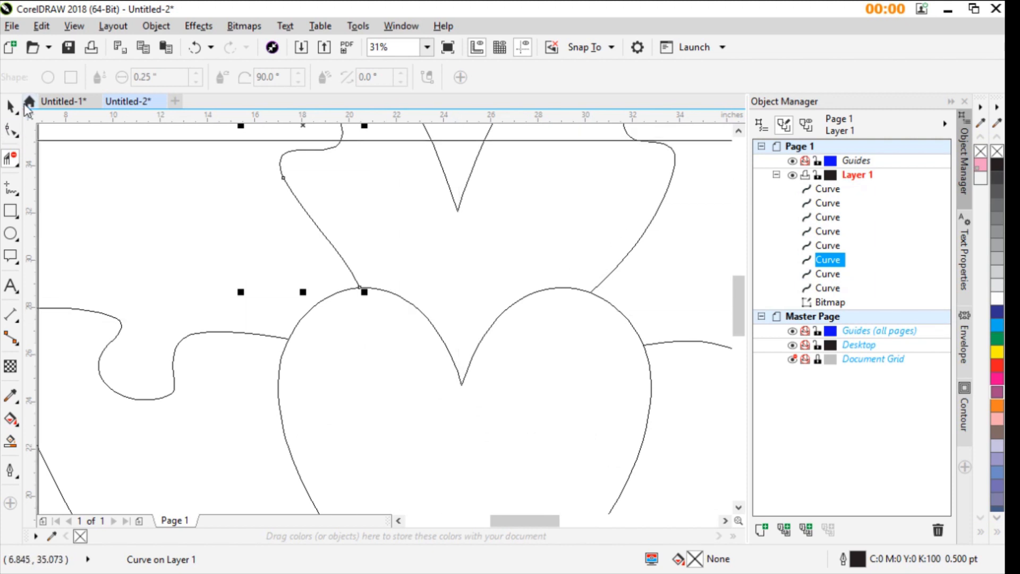
left_click(10, 106)
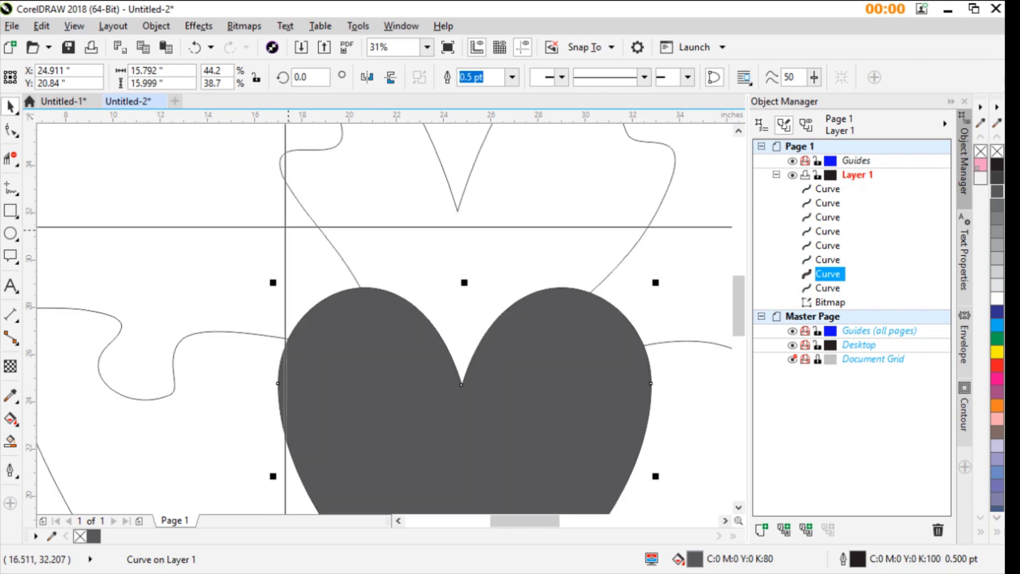
- Switch the drawing to wireframe view and back to enhanced view to compare how the inner heart's fill displays
scroll(280, 324, "down", 2)
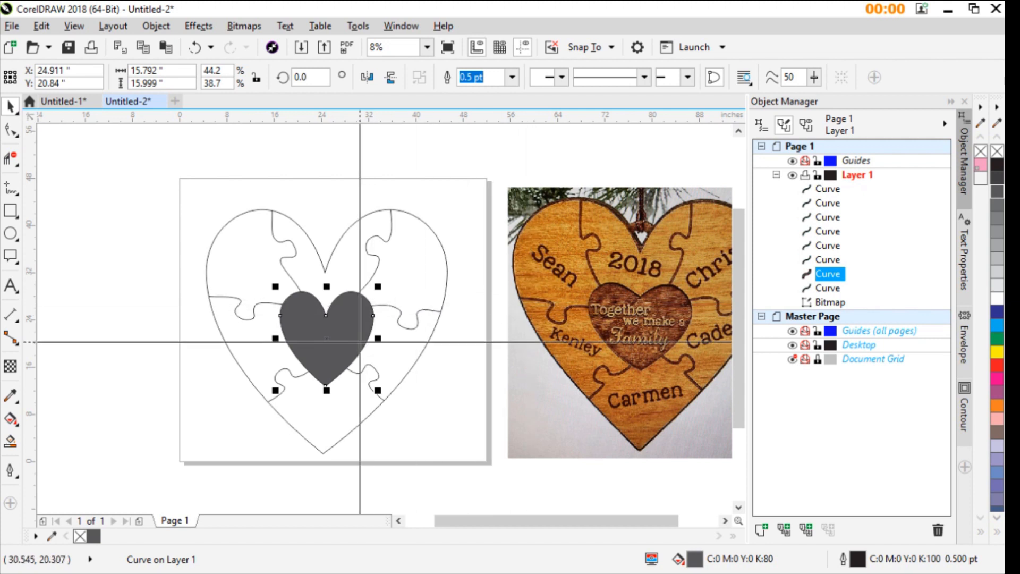
scroll(366, 329, "up", 1)
scroll(415, 298, "down", 1)
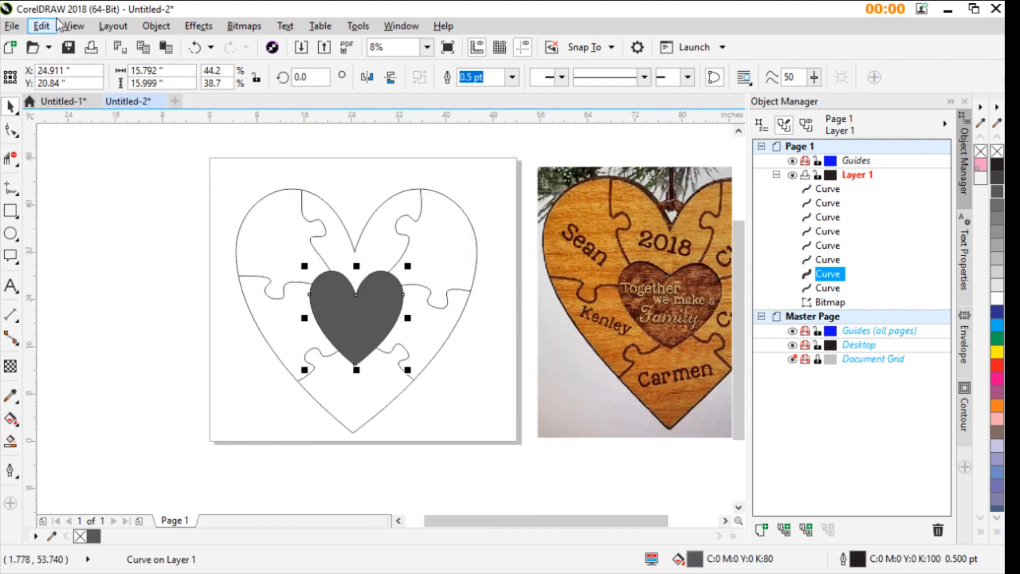
left_click(77, 23)
left_click(95, 45)
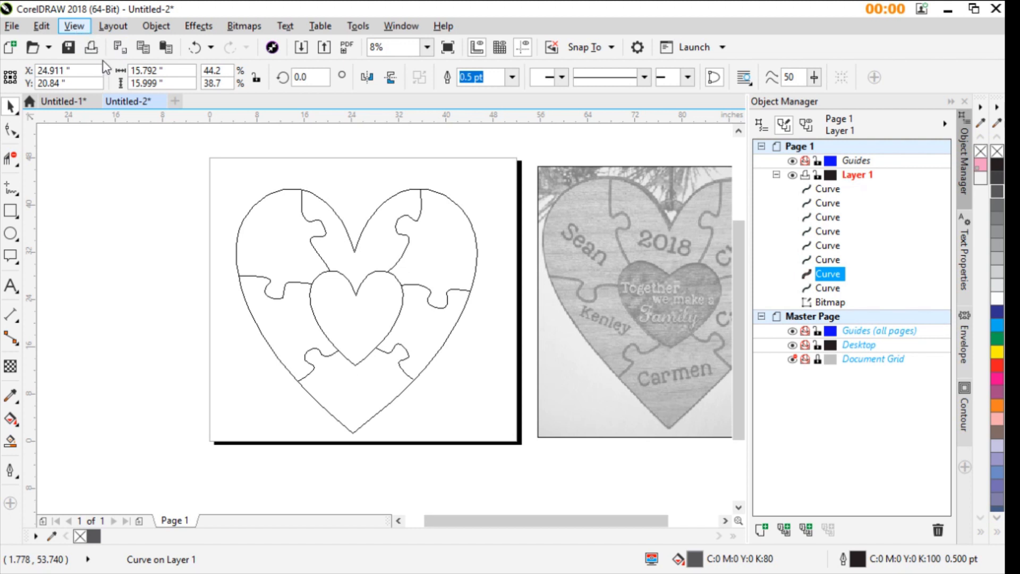
key("shift+F9")
scroll(362, 314, "up", 2)
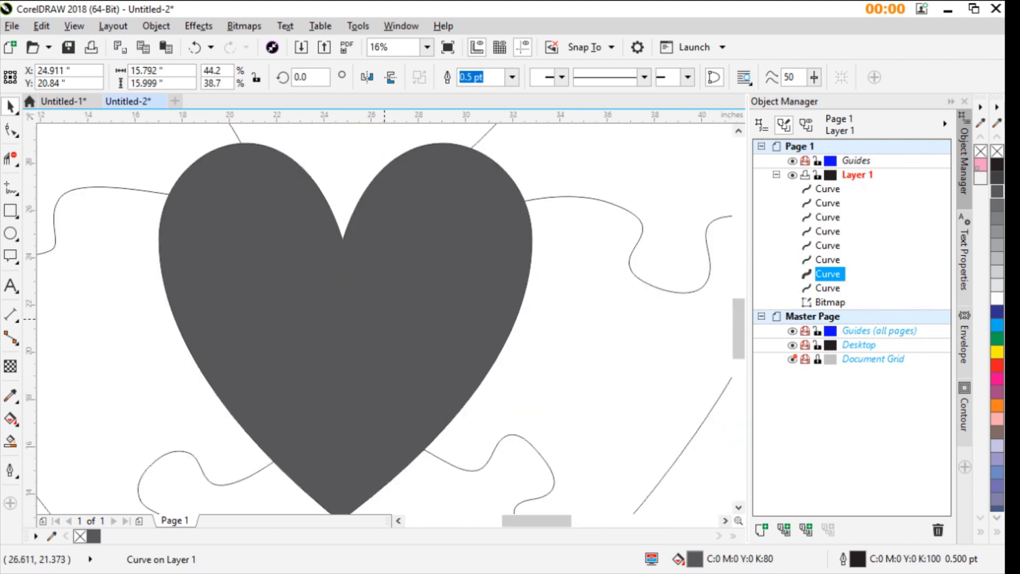
scroll(388, 320, "down", 1)
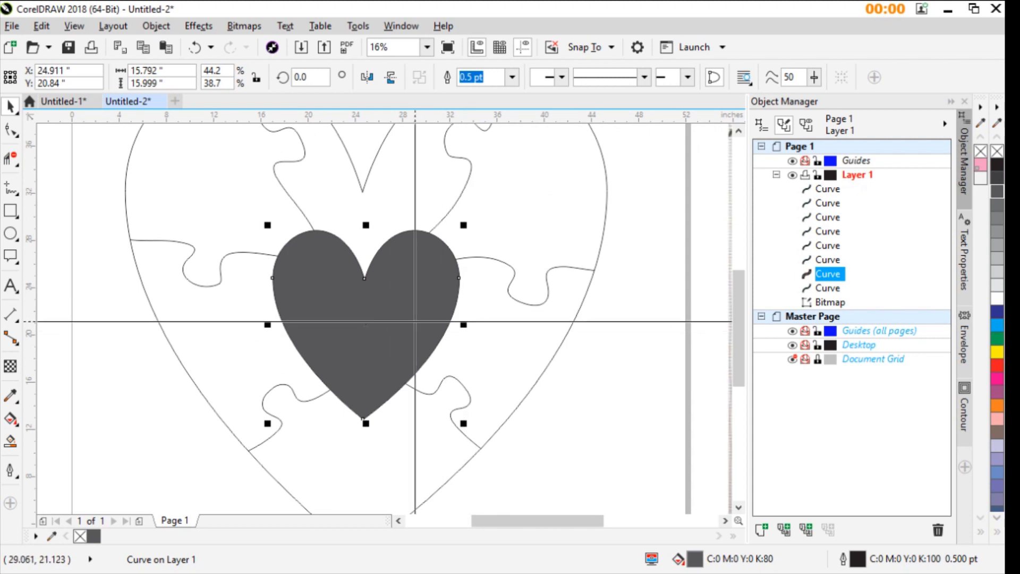
scroll(415, 321, "down", 1)
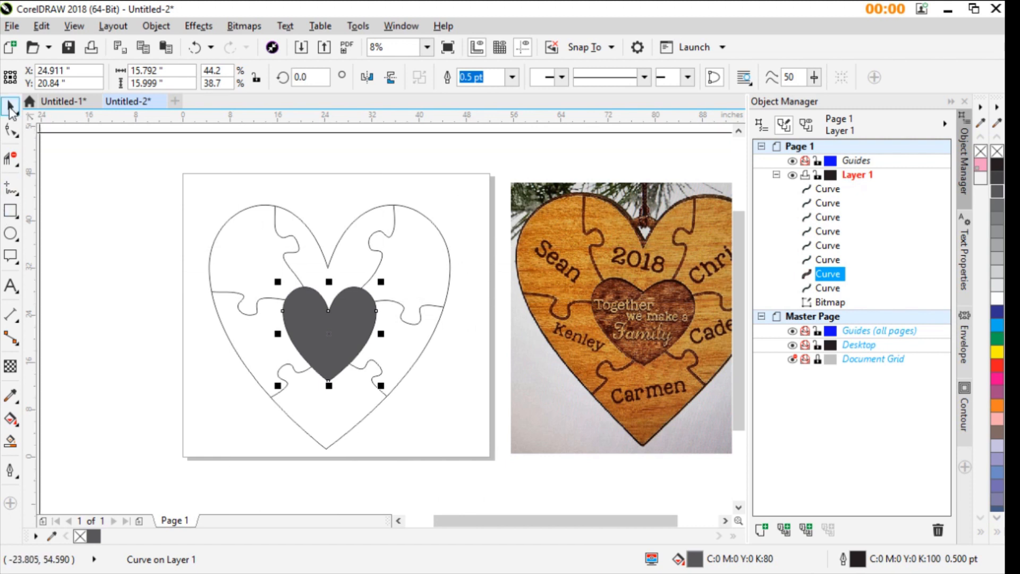
- Raise the outer heart's top notch node slightly and shorten its two curve handles to reshape the upper lobes
scroll(361, 271, "up", 1)
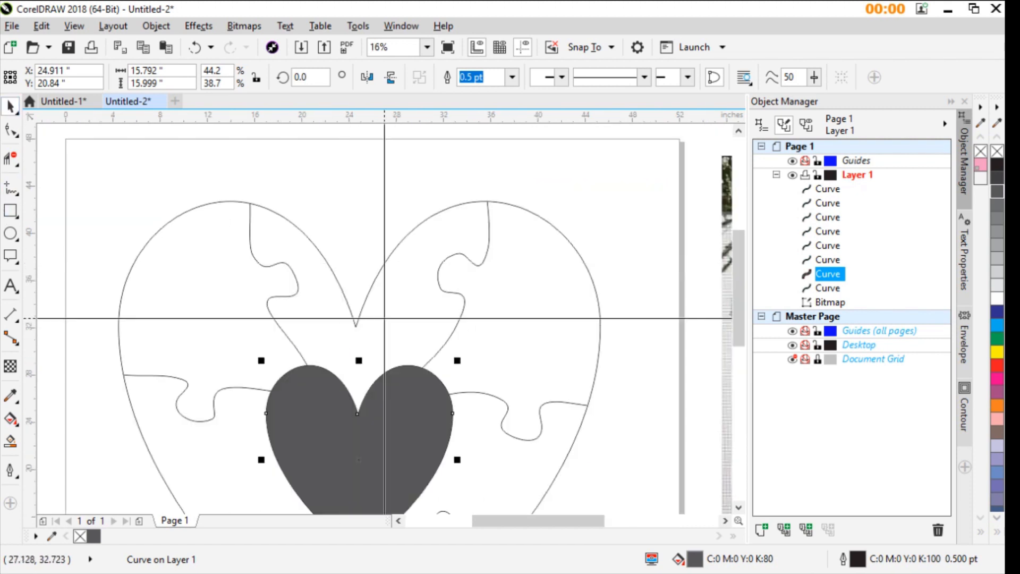
left_click(10, 129)
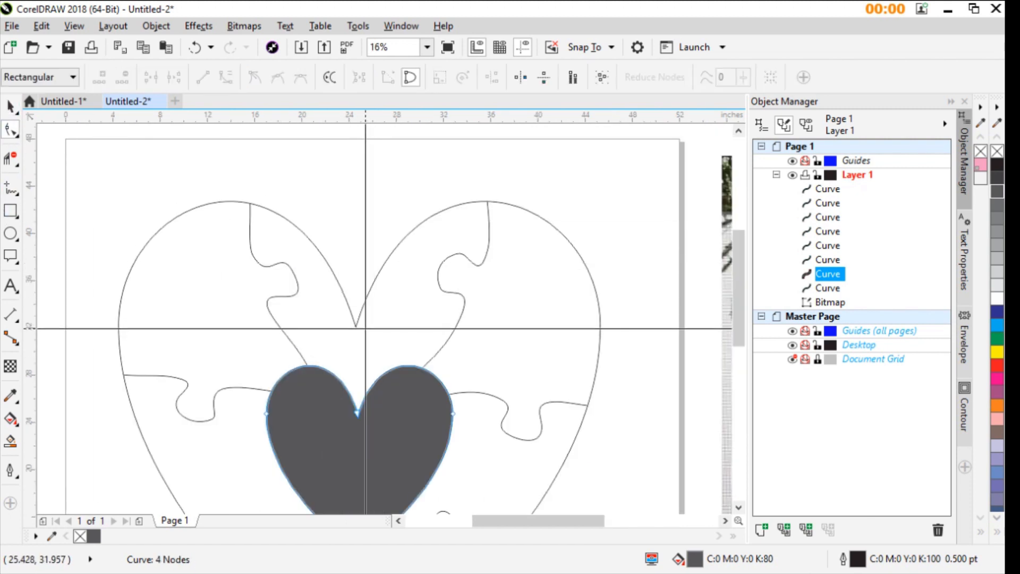
left_click(358, 325)
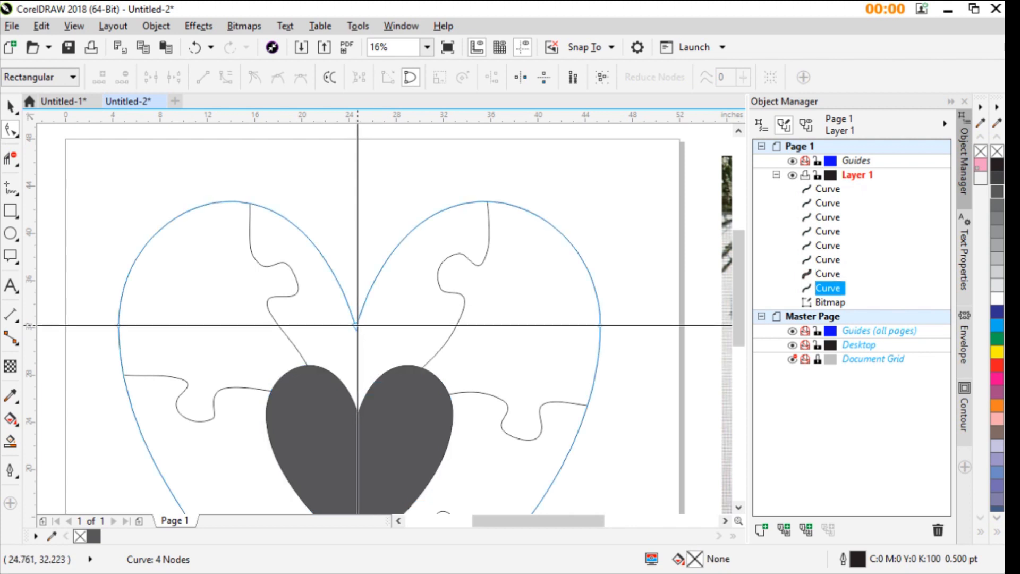
left_click_drag(356, 326, 359, 305)
scroll(359, 304, "down", 2)
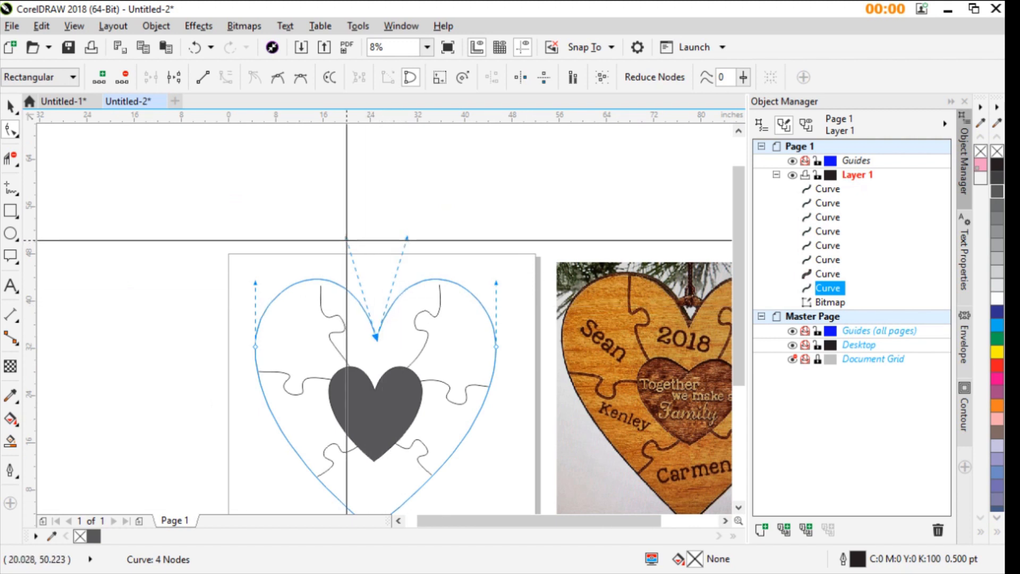
left_click_drag(347, 240, 349, 254)
left_click_drag(407, 238, 406, 253)
scroll(397, 305, "up", 5)
scroll(290, 311, "down", 1)
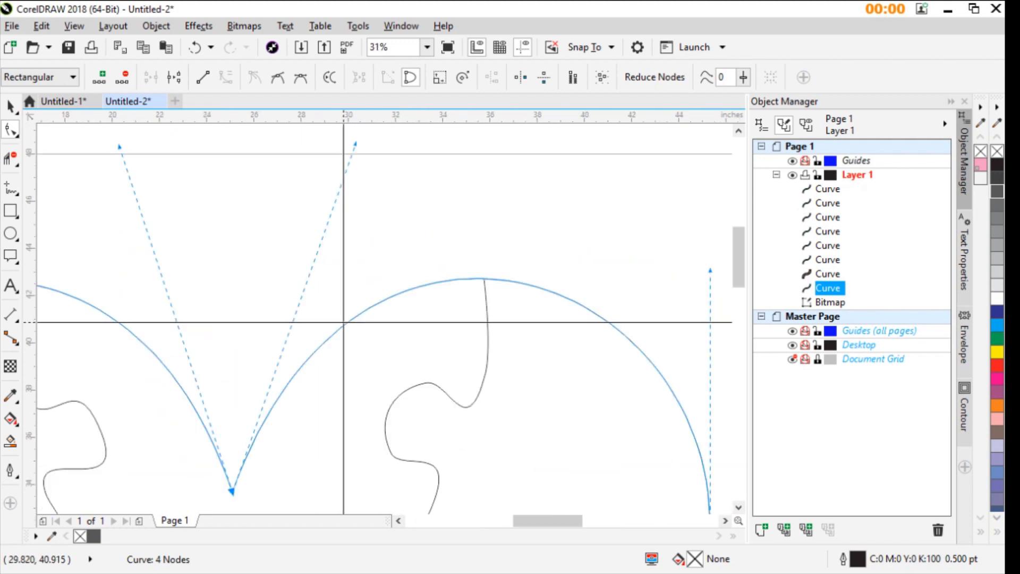
- Move the upper-left divider's top end node up so it meets the reshaped outer heart
scroll(96, 341, "down", 1)
scroll(372, 313, "up", 2)
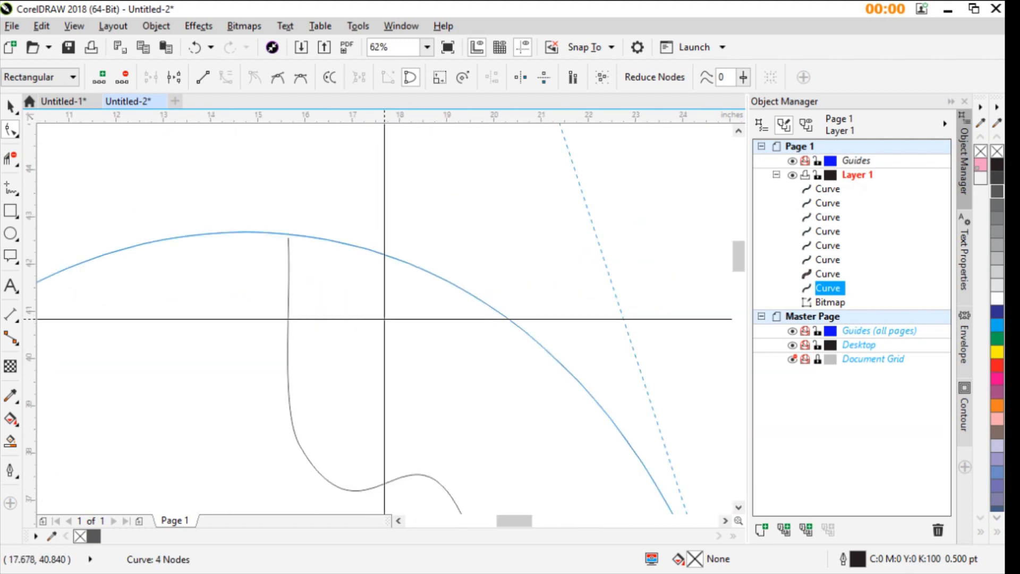
scroll(385, 319, "down", 1)
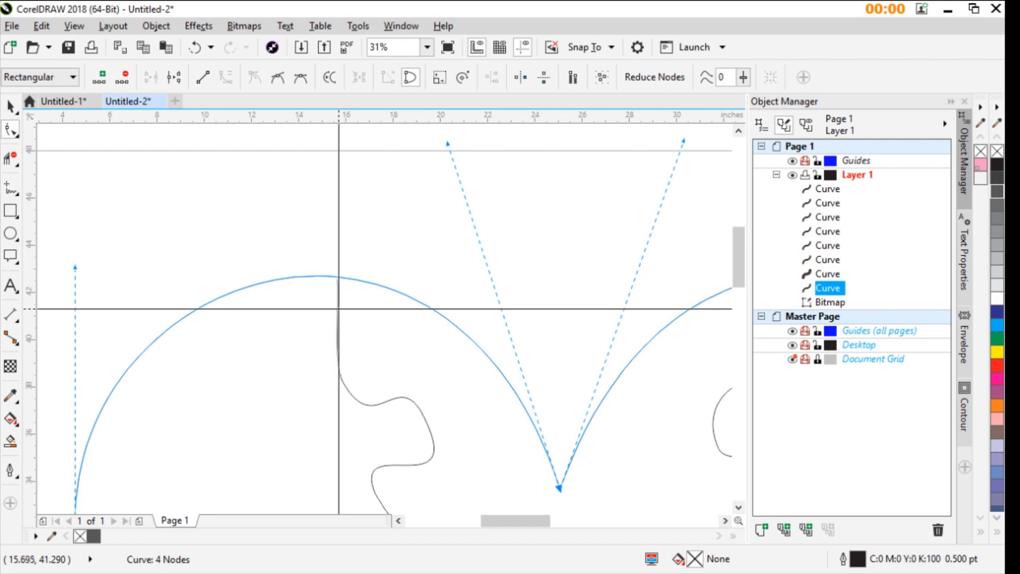
left_click(339, 308)
left_click_drag(337, 278, 337, 278)
scroll(384, 318, "down", 1)
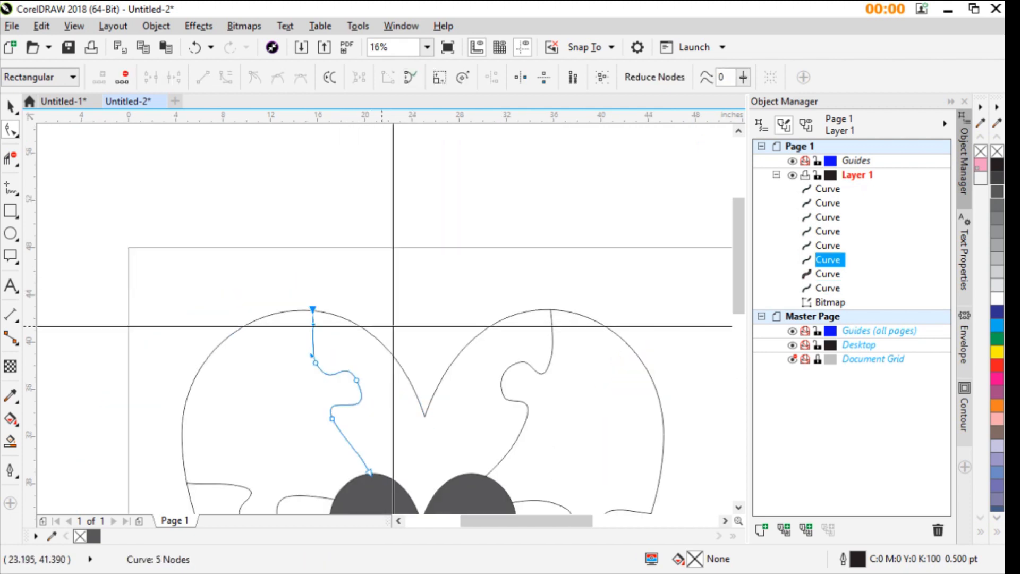
scroll(394, 318, "up", 3)
scroll(399, 312, "down", 3)
scroll(342, 307, "down", 1)
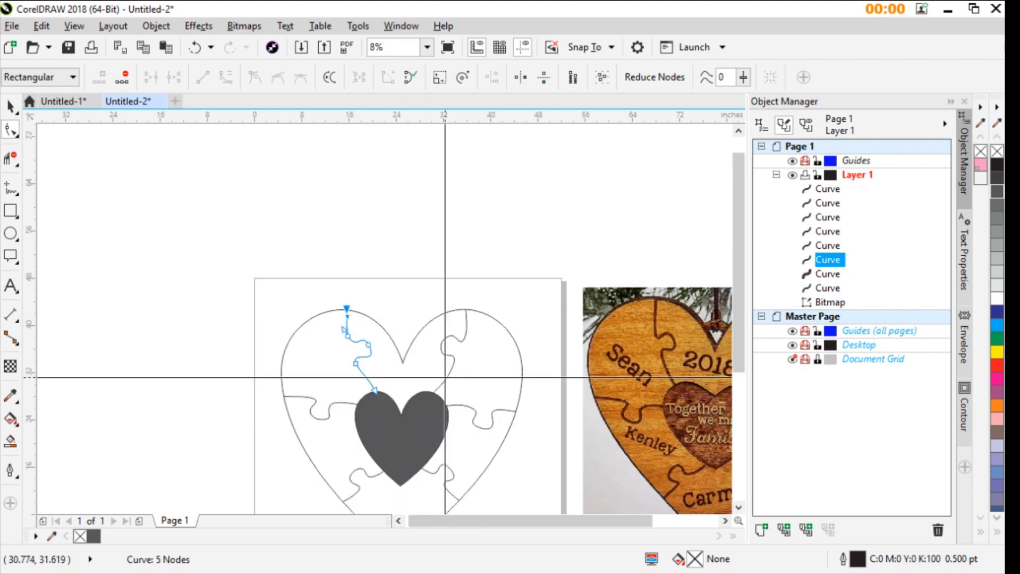
- Add the Arial text "2019" above the inner heart between the upper dividers and enlarge it to about 6.2 inches wide
left_click(10, 107)
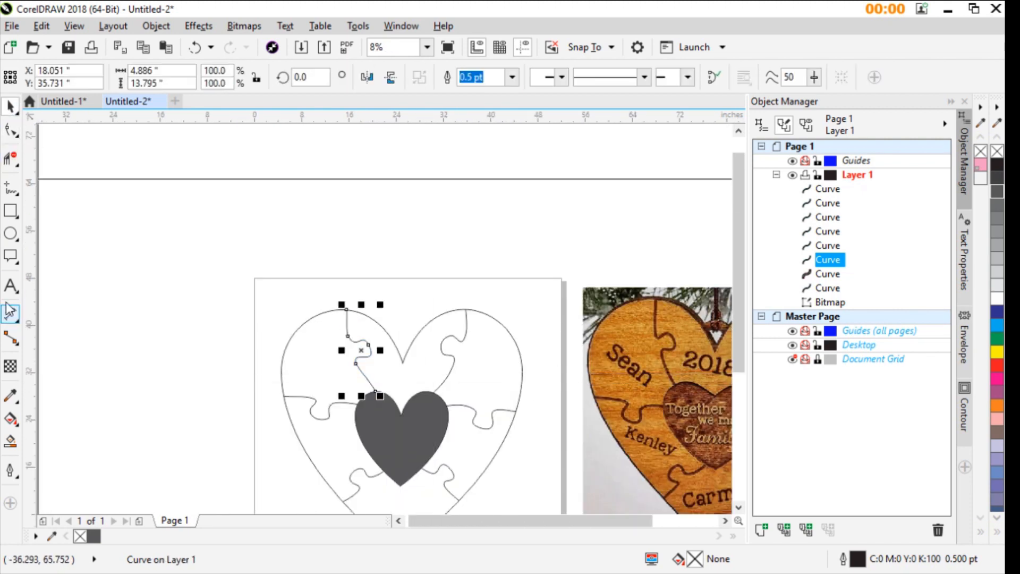
left_click(10, 286)
scroll(406, 382, "up", 1)
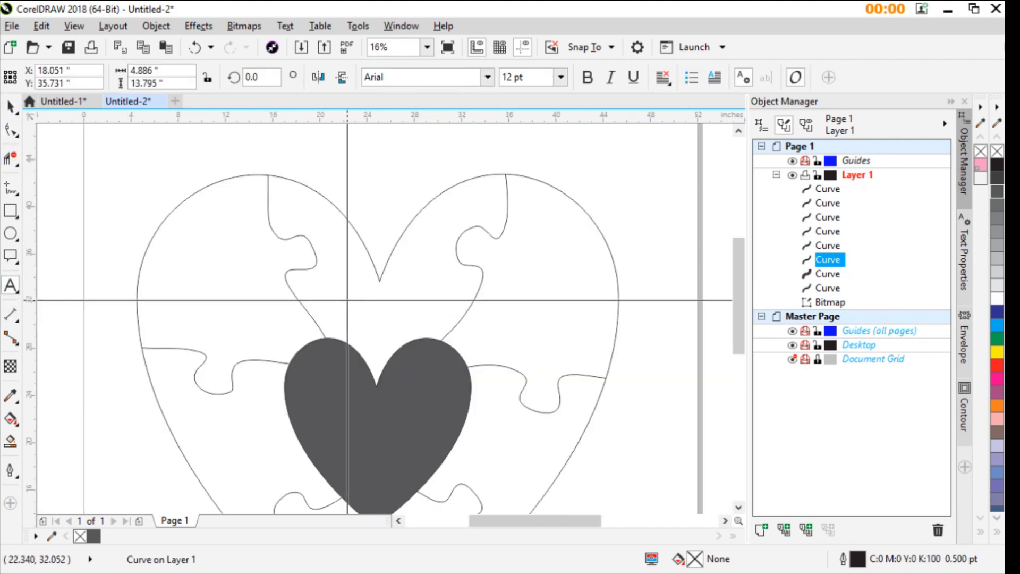
left_click(347, 301)
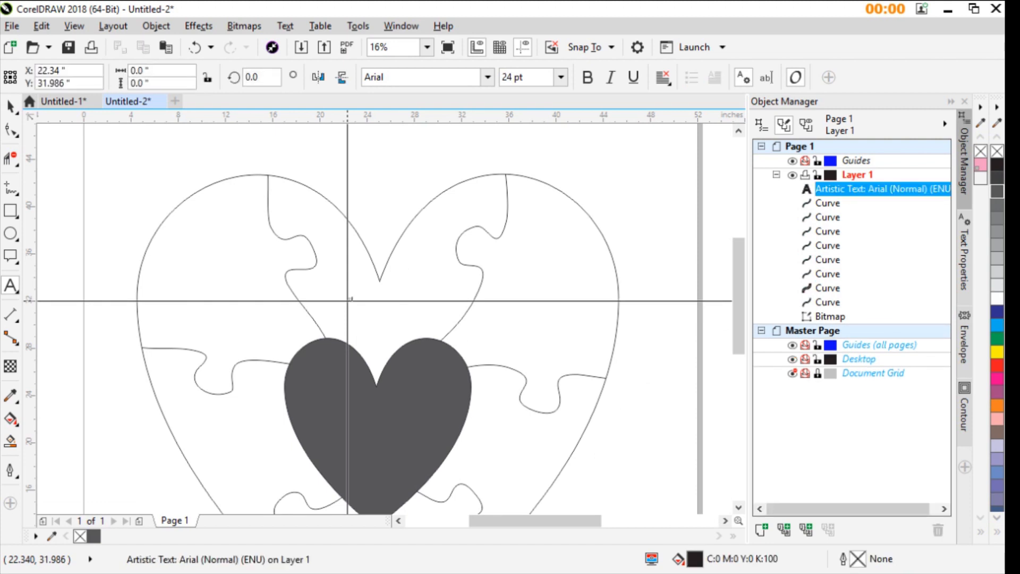
key("ctrl+space")
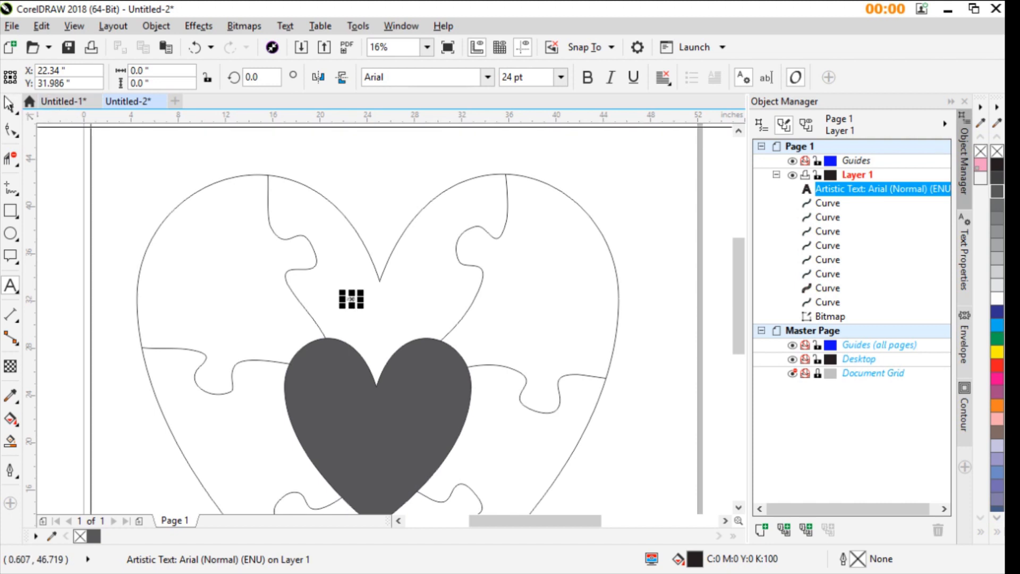
left_click(9, 112)
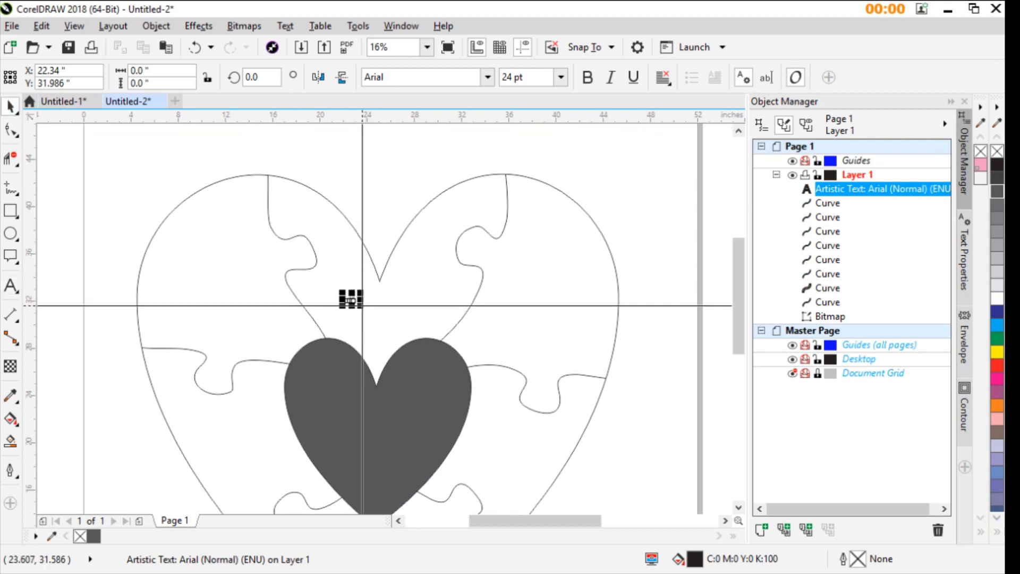
left_click_drag(361, 305, 458, 317)
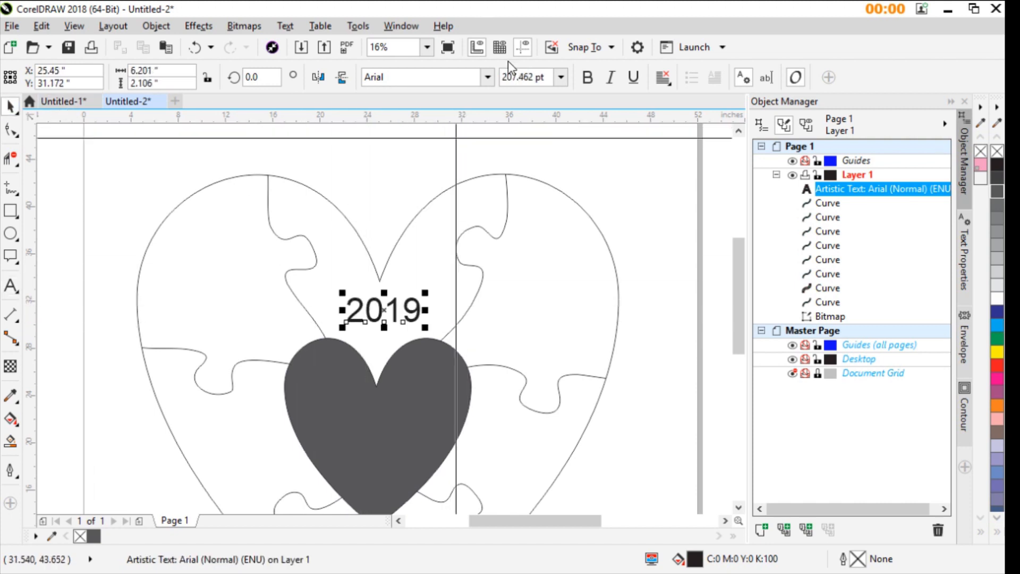
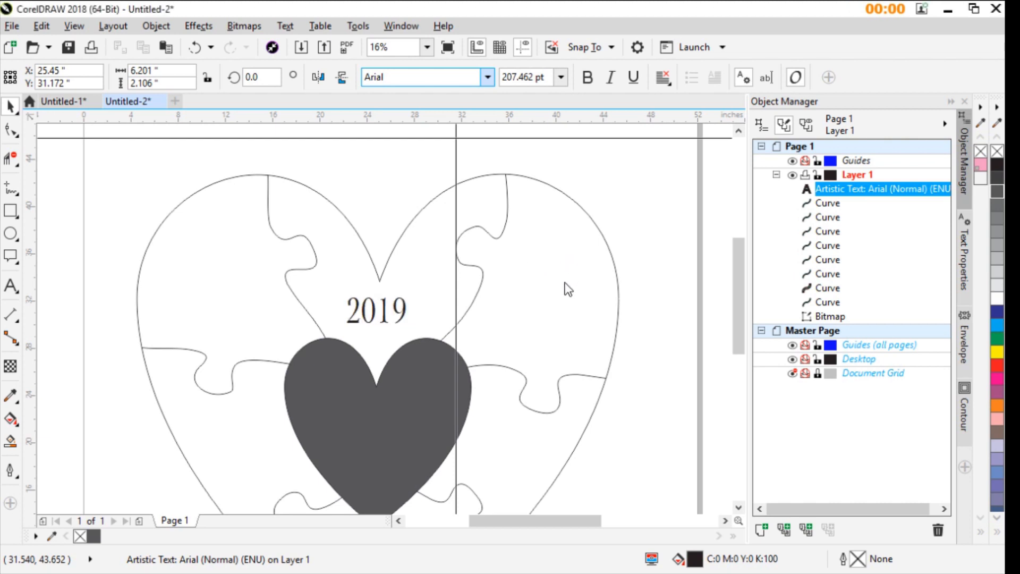
- Change the "2019" text's font to Arrus BT and rotate it to 348.75 degrees
left_click(451, 289)
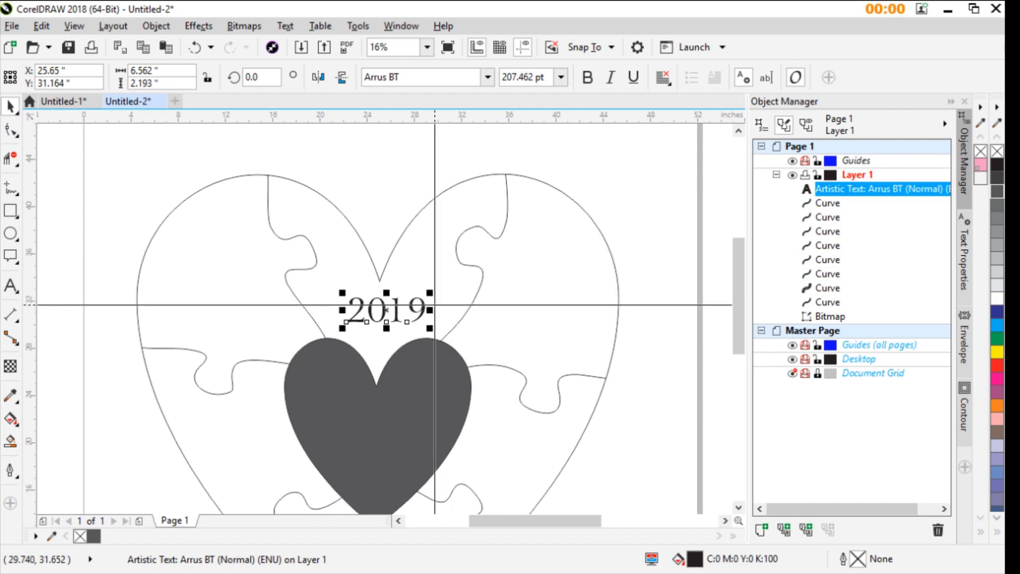
left_click(423, 307)
left_click_drag(432, 291, 387, 305)
scroll(389, 308, "down", 2)
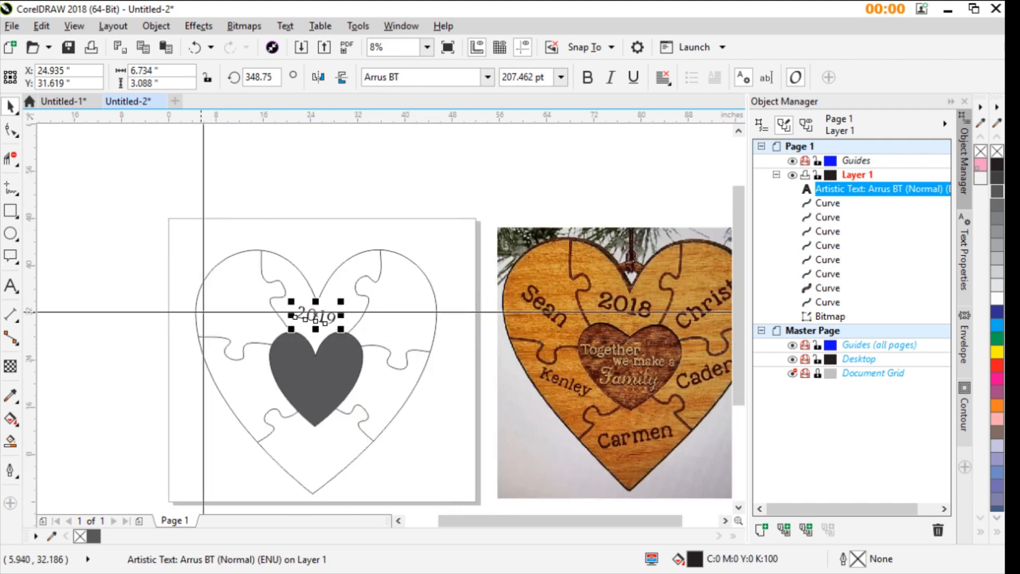
left_click(10, 285)
left_click(216, 308)
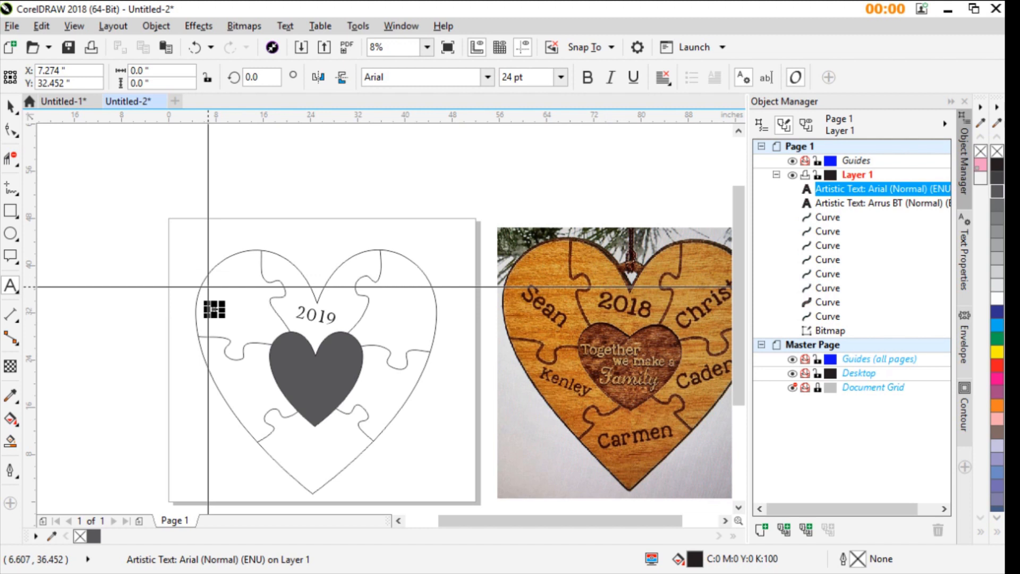
key("ctrl+space")
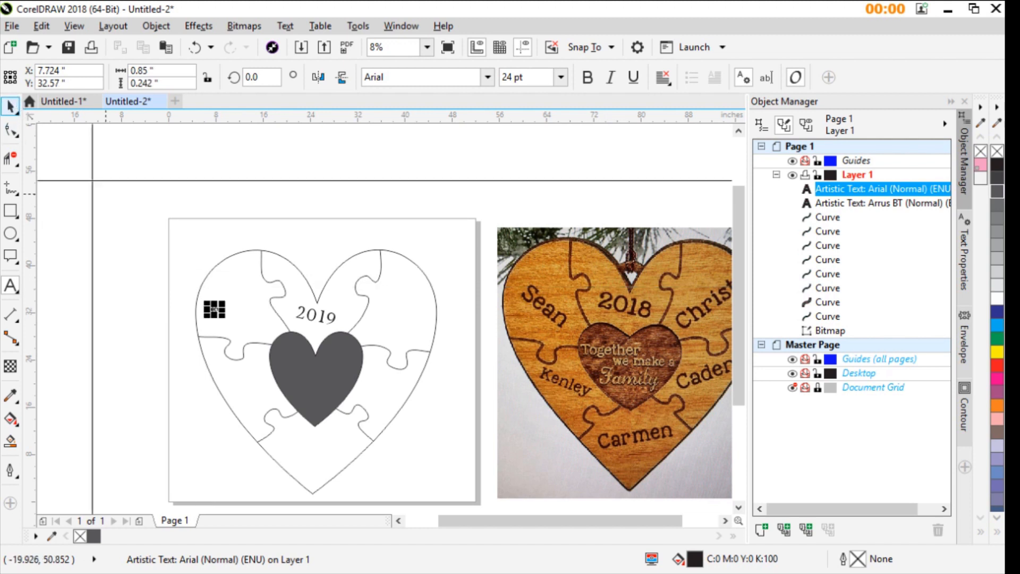
key("Delete")
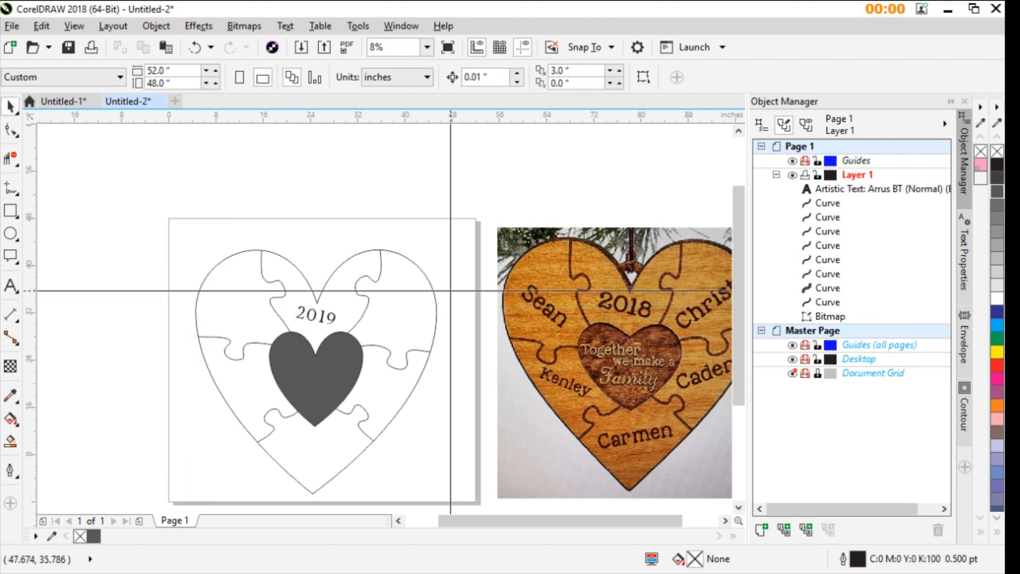
- Copy the tilted "2019" text into the heart's upper-right and upper-left puzzle pieces
left_click(325, 314)
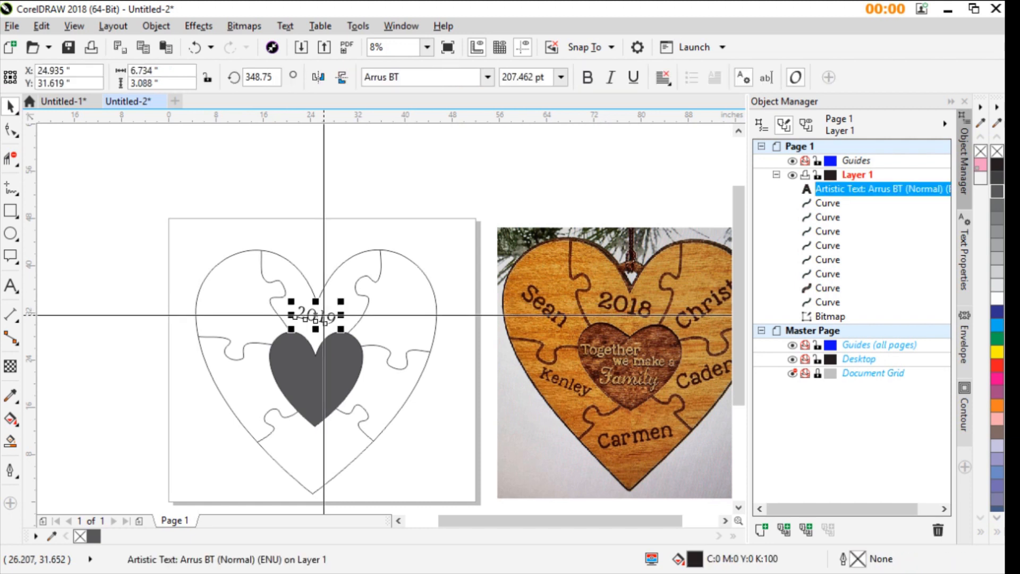
left_click_drag(294, 318, 402, 311)
right_click(250, 309)
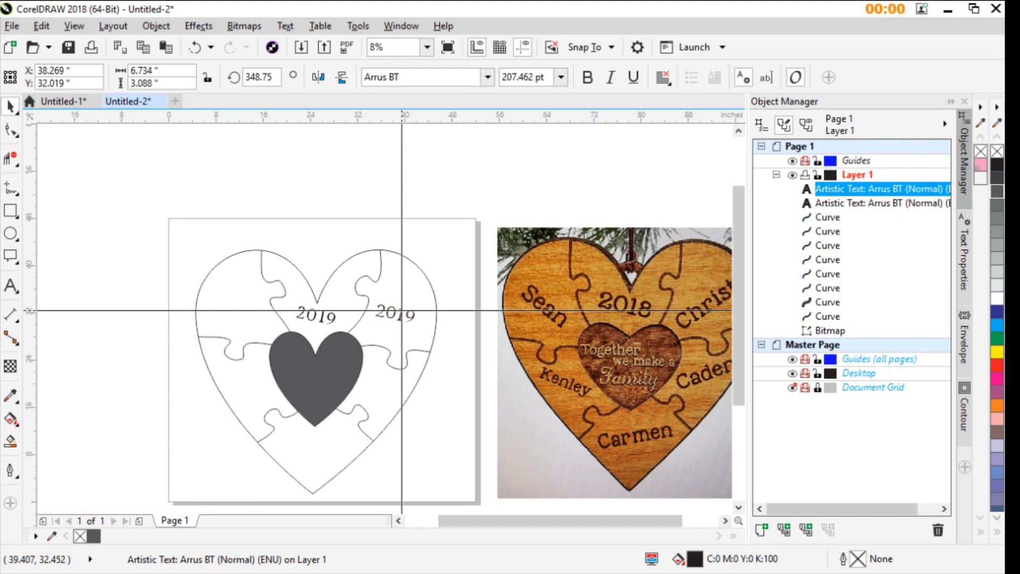
right_click(402, 310)
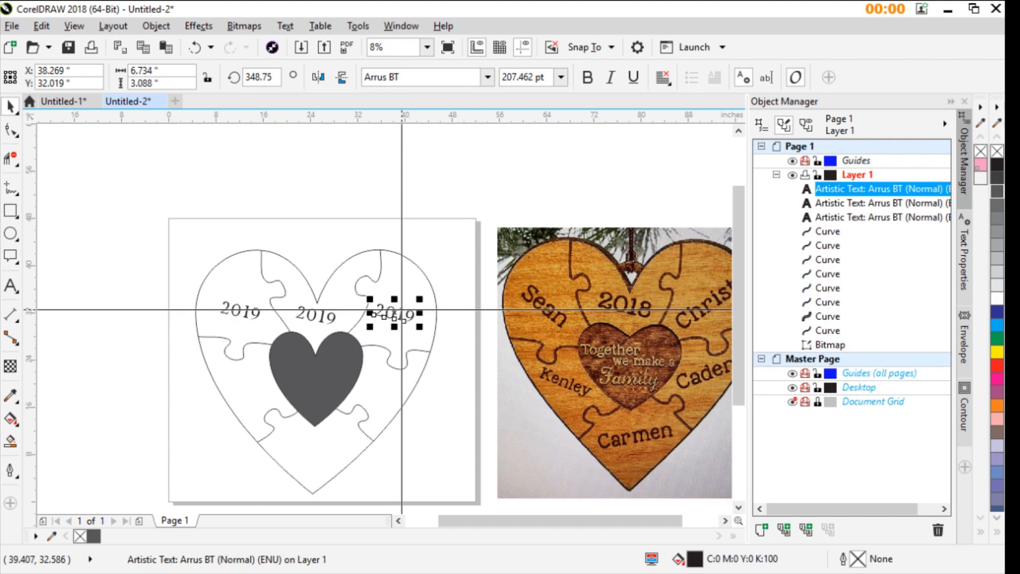
- Place further copies of the "2019" text in the lower-right, bottom and lower-left puzzle pieces
left_click(404, 344)
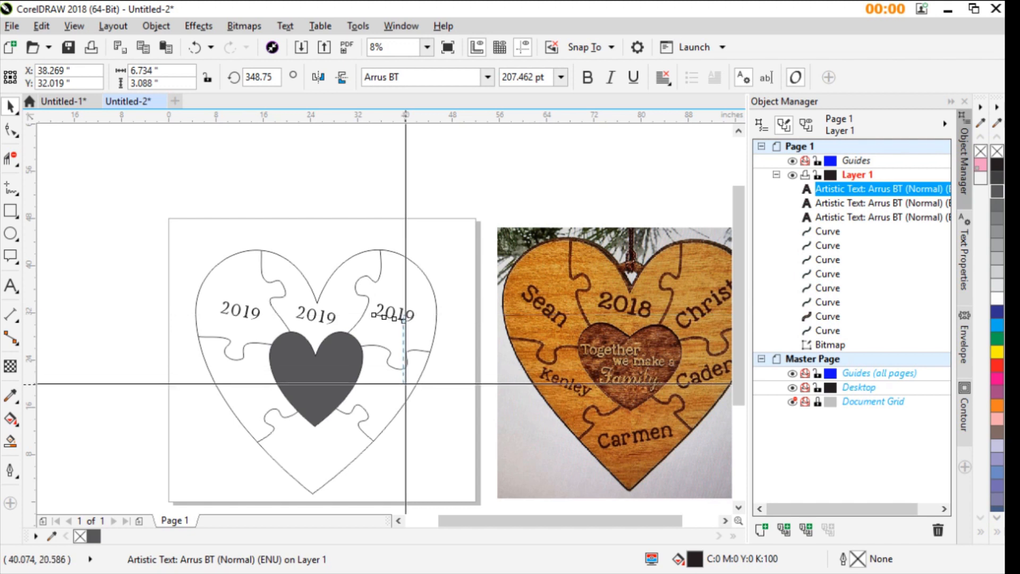
left_click(401, 311)
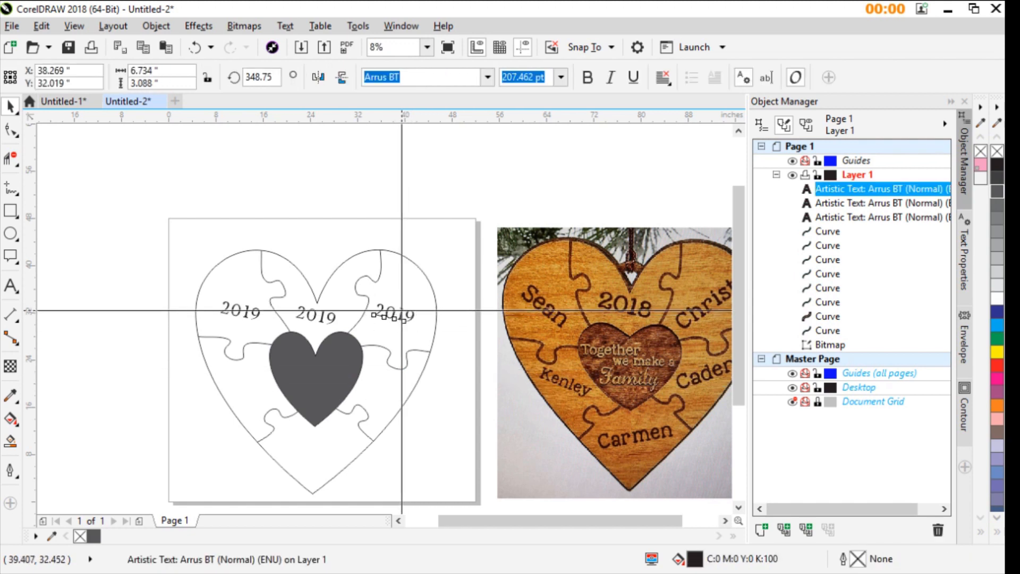
left_click_drag(402, 310, 254, 386)
right_click(389, 379)
right_click(318, 445)
right_click(254, 385)
- Replace the "2019" text in the upper-left puzzle piece with "Name"
left_click(223, 313)
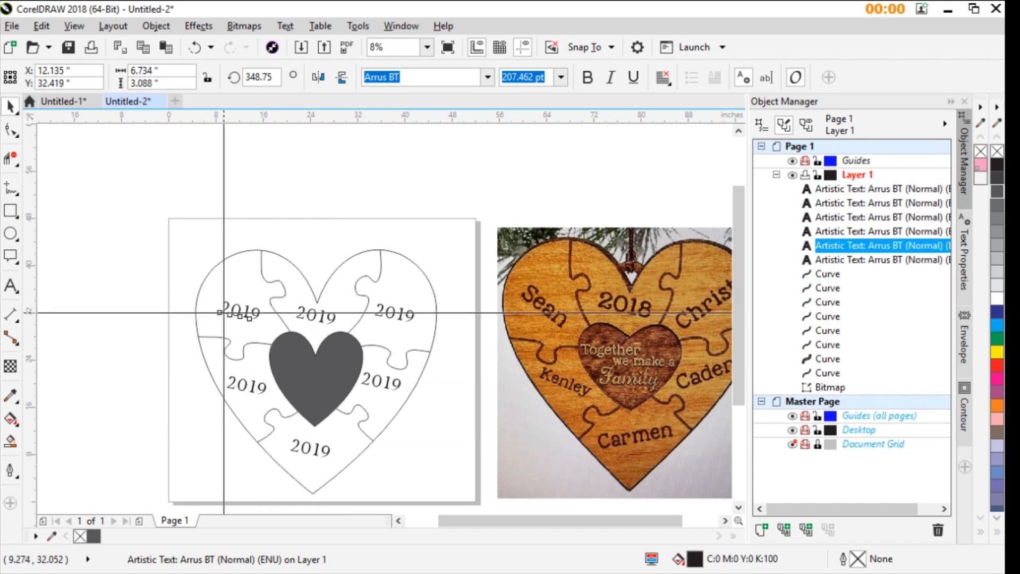
left_click(224, 306)
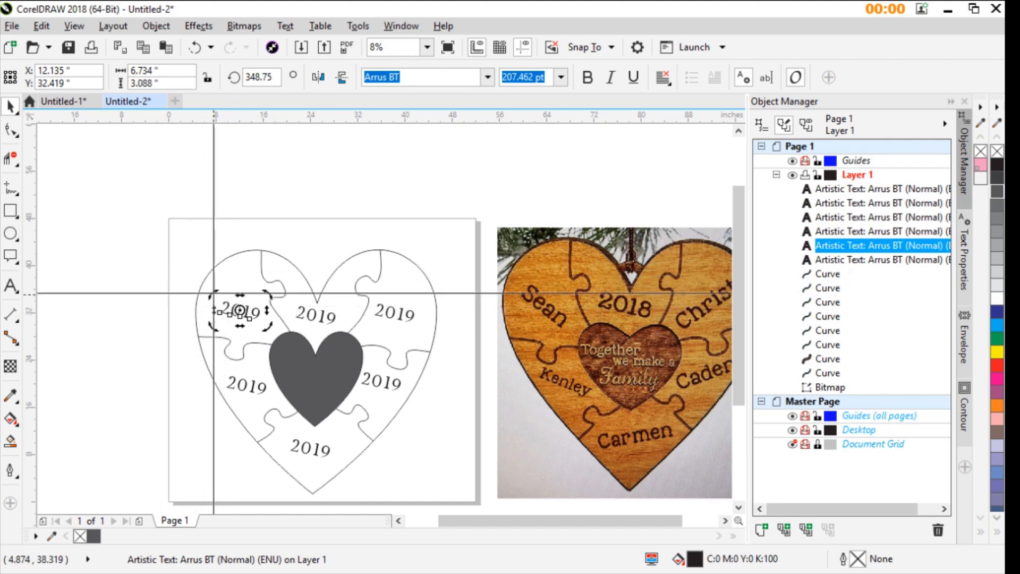
scroll(255, 321, "up", 3)
left_click(452, 355)
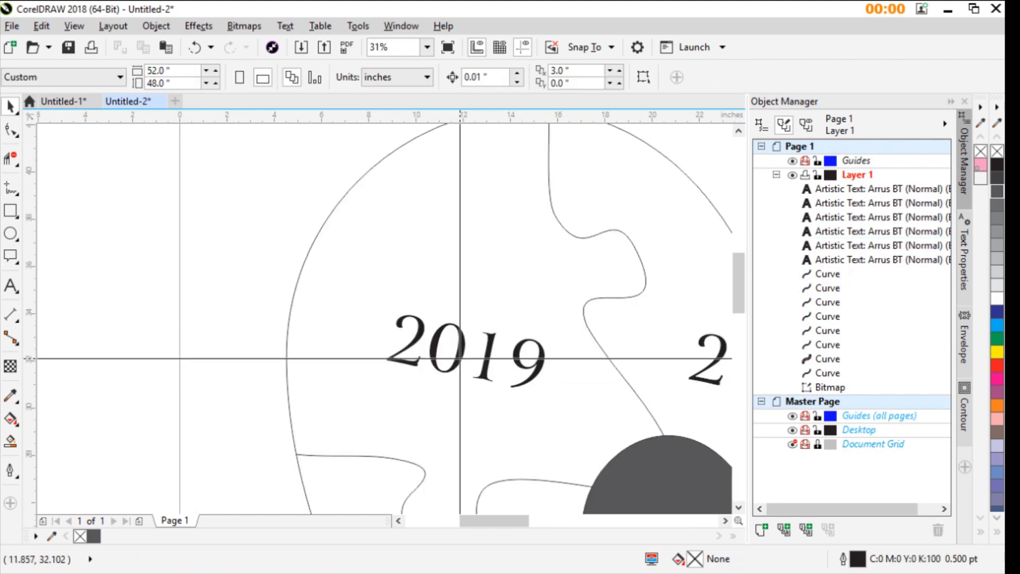
double_click(461, 359)
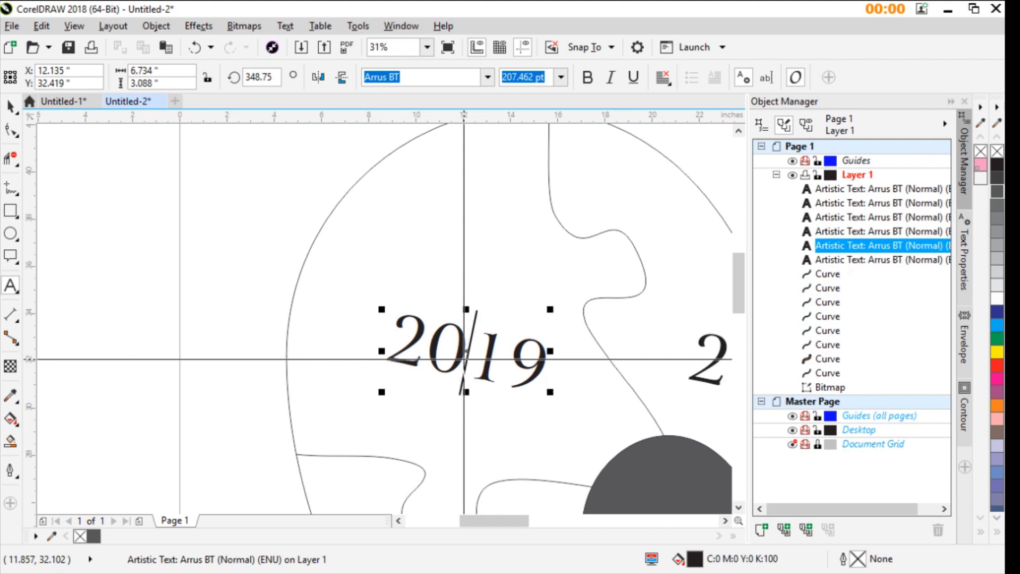
key("Delete")
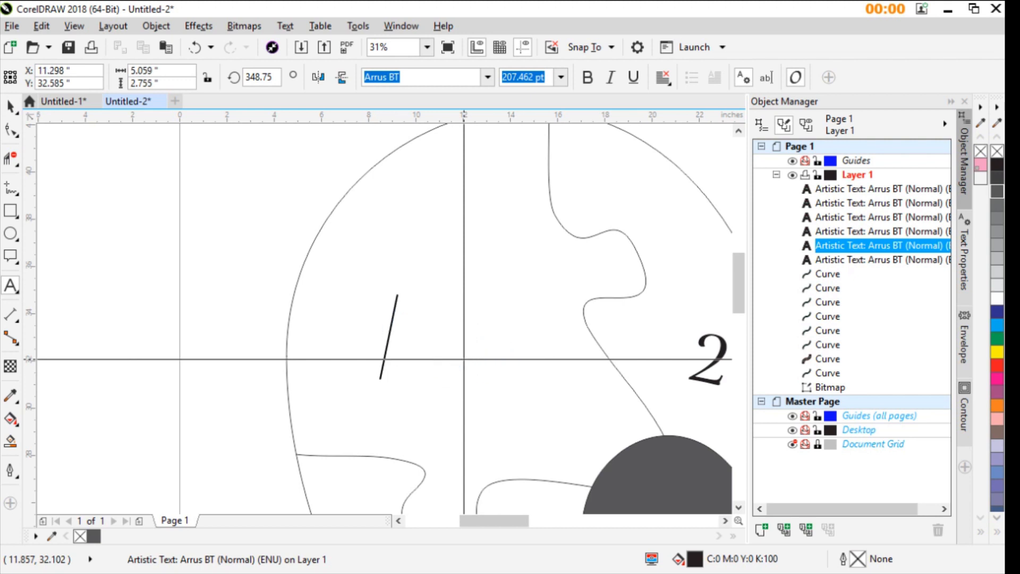
type("Name")
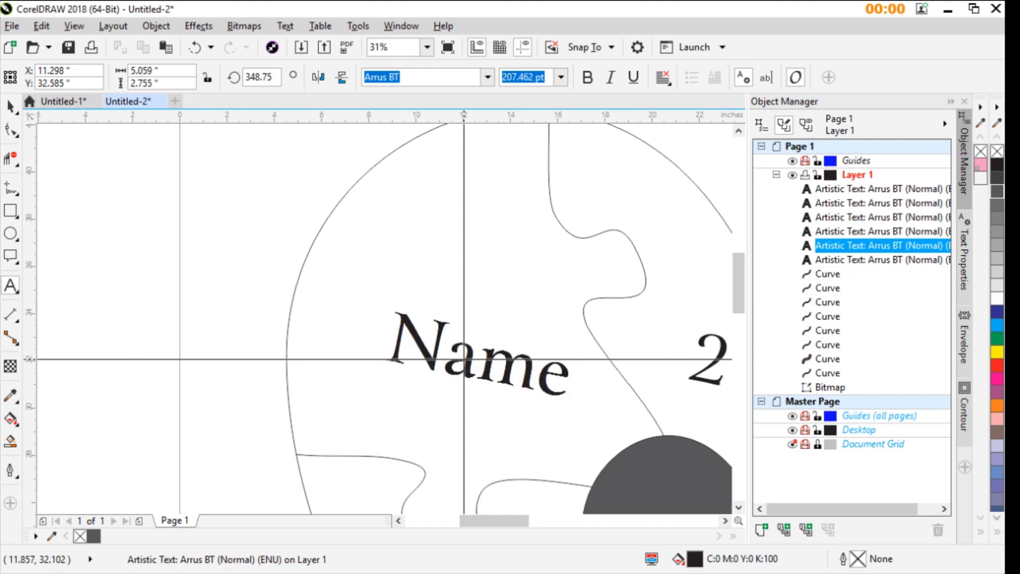
scroll(166, 306, "down", 2)
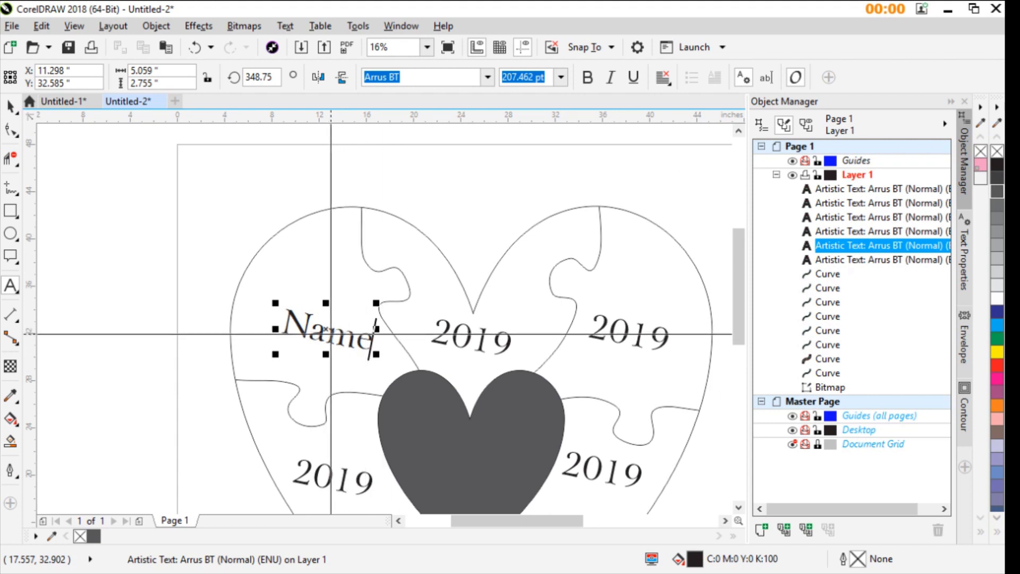
left_click_drag(327, 334, 313, 335)
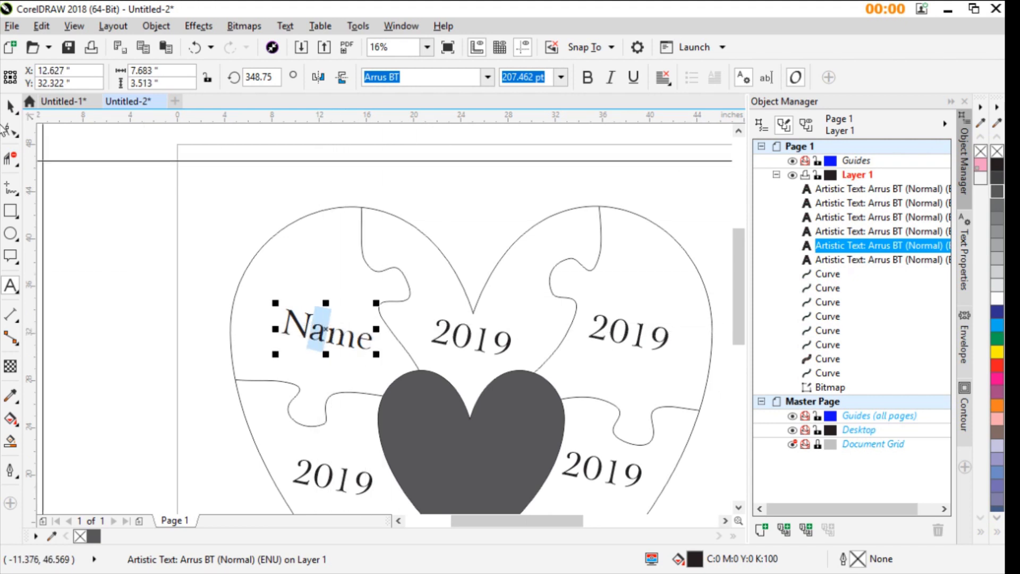
left_click(10, 106)
scroll(382, 319, "down", 3)
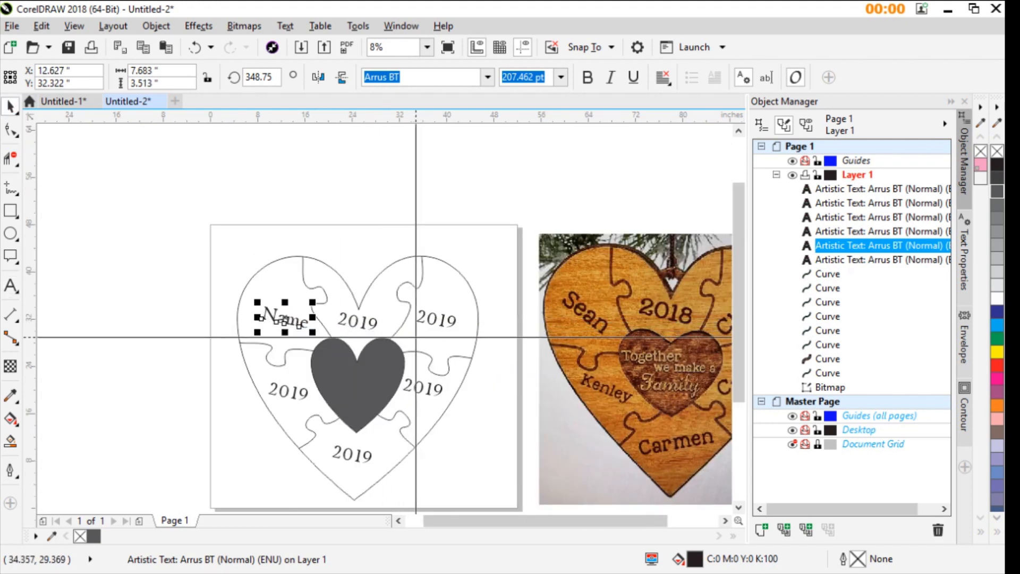
- Replace the "2019" text in the lower-left puzzle piece with "Name"
scroll(383, 319, "up", 1)
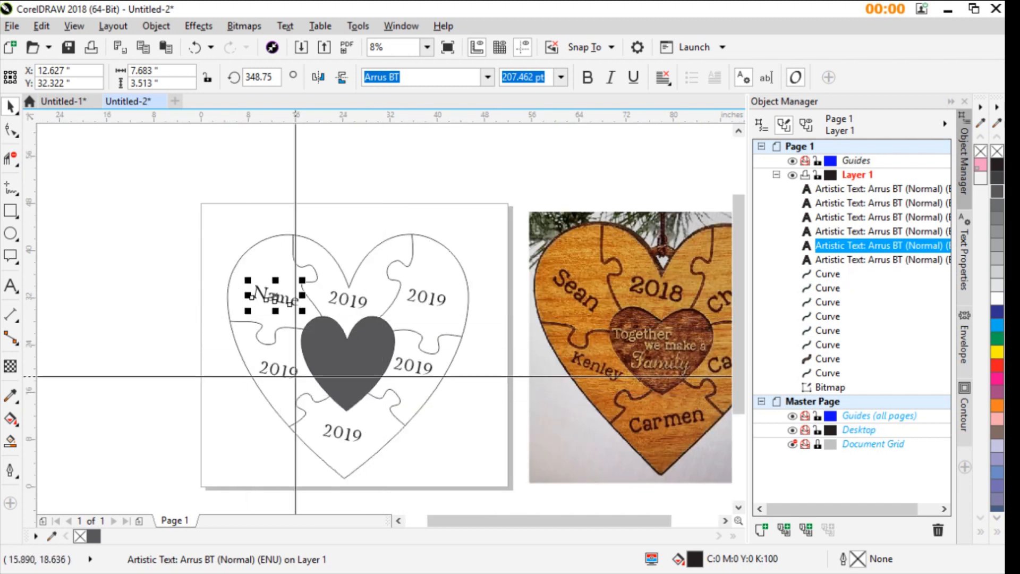
double_click(284, 374)
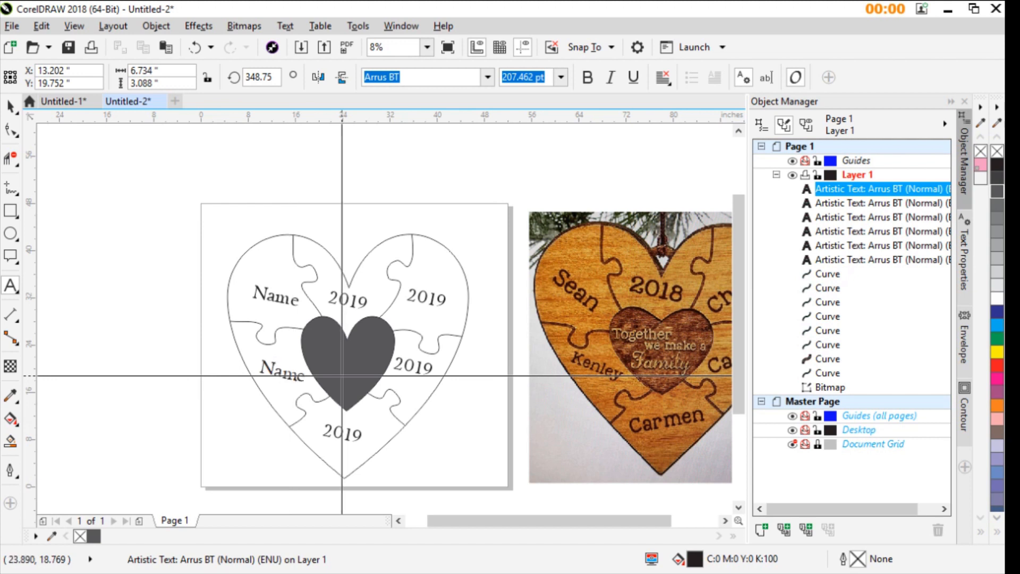
left_click(293, 375)
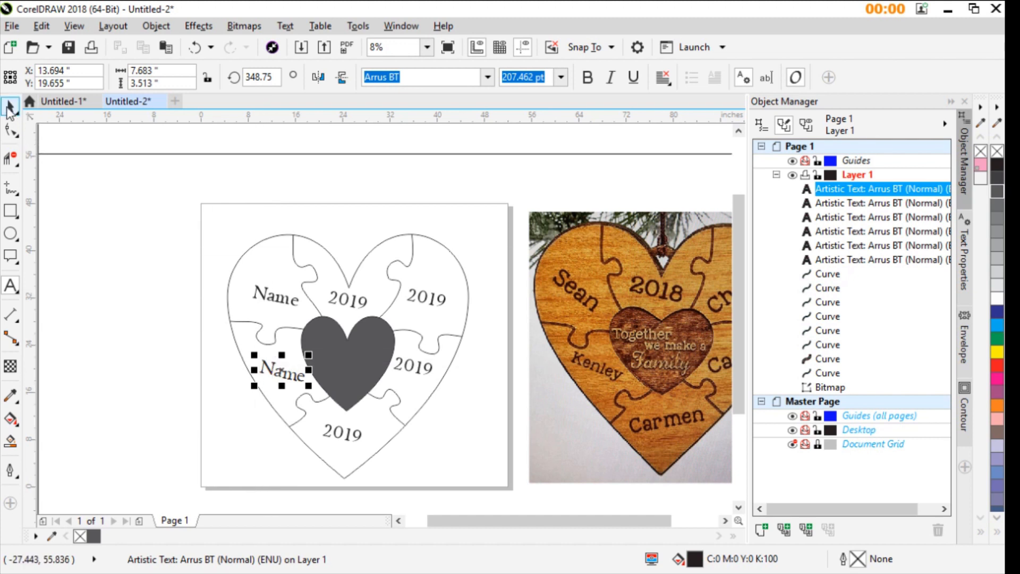
- Rotate the lower-left "Name" text further clockwise to about 337.4 degrees to follow the outer heart's edge
left_click(265, 364)
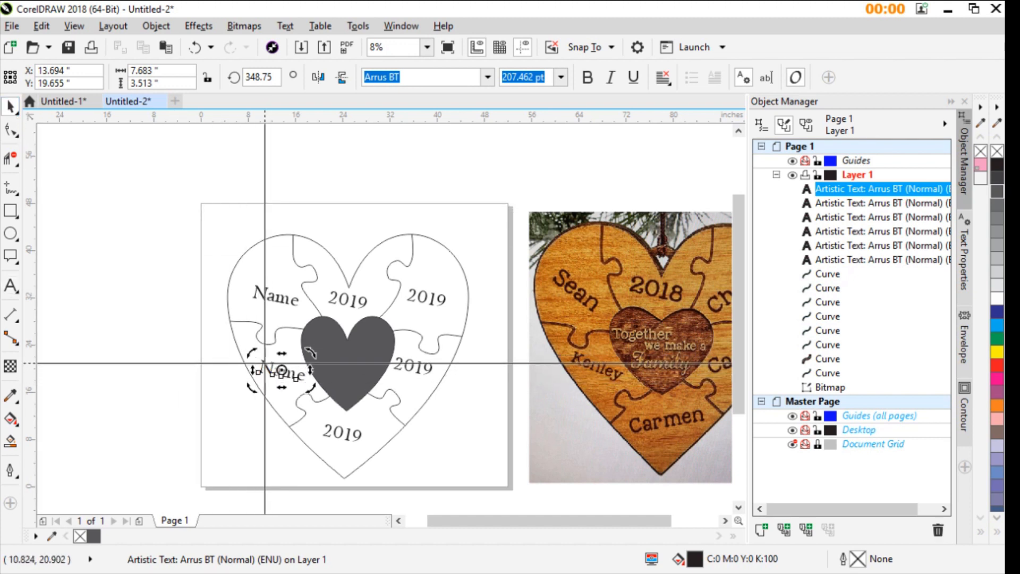
double_click(265, 363)
scroll(258, 365, "up", 3)
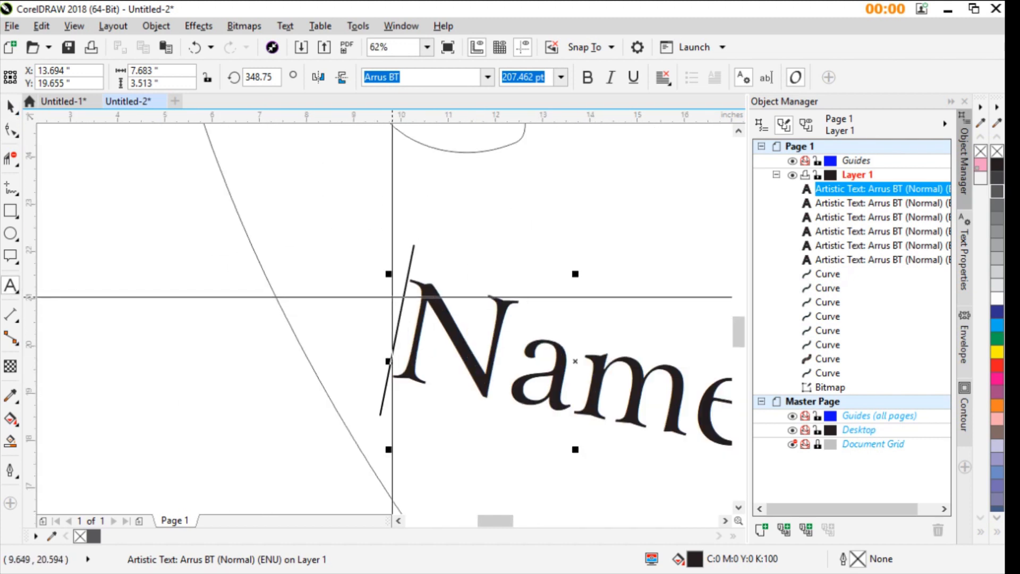
key("ctrl+a")
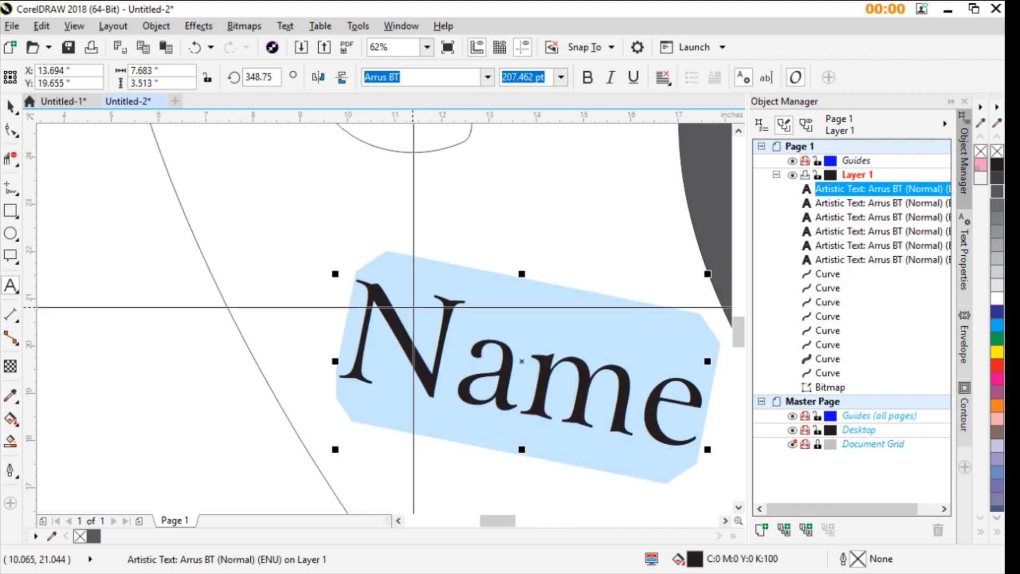
left_click(375, 300)
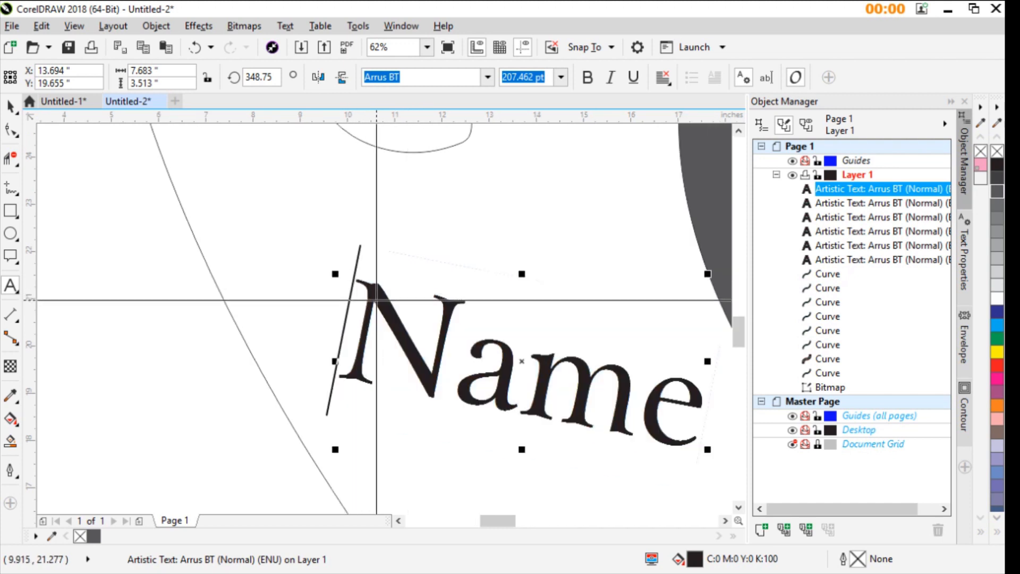
key("ctrl+a")
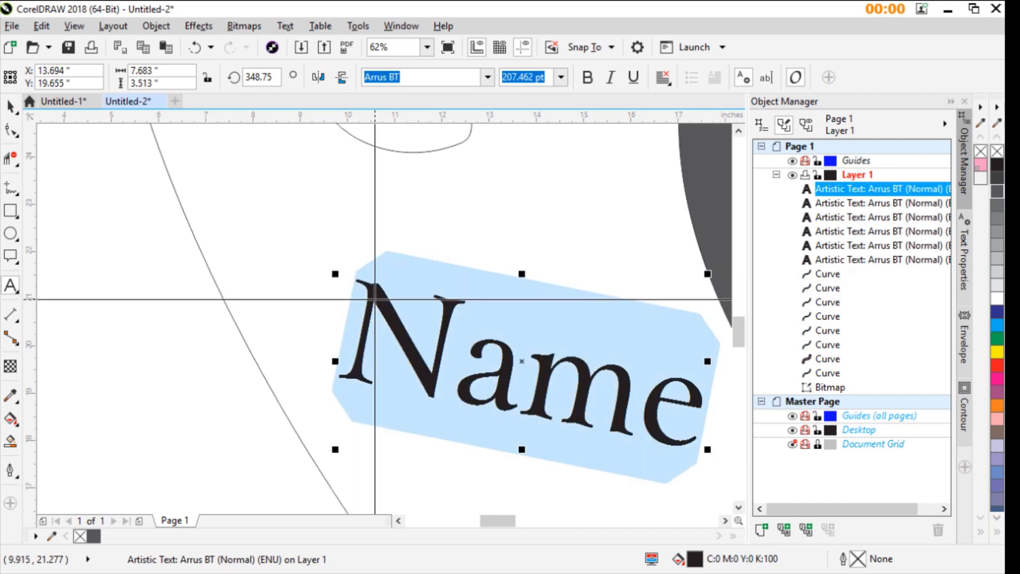
left_click(10, 105)
left_click(337, 294)
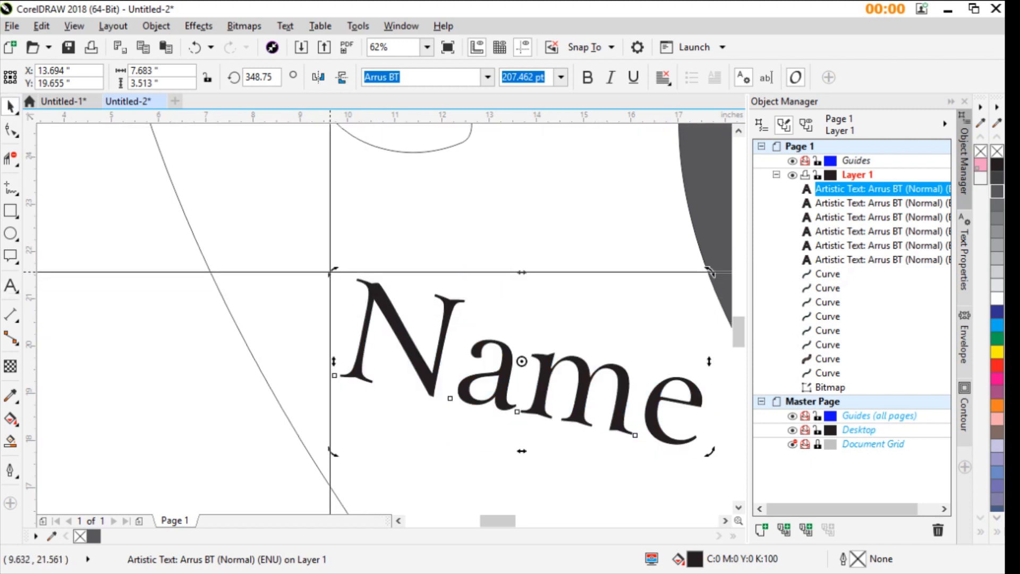
left_click_drag(710, 272, 723, 311)
scroll(396, 288, "down", 5)
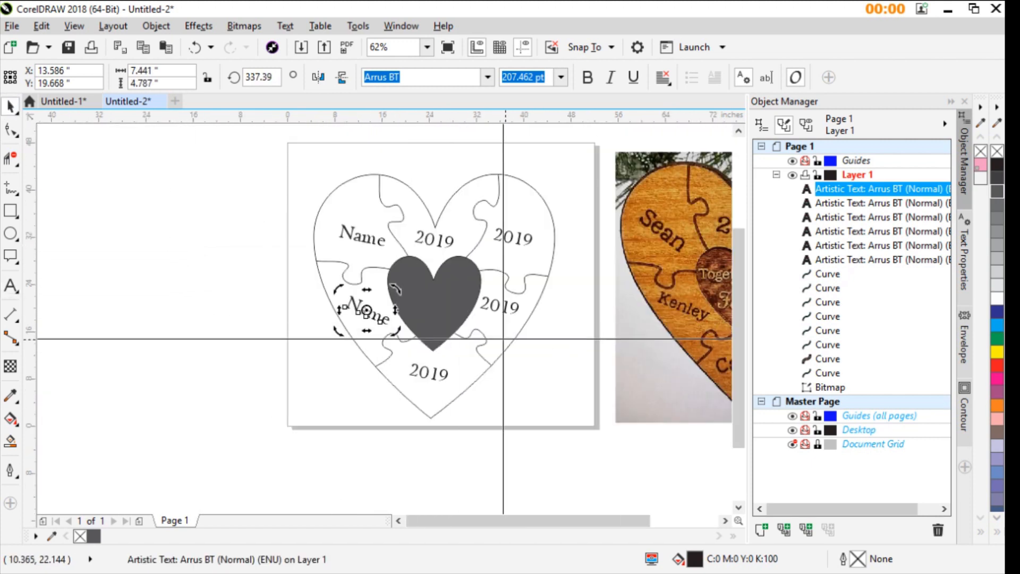
scroll(391, 310, "down", 2)
scroll(376, 334, "up", 2)
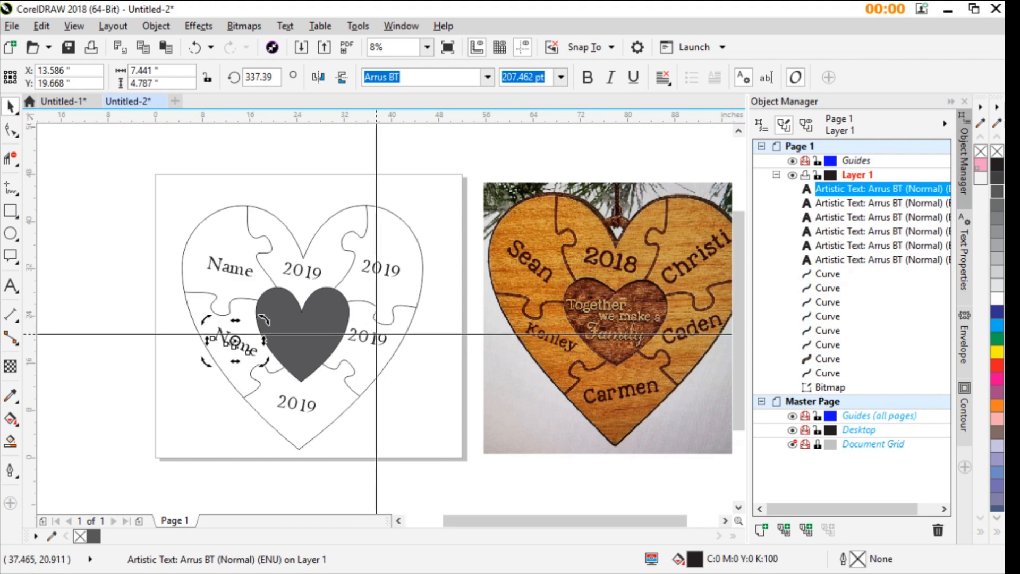
- Replace the "2019" text in the lower-right puzzle piece with "Name" and rotate it counterclockwise so it slopes slightly upward
left_click(377, 335)
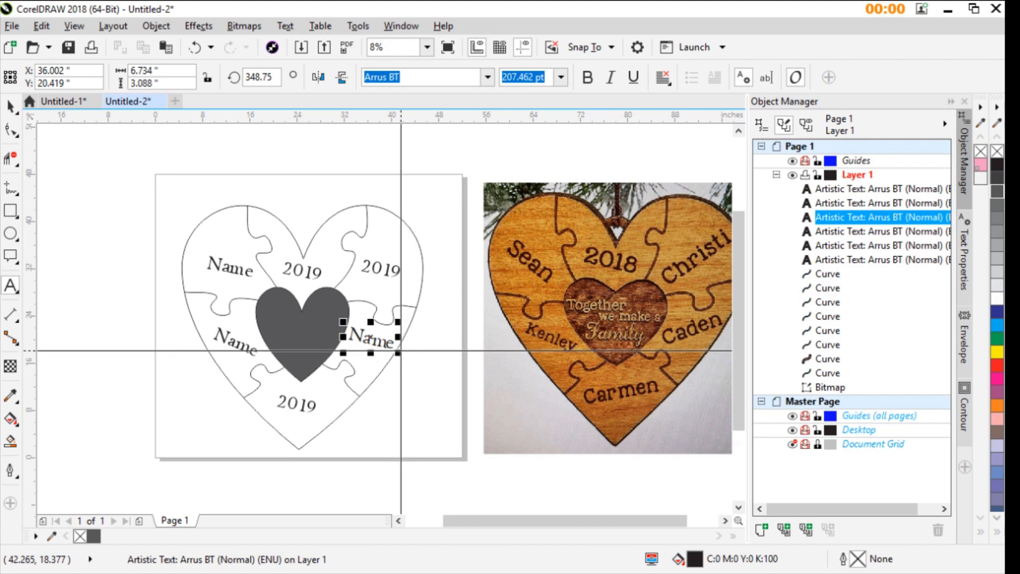
left_click(385, 346)
key("ctrl+space")
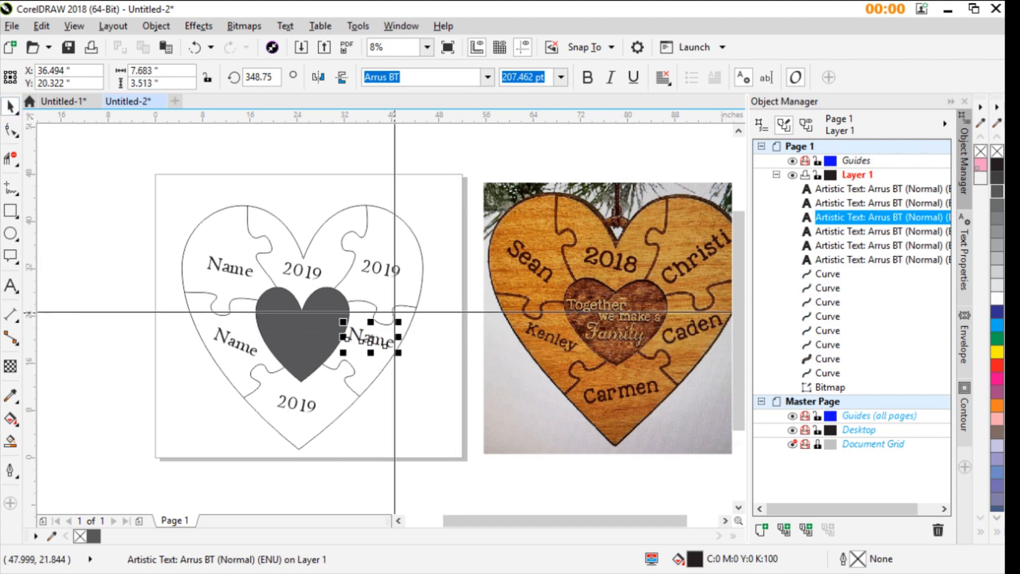
left_click(382, 344)
left_click_drag(399, 320, 402, 303)
- Replace the "2019" text in the bottom puzzle piece with "Name" and rotate it to about 4.6 degrees
left_click(310, 405)
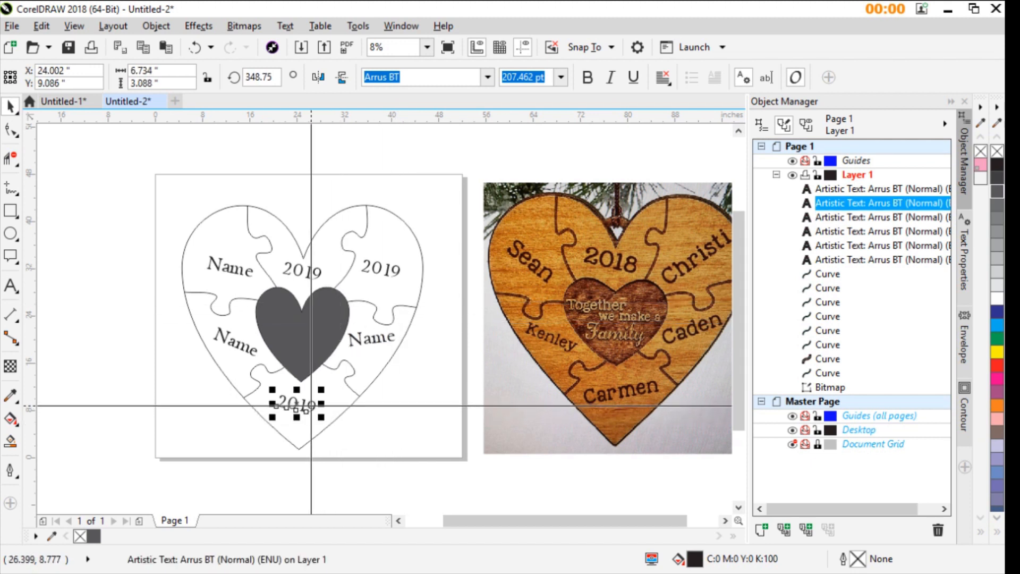
double_click(314, 404)
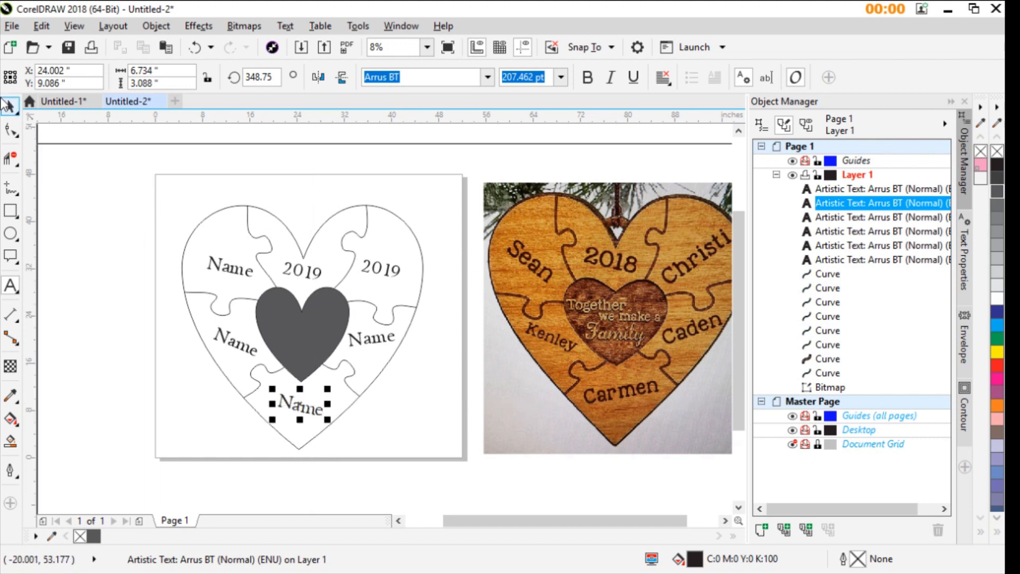
left_click_drag(30, 116, 332, 372)
left_click(310, 407)
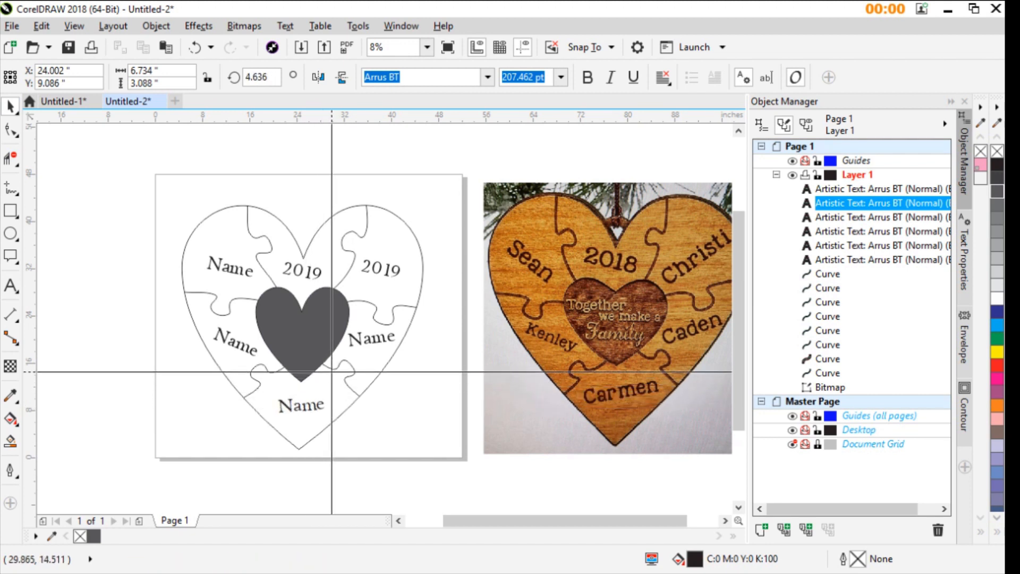
- Enlarge the "Name" text in the bottom puzzle piece slightly
left_click(272, 399)
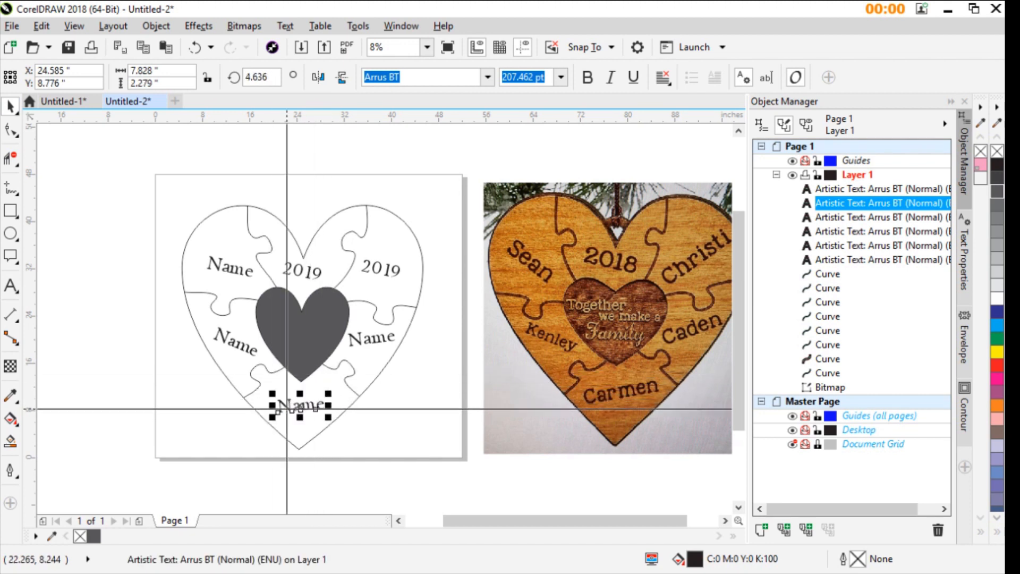
left_click_drag(272, 394, 317, 406)
- Replace the "2019" text in the upper-right puzzle piece with "Name" and rotate it to about 20.1 degrees
left_click(387, 273)
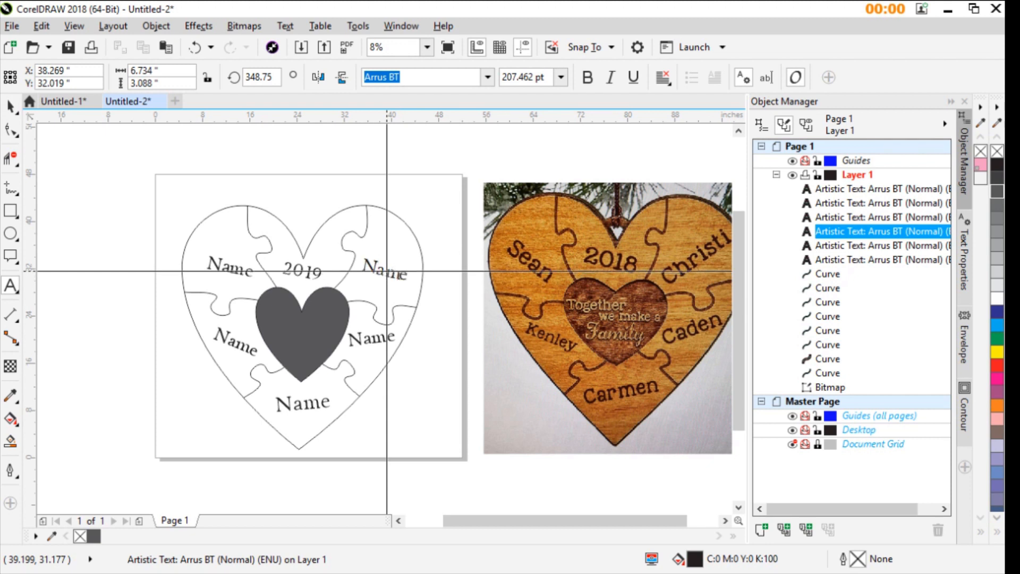
key("ctrl+space")
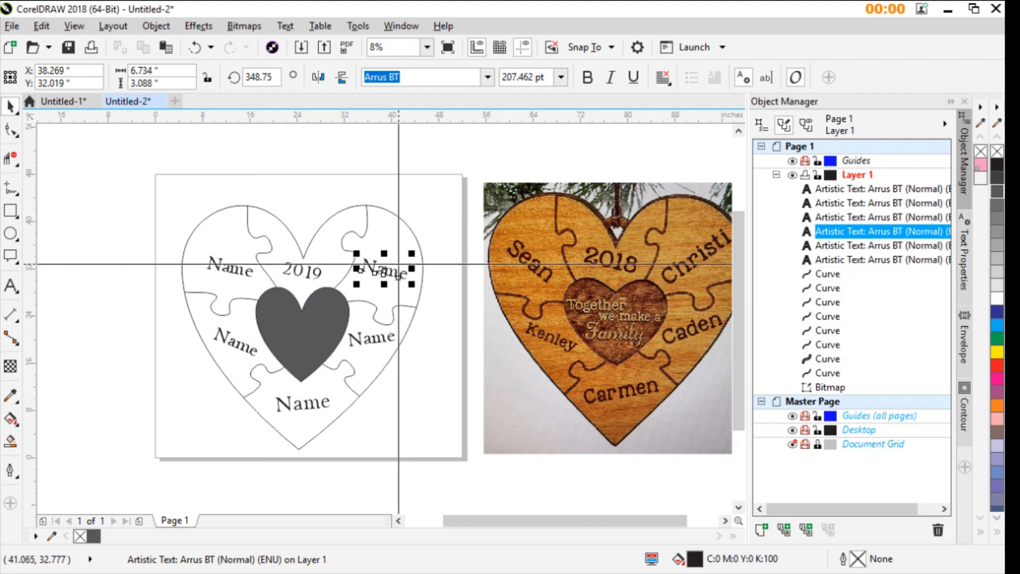
left_click(387, 268)
left_click_drag(418, 253, 408, 228)
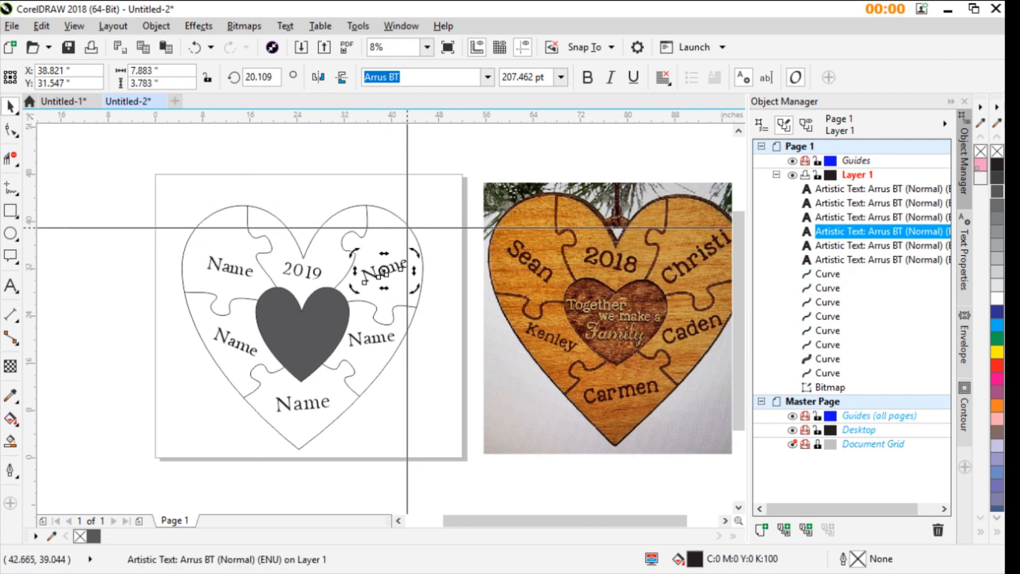
- Add the artistic text "Together we make Family" on three lines inside the dark center heart
scroll(343, 349, "up", 1)
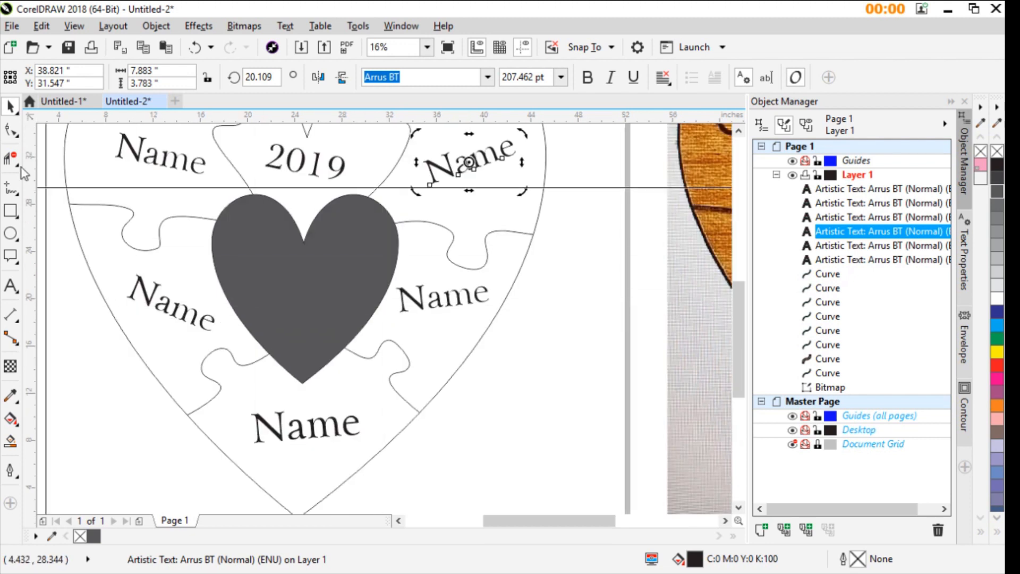
left_click(10, 285)
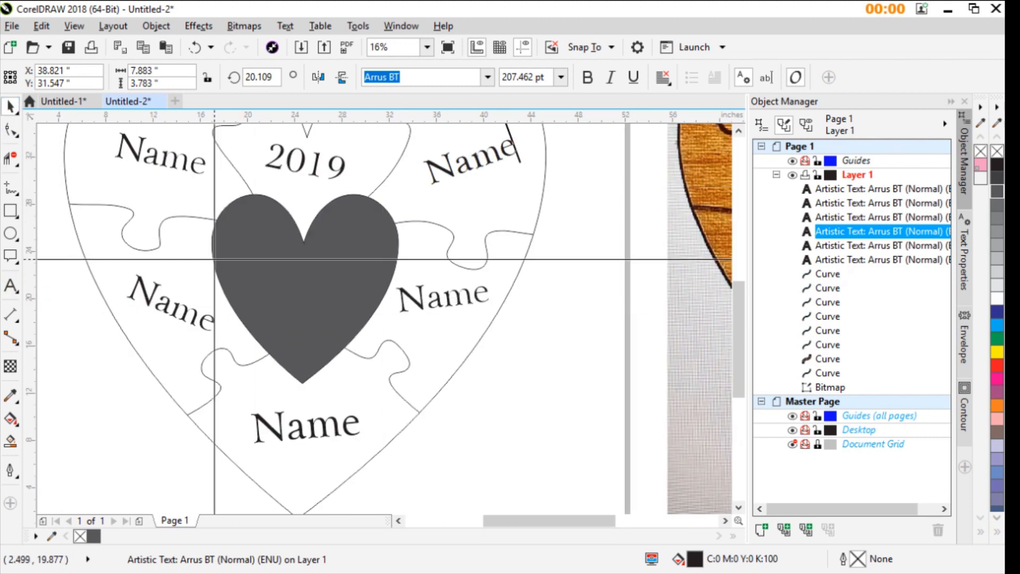
left_click(258, 266)
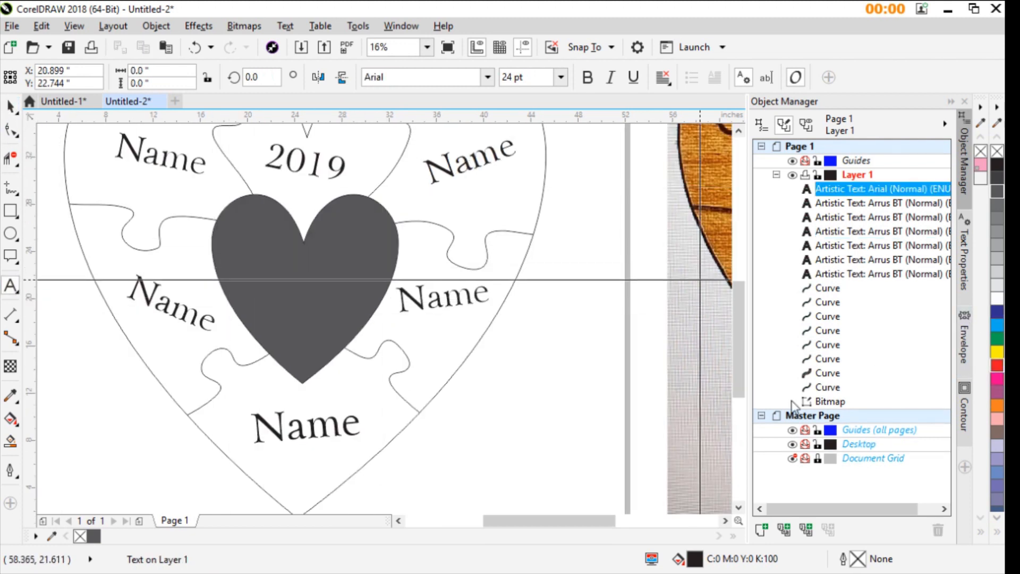
scroll(346, 423, "down", 2)
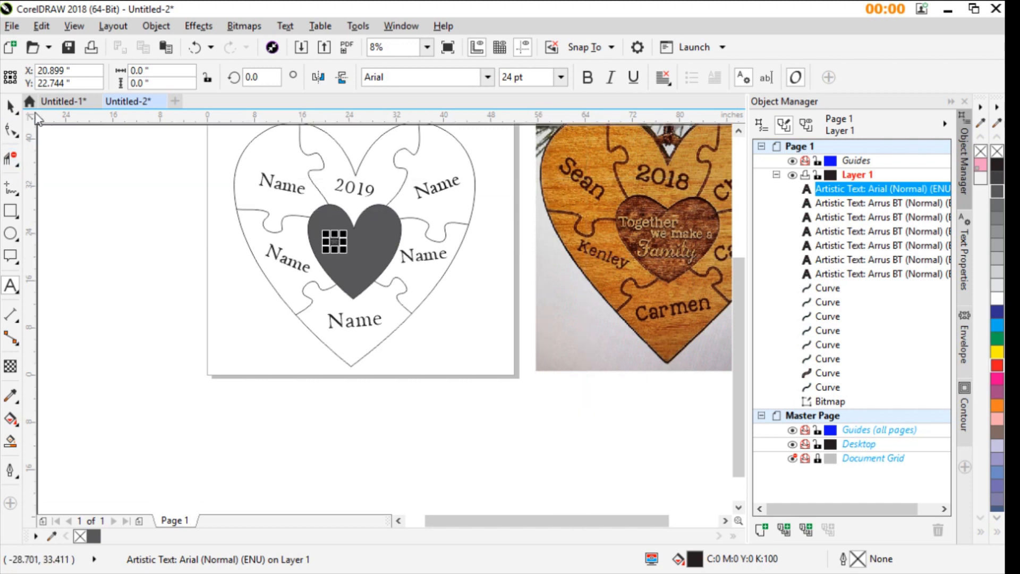
- Format the three-line center text in white Arrus BT and enlarge it to about 154 pt
left_click(11, 108)
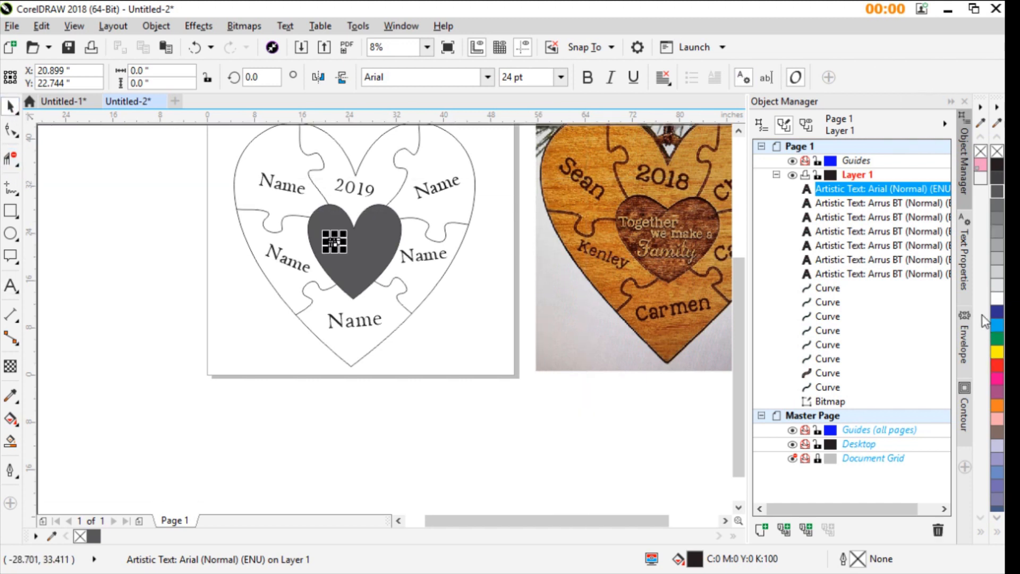
left_click_drag(334, 241, 402, 285)
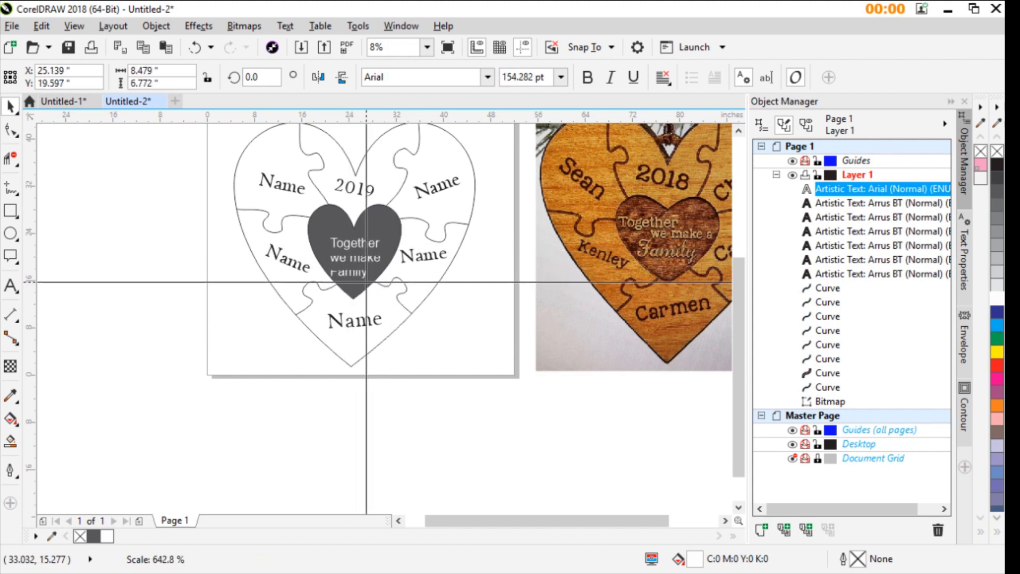
scroll(339, 266, "up", 1)
left_click(490, 83)
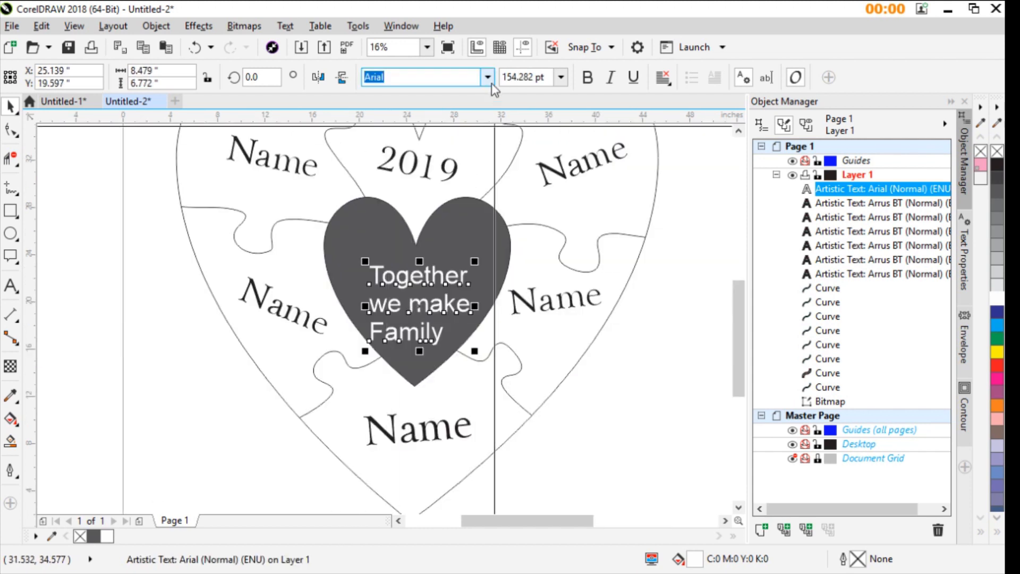
left_click(448, 125)
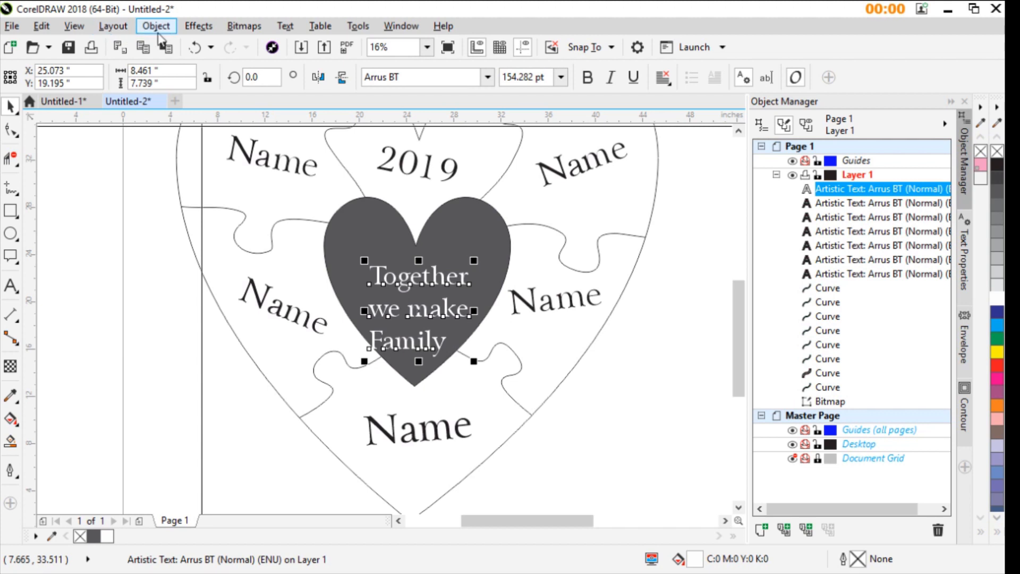
- Break the center text apart into separate lines and stagger them closer together within the dark heart
key("ctrl+k")
left_click(461, 264)
left_click_drag(461, 264, 411, 263)
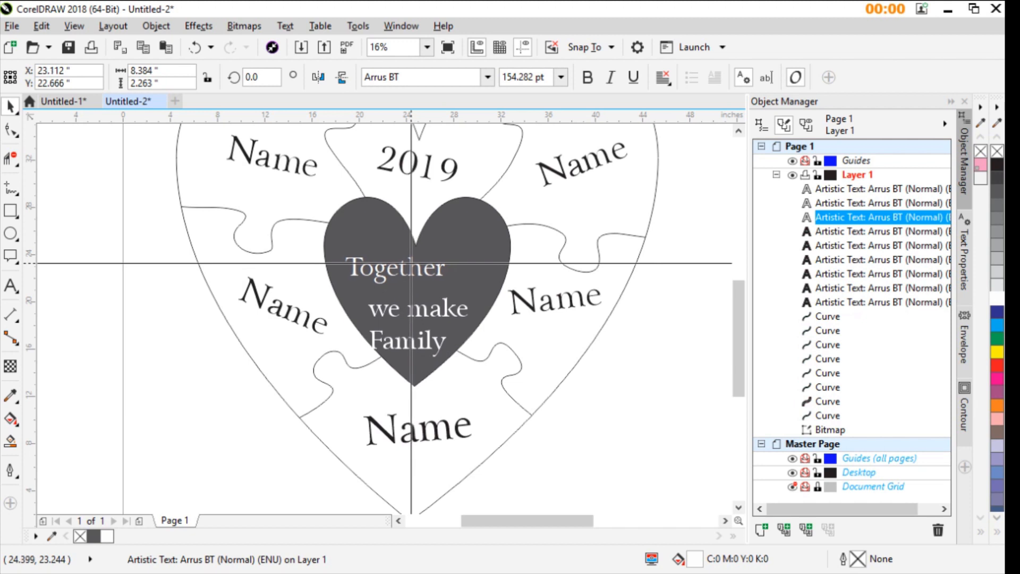
left_click_drag(421, 307, 417, 332)
left_click(421, 321)
key("ctrl+z")
left_click(408, 271)
double_click(412, 271)
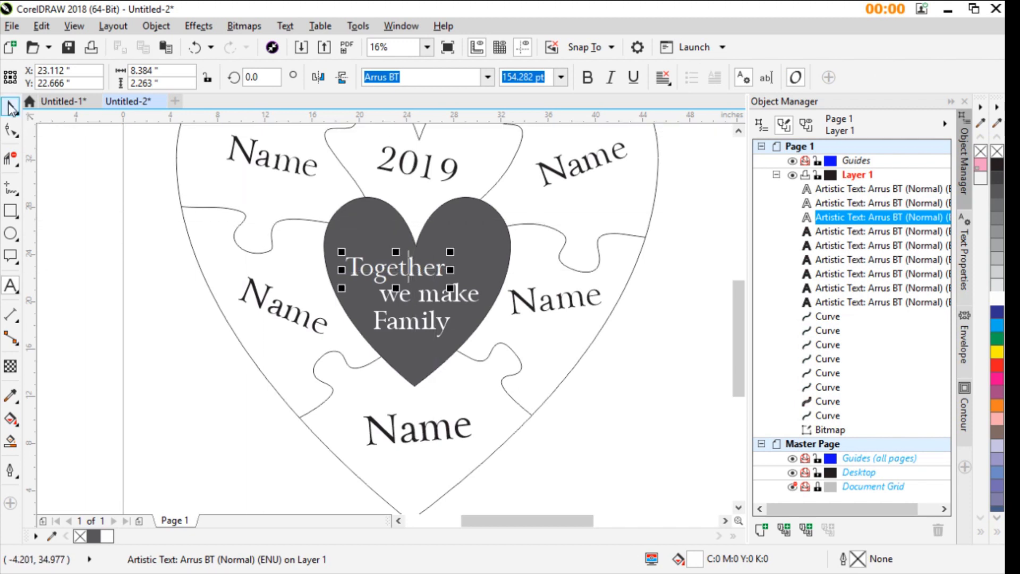
left_click(10, 107)
- Change the font of "Family" to URWEnglischeSchJoiT and enlarge the word to about 203 pt
left_click(418, 335)
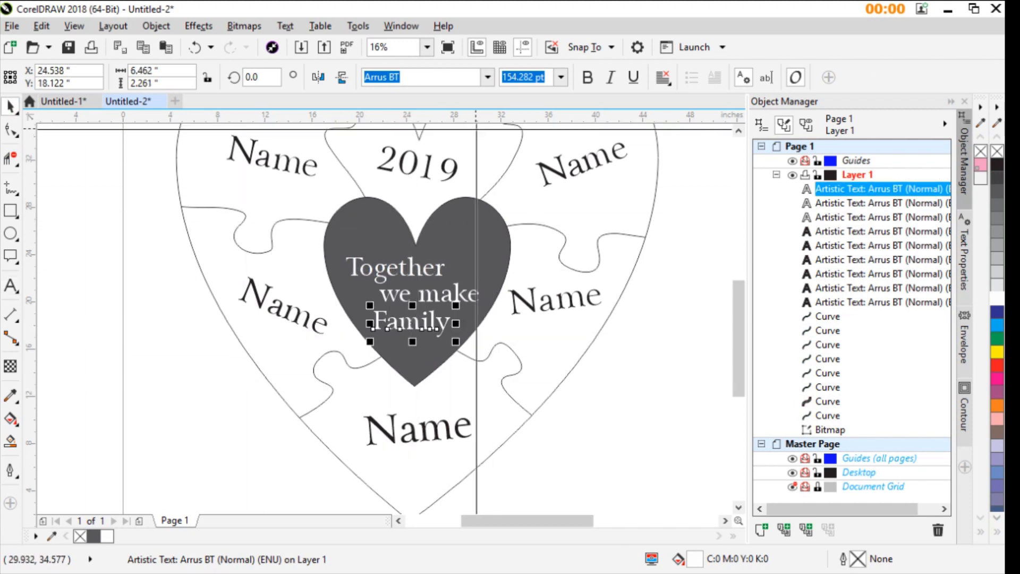
left_click(488, 77)
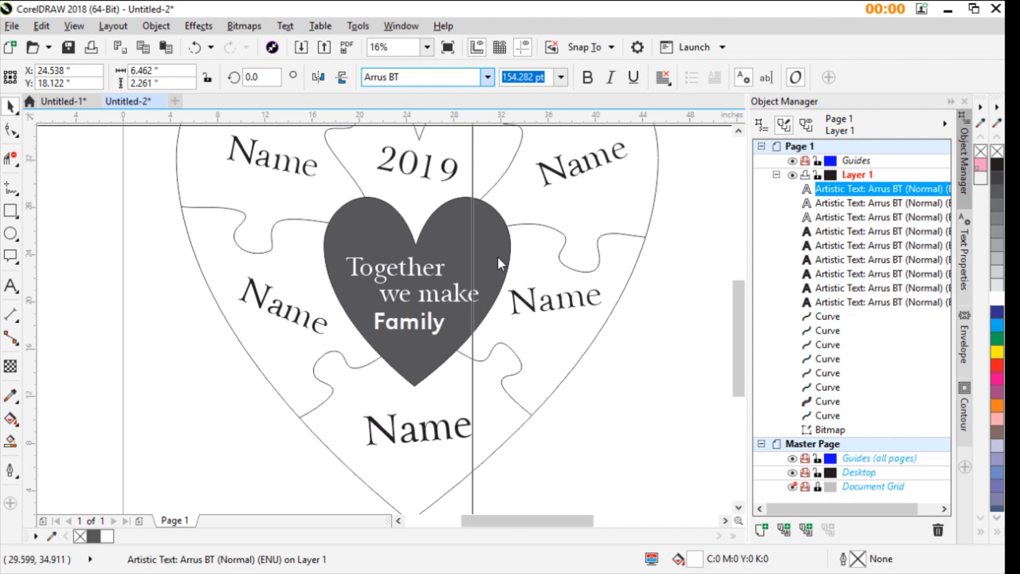
left_click(454, 250)
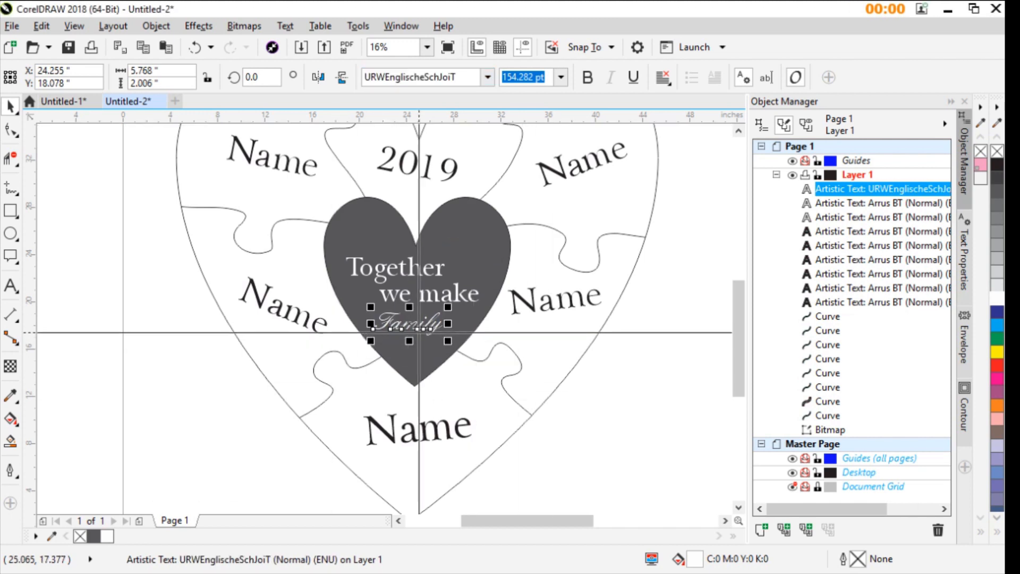
mouse_move(447, 341)
left_mouse_down()
mouse_move(480, 346)
mouse_move(467, 337)
left_mouse_up()
- Shift "we make" slightly up and to the right, and nudge "Family" up and left to balance the center lettering
left_click(442, 301)
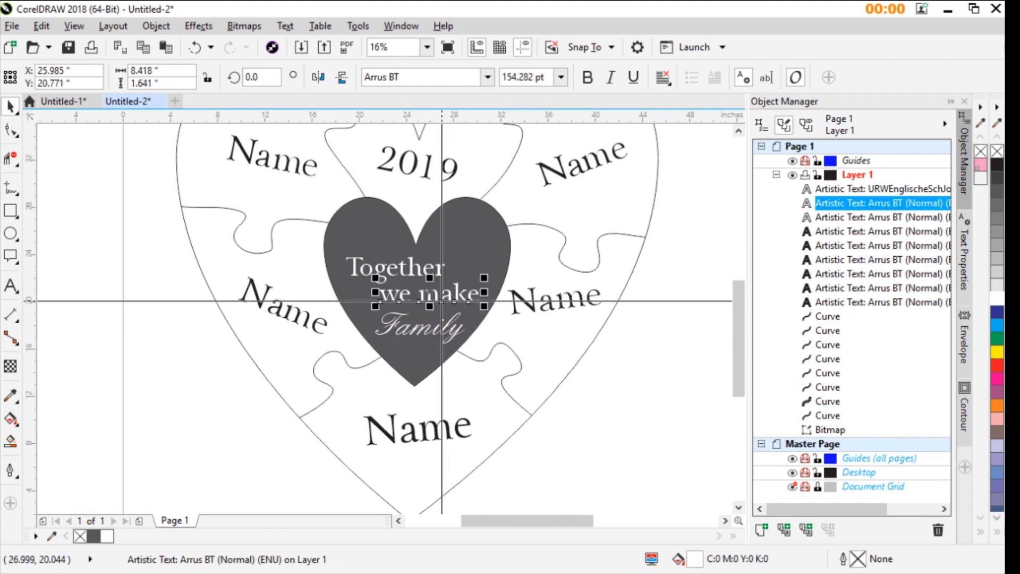
left_click_drag(442, 301, 453, 299)
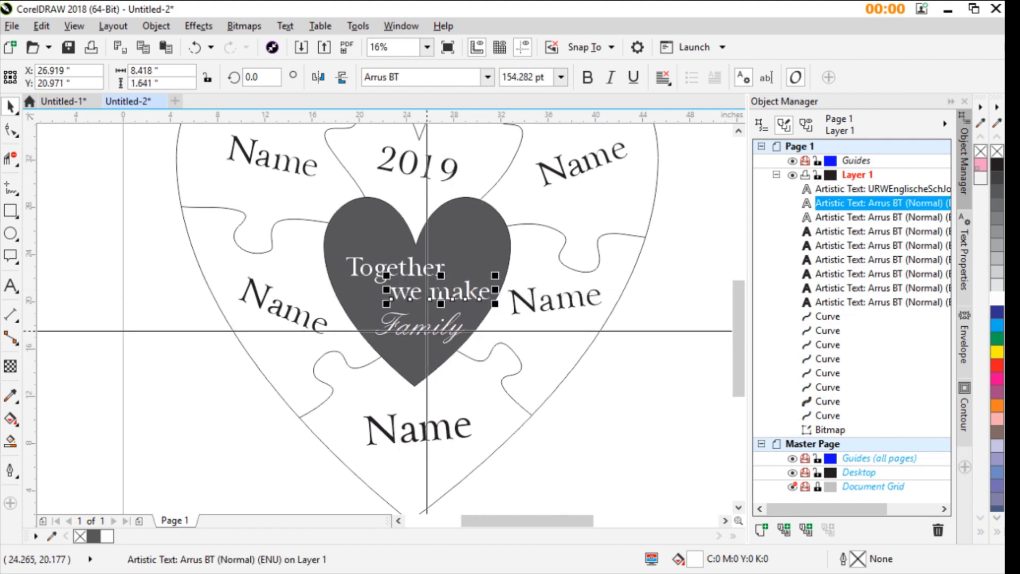
left_click_drag(425, 334, 427, 330)
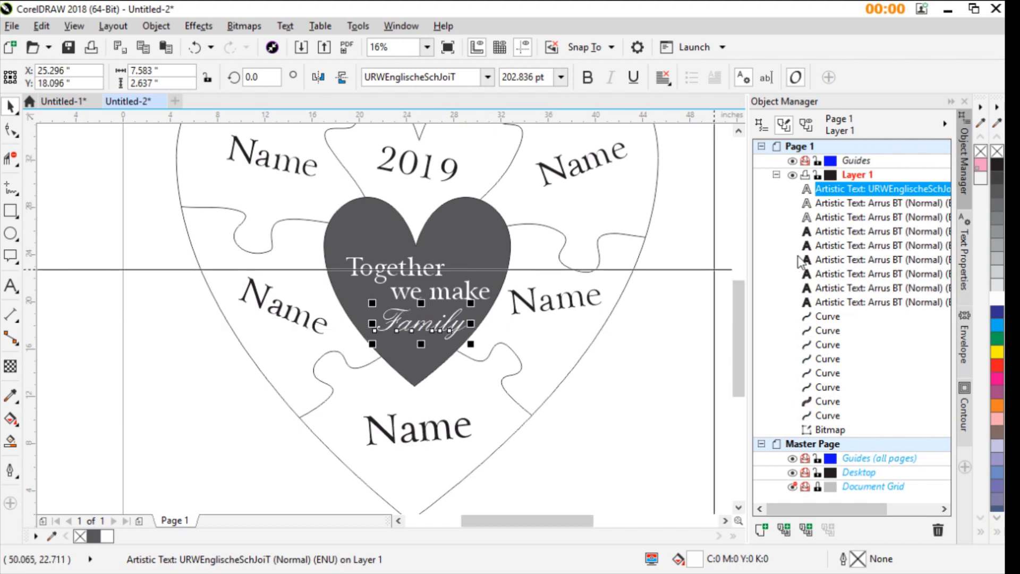
scroll(532, 260, "up", 1)
scroll(456, 308, "down", 2)
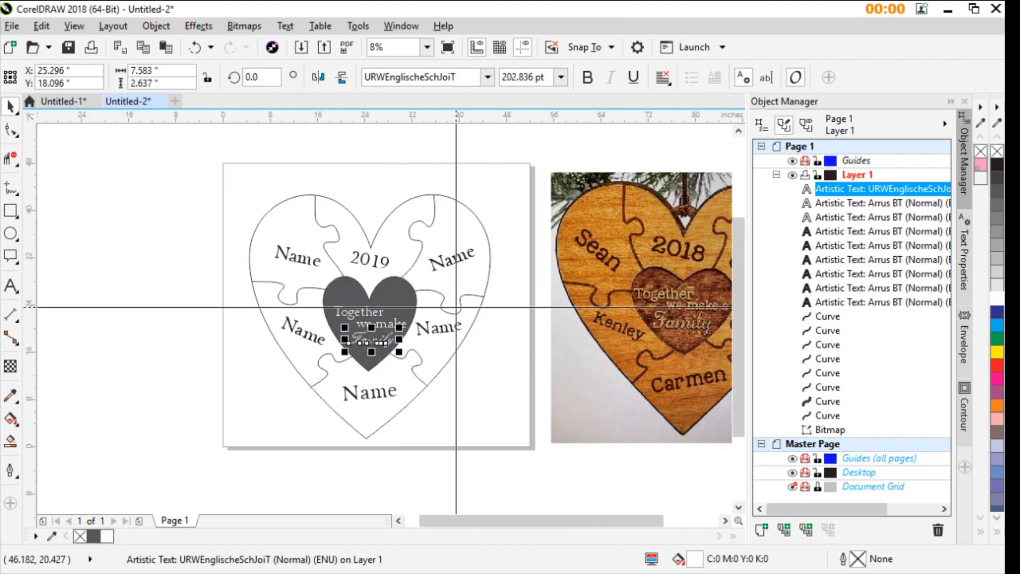
left_click(215, 154)
scroll(385, 319, "up", 1)
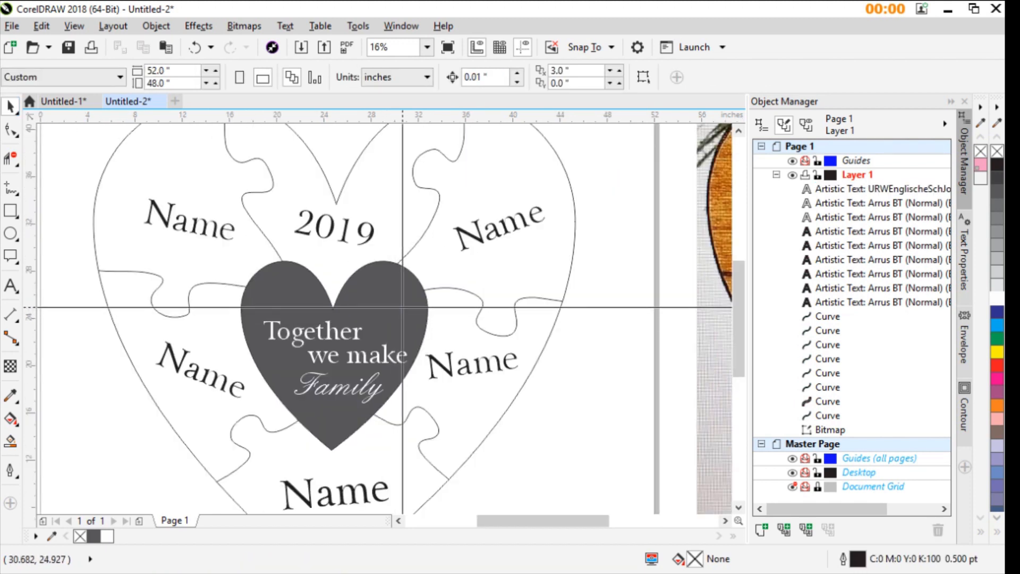
- Set the outline width of the large outer heart to 0.217 pt
left_click(462, 290)
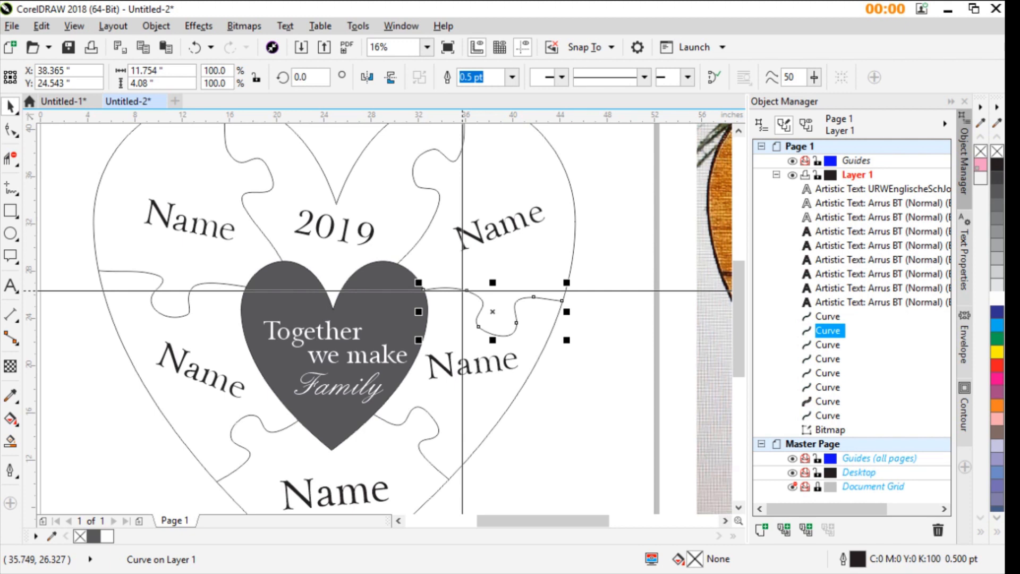
scroll(462, 290, "down", 1)
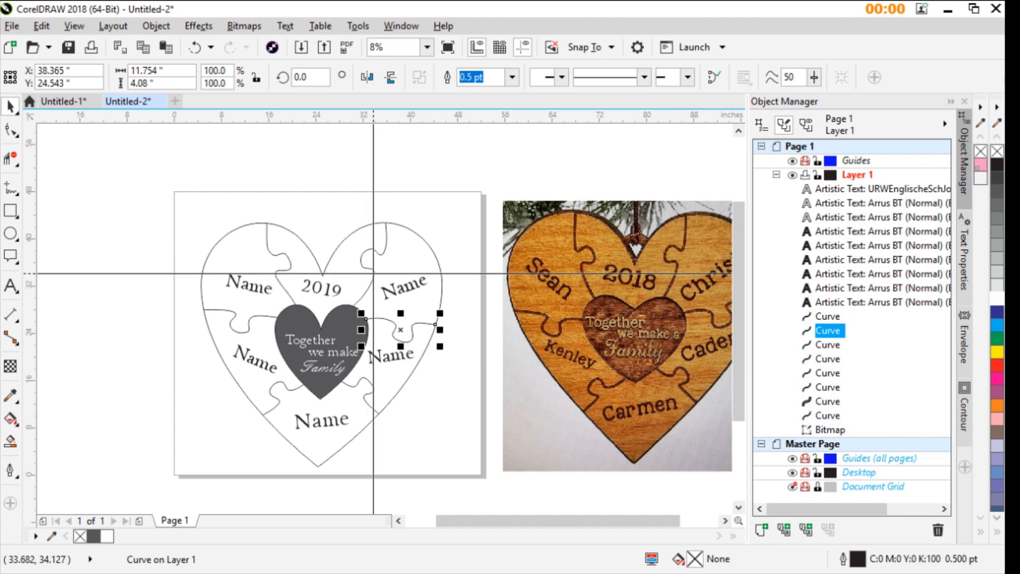
left_click(419, 235)
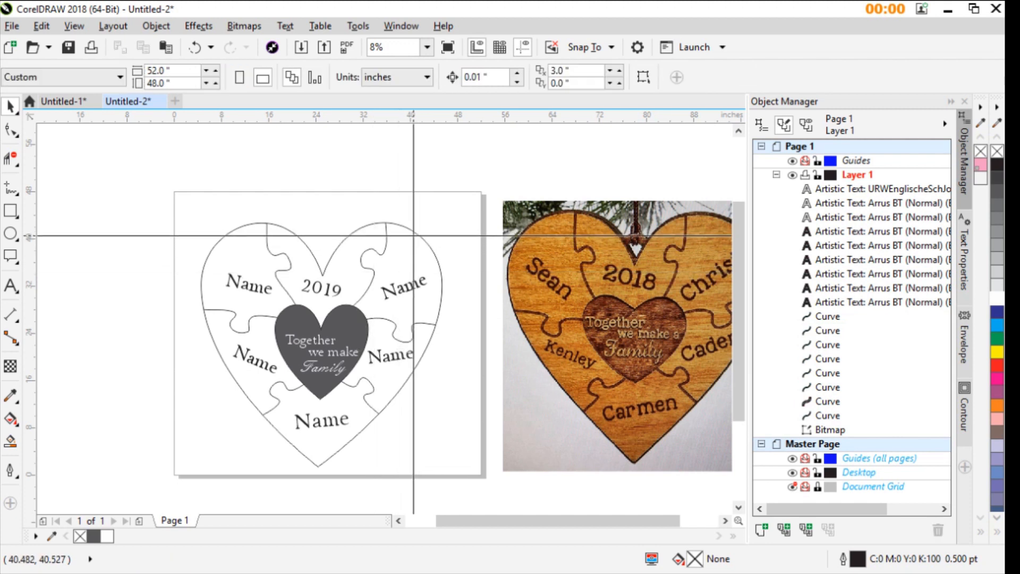
left_click(419, 234)
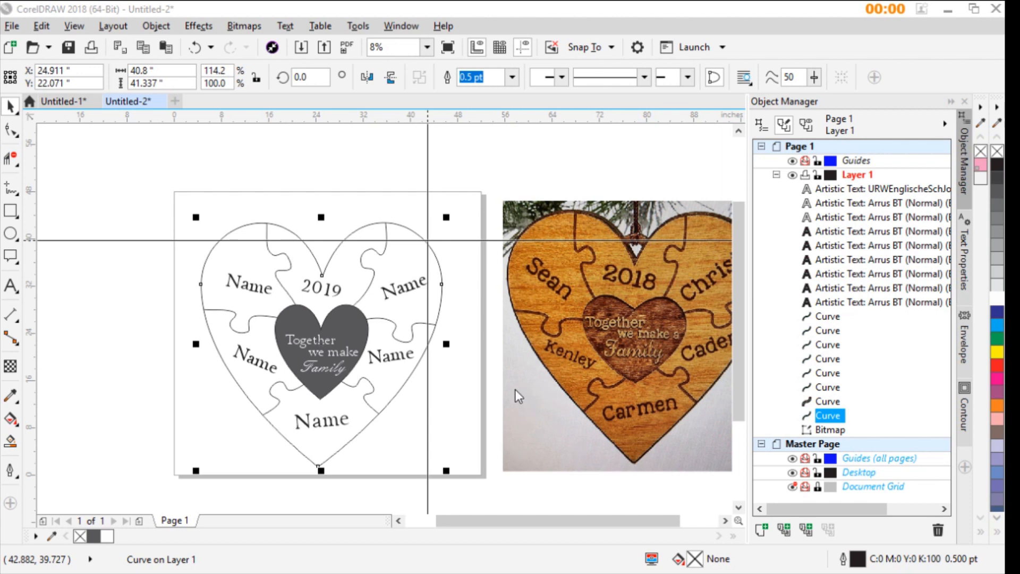
type("0.217")
key("Return")
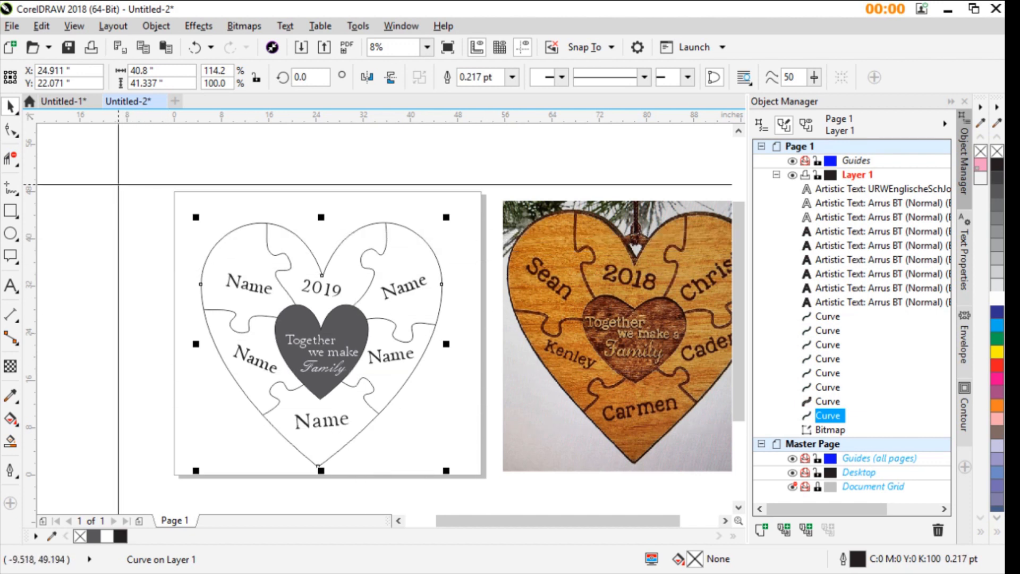
- Select the five puzzle divider curves other than the lower-left one and set their outline width to 8 pt
left_click(289, 268)
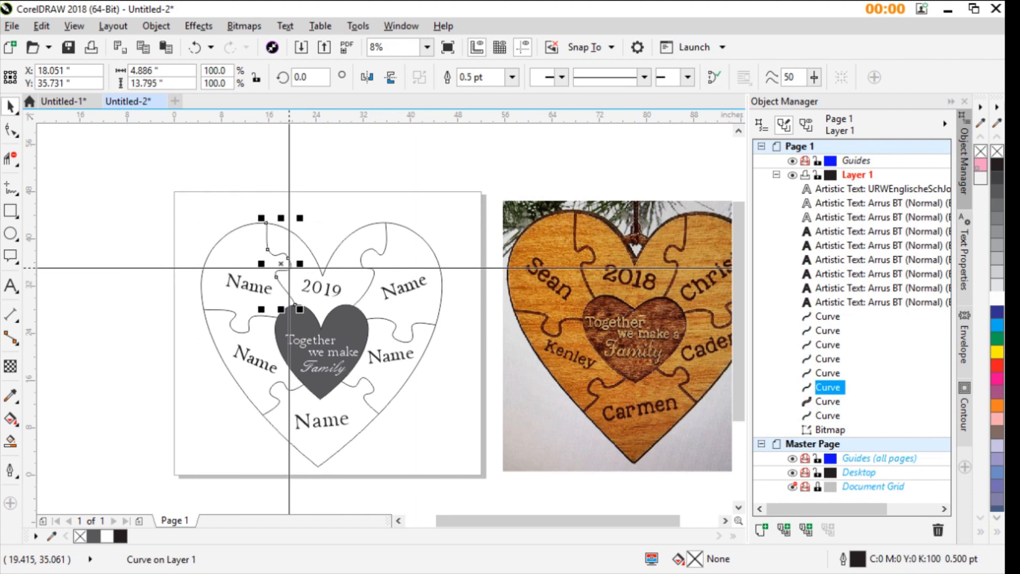
left_click(372, 282, "shift")
left_click(390, 332, "shift")
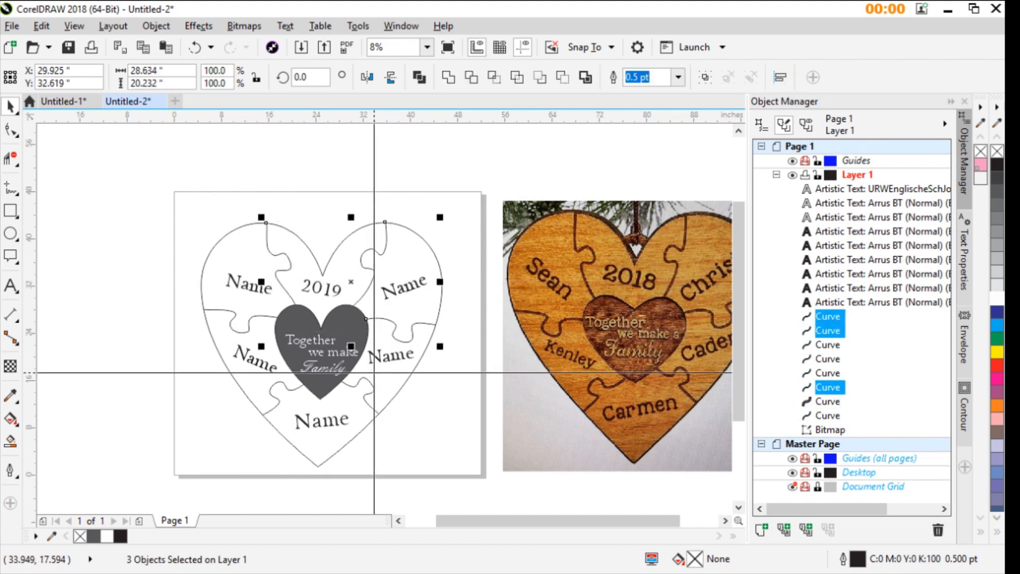
left_click(327, 371, "shift")
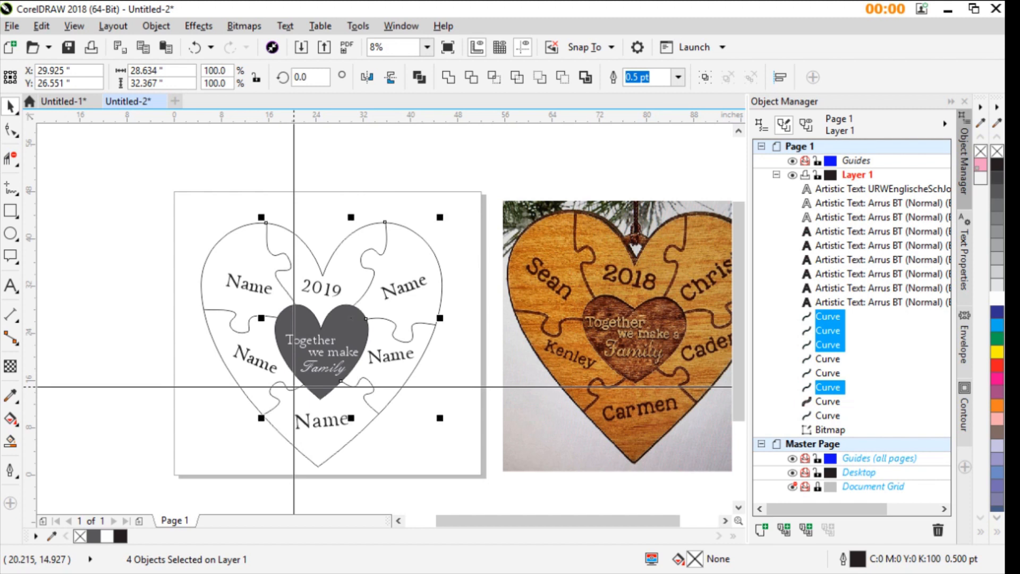
left_click(243, 332, "shift")
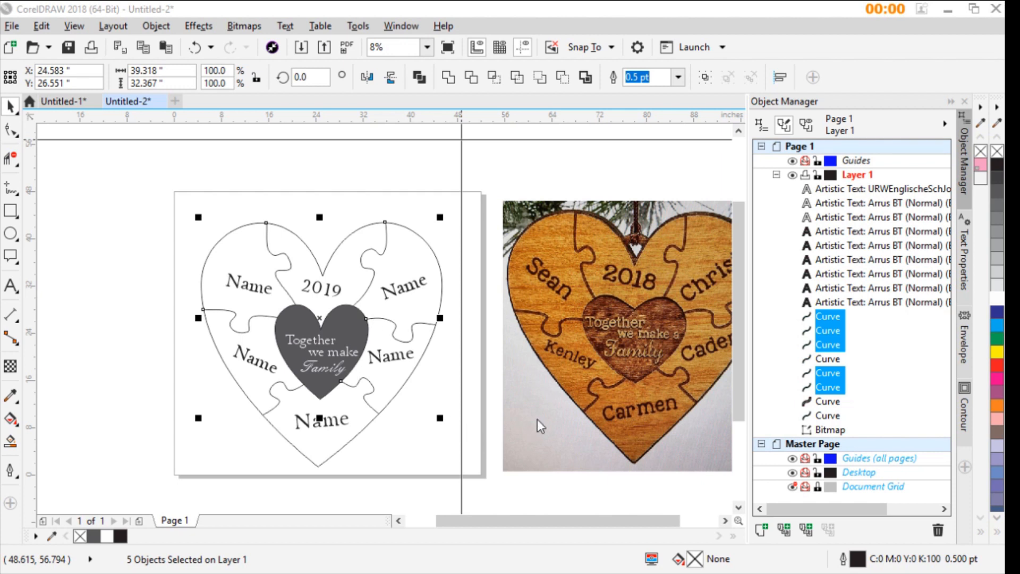
type("8")
key("Return")
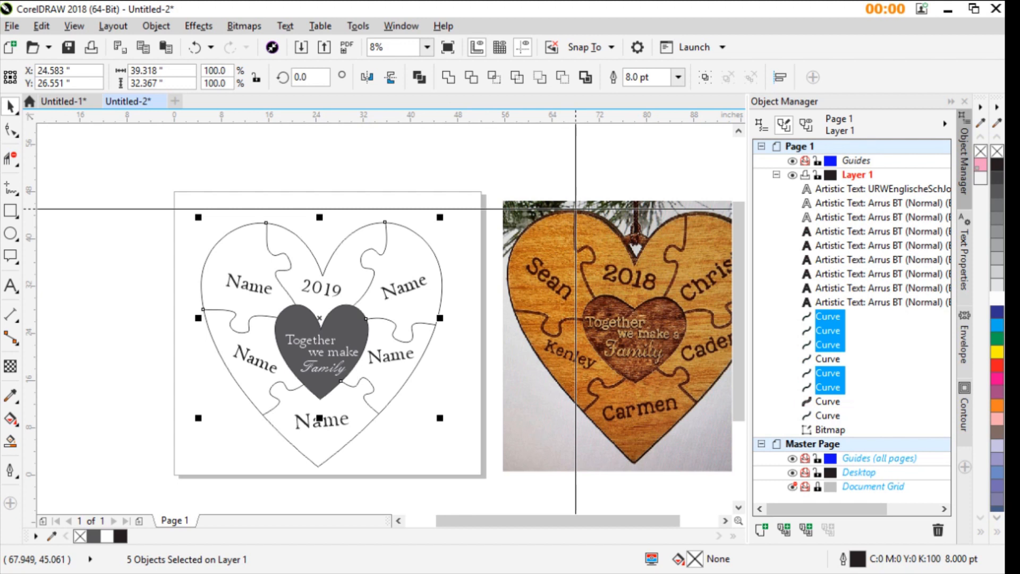
- Thicken the outline of the five selected puzzle divider curves to 10 pt
key("F12")
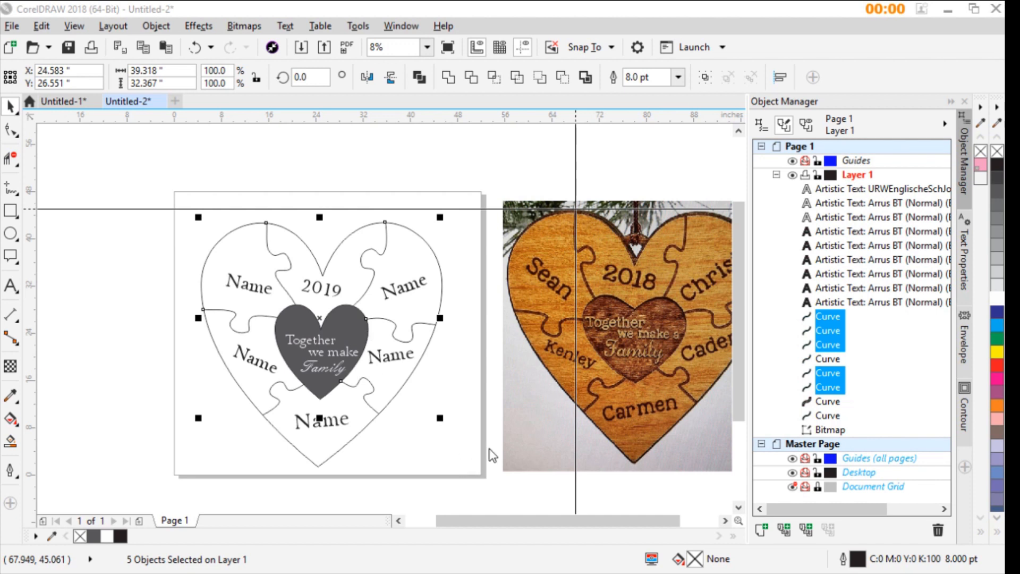
scroll(401, 312, "up", 4)
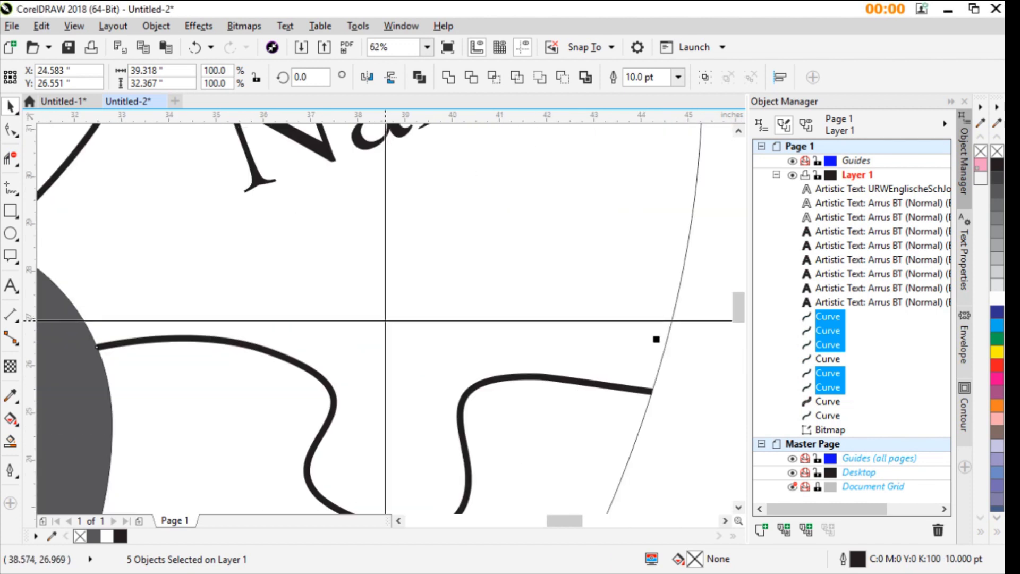
scroll(386, 320, "down", 3)
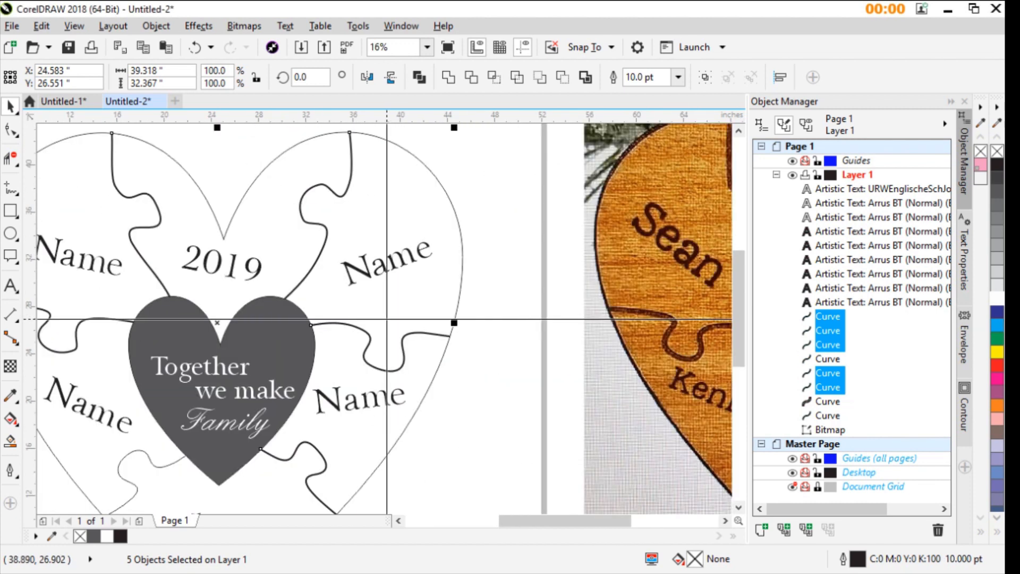
scroll(387, 319, "down", 1)
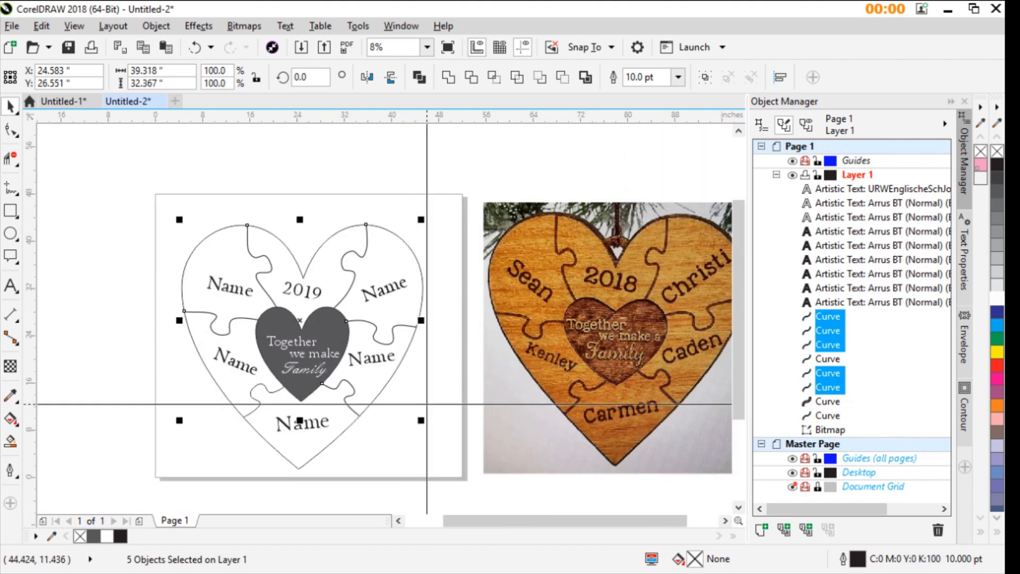
scroll(402, 372, "down", 1)
scroll(409, 317, "up", 1)
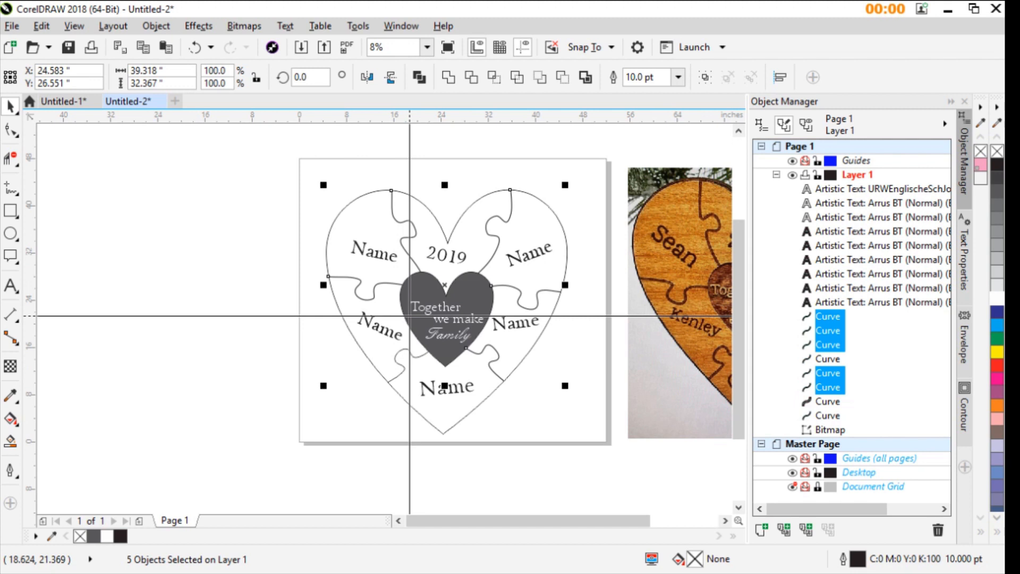
scroll(337, 330, "down", 1)
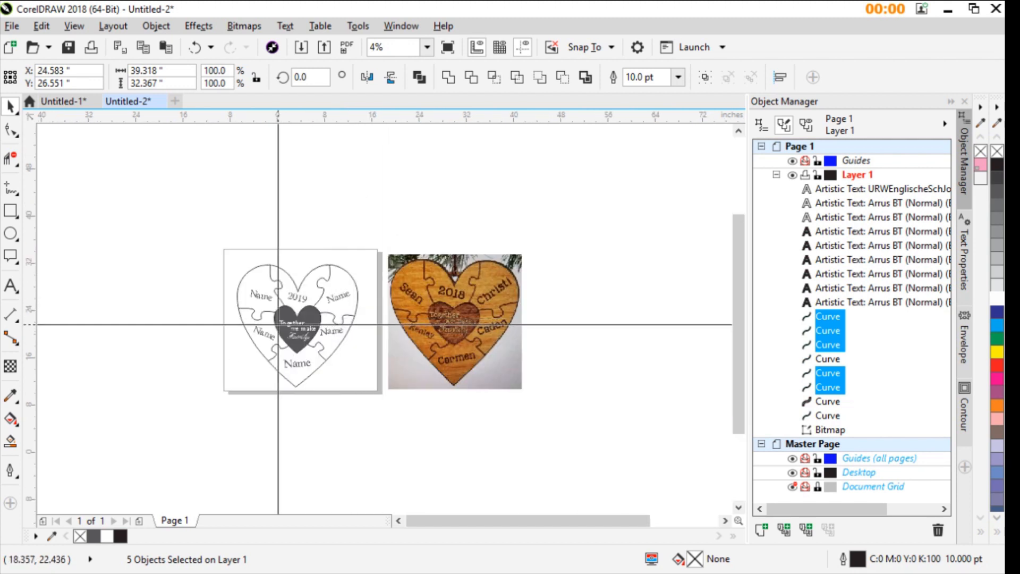
scroll(278, 324, "up", 1)
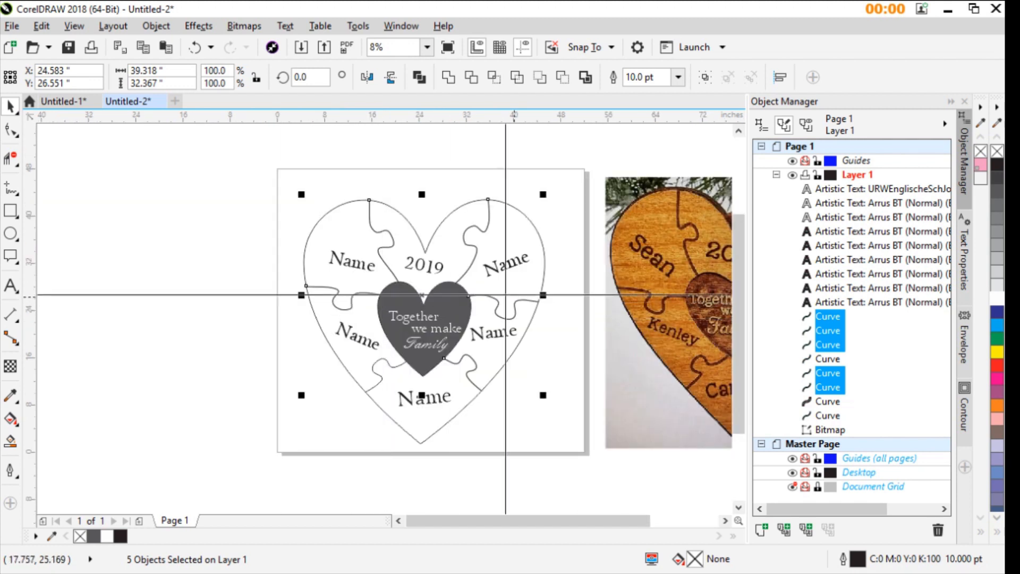